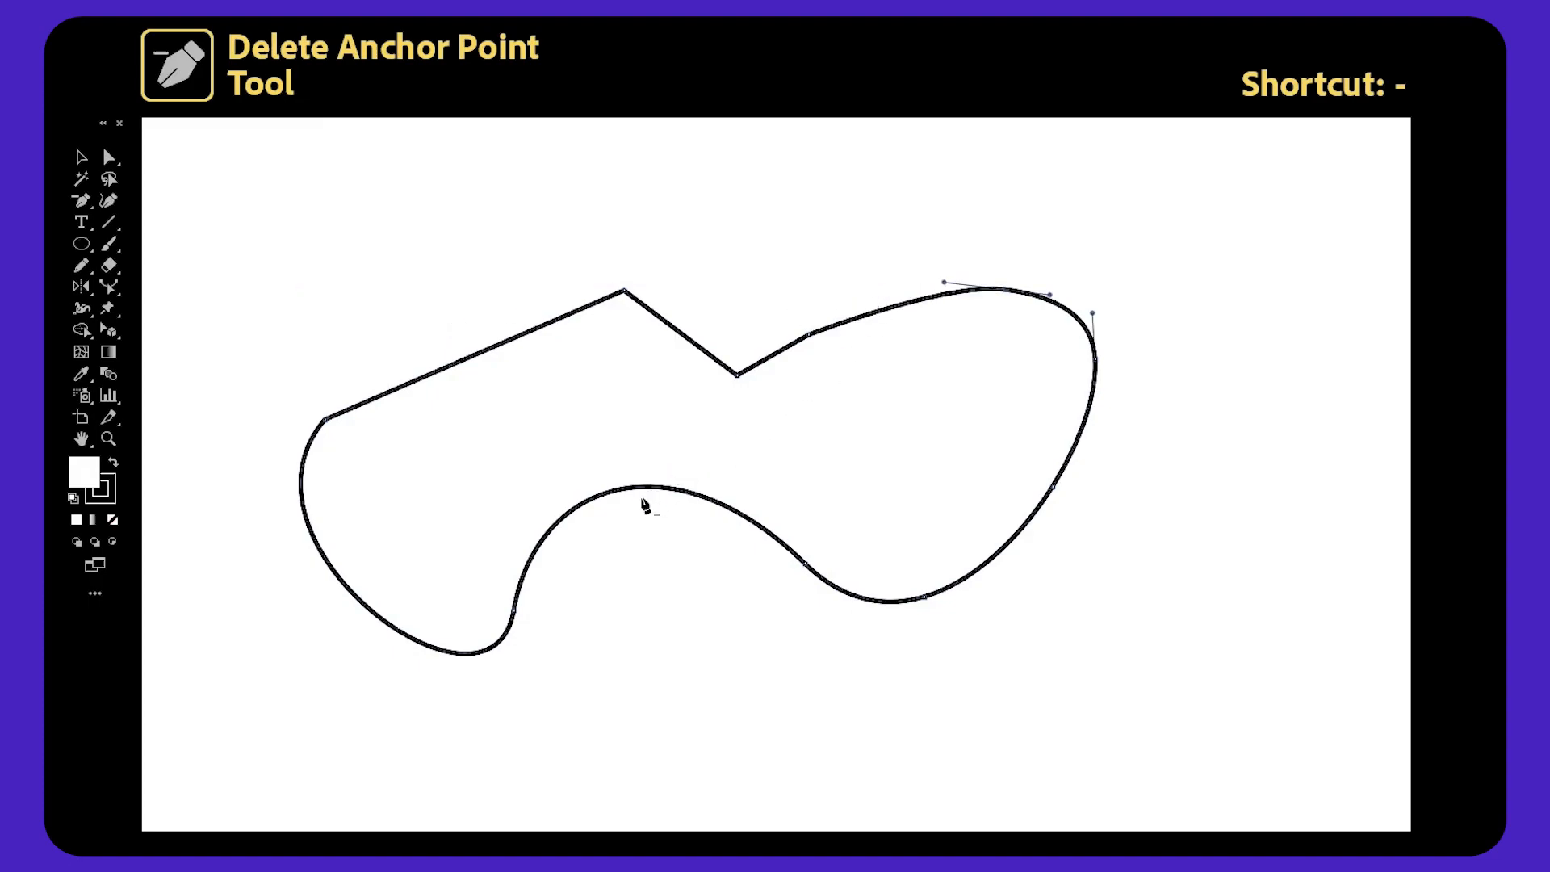
Delete three anchor points from the curved closed path with the Delete Anchor Point tool.
click(514, 611)
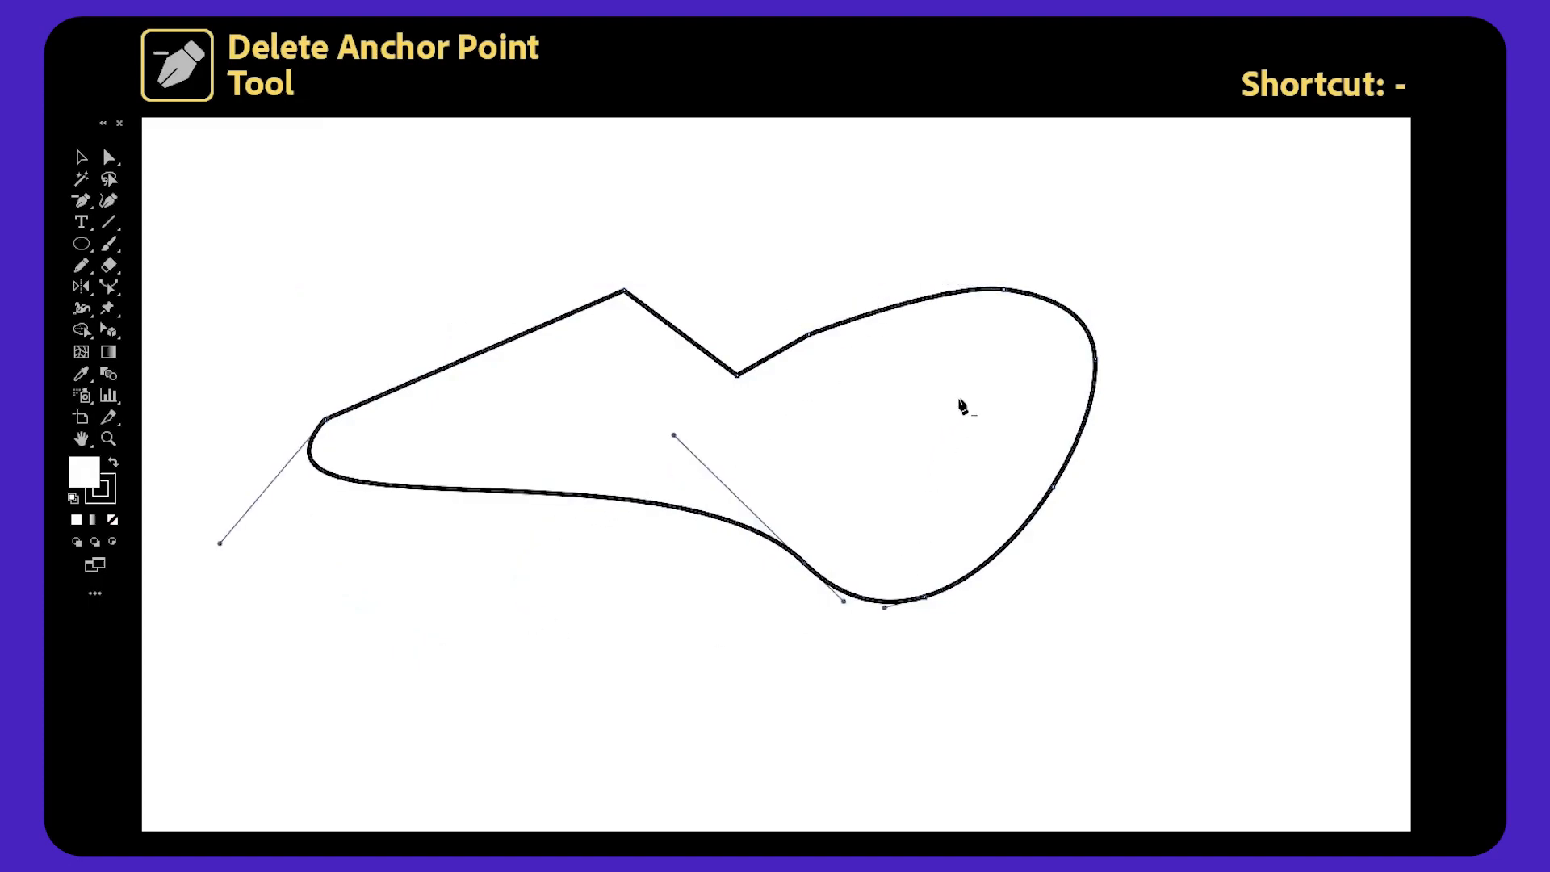
click(1095, 360)
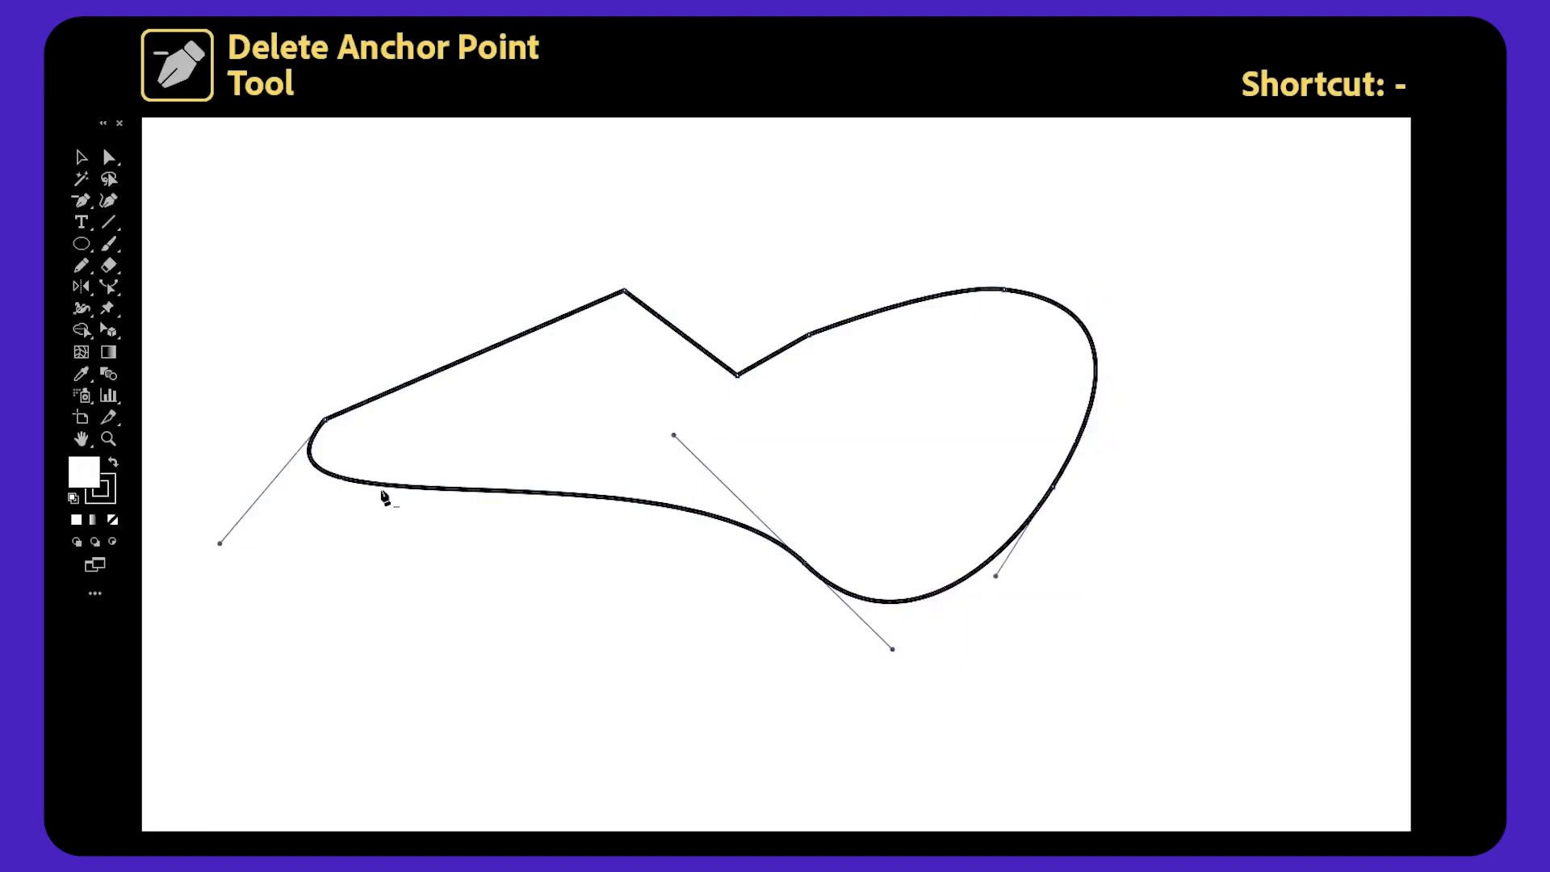
click(1005, 292)
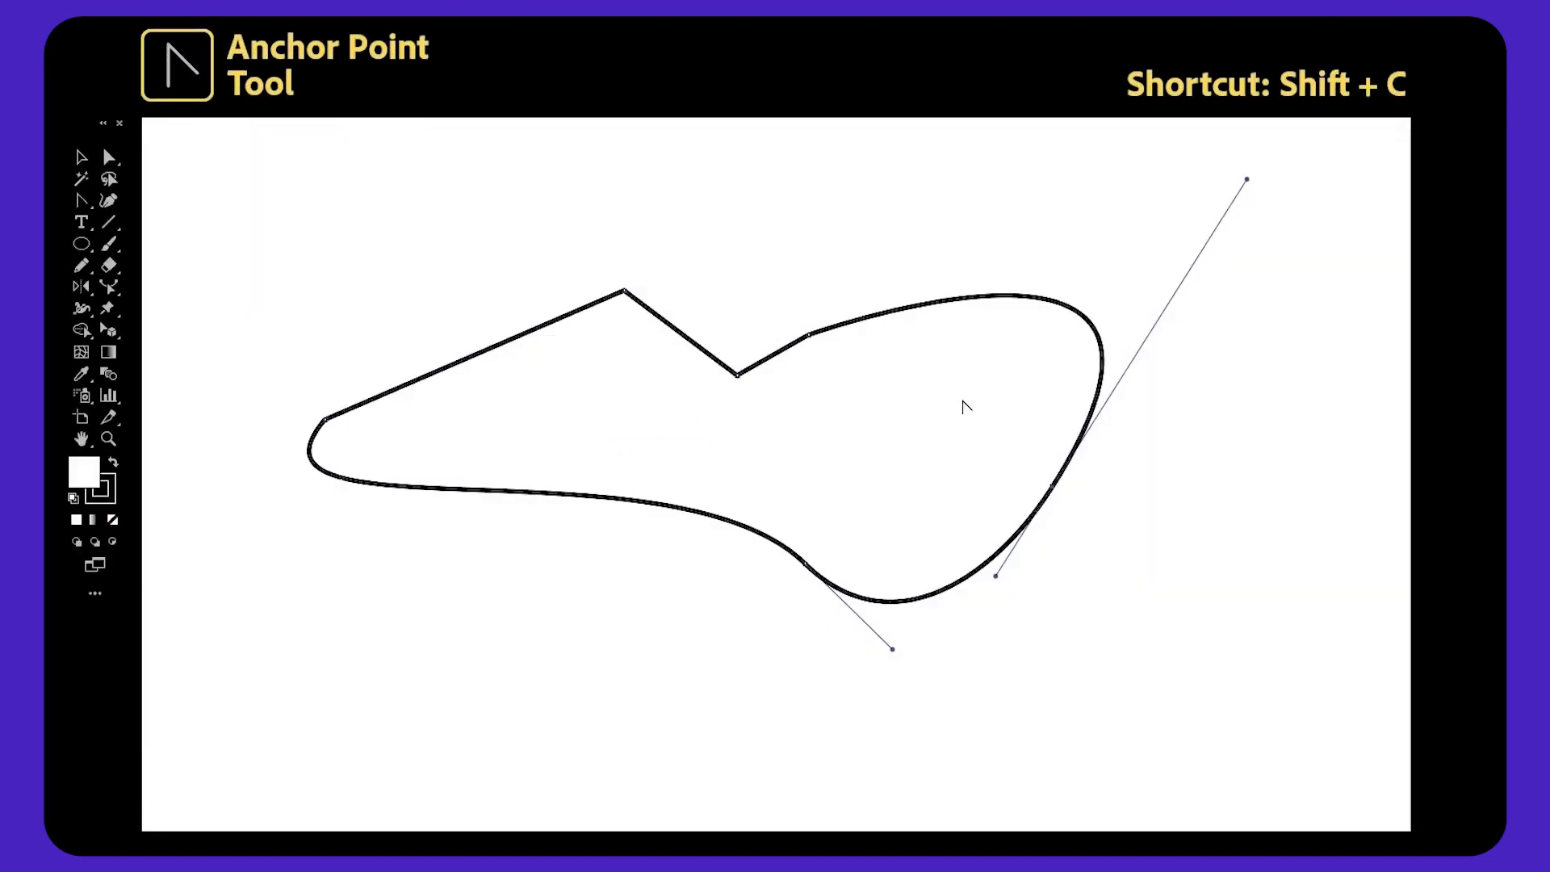
Convert the path's right anchor to a corner point, then pull smooth curves out of the upper notch and right anchors.
click(1052, 486)
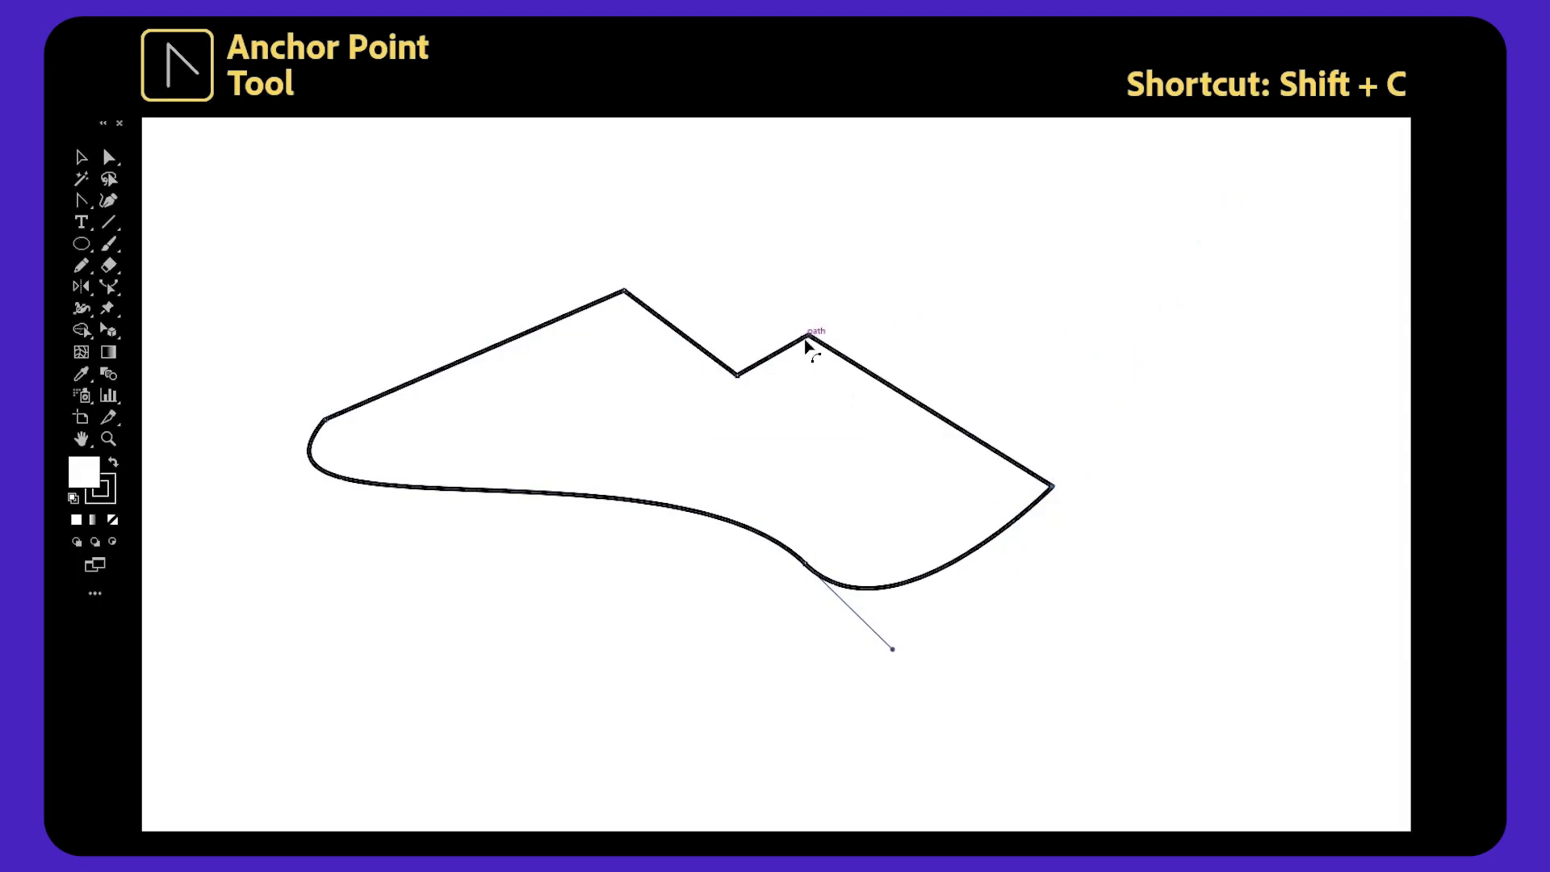
drag(810, 343, 872, 349)
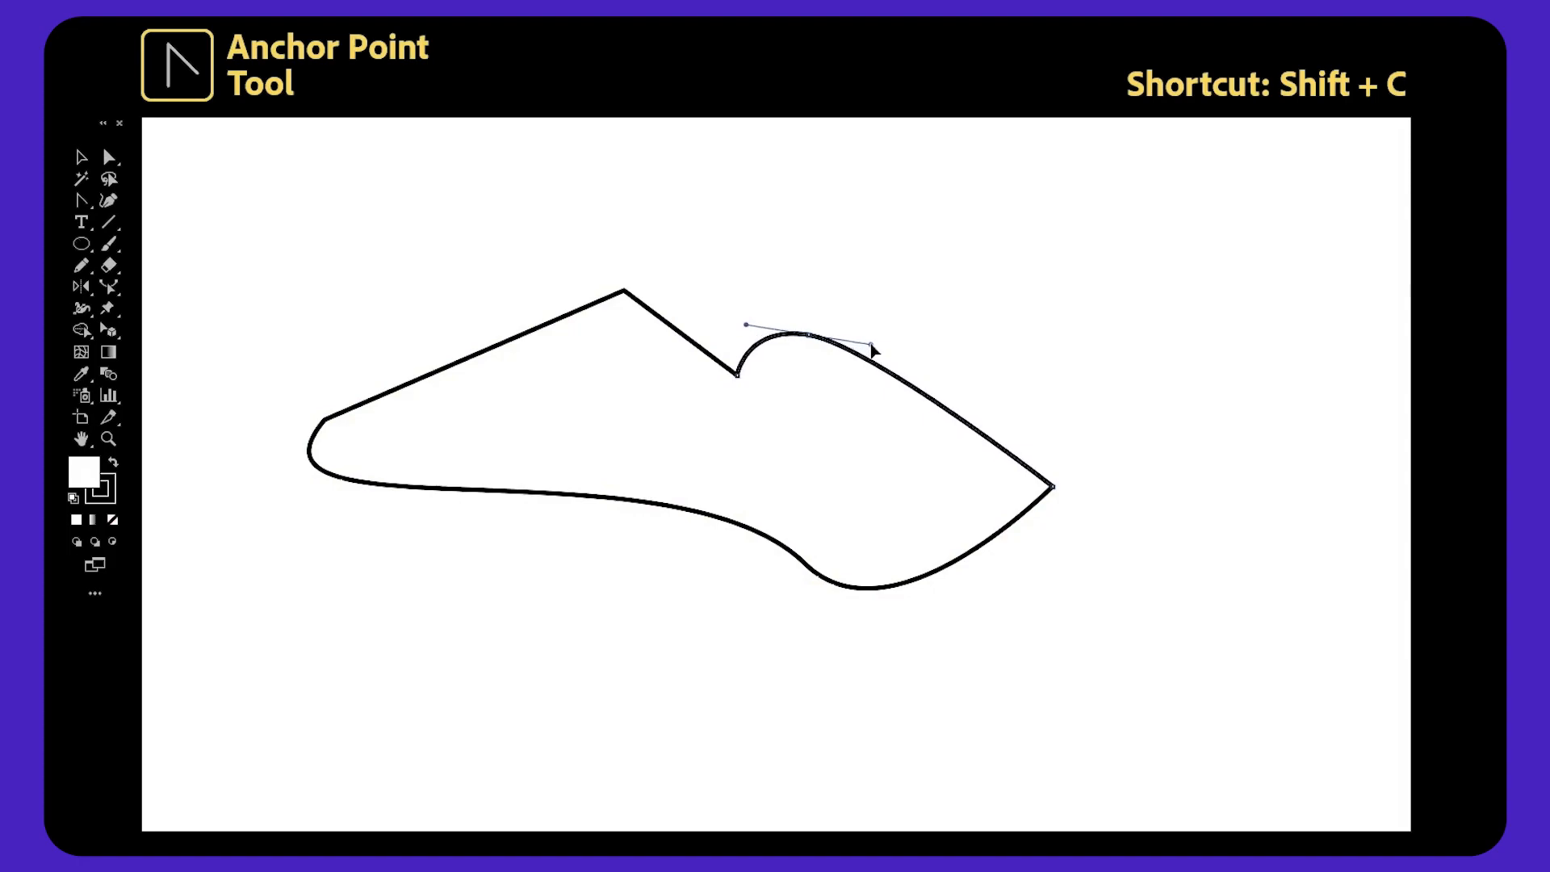
drag(1053, 486, 1047, 583)
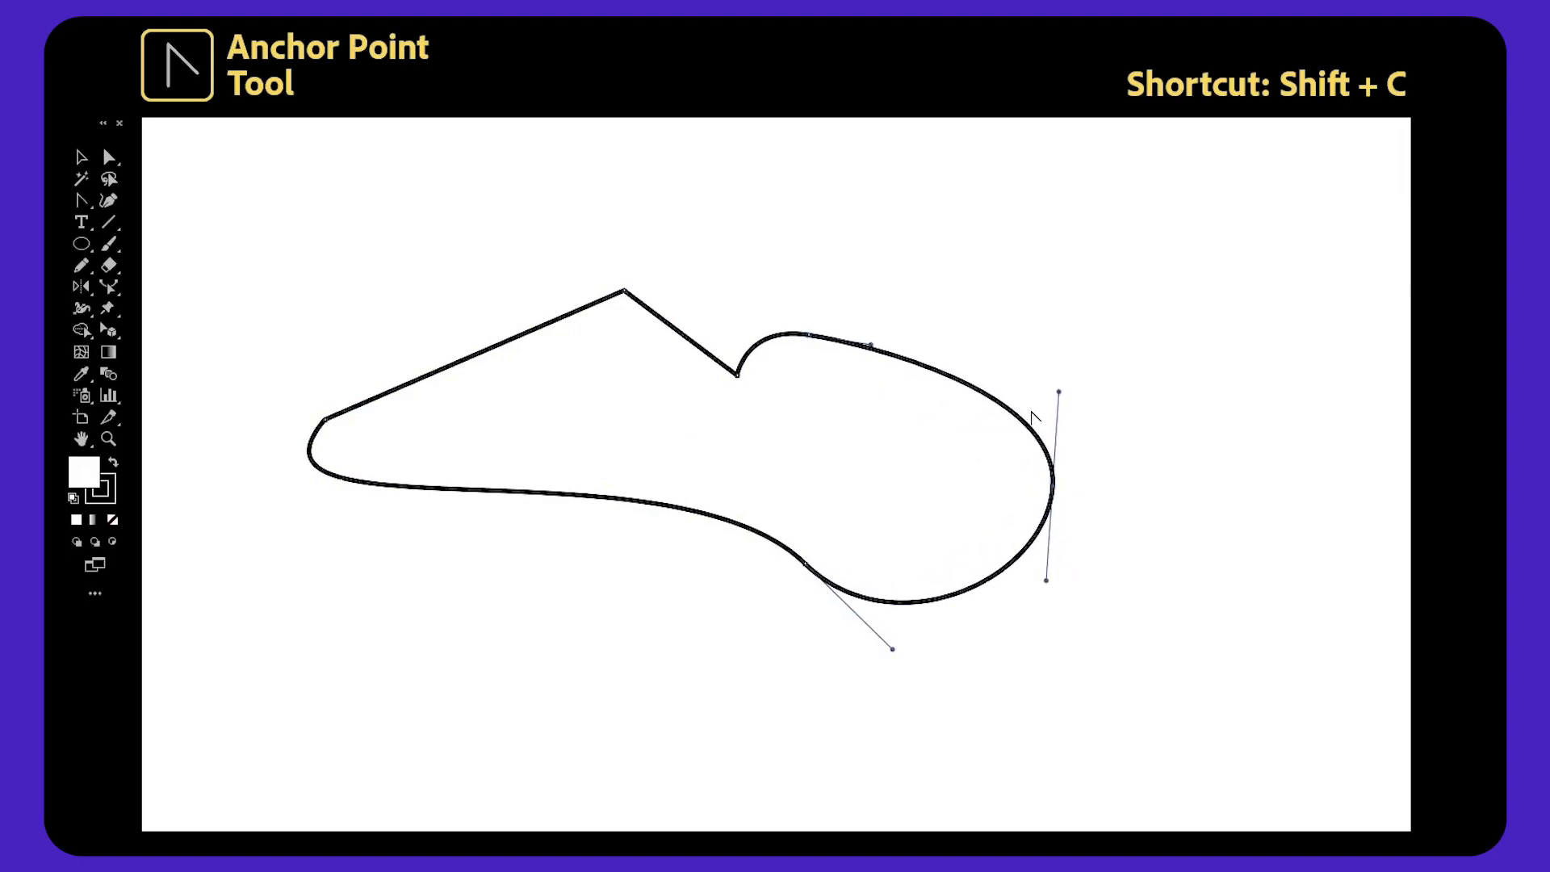
Drag individual direction handles of the right and upper anchors to reshape their curves independently.
drag(1059, 391, 1221, 409)
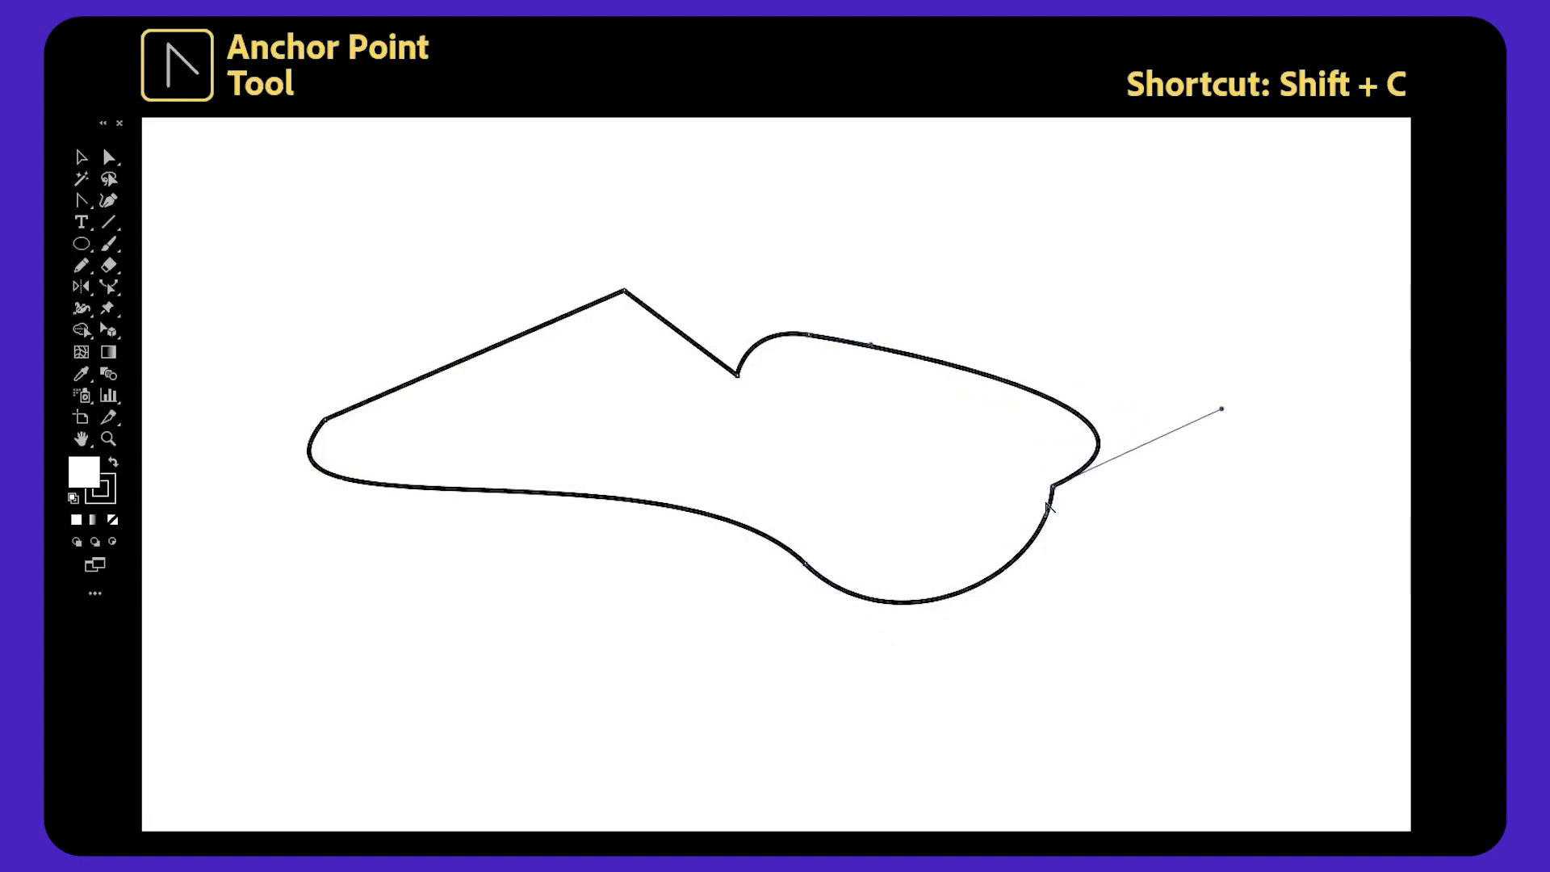
drag(1055, 489, 1128, 359)
drag(874, 347, 828, 540)
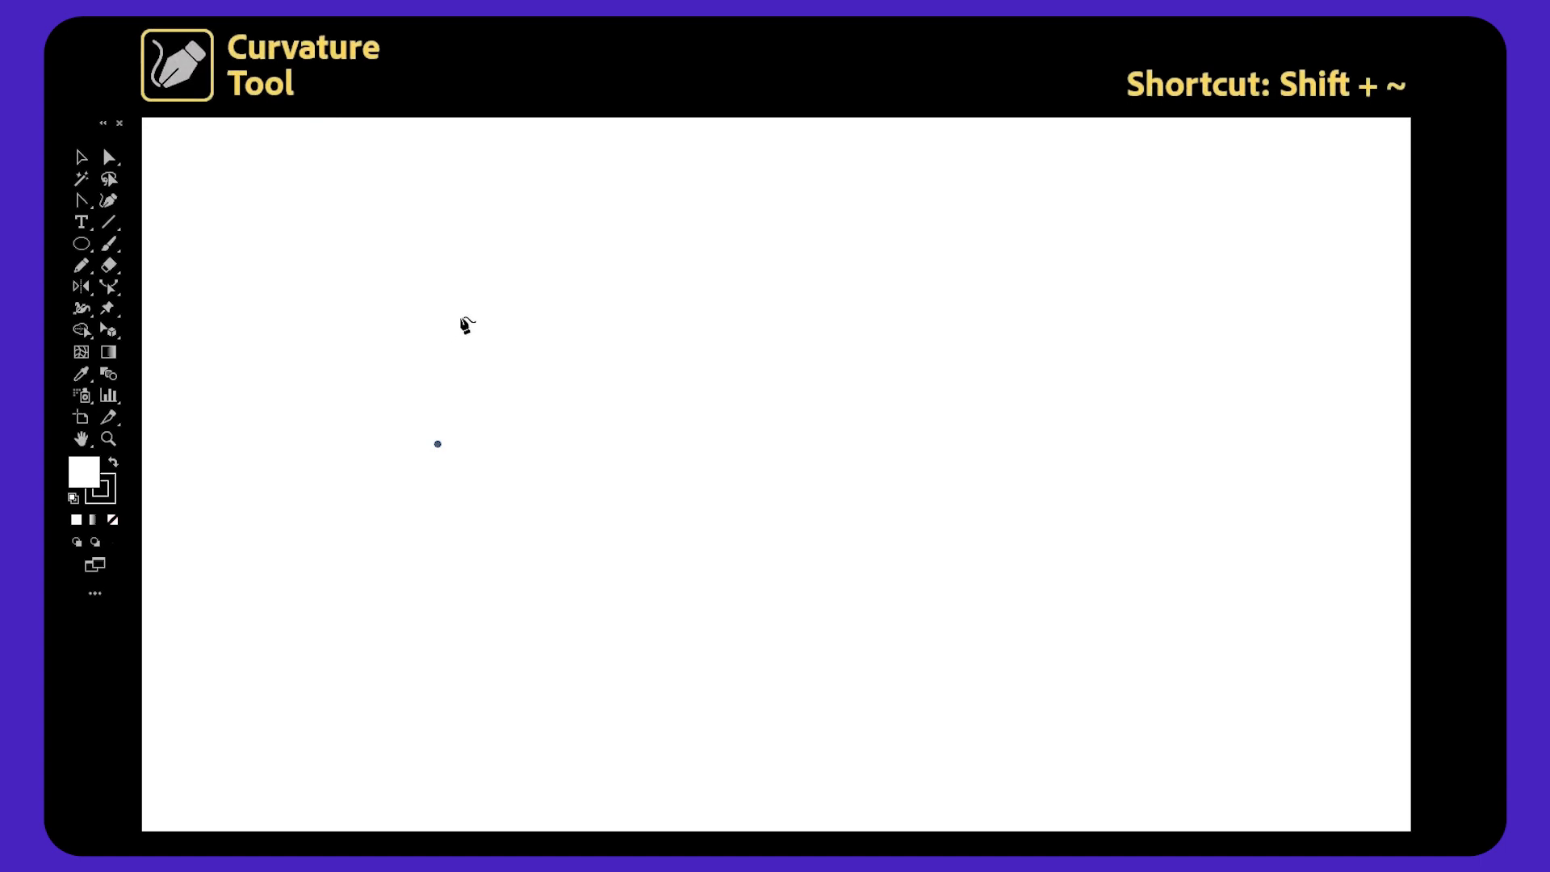
Draw a closed wavy shape with the Curvature tool by placing six points and closing on the starting point.
click(853, 353)
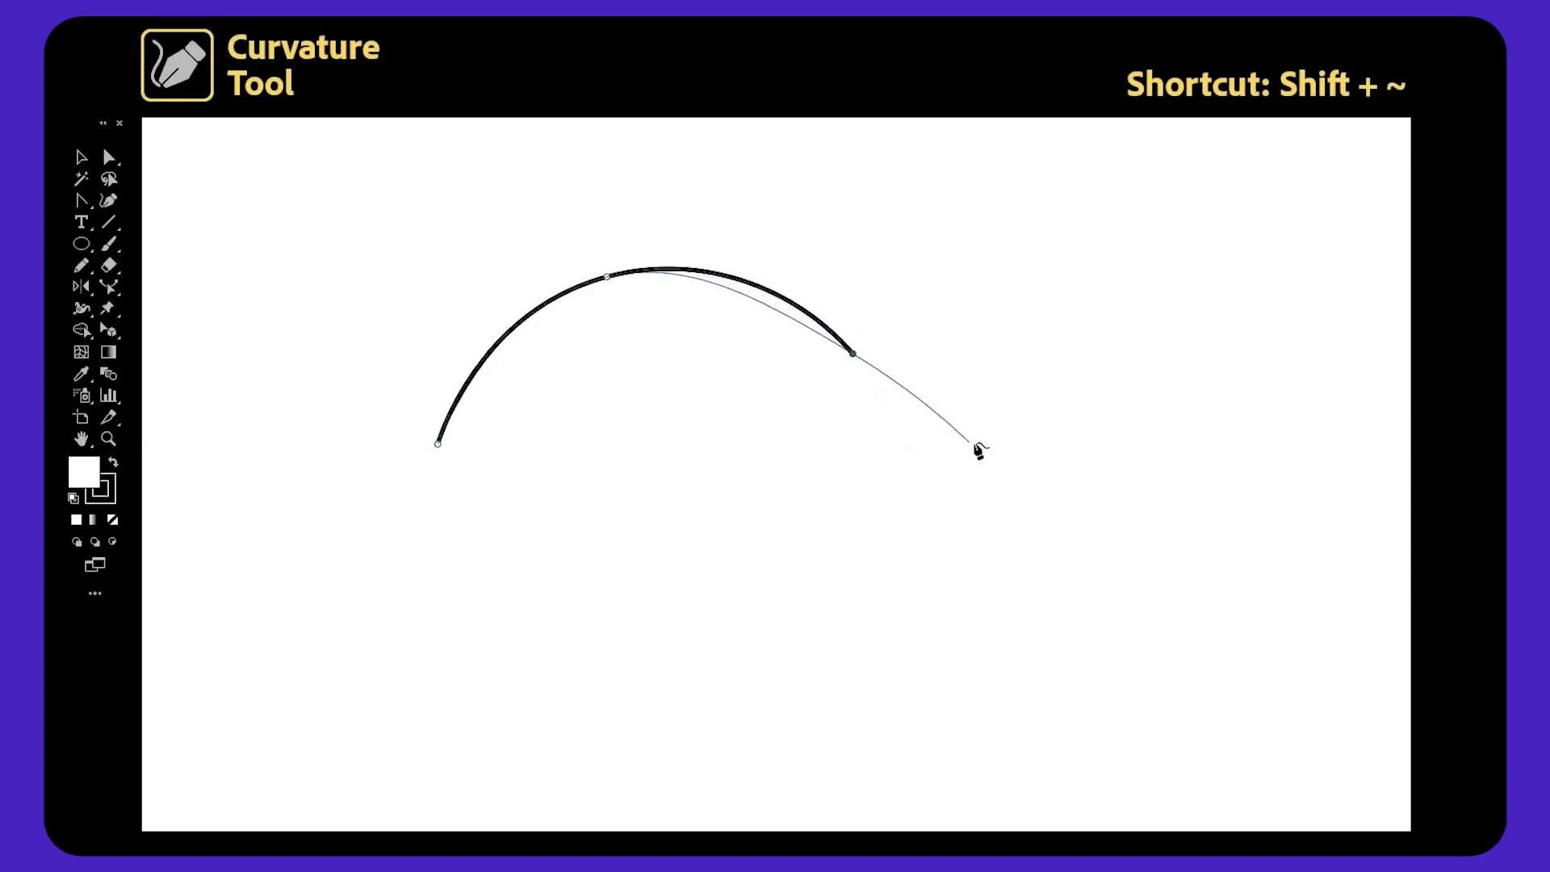
click(969, 460)
click(1223, 330)
click(1172, 672)
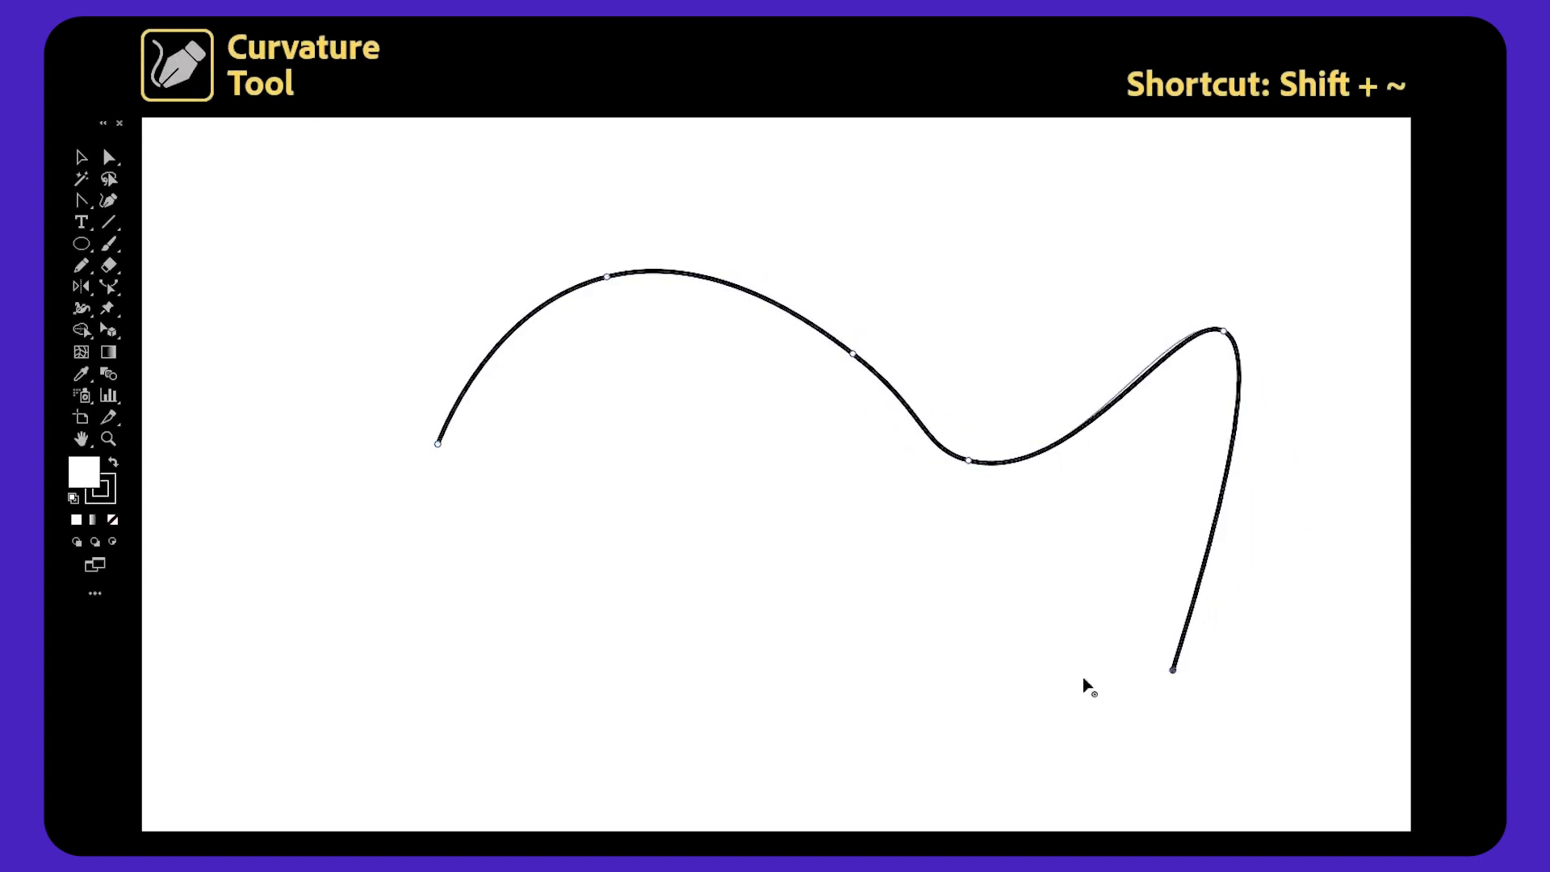
click(747, 568)
click(517, 696)
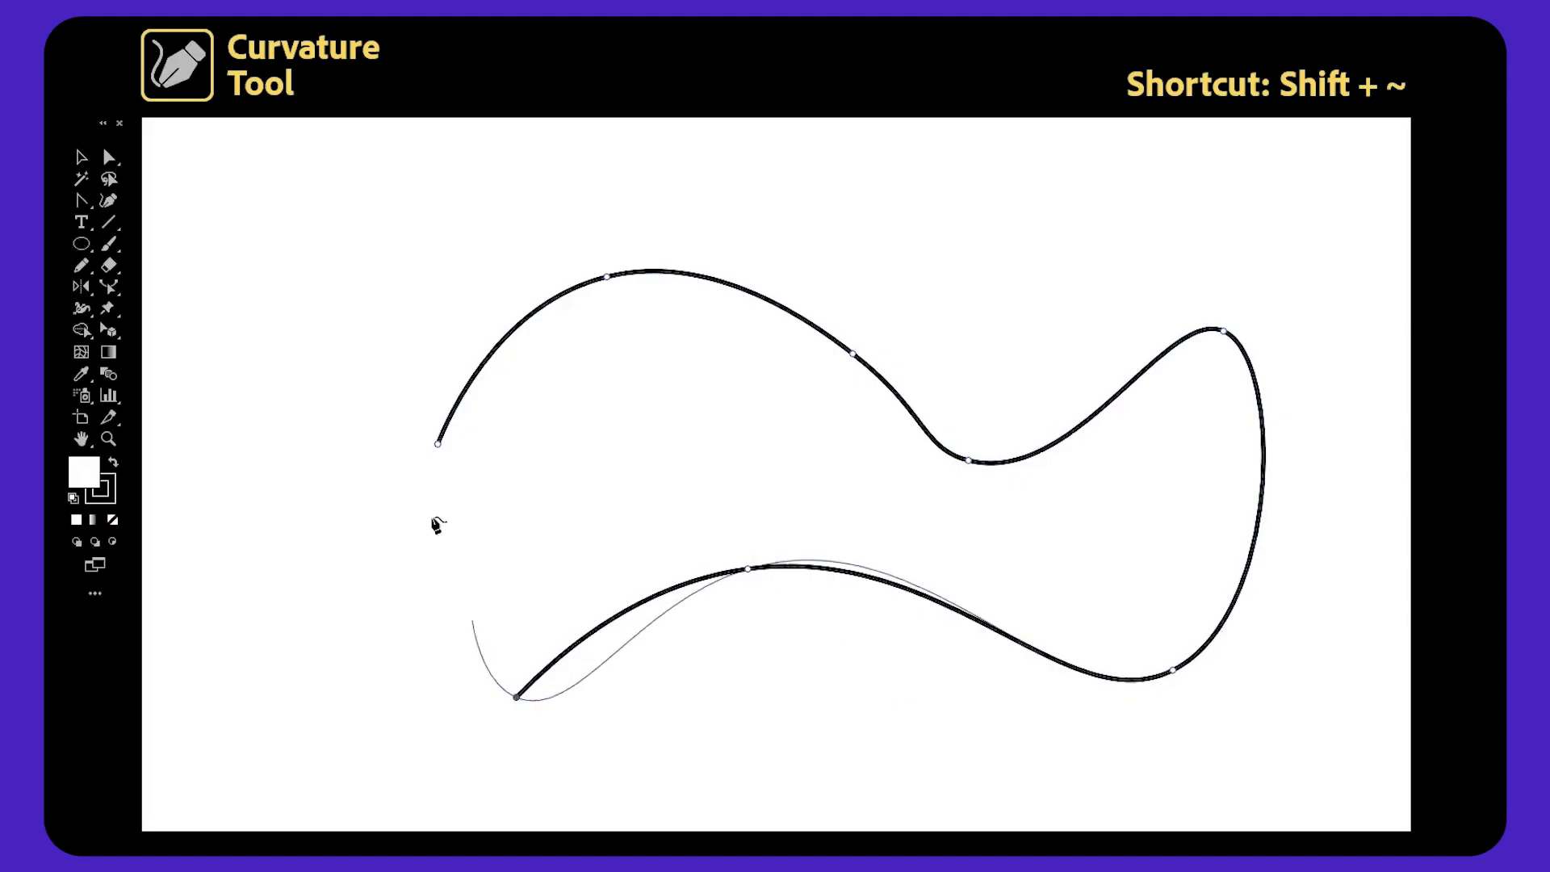
click(437, 443)
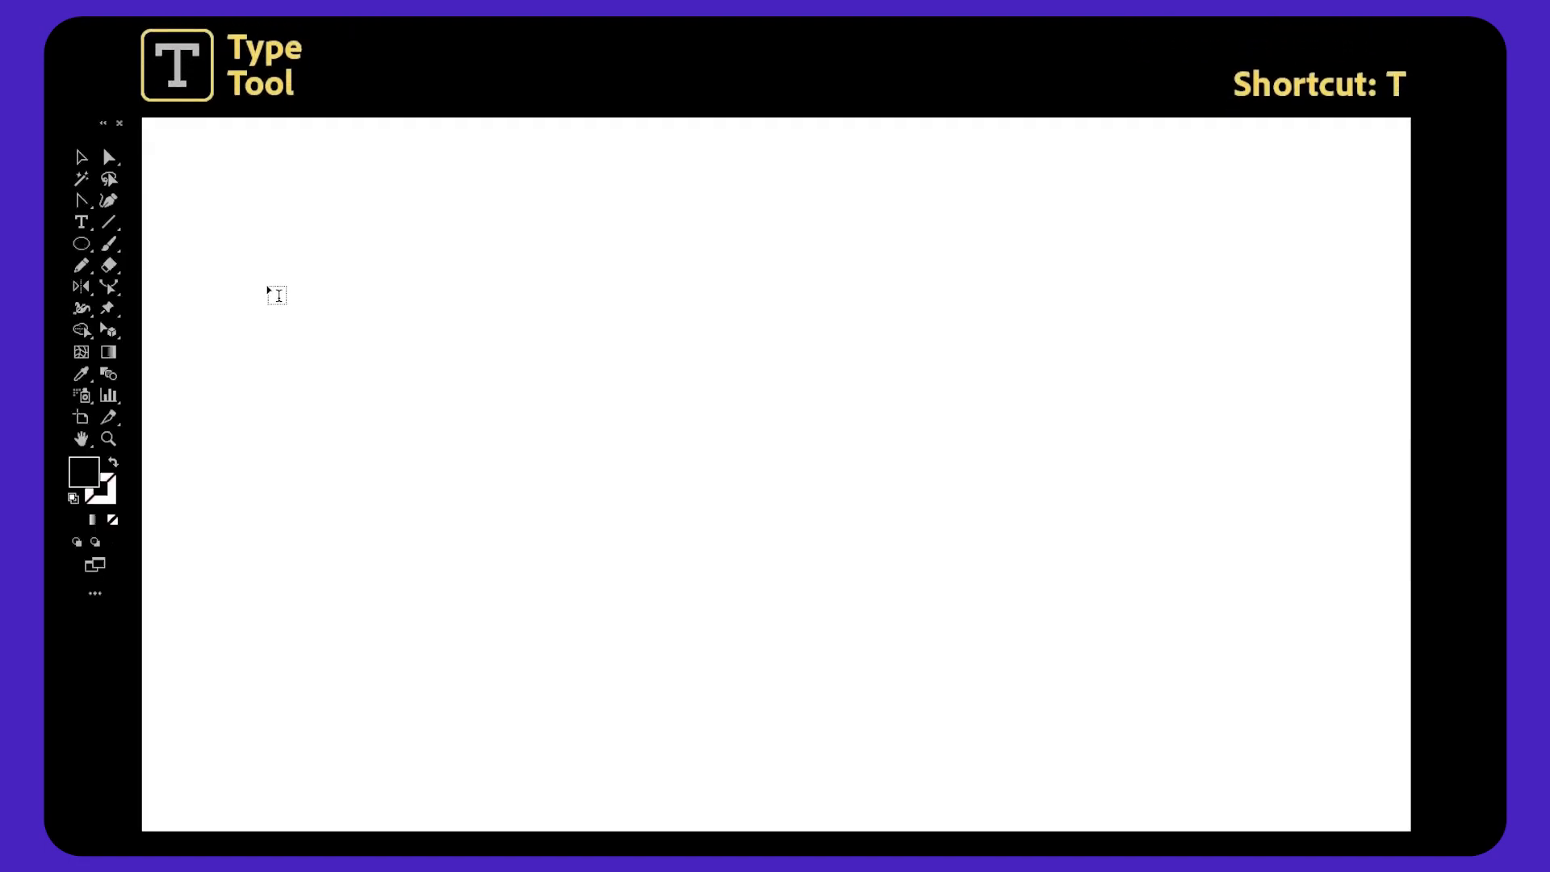
Create point text reading ANDY, TELLS and THINGS on three separate lines.
click(271, 287)
text(AND)
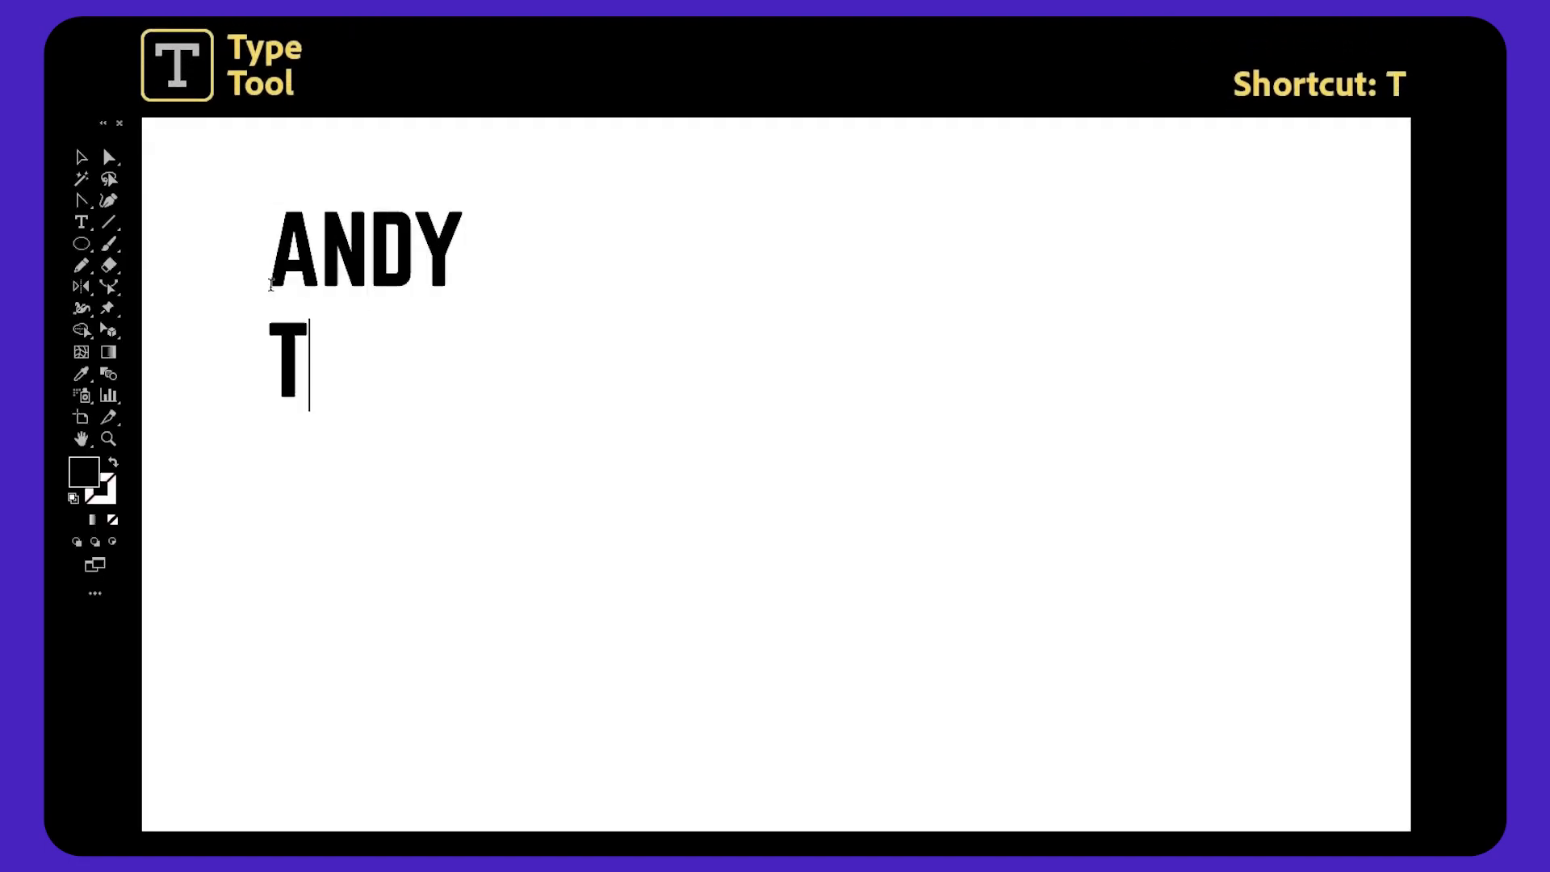
text(Y)
key(Return)
text(TELLS)
key(Return)
text(THINGS)
key(Escape)
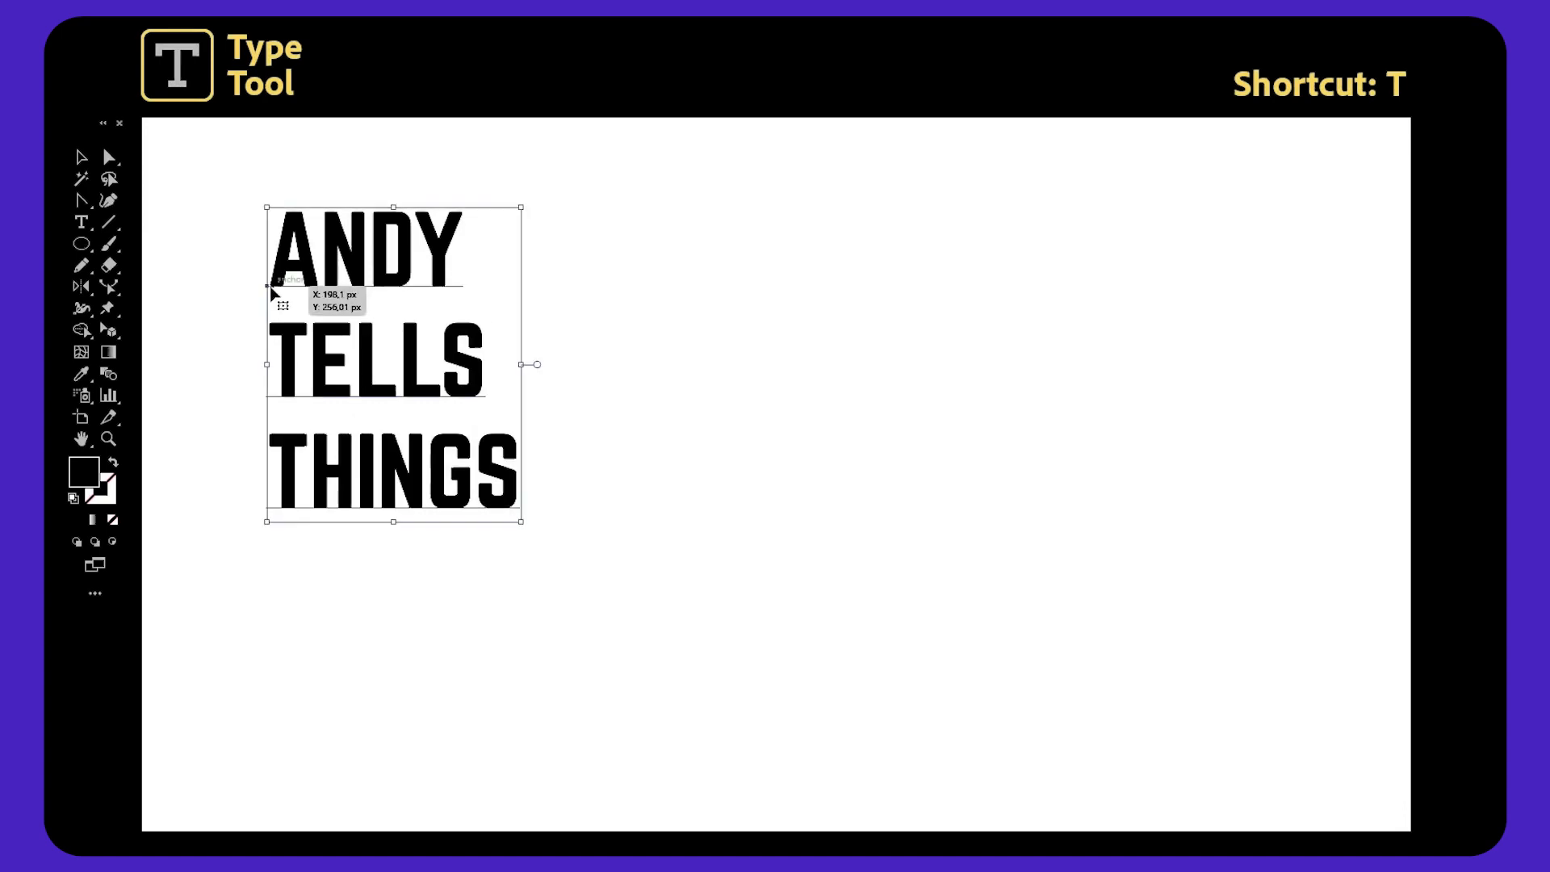
Drag out an area text box beside it and enter ANDY TELLS THINGS IN A BOX, then deselect.
key(t)
drag(797, 198, 1288, 615)
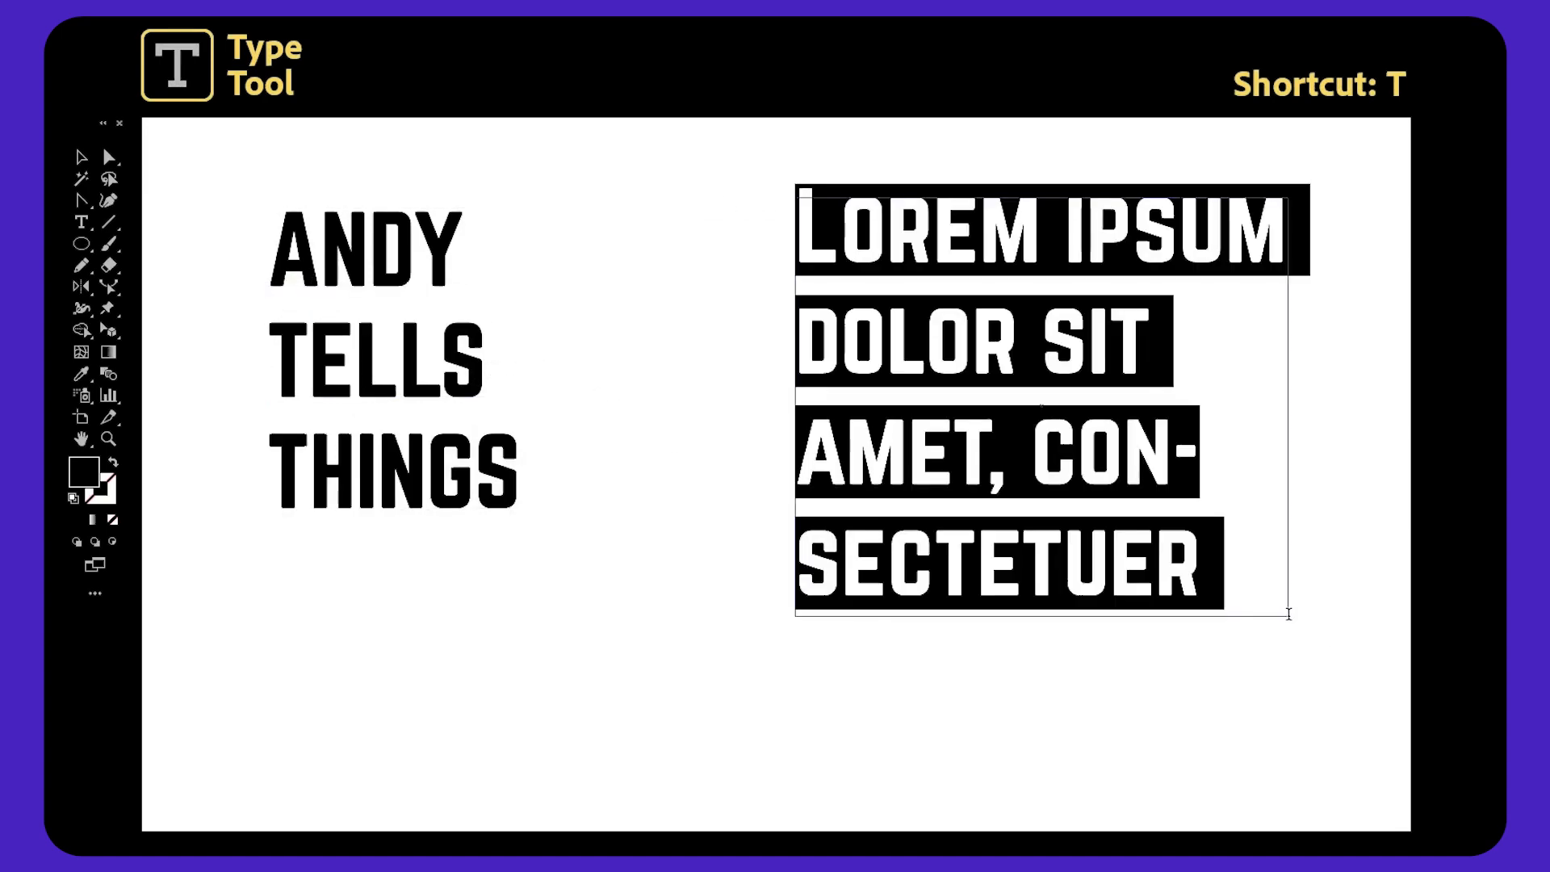
text(ANDY TELLS THINGS IN A BOX)
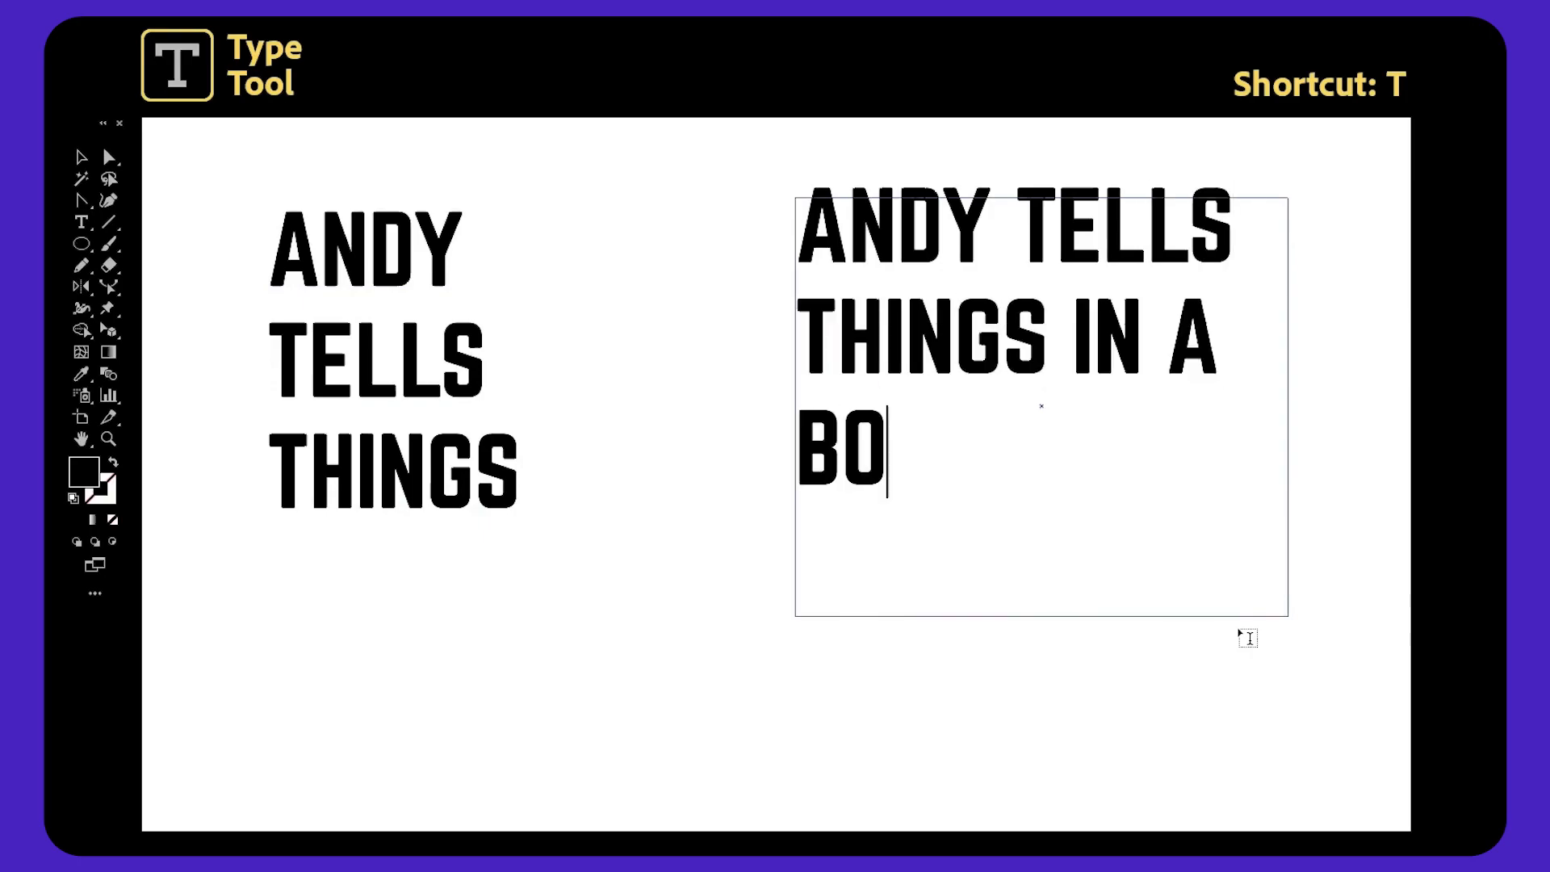
key(Escape)
click(1242, 637)
Select the words of the stacked ANDY TELLS THINGS text with the Type tool.
key(t)
double_click(282, 244)
drag(277, 339, 526, 477)
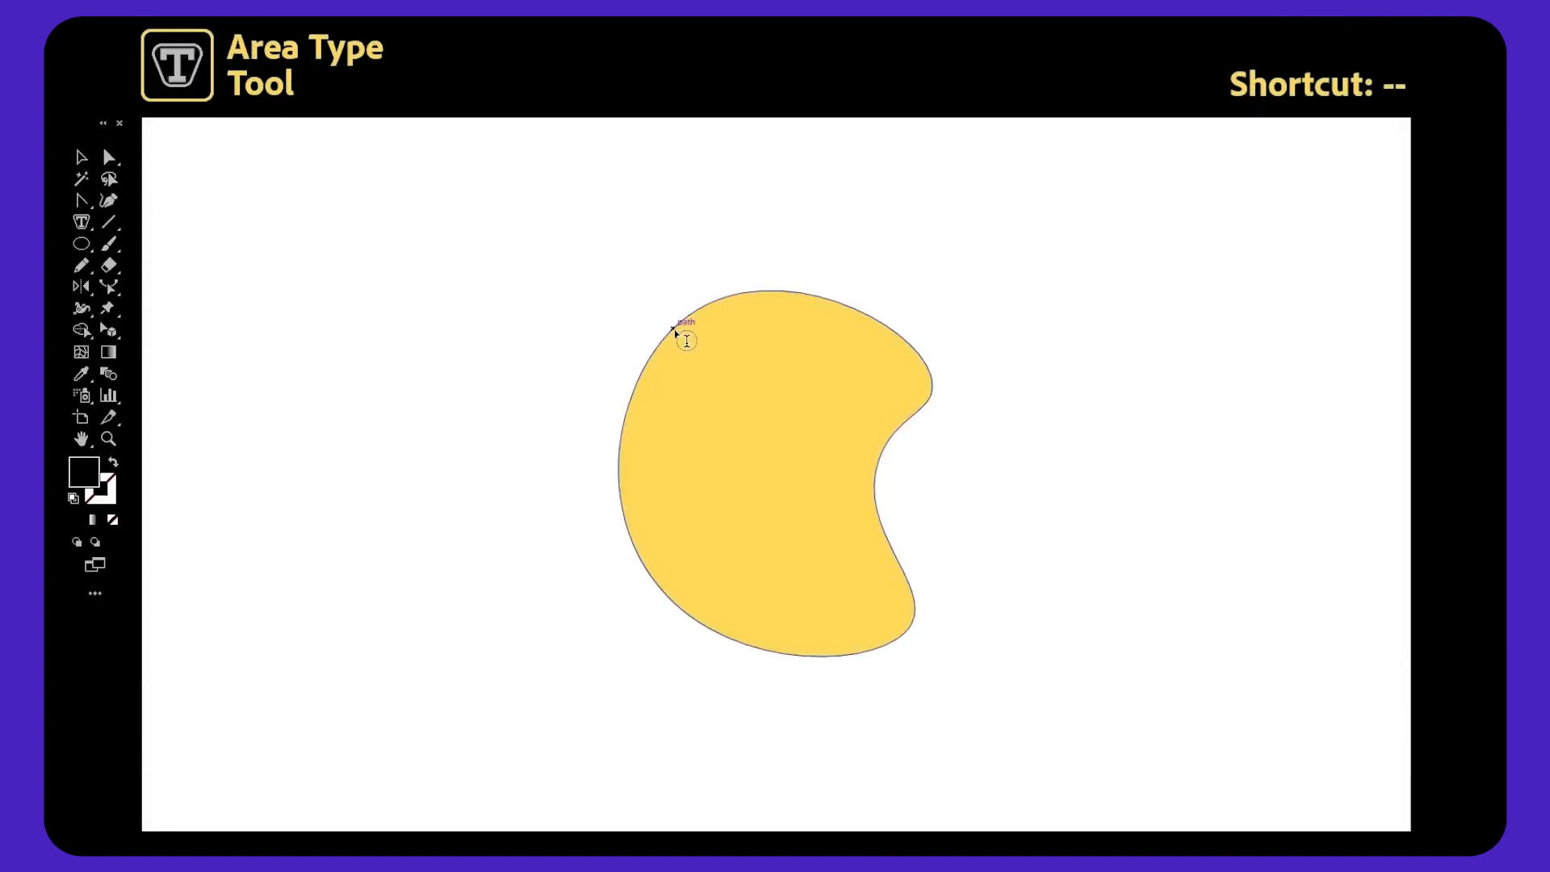
Fill the yellow shape with placeholder text using the Area Type tool, then deselect.
click(687, 340)
key(Escape)
click(443, 315)
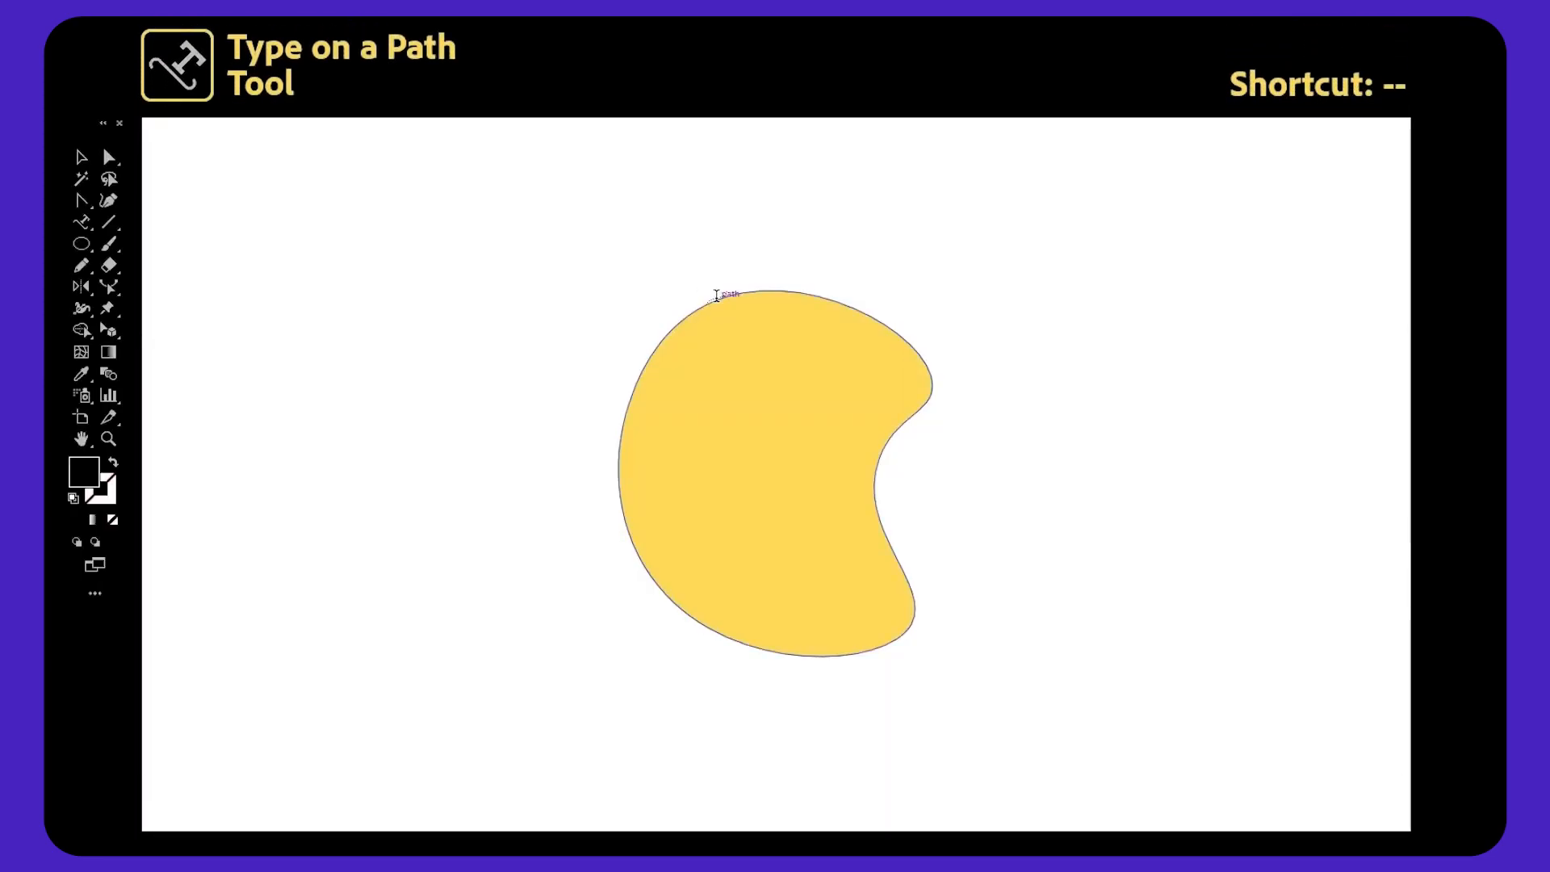
Set text along the shape's outline with Type on a Path, entering TEXT THAT FOLLOWS THE PATH.
click(716, 296)
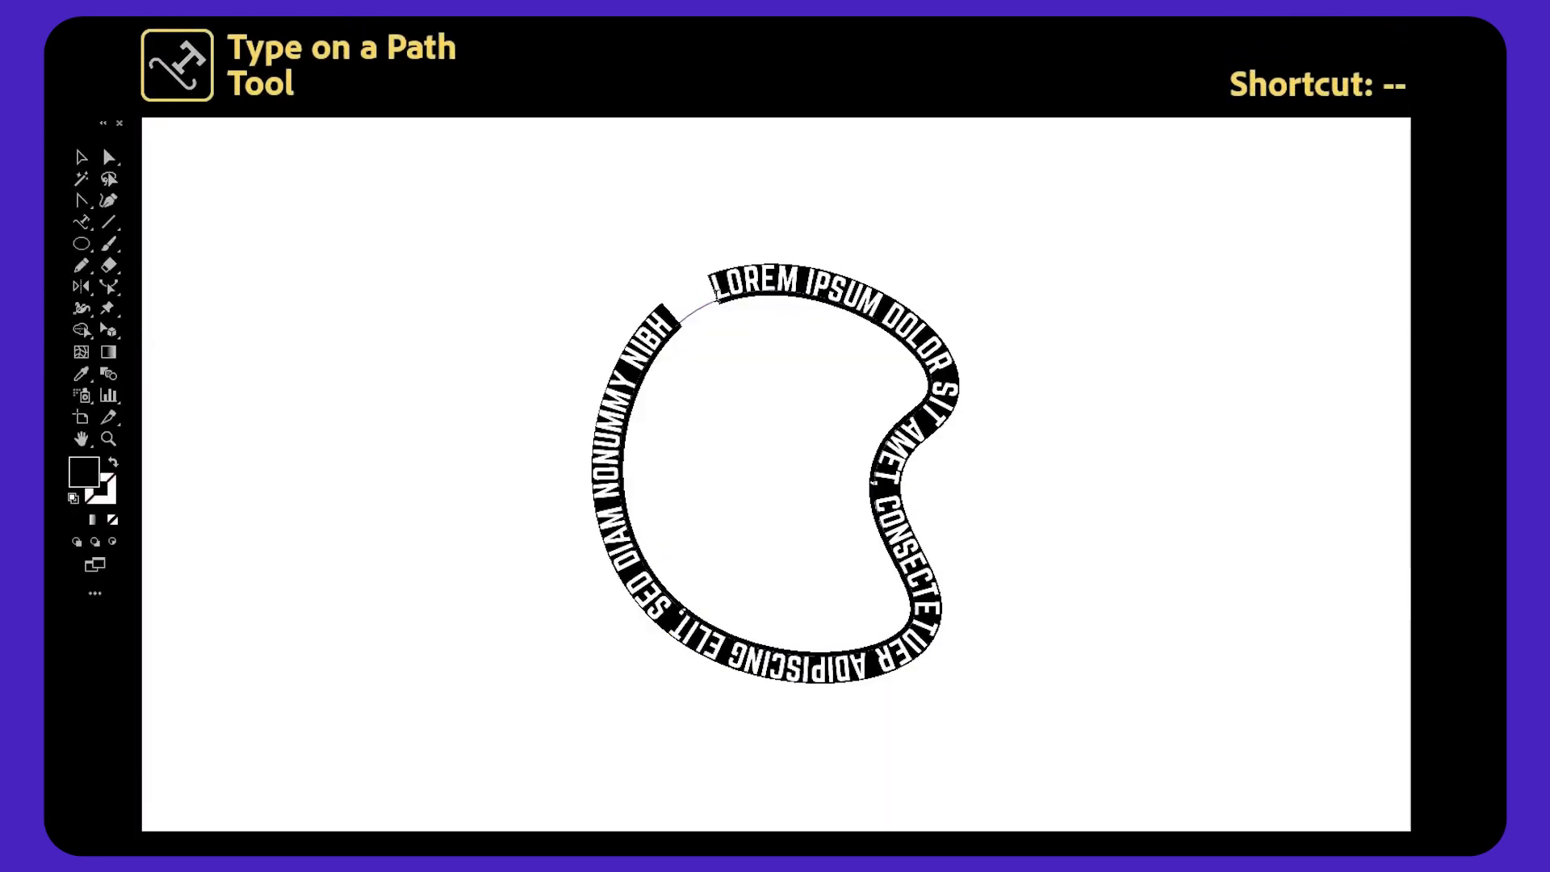
text(TEXT TH)
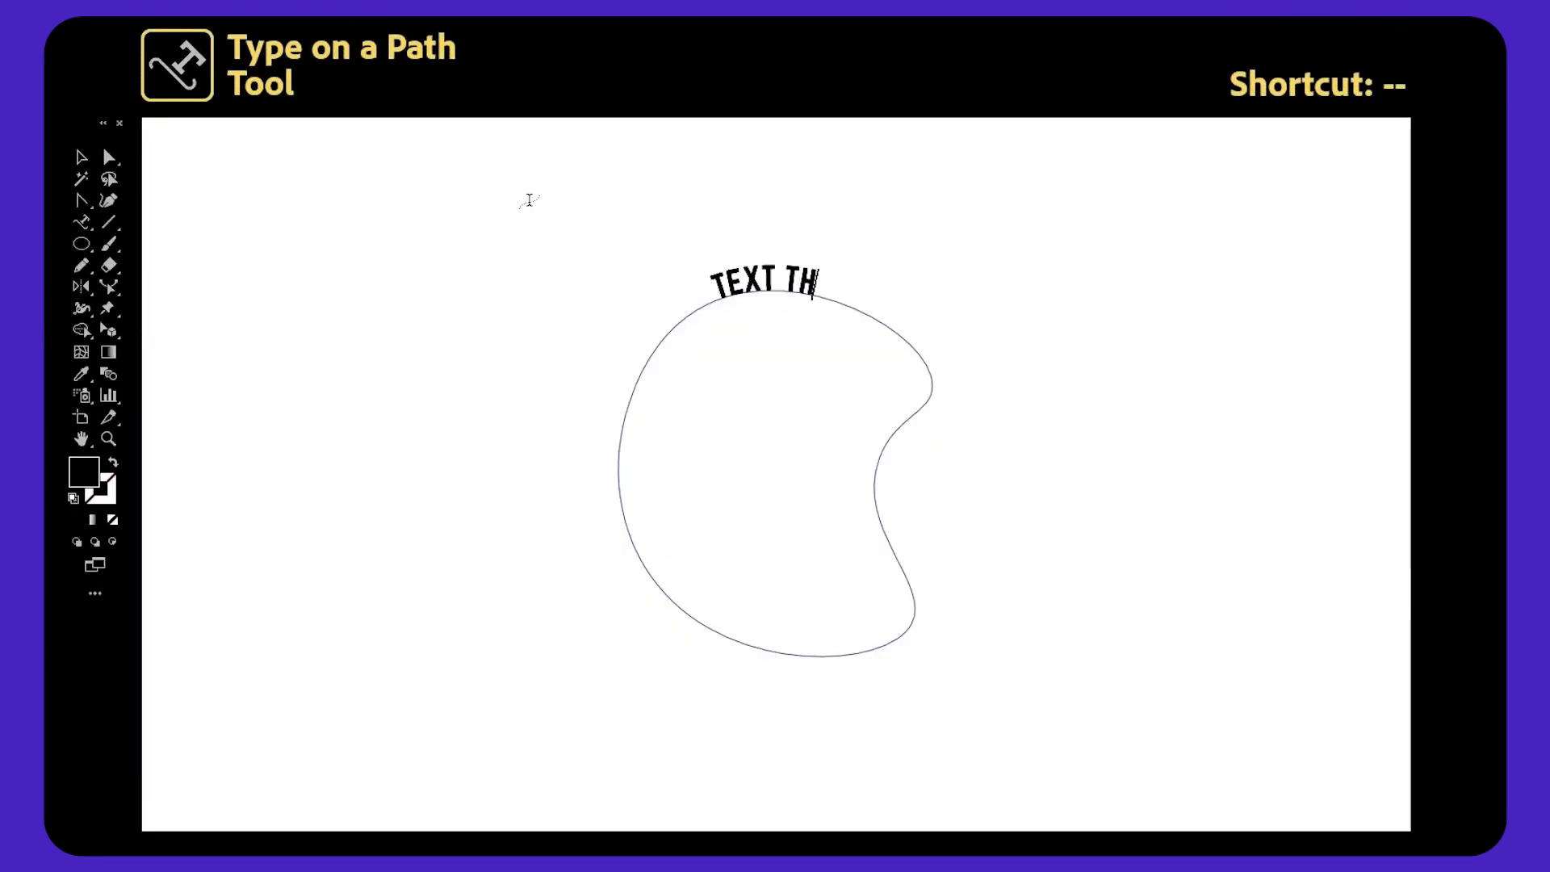
text(AT FOLLOWS THE PATH)
key(Escape)
ctrl+click(536, 225)
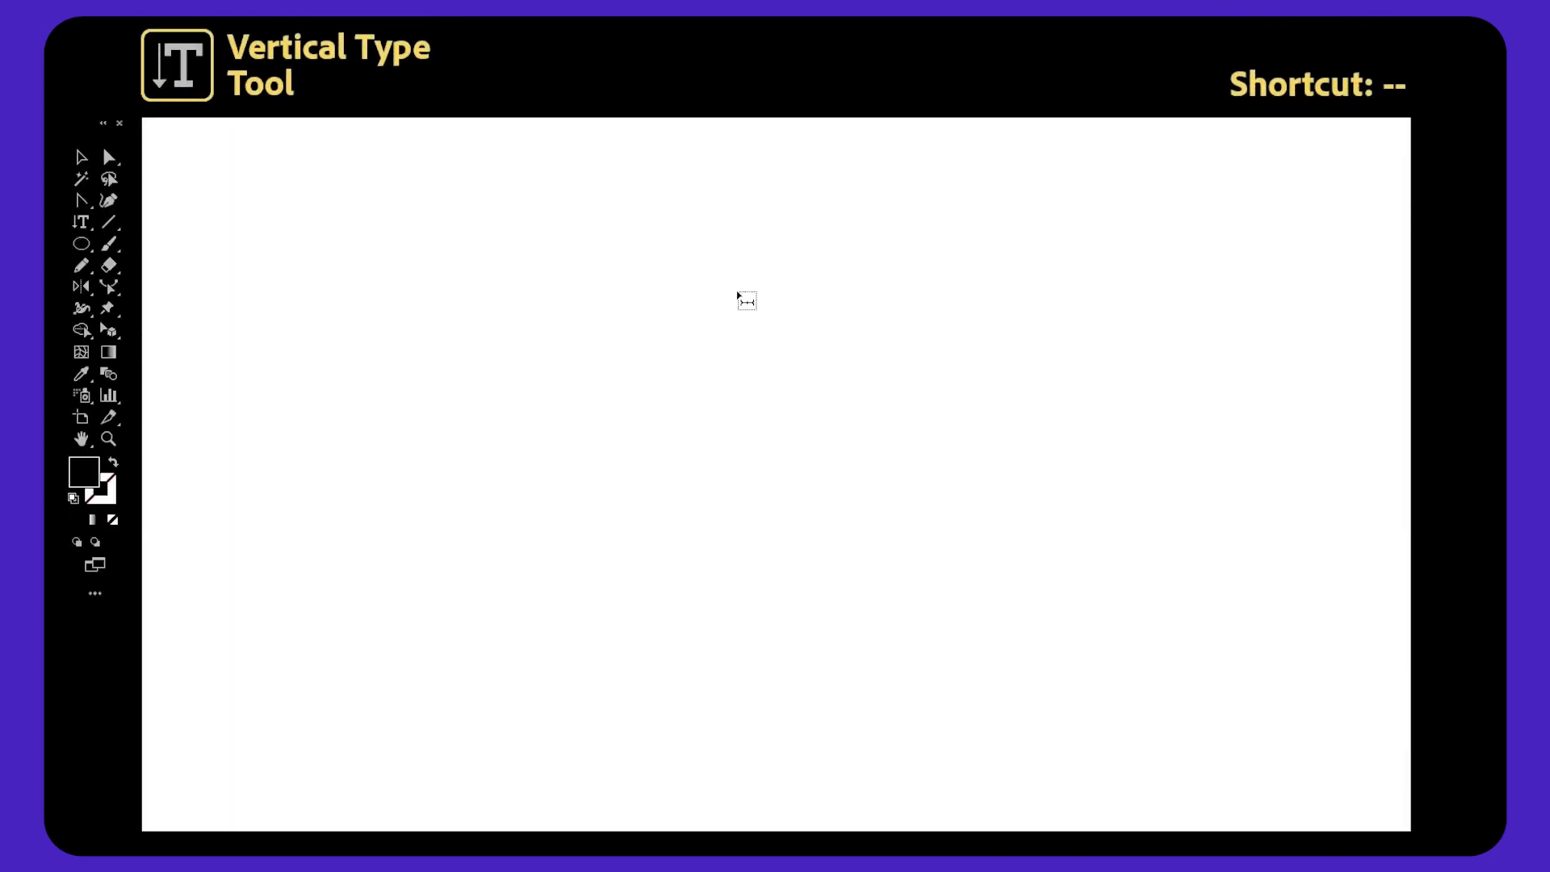
Place vertical point text in the middle of the artboard and type the word VERTICAL.
click(736, 292)
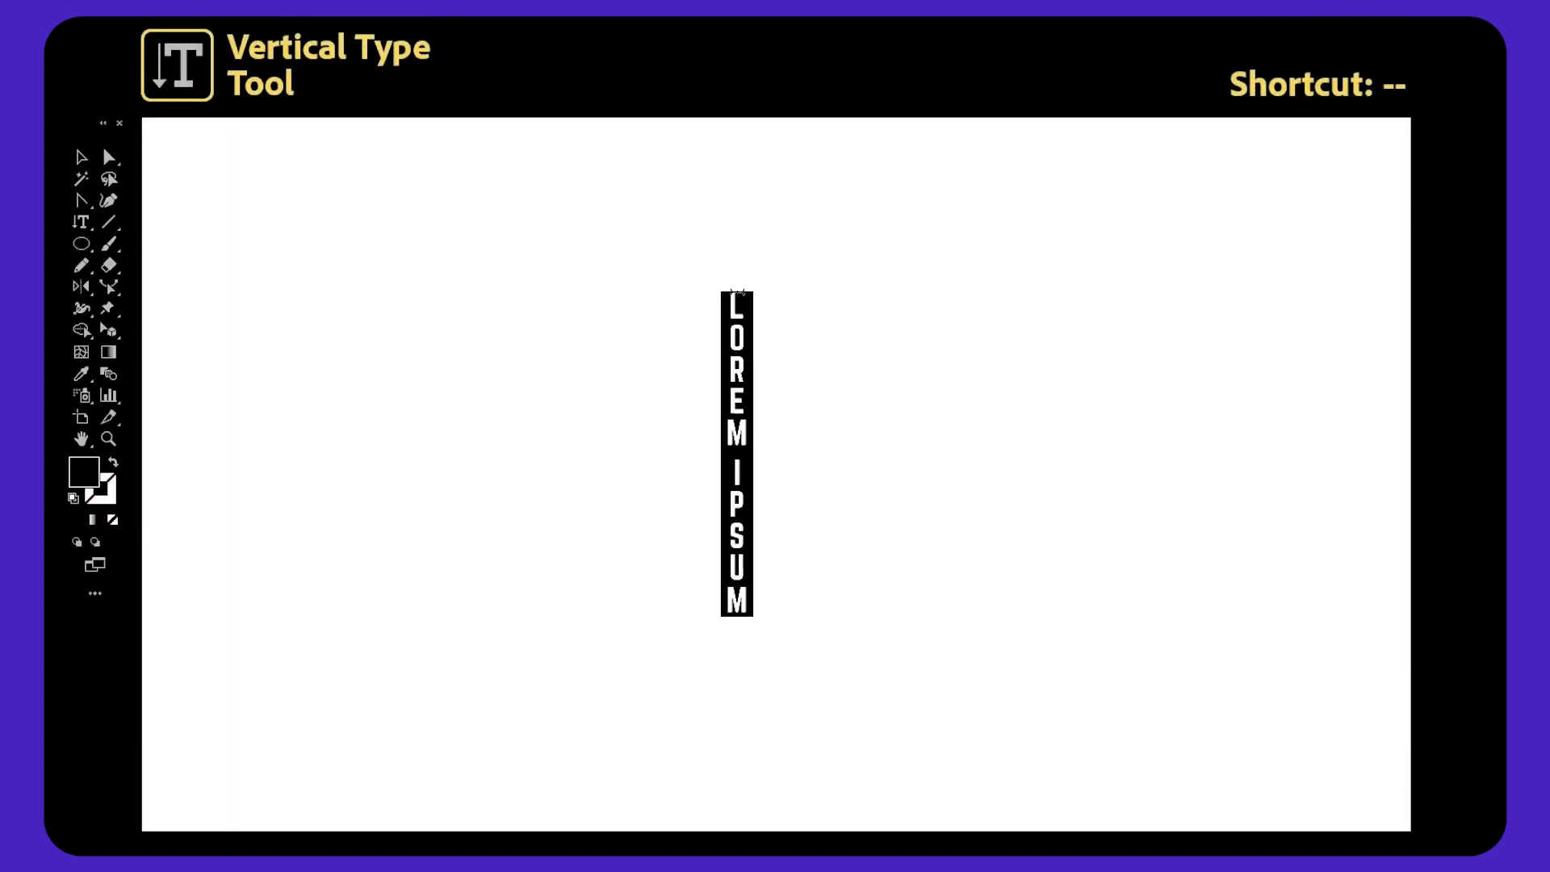
text(VERTICAL TYPE)
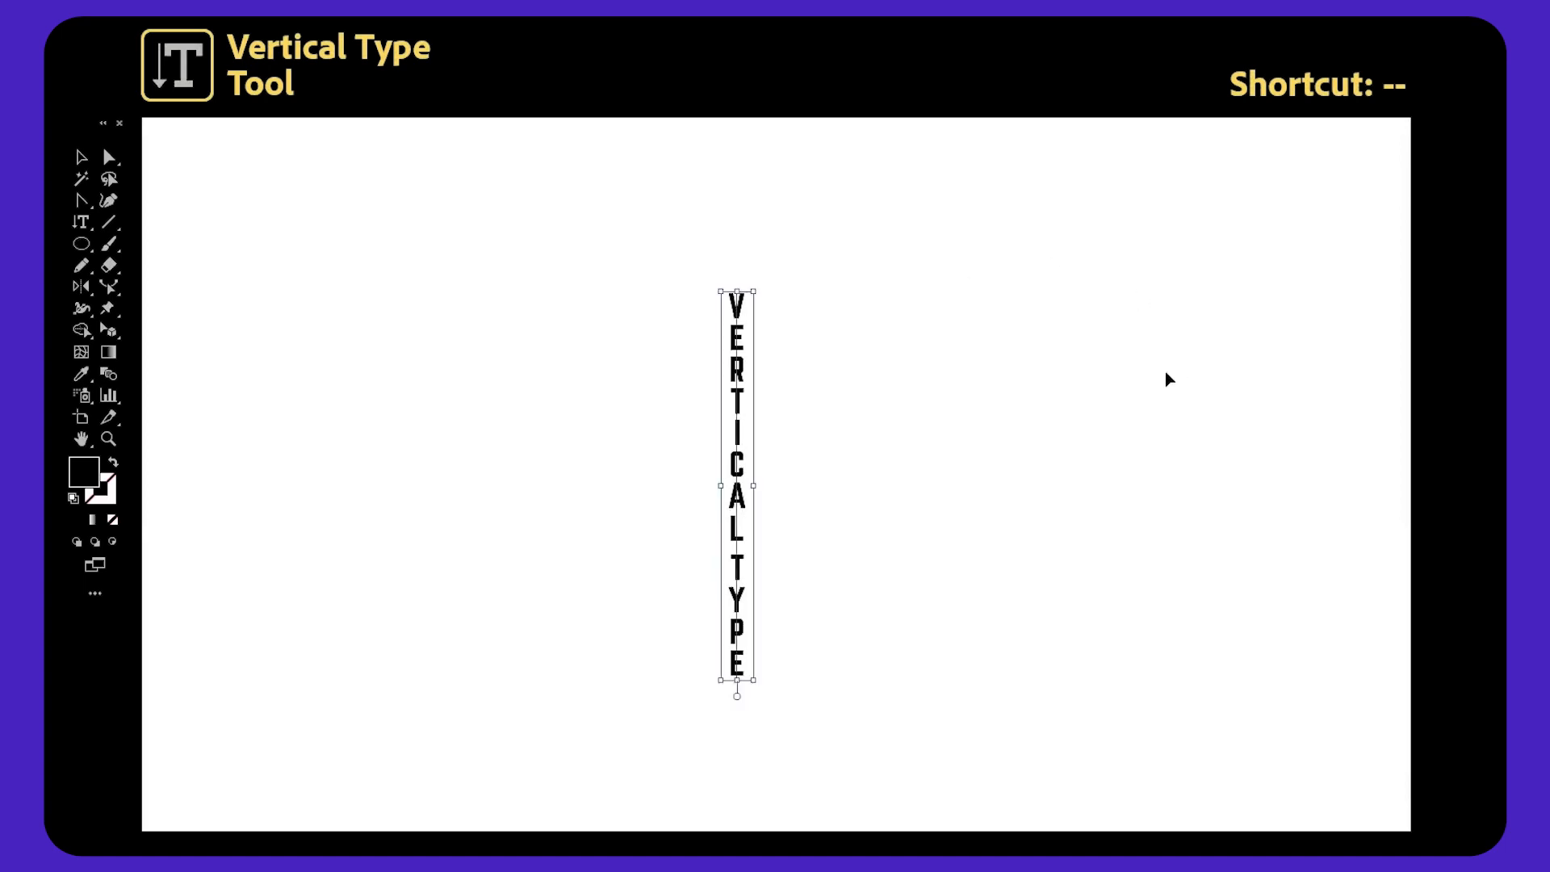
ctrl+click(1168, 378)
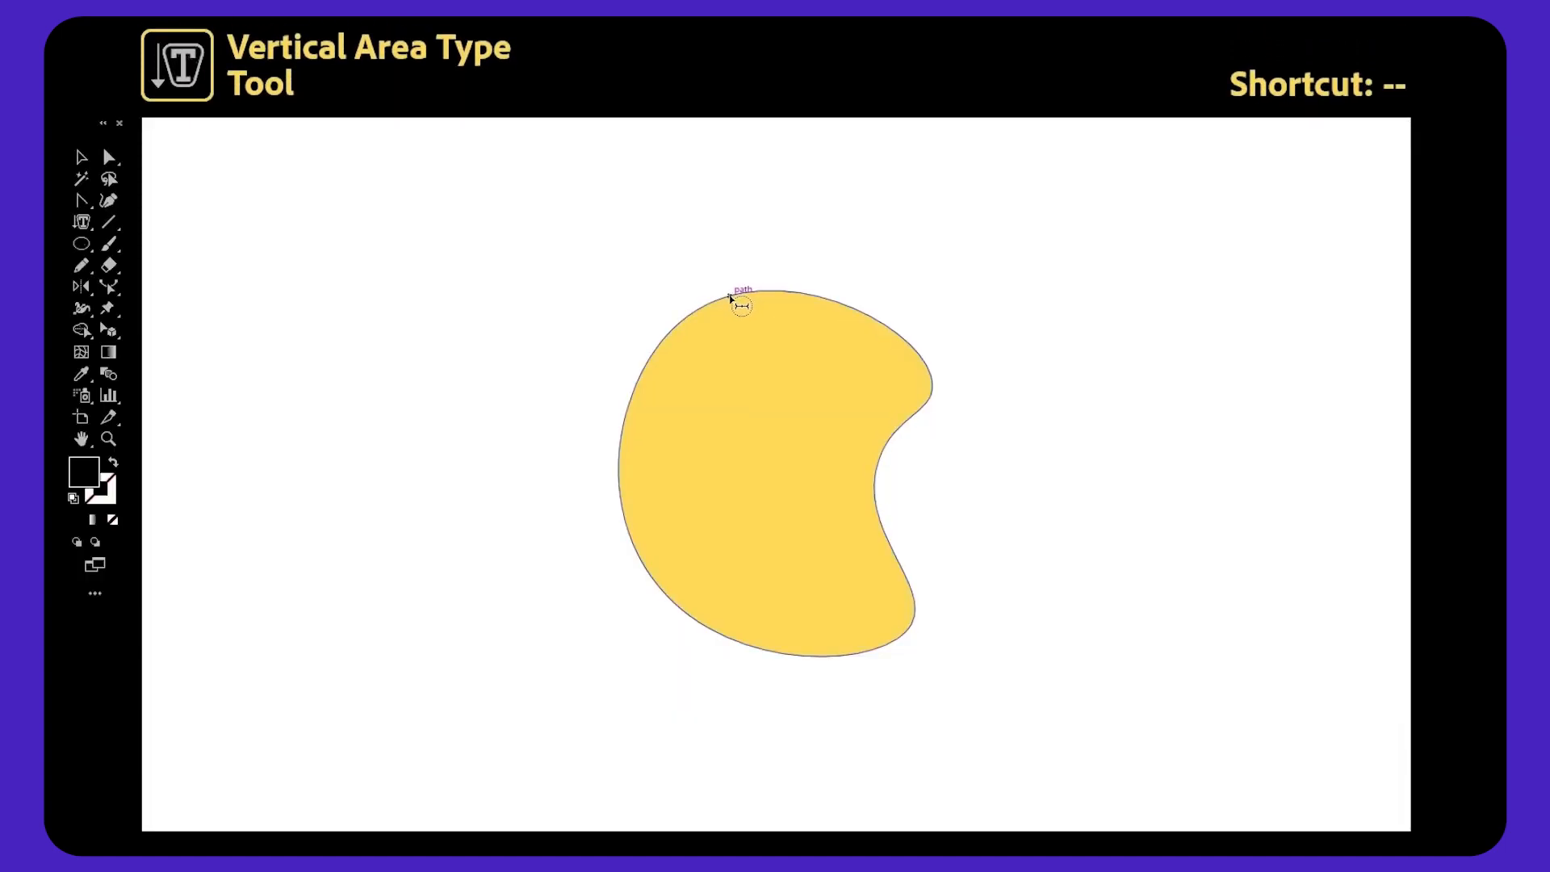
Fill the yellow shape with vertical placeholder text using the Vertical Area Type tool, then deselect.
click(730, 298)
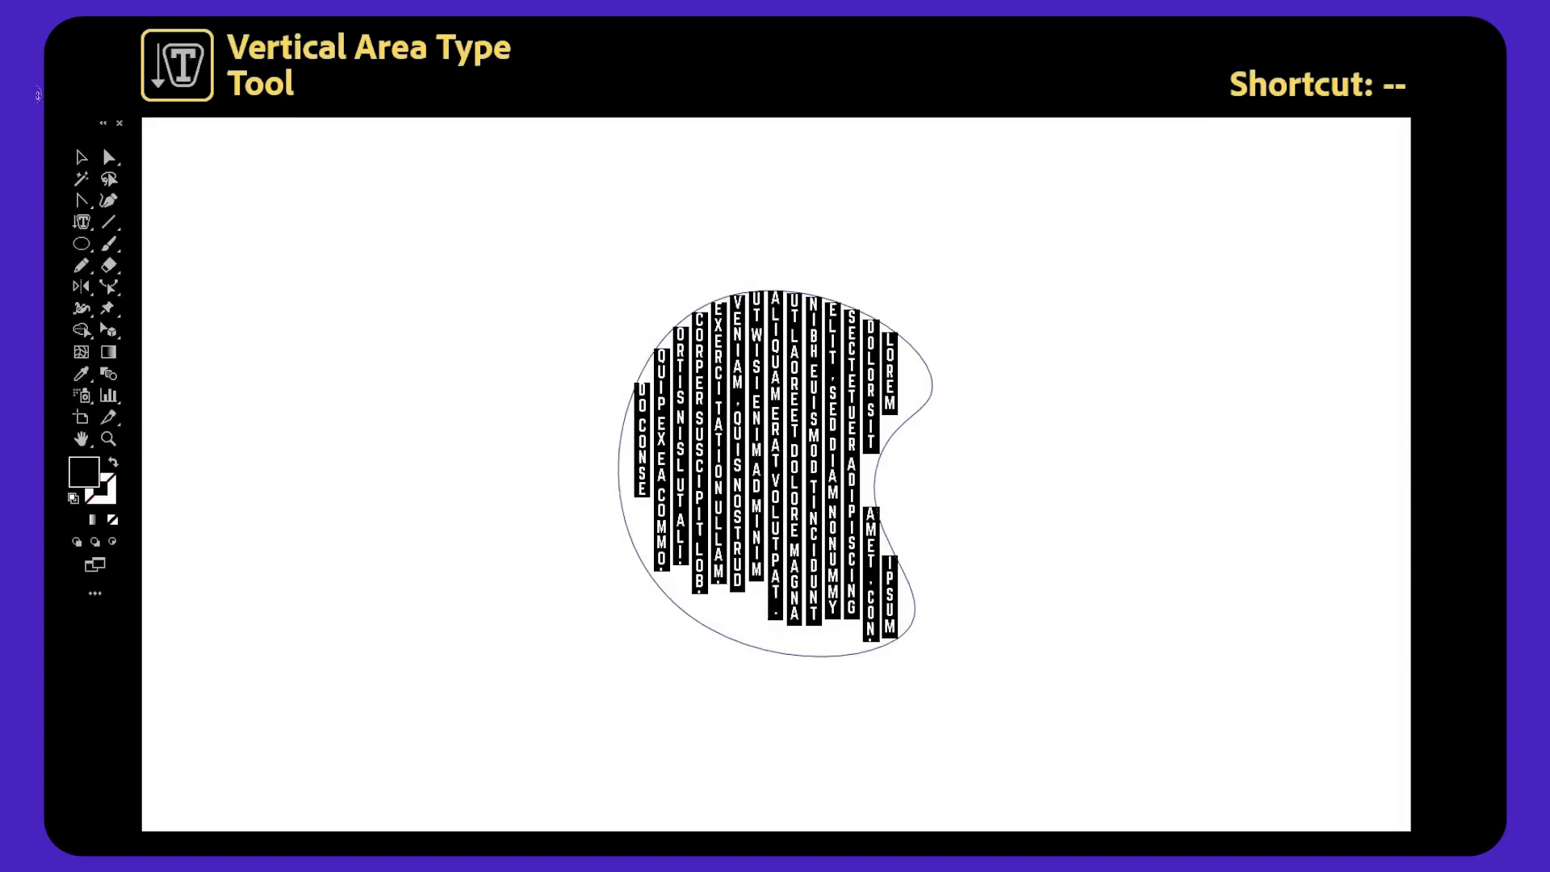
click(81, 160)
click(337, 240)
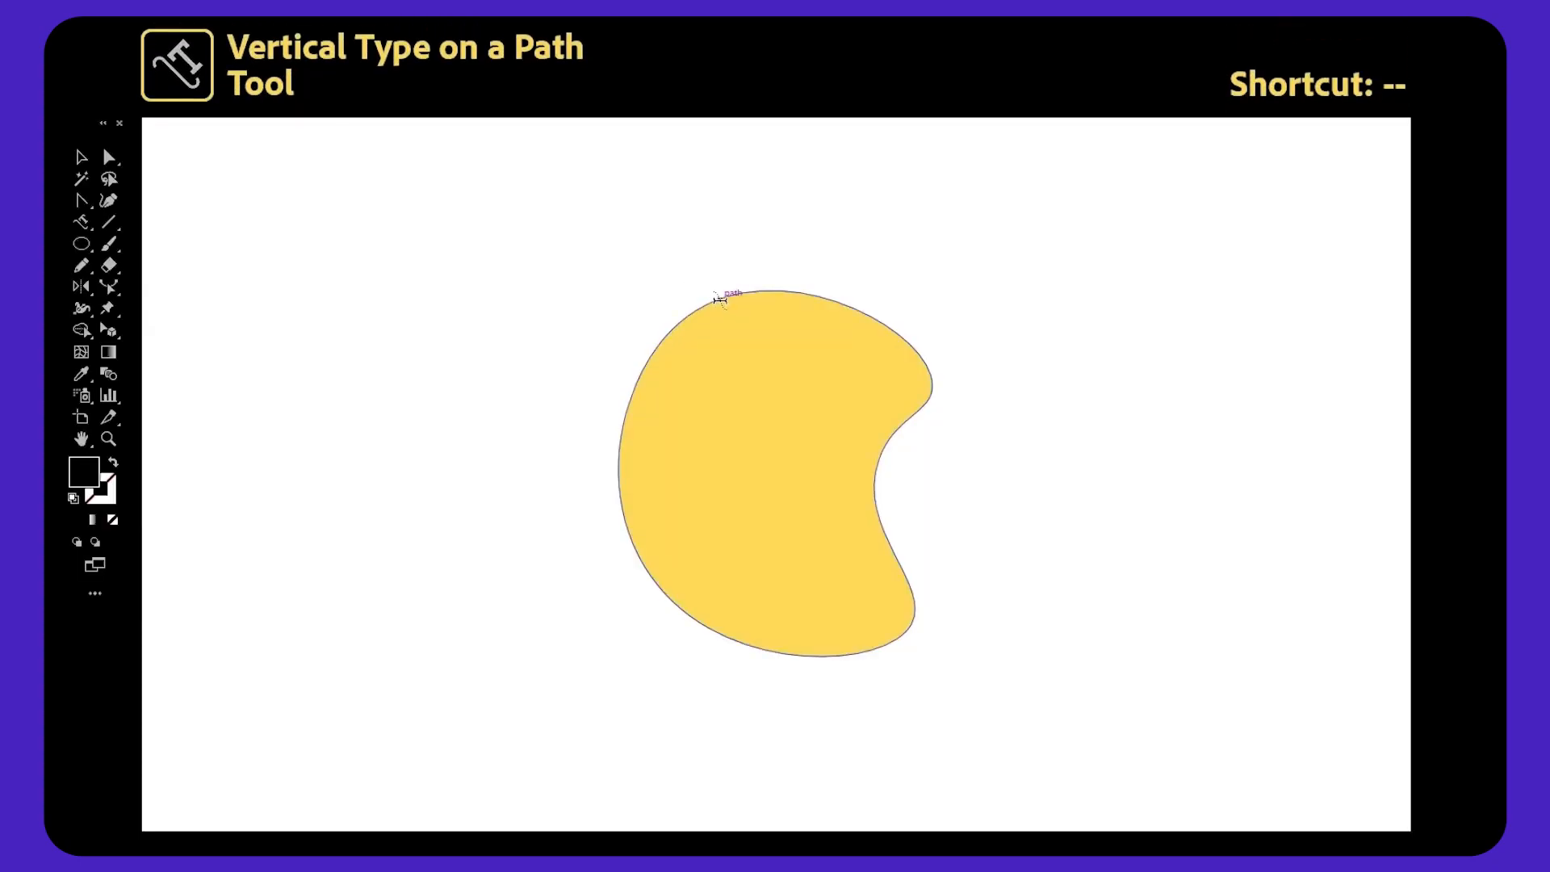
Add vertical text along the top of the shape's path with the Vertical Type on a Path tool.
click(720, 299)
key(BackSpace)
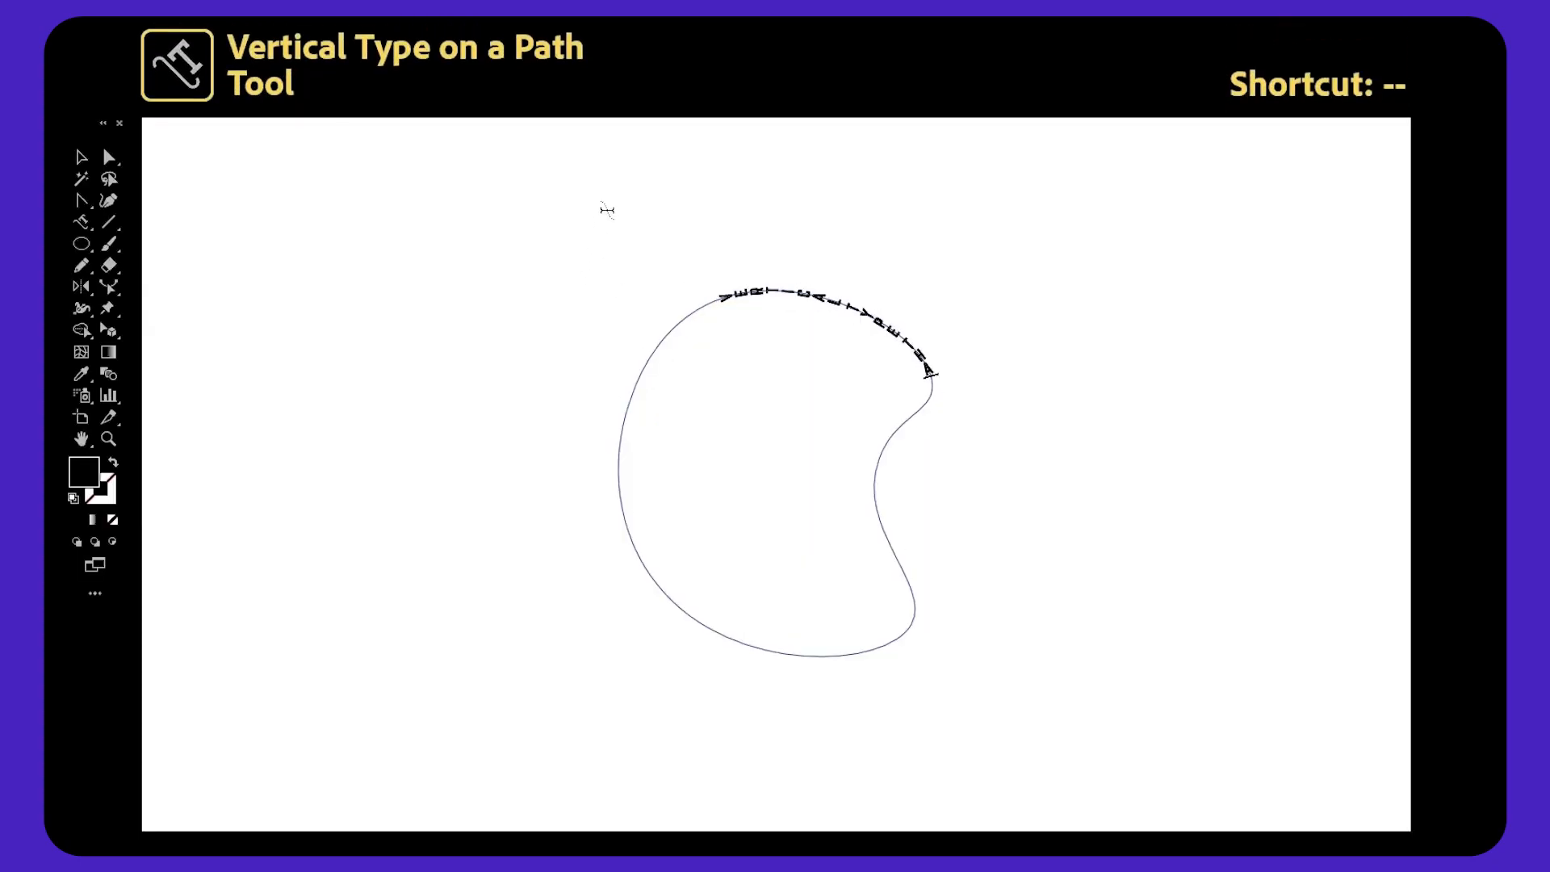
key(Escape)
click(524, 199)
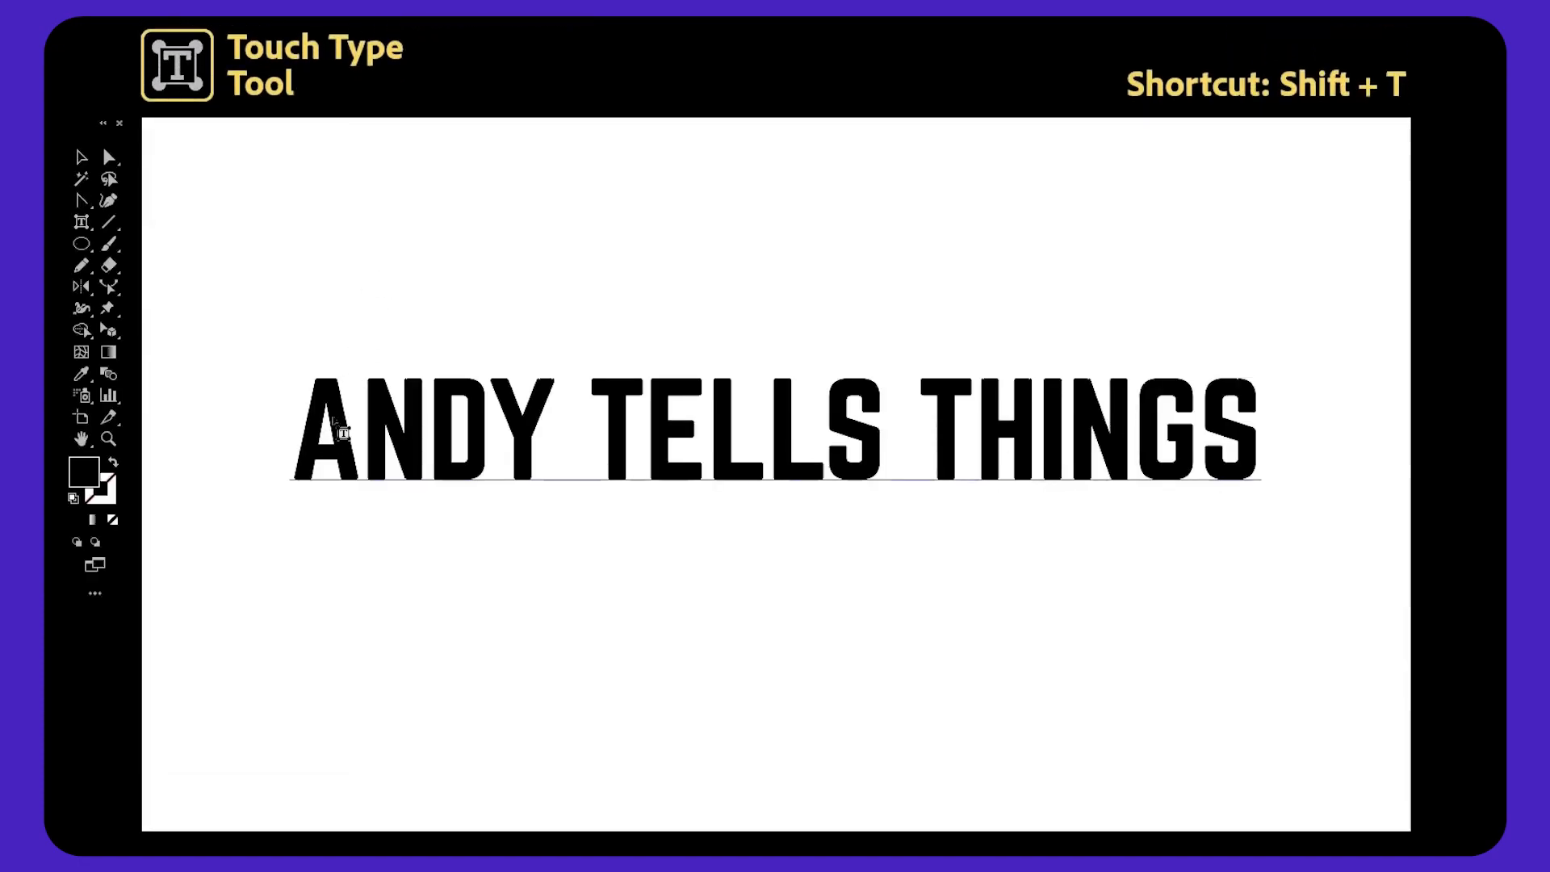
Rotate, move and scale individual letters of ANDY with the Touch Type tool.
click(335, 420)
drag(366, 370, 351, 230)
drag(327, 172, 407, 222)
drag(453, 425, 457, 279)
drag(511, 349, 524, 352)
drag(523, 402, 508, 369)
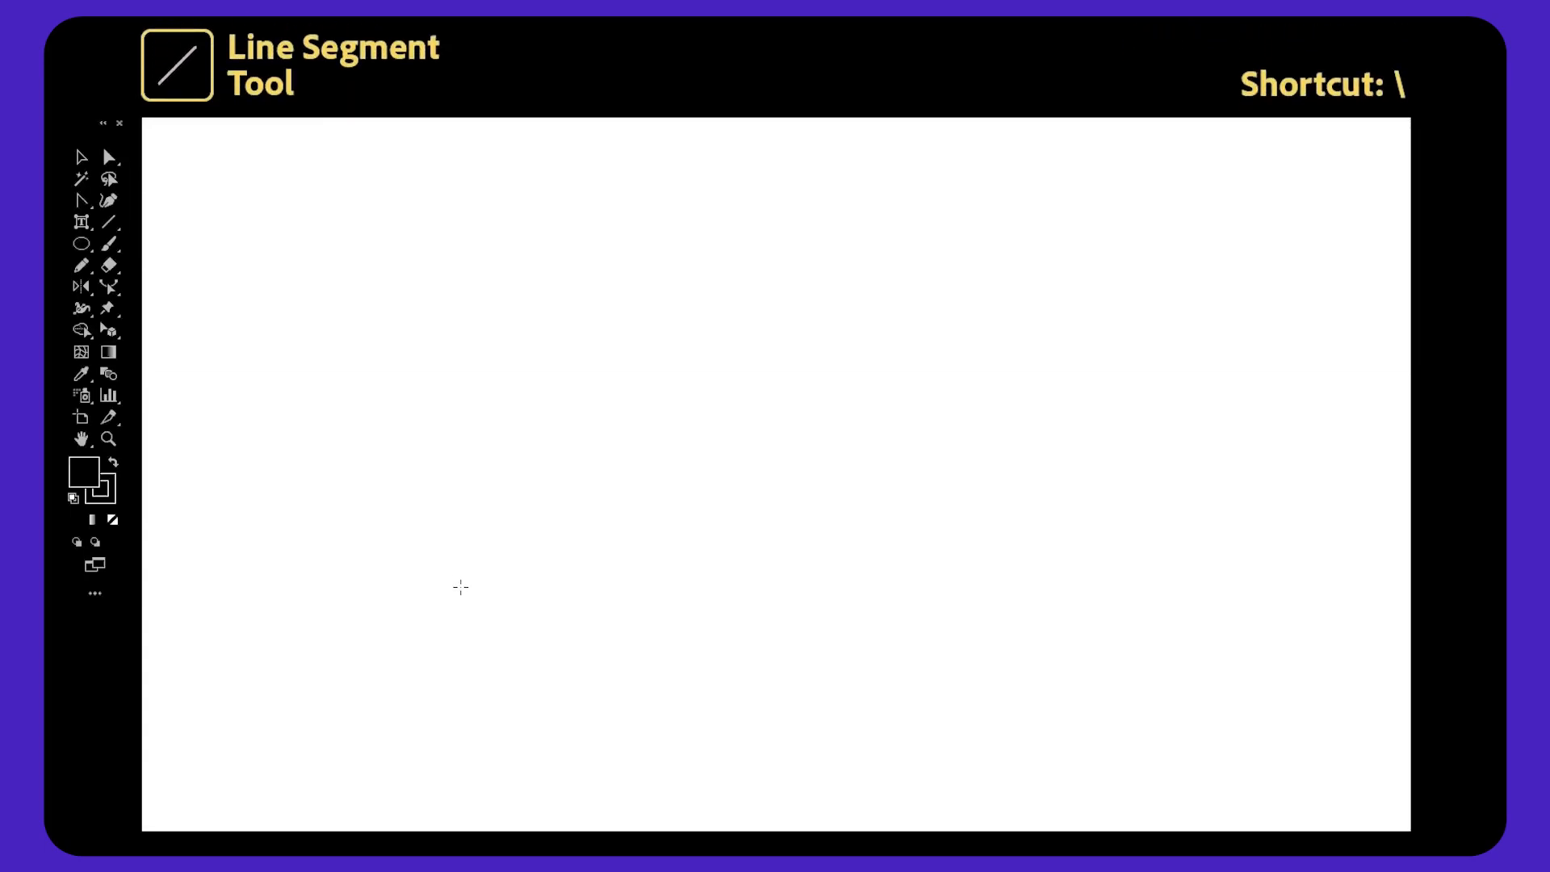
Draw three straight line segments with the Line Segment tool and a spiral with the Spiral tool.
drag(460, 587, 872, 288)
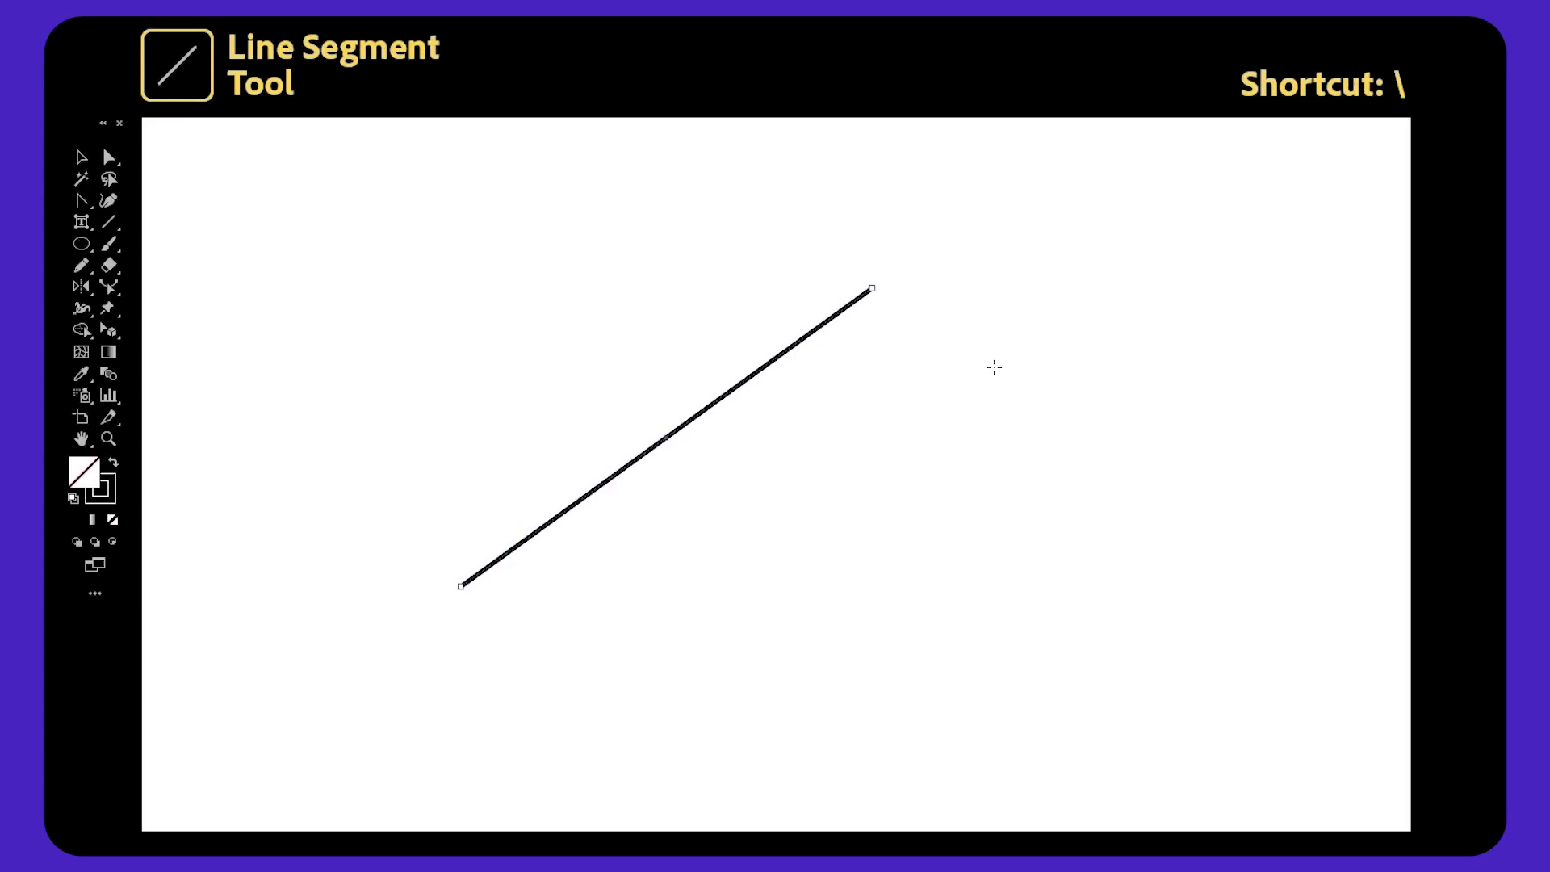
drag(723, 450, 413, 204)
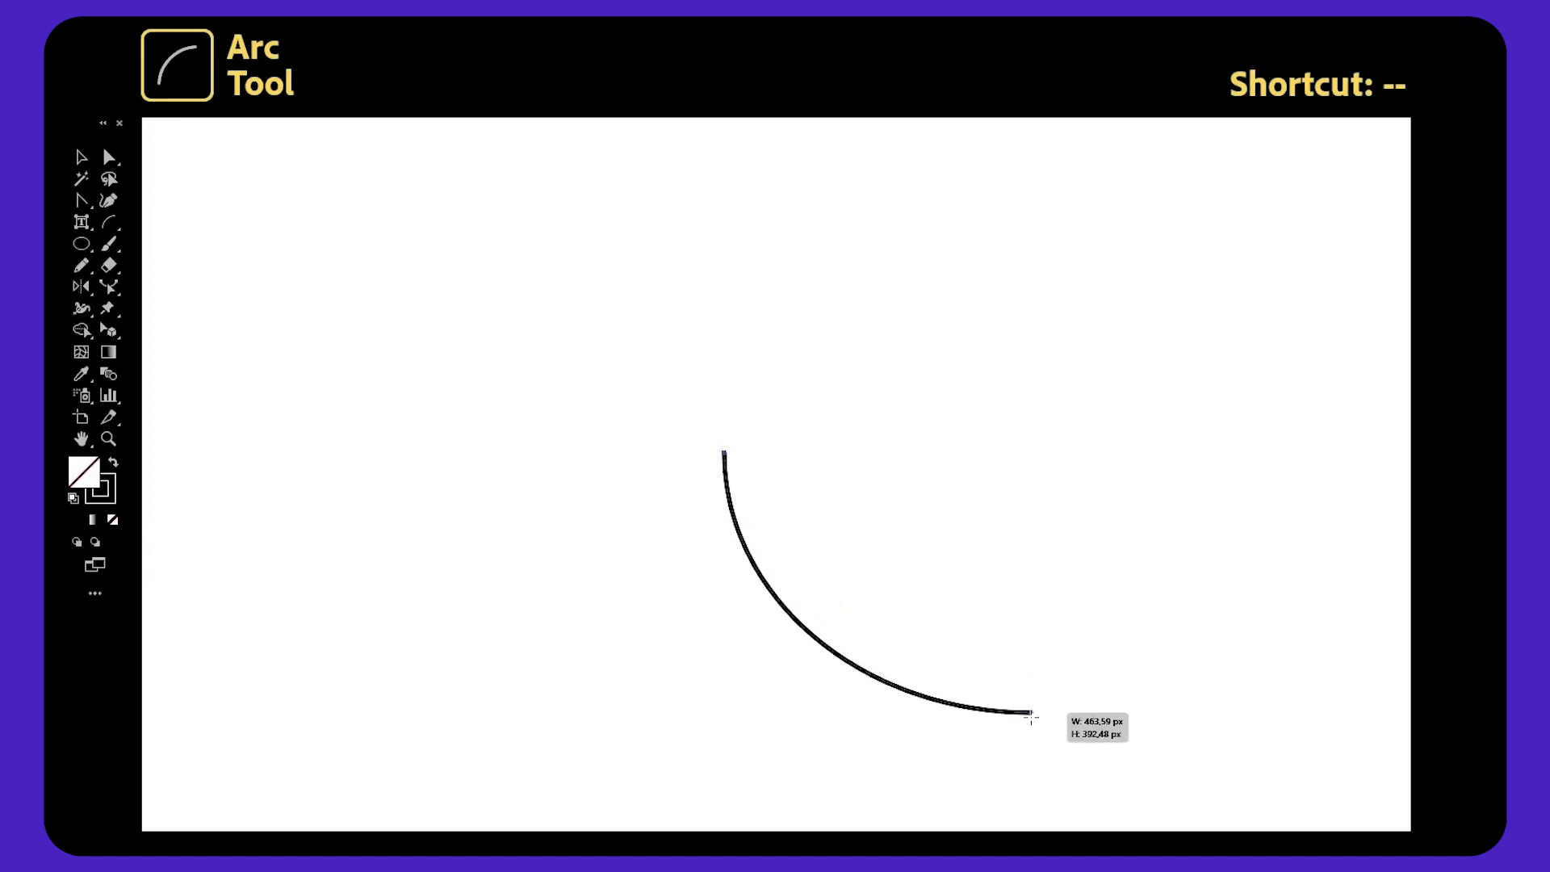
drag(386, 273, 710, 513)
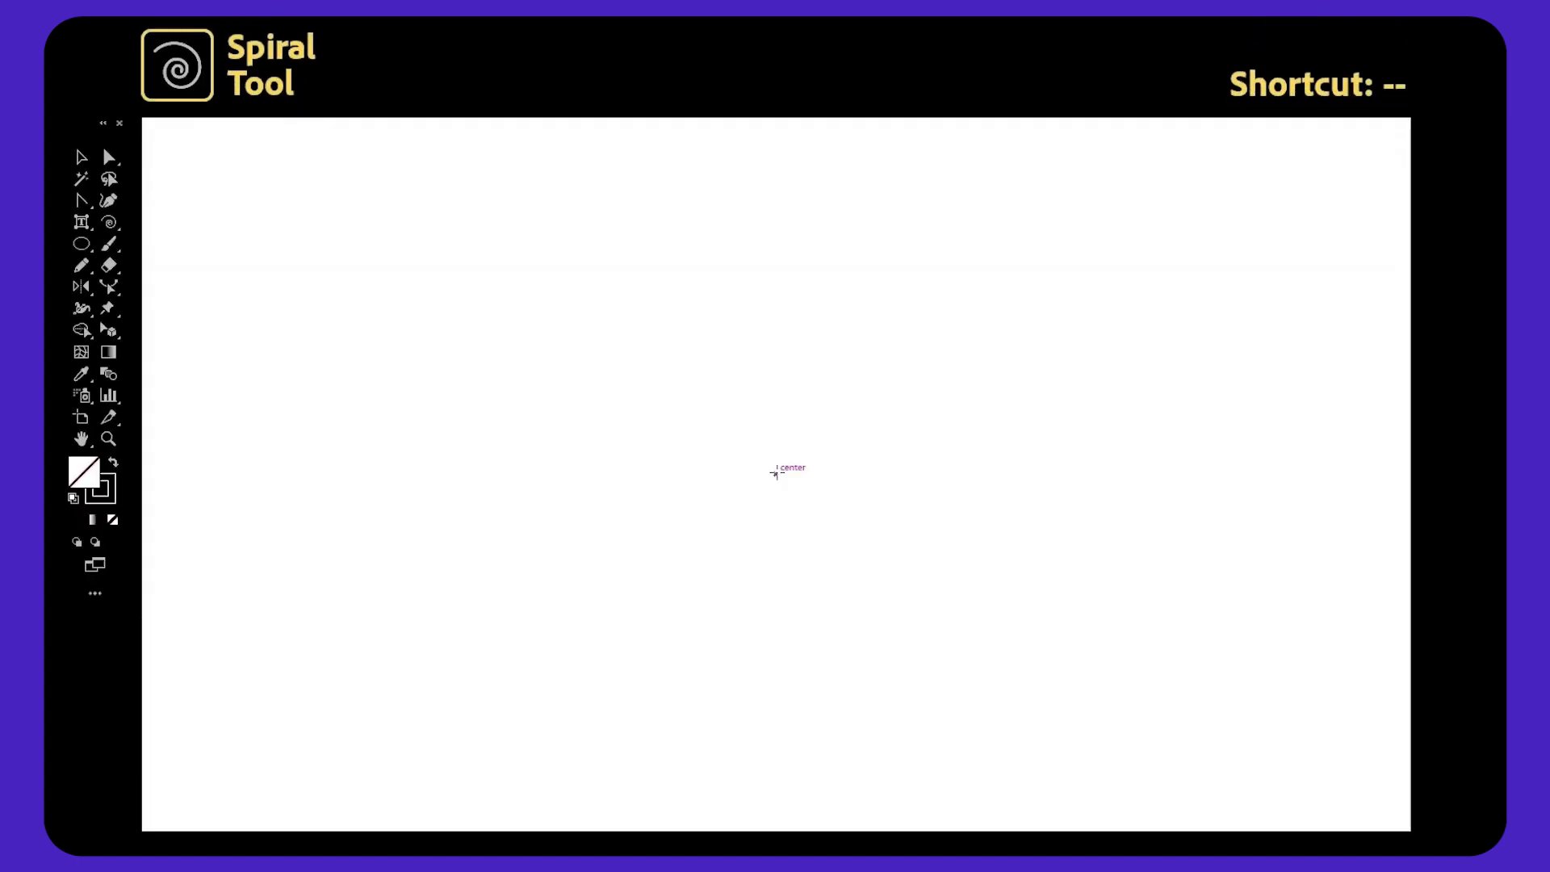
drag(773, 474, 933, 304)
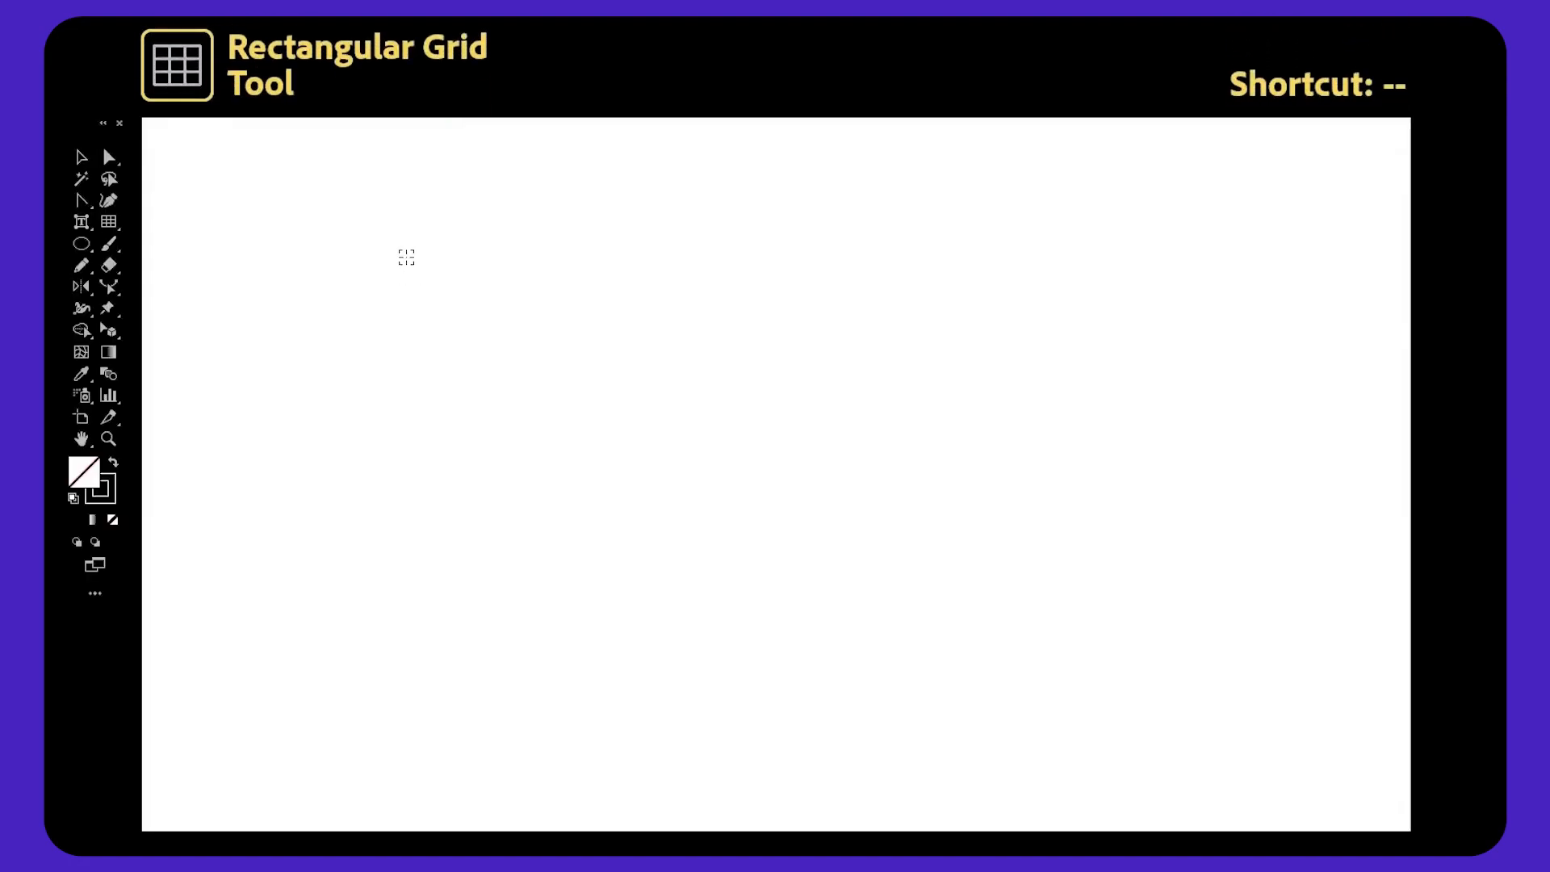
Drag out a grid across the artboard, adjusting its number of horizontal and vertical dividers during the drag.
drag(400, 249, 1141, 667)
key(Up)
key(Up)
key(Up)
key(Down)
key(Down)
key(Down)
key(Down)
key(Down)
key(Down)
key(Down)
key(Left)
key(Left)
key(Left)
key(Left)
key(Right)
key(Right)
key(Right)
key(Right)
key(Right)
key(Right)
key(Right)
key(Right)
key(Right)
key(Up)
key(Up)
key(Up)
key(Up)
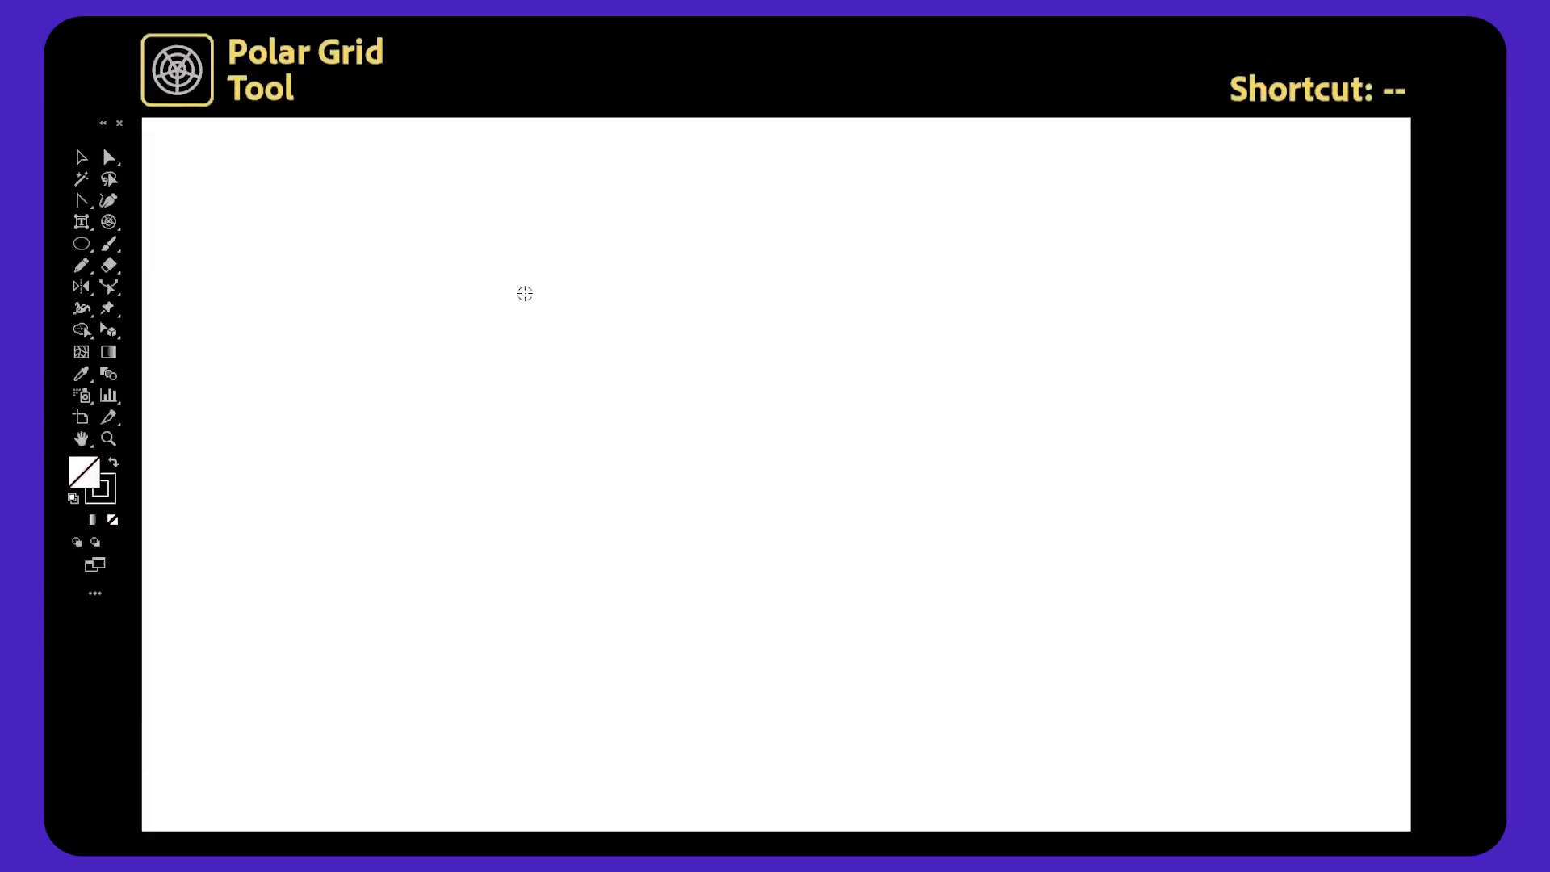
Drag out a polar grid, adjusting its concentric and radial dividers during the drag.
drag(487, 267, 929, 685)
key(Up)
key(Up)
key(Up)
key(Down)
key(Down)
key(Down)
key(Down)
key(Down)
key(Down)
key(Down)
key(Right)
key(Right)
key(Right)
key(Right)
key(Right)
key(Right)
key(Right)
key(Left)
key(Left)
key(Left)
key(Left)
key(Left)
key(Up)
key(Up)
key(Up)
key(Up)
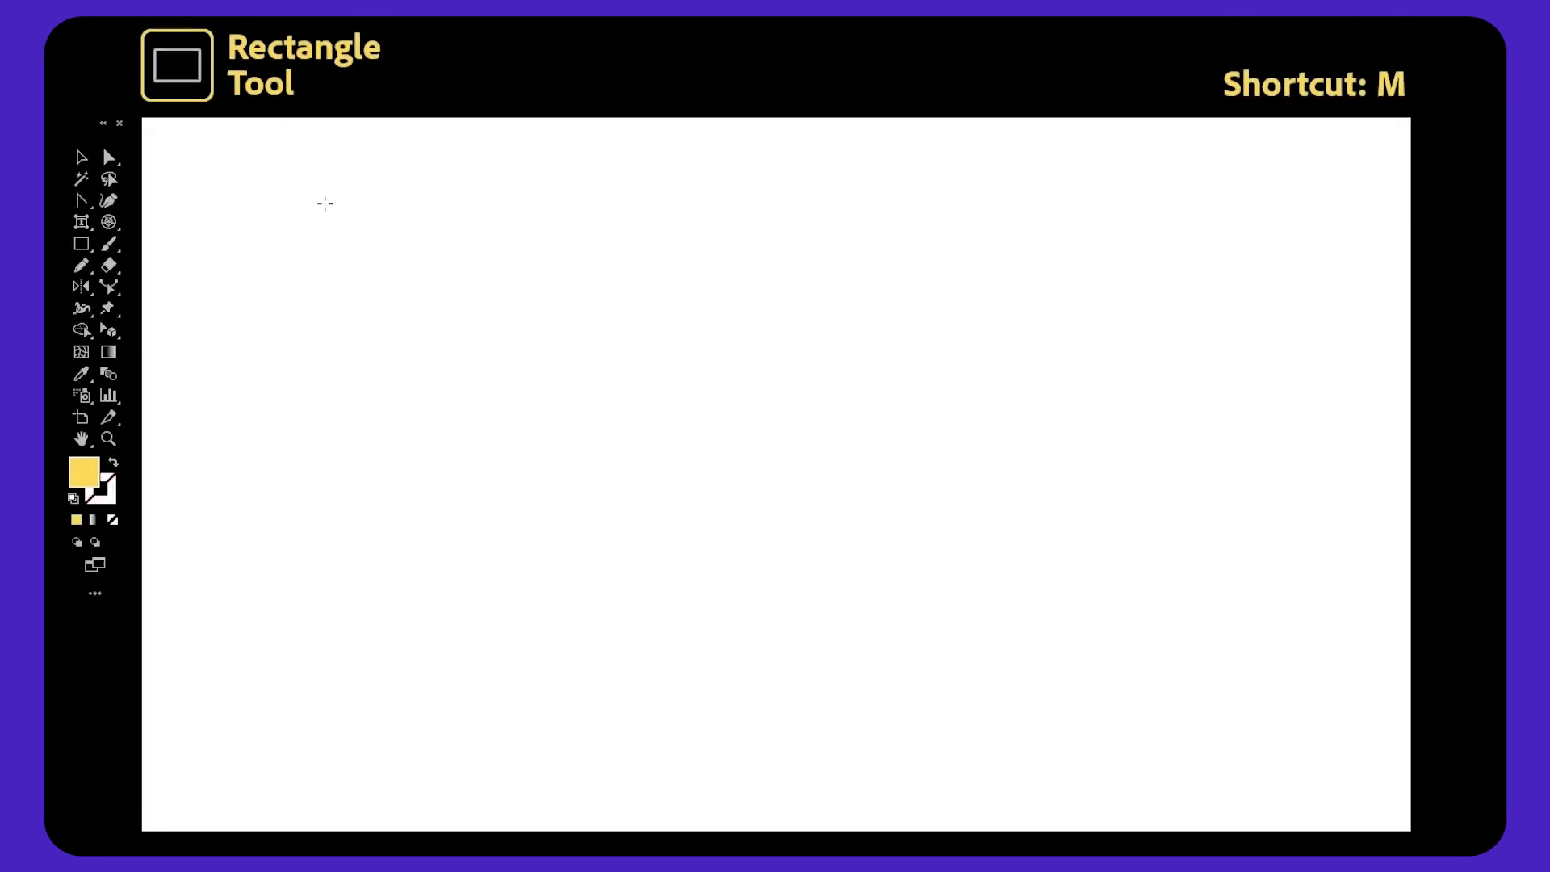
Draw two yellow rectangles and three yellow squares across the artboard with the Rectangle tool.
drag(324, 203, 626, 393)
drag(1183, 210, 964, 328)
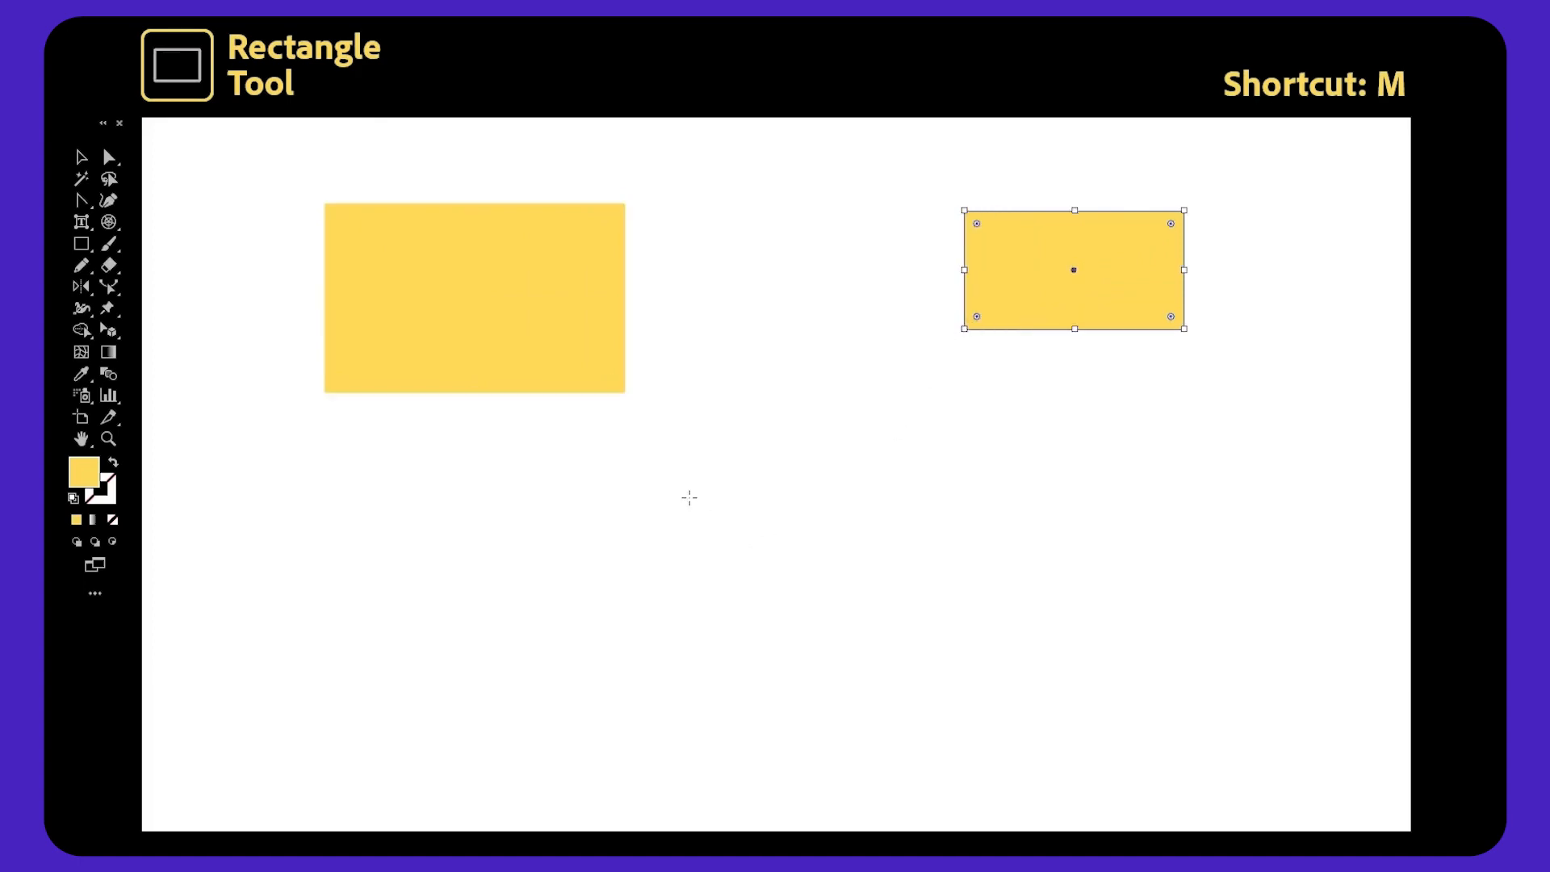
drag(704, 407, 954, 655)
drag(501, 464, 612, 575)
drag(1069, 612, 1281, 400)
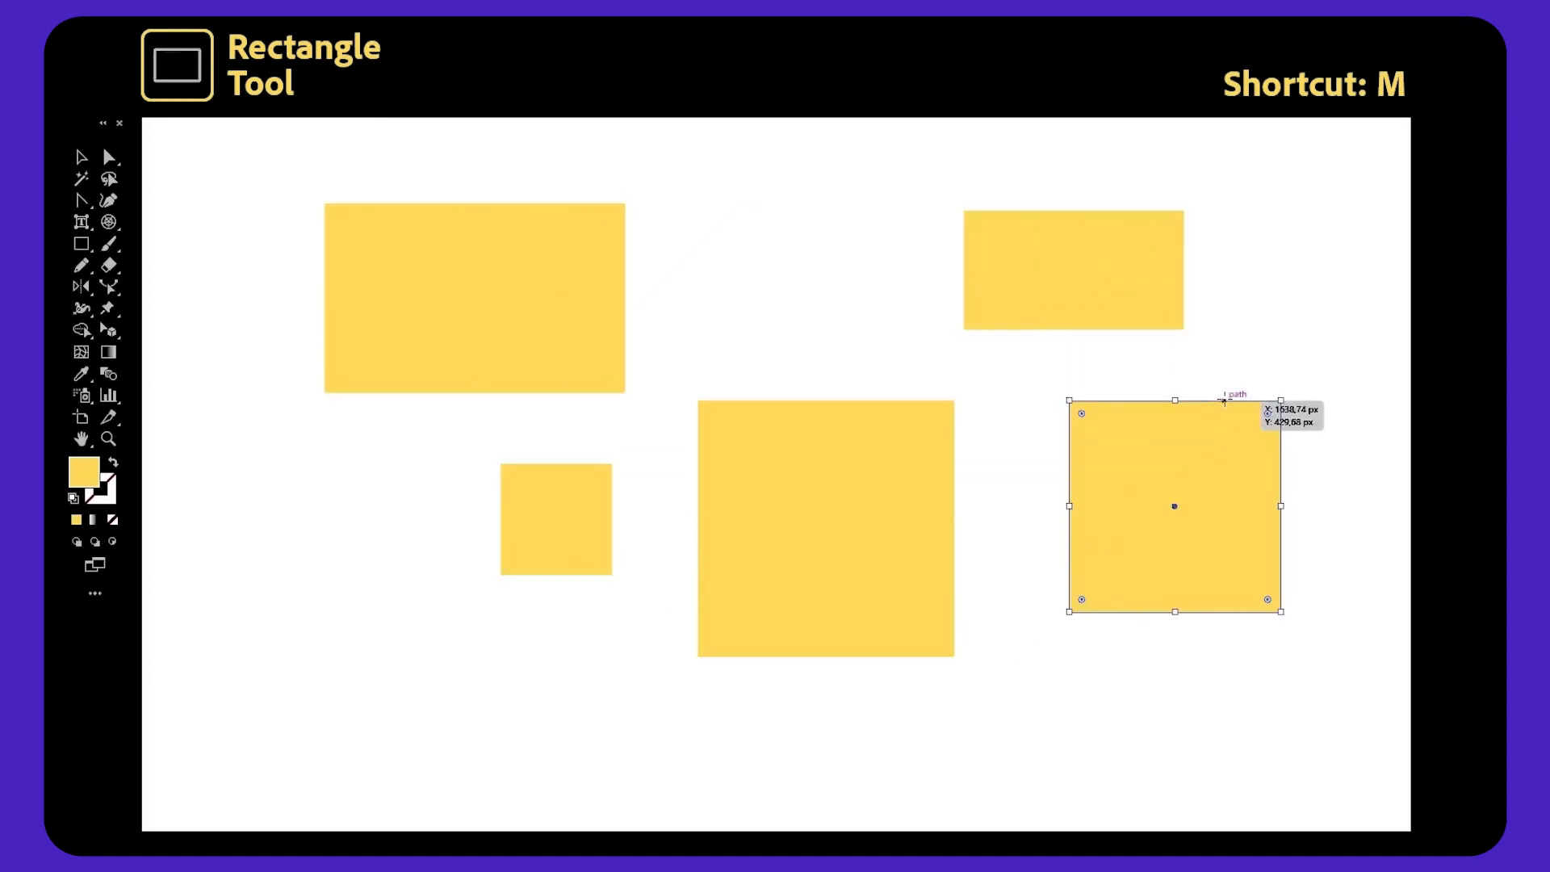
Draw six rounded rectangles of various sizes across the artboard with the Rounded Rectangle tool.
key(ctrl+shift+a)
drag(279, 200, 637, 350)
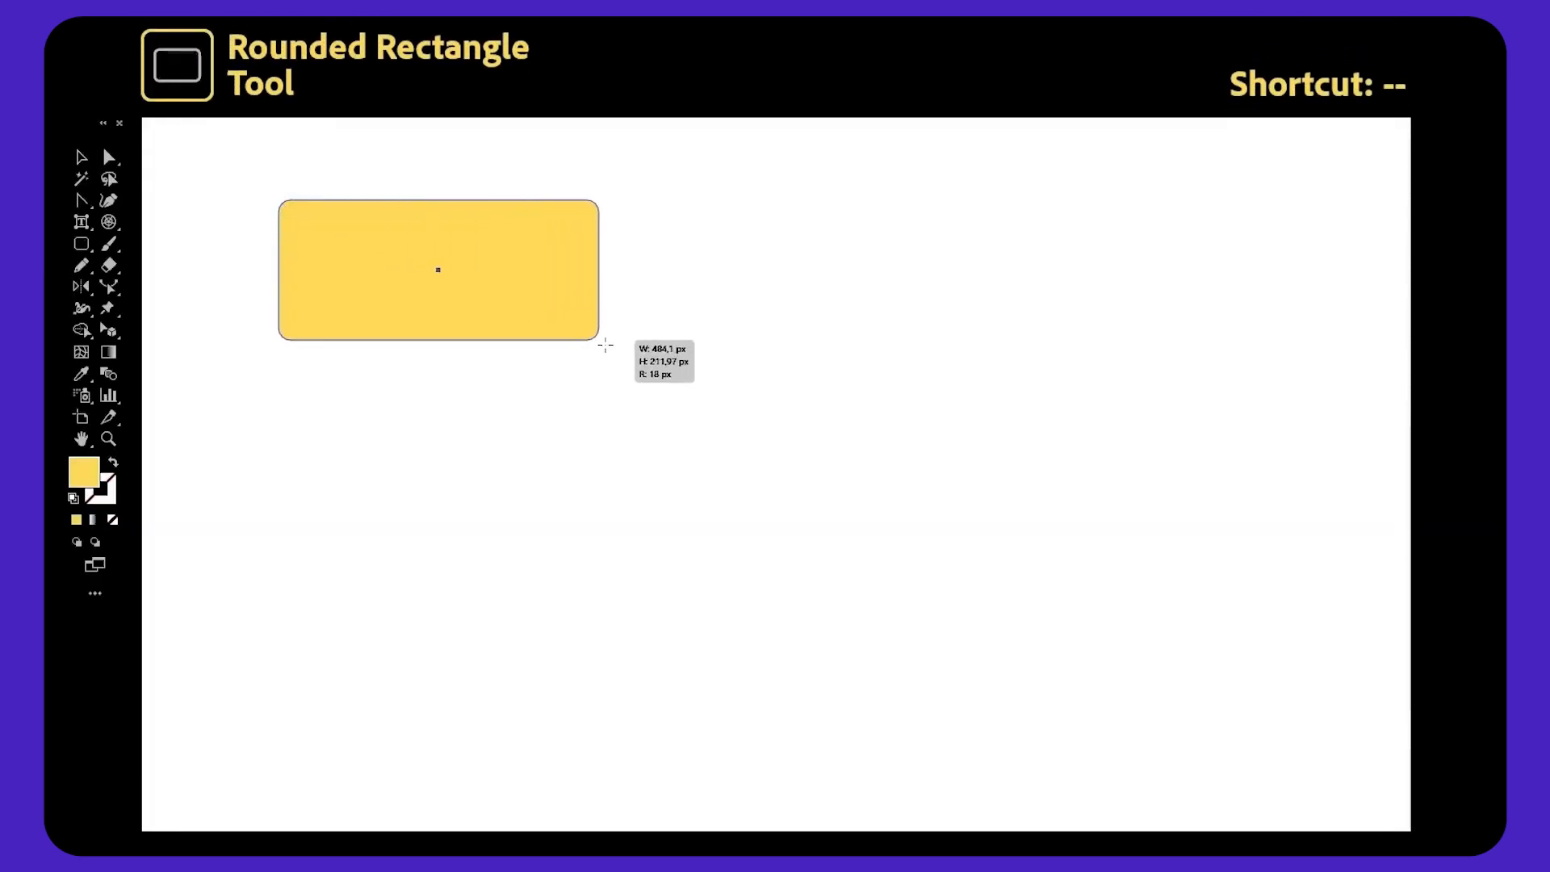
drag(1138, 158, 956, 481)
drag(551, 396, 789, 633)
drag(889, 701, 1038, 554)
drag(234, 442, 420, 627)
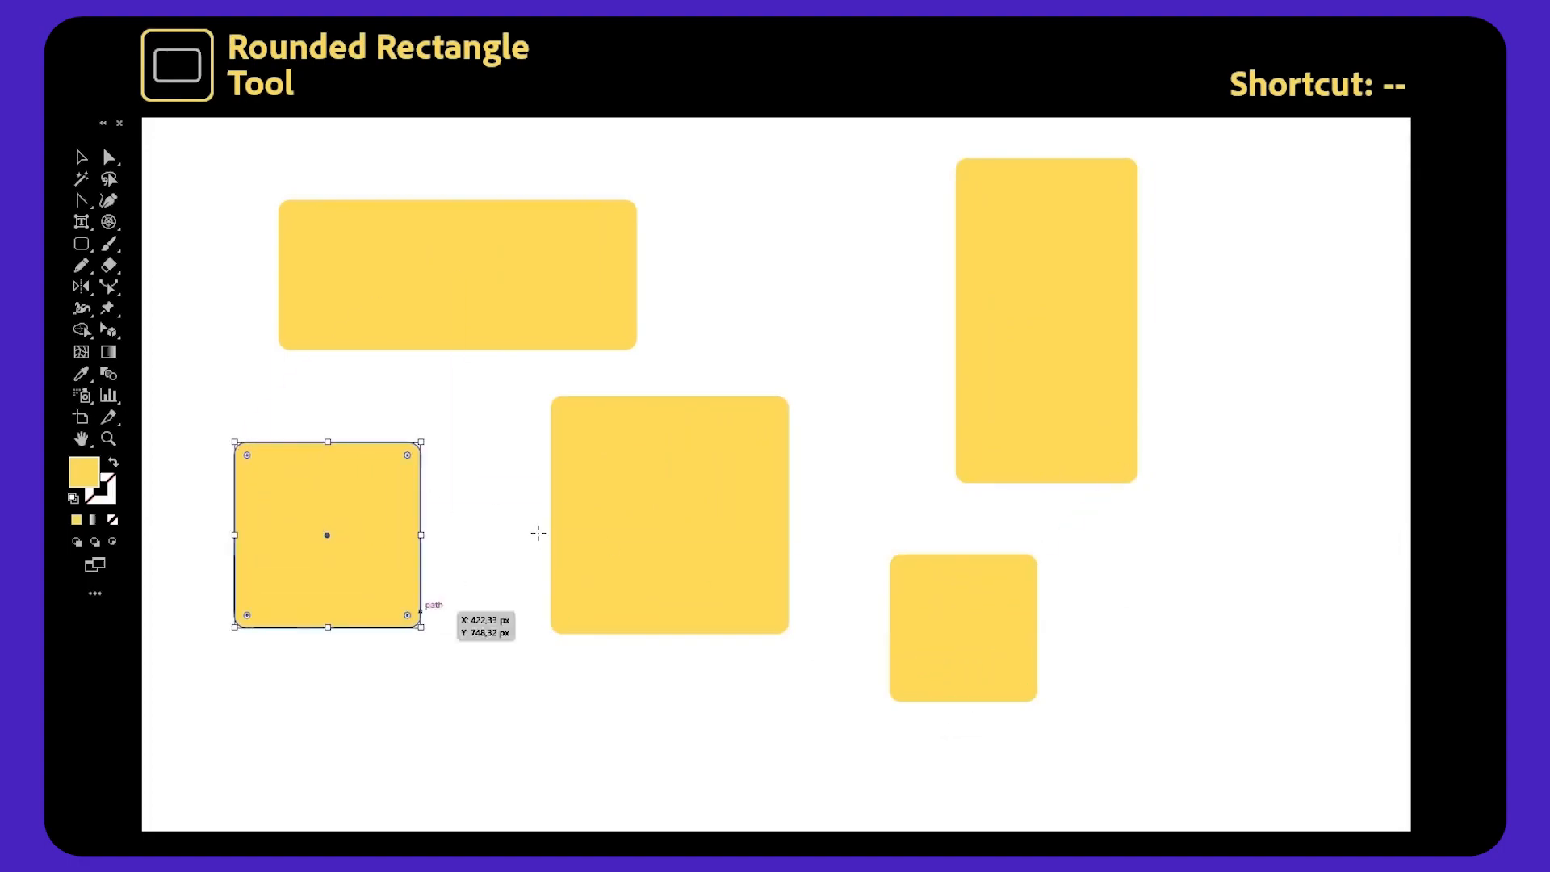
drag(764, 187, 925, 338)
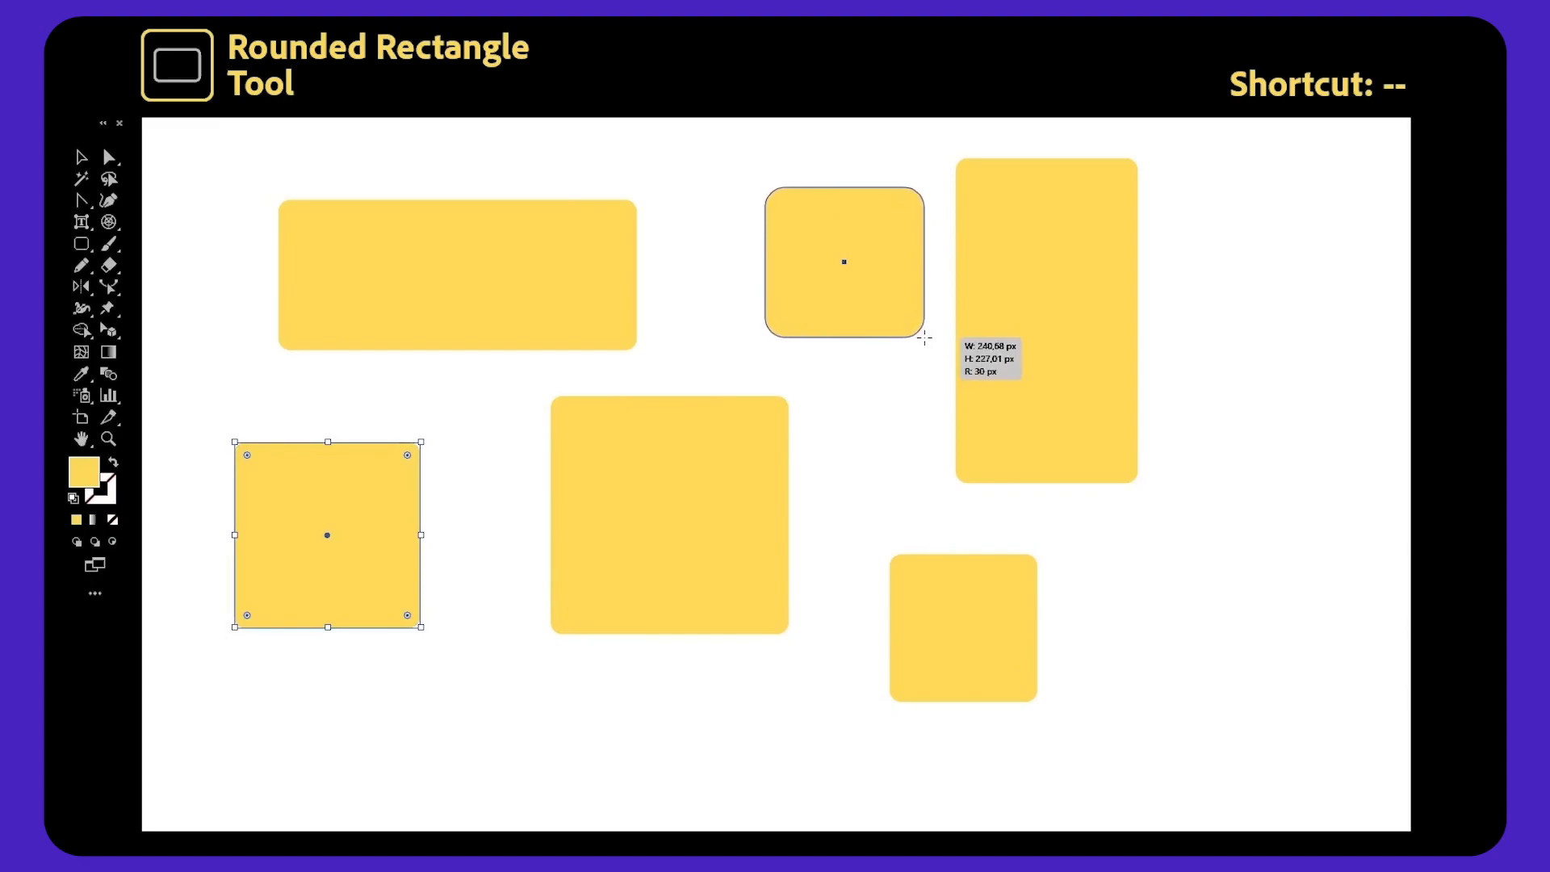
drag(924, 338, 924, 337)
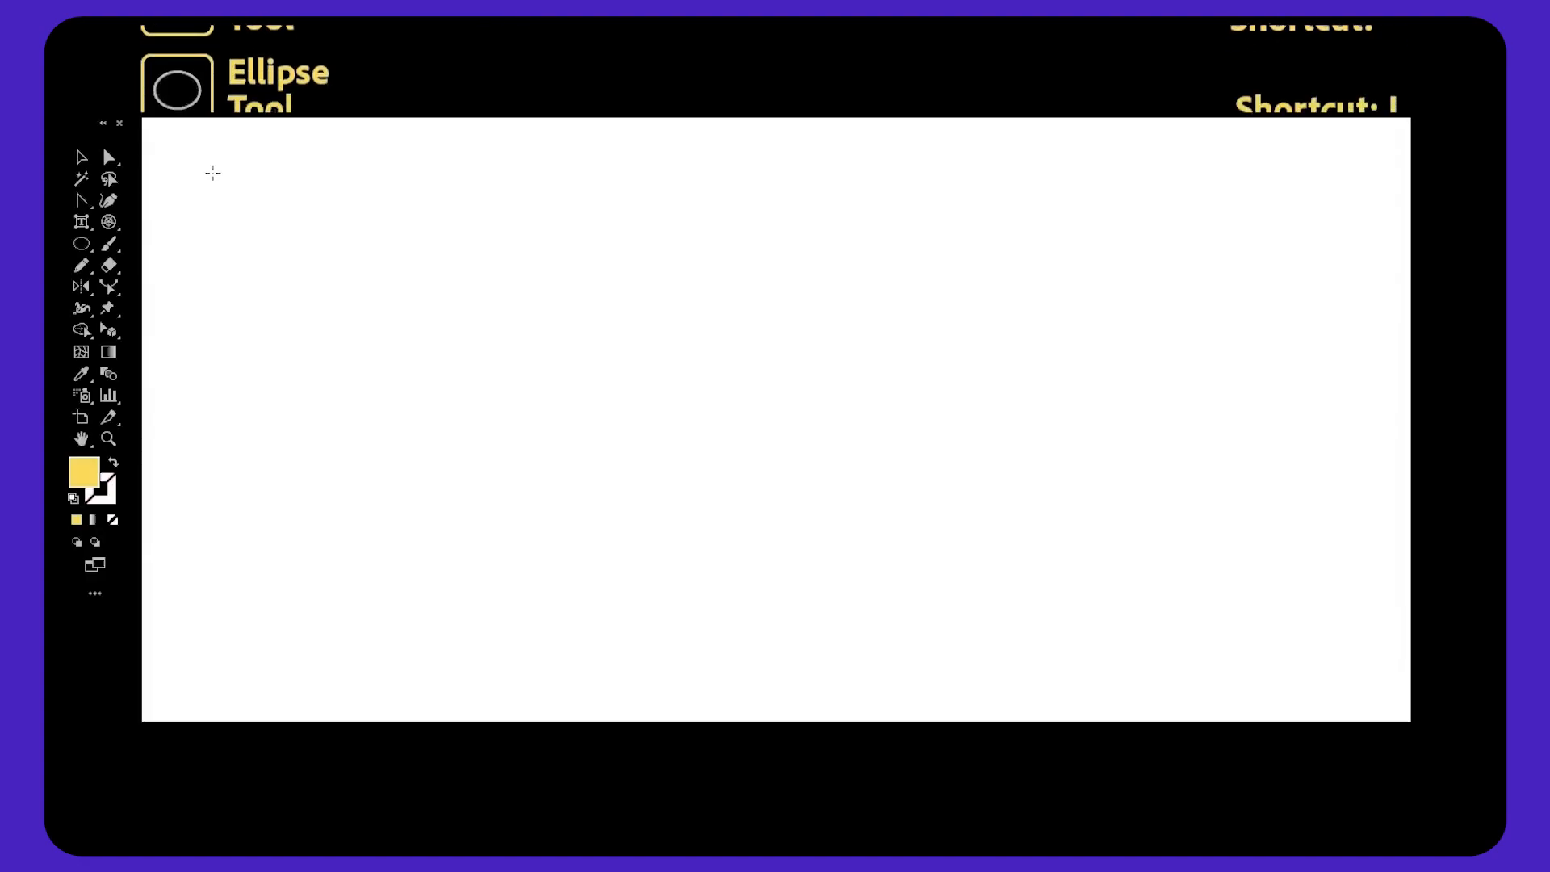
Draw six ellipses and circles across the artboard with the Ellipse tool.
drag(207, 173, 378, 413)
drag(655, 210, 1181, 367)
drag(1294, 402, 1122, 702)
drag(453, 353, 636, 536)
drag(979, 433, 741, 670)
drag(329, 702, 502, 546)
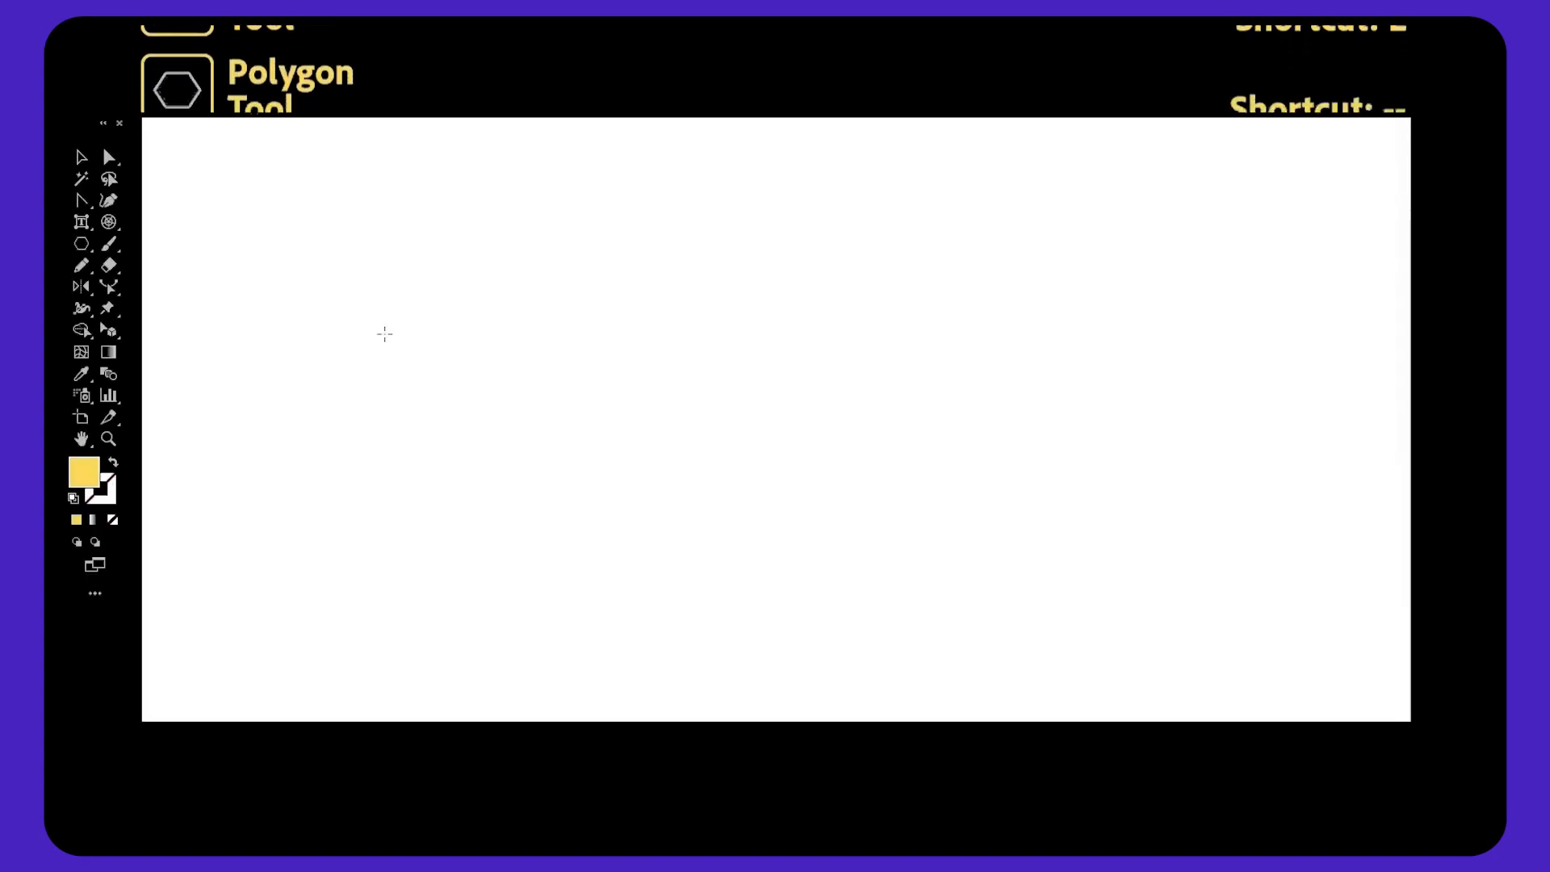
Draw five hexagons with the Polygon tool, changing the number of sides of the last one during the drag.
drag(429, 340, 511, 434)
drag(1005, 273, 1082, 366)
drag(638, 301, 699, 361)
drag(823, 435, 883, 489)
drag(611, 587, 690, 659)
key(Up)
key(Up)
key(Up)
key(Up)
key(Up)
key(Down)
key(Down)
key(Down)
key(Down)
key(Down)
key(Down)
key(Down)
key(Up)
key(Up)
key(Up)
key(Up)
key(Up)
key(Up)
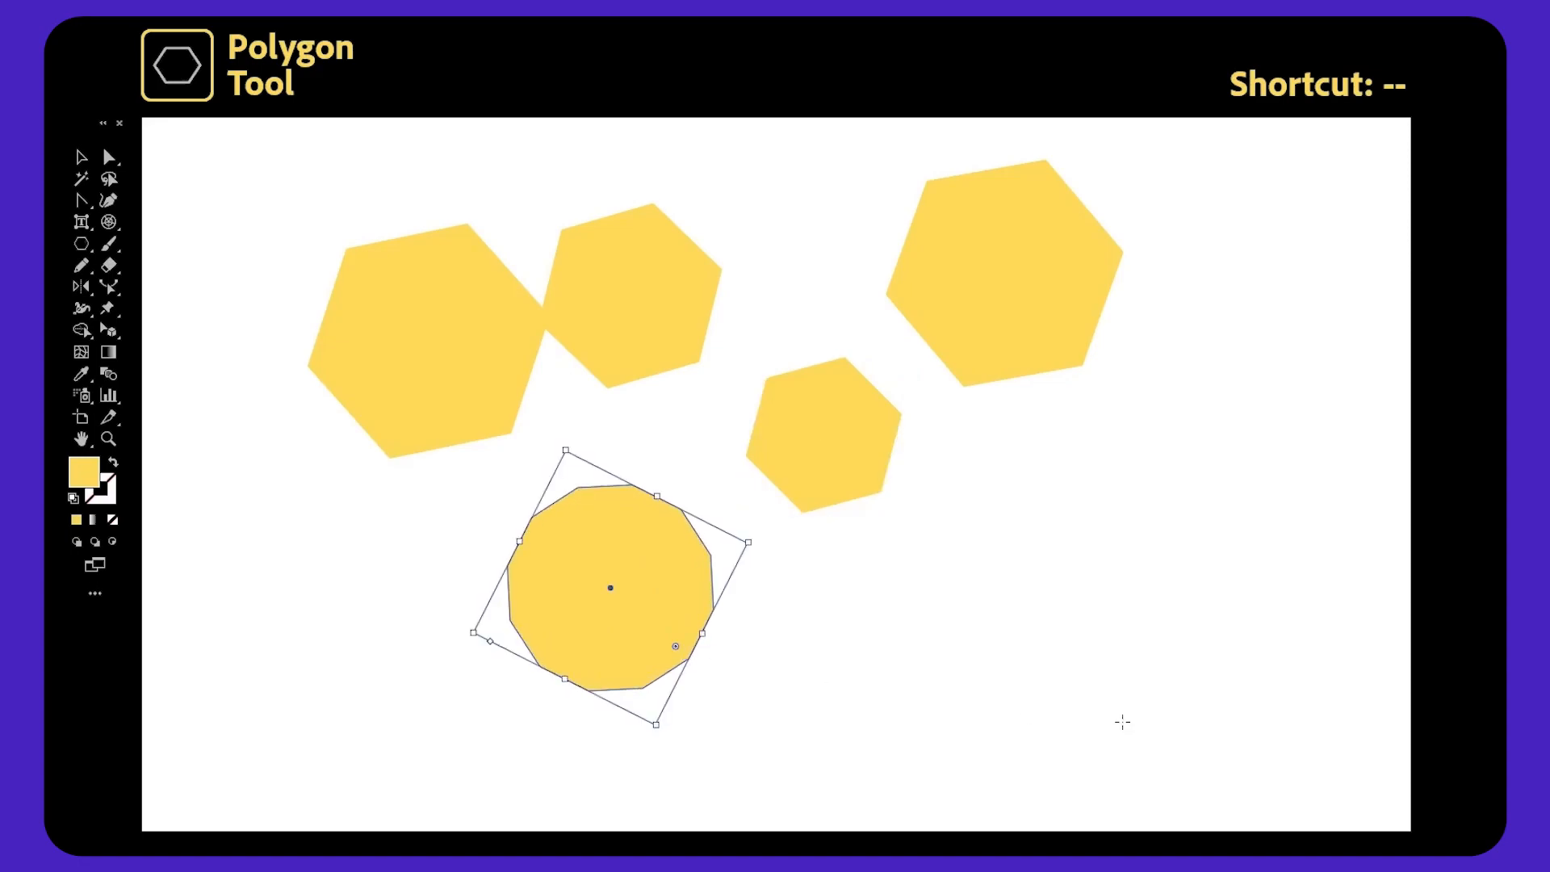
Drag out a large star with the Star tool, adjusting its number of points during the drag.
key(ctrl+shift+a)
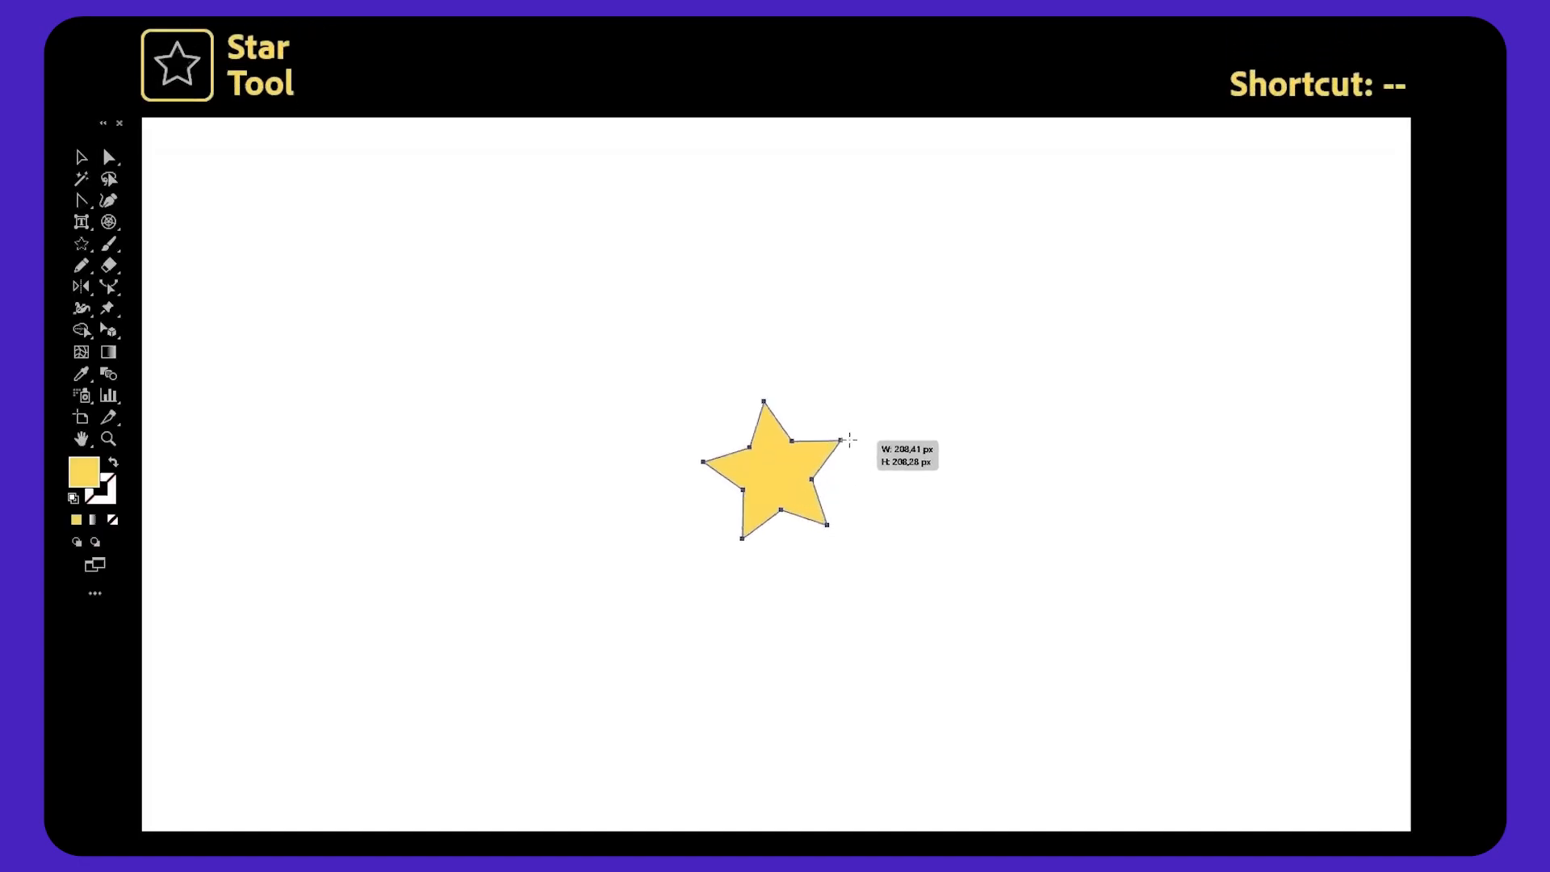
mouse_move(849, 440)
mouse_down()
mouse_move(1003, 382)
mouse_move(984, 437)
mouse_move(972, 374)
mouse_move(1155, 260)
mouse_move(888, 398)
mouse_move(1102, 289)
mouse_move(934, 450)
mouse_move(1138, 460)
mouse_up()
key(Up)
key(Up)
key(Up)
key(Down)
key(Down)
key(Down)
key(Down)
key(Up)
key(Up)
key(Up)
key(Up)
key(Up)
key(Up)
key(Down)
key(Down)
key(Down)
key(Down)
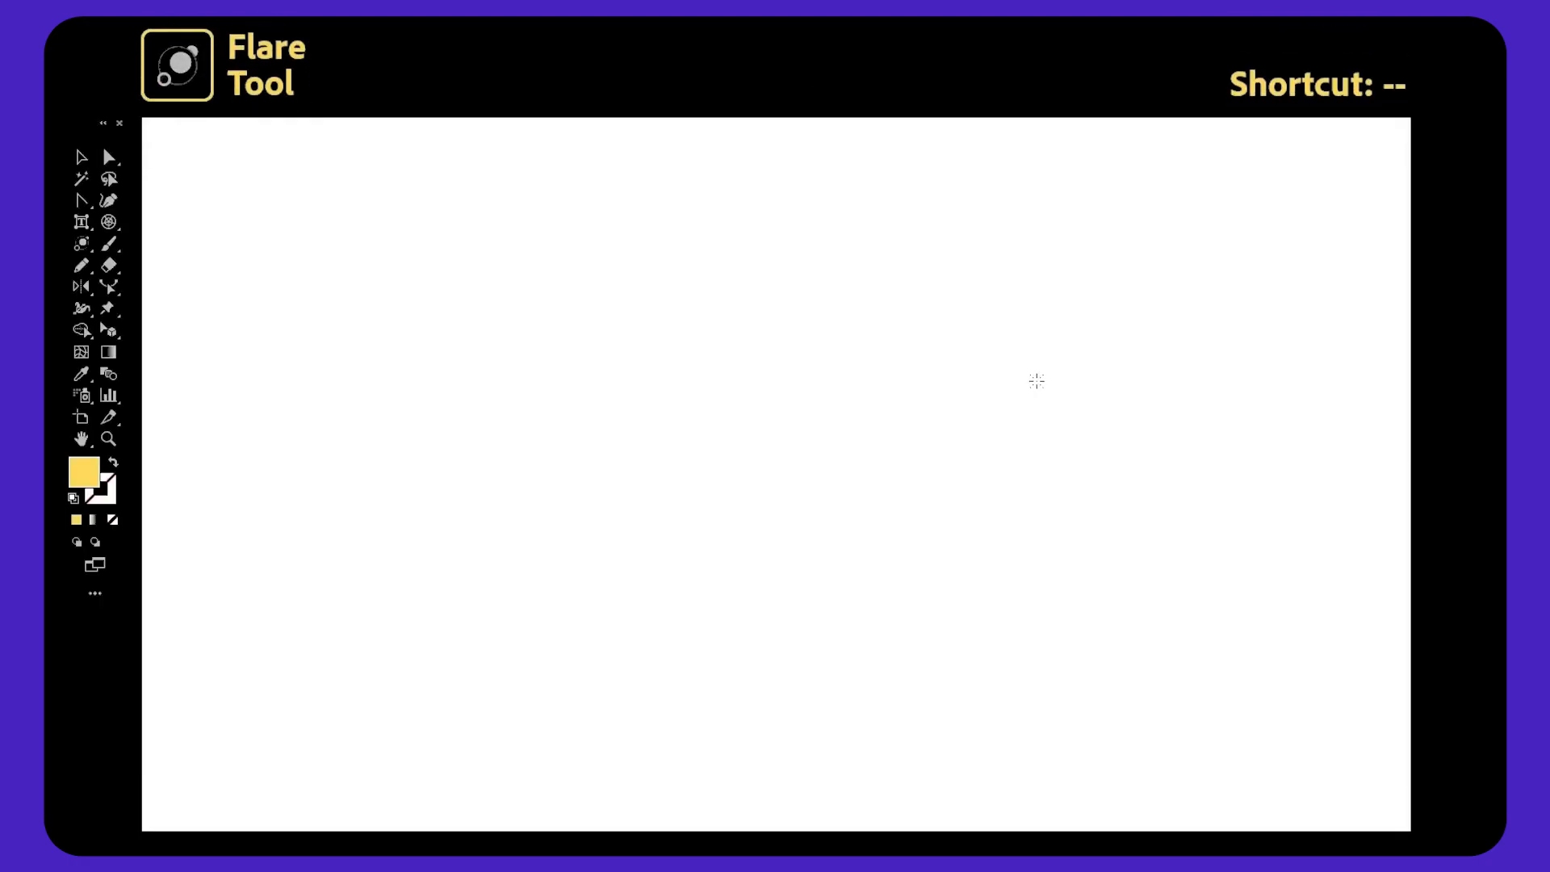
Create a lens flare with the Flare tool, placing its centre and then its end point in the lower left.
drag(1034, 380, 1103, 431)
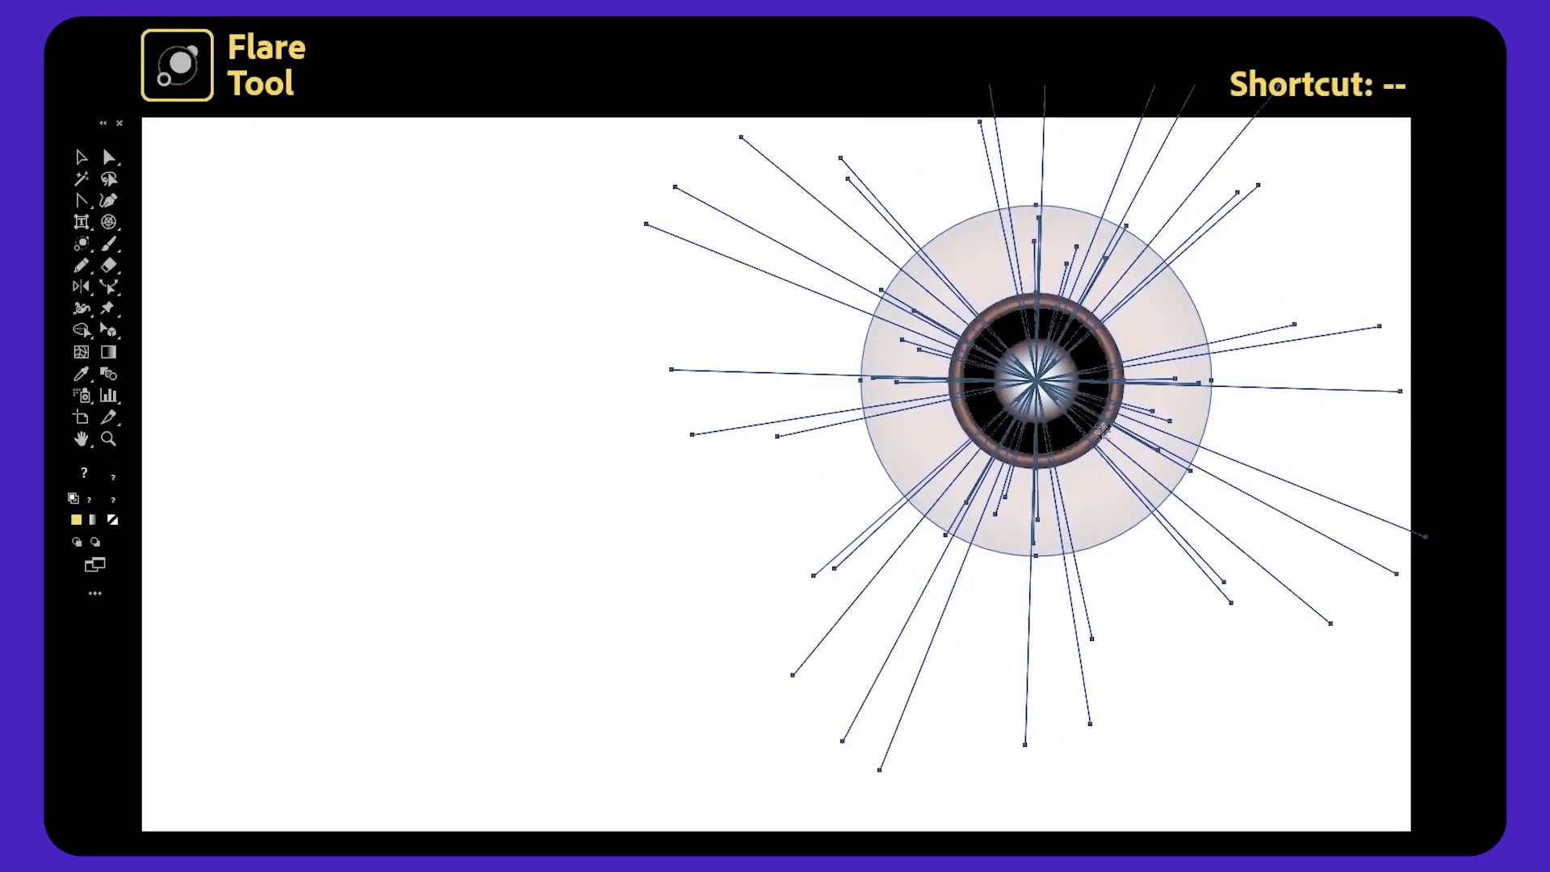
click(355, 616)
Select the flare, move it and narrow its bounding box, then deselect it.
key(v)
click(575, 371)
drag(984, 412, 891, 434)
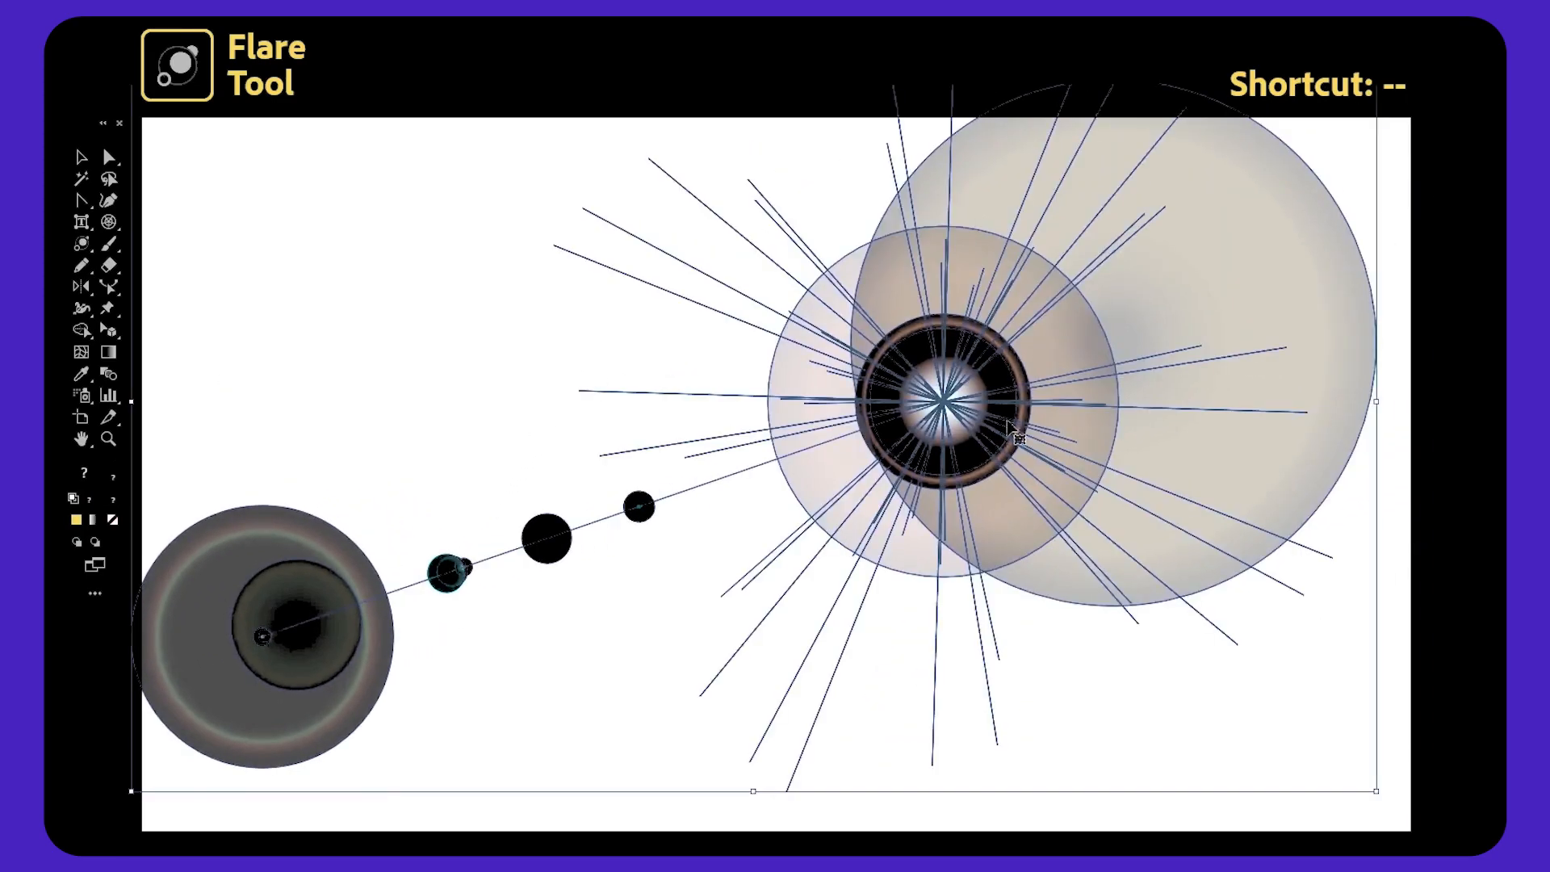
drag(1370, 401, 1131, 401)
drag(1008, 401, 1043, 443)
click(1301, 439)
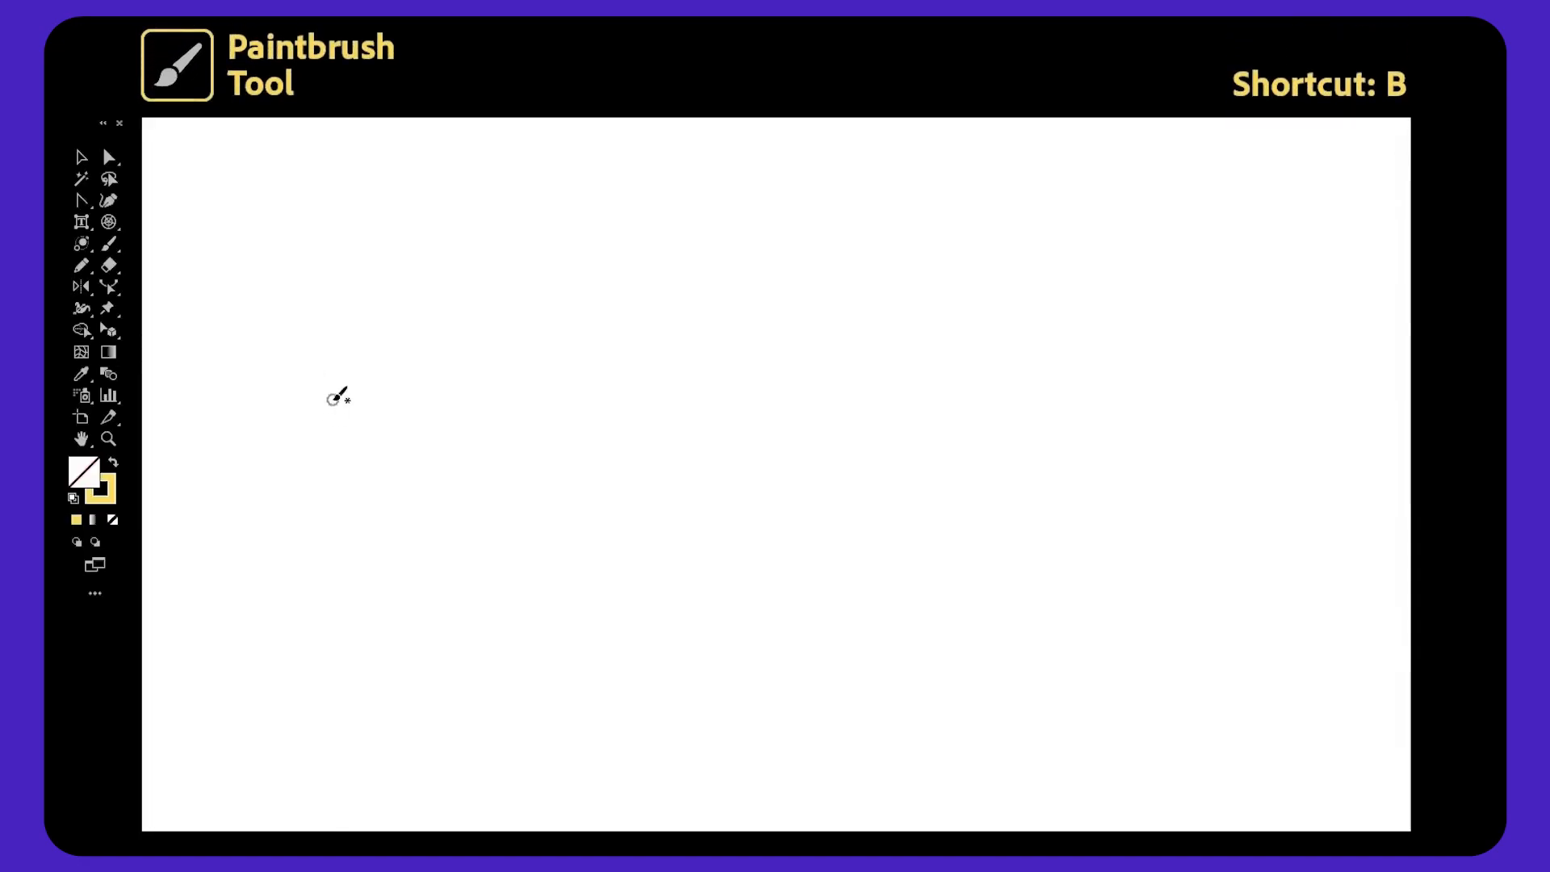
Paint three freehand yellow strokes, including a loop and a circle, with the Paintbrush tool.
mouse_move(362, 344)
mouse_down()
mouse_move(470, 297)
mouse_move(585, 314)
mouse_move(815, 406)
mouse_move(962, 386)
mouse_move(1017, 301)
mouse_move(983, 229)
mouse_move(825, 220)
mouse_up()
mouse_move(593, 396)
mouse_down()
mouse_move(474, 429)
mouse_move(607, 521)
mouse_up()
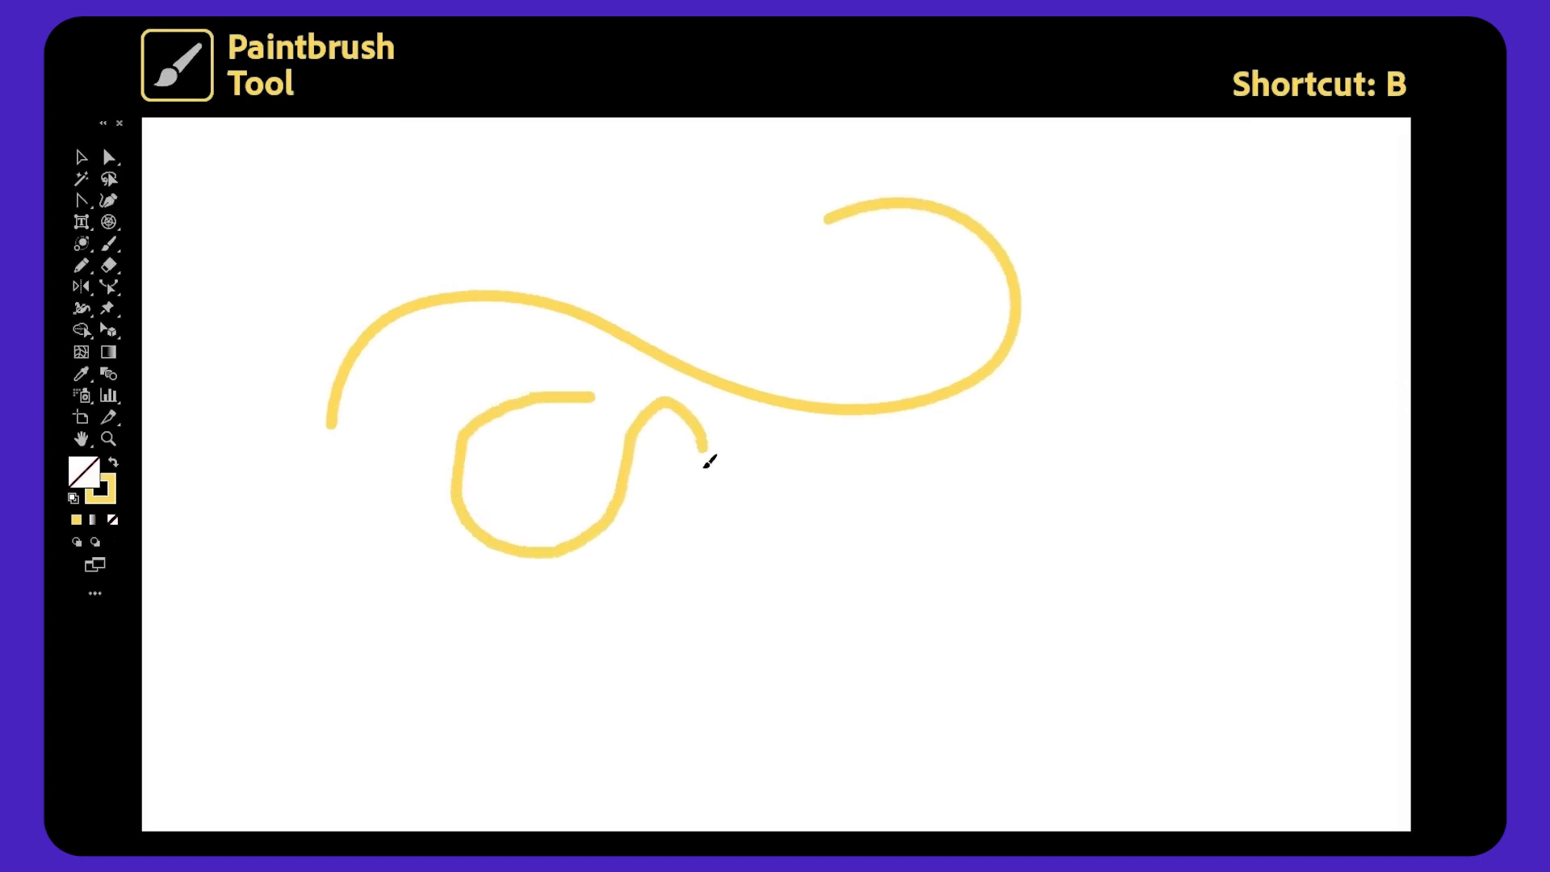
mouse_move(823, 588)
mouse_down()
mouse_move(890, 491)
mouse_move(993, 498)
mouse_move(946, 665)
mouse_up()
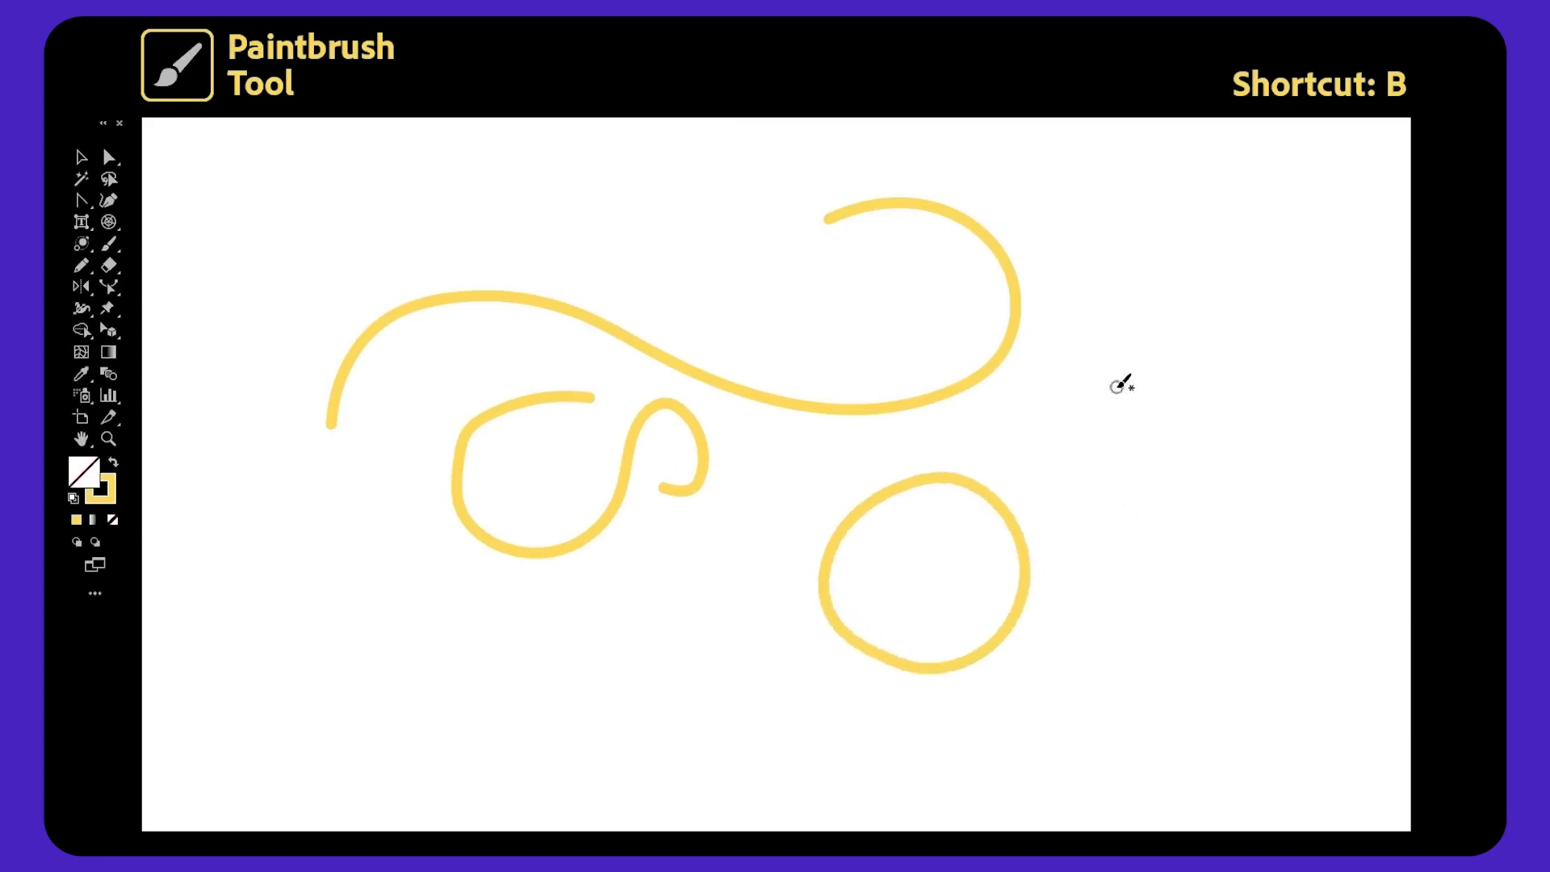
Paint a thick looped figure and write the word 'Blob' with the Blob Brush tool.
mouse_move(1115, 476)
mouse_down()
mouse_move(1157, 333)
mouse_move(1270, 217)
mouse_move(1219, 328)
mouse_move(1203, 545)
mouse_up()
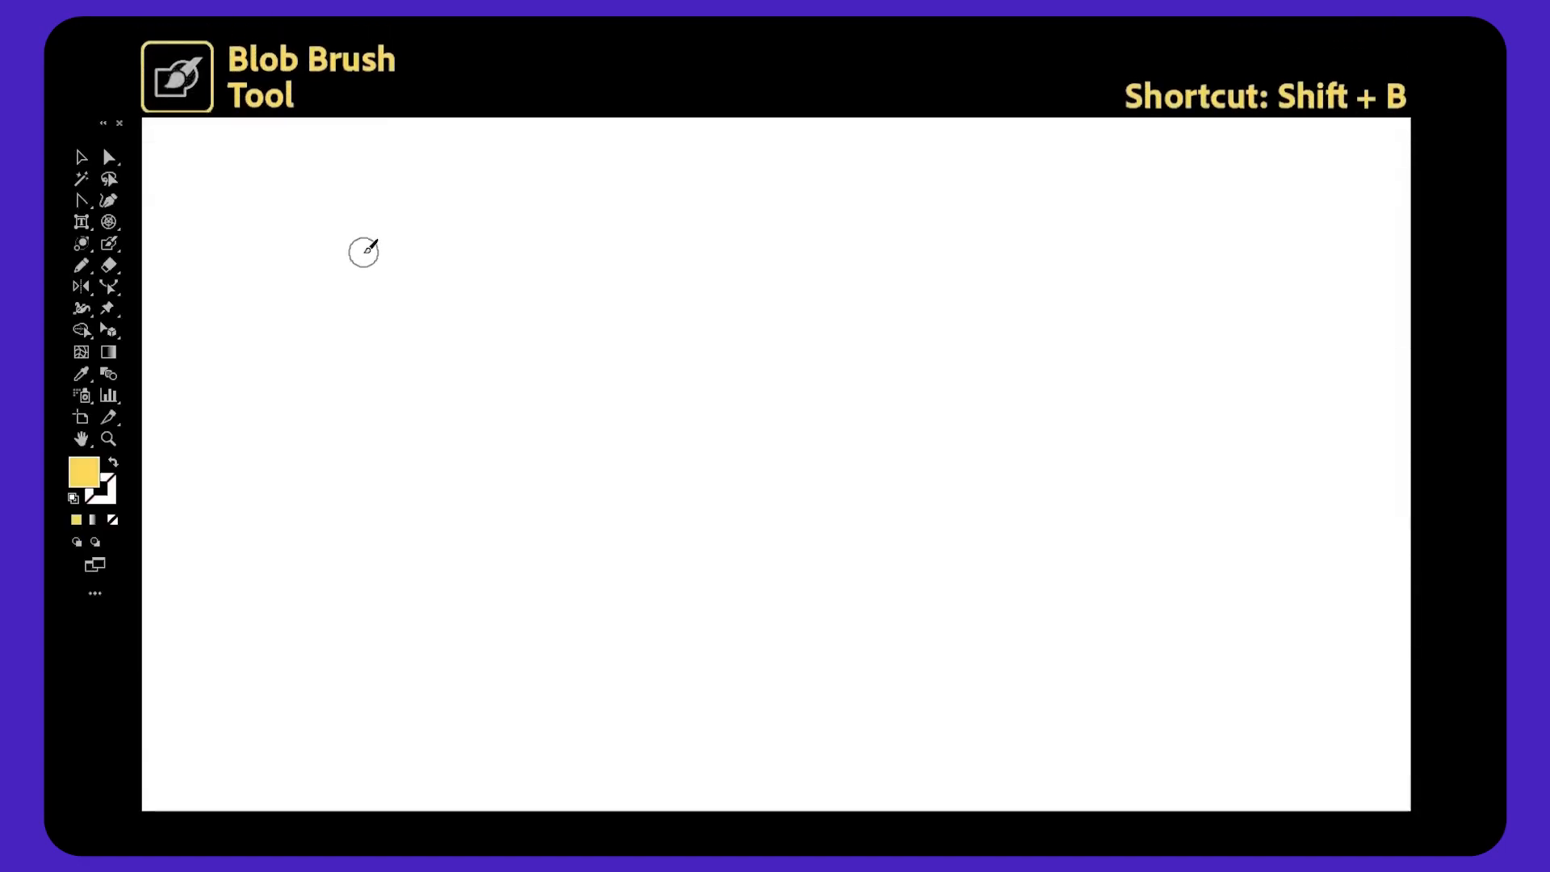
mouse_move(364, 246)
mouse_down()
mouse_move(389, 423)
mouse_move(376, 245)
mouse_move(461, 338)
mouse_move(396, 444)
mouse_up()
mouse_move(557, 409)
mouse_down()
mouse_move(558, 242)
mouse_move(550, 377)
mouse_move(607, 389)
mouse_move(624, 319)
mouse_move(660, 406)
mouse_move(623, 345)
mouse_move(731, 299)
mouse_move(715, 347)
mouse_move(834, 287)
mouse_up()
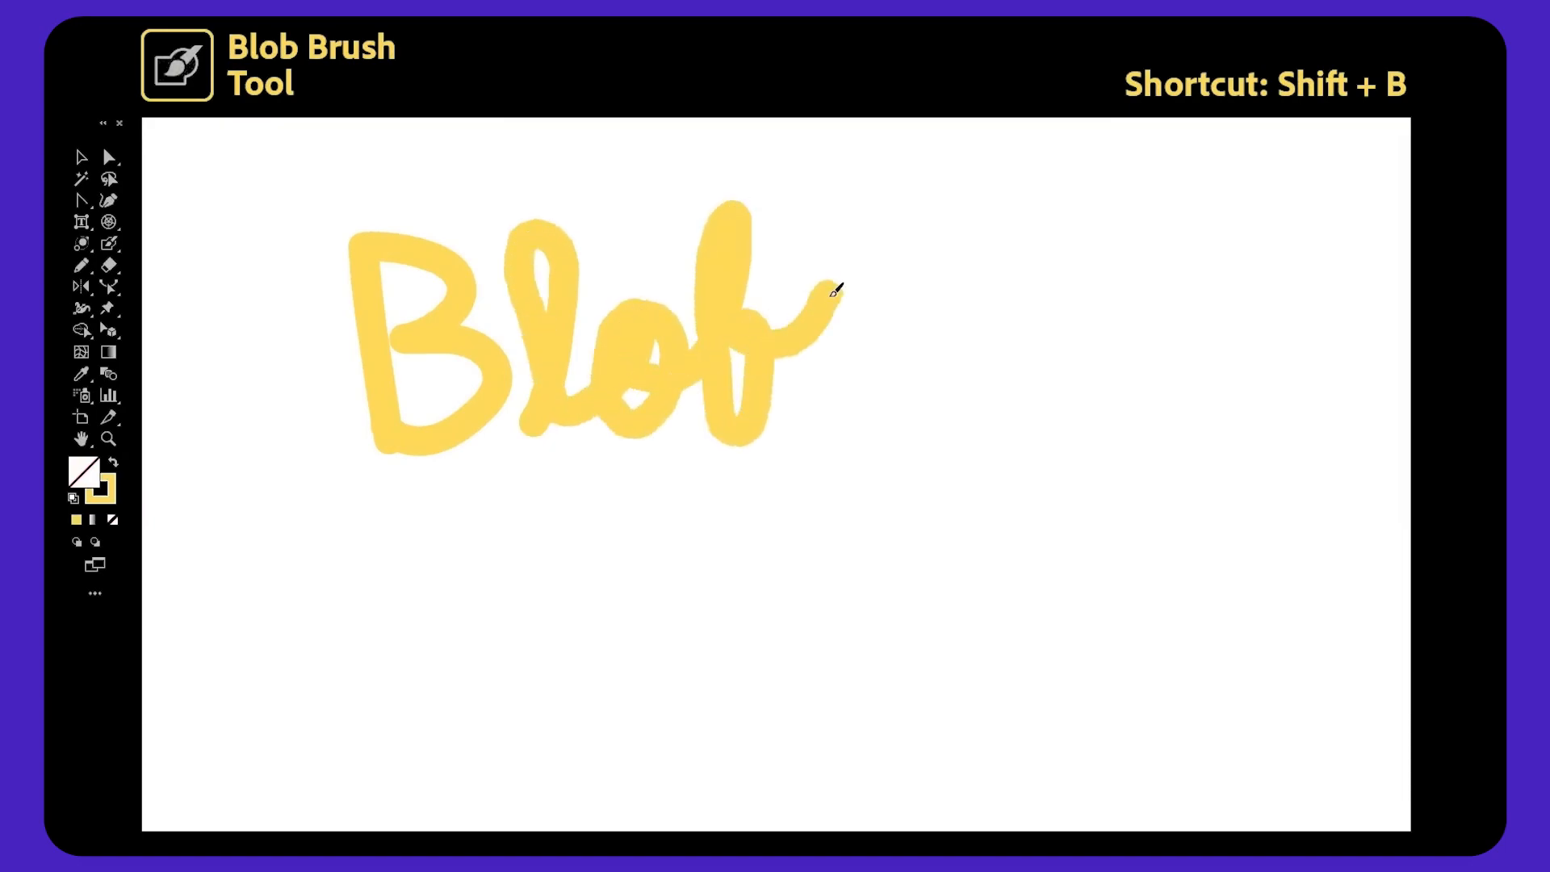
Select pieces of the Blob lettering and paint another Blob Brush stroke across them.
key(v)
click(637, 365)
click(505, 391)
key(shift+b)
mouse_move(821, 397)
mouse_down()
mouse_move(775, 376)
mouse_move(731, 314)
mouse_move(420, 275)
mouse_move(519, 346)
mouse_move(540, 408)
mouse_move(436, 356)
mouse_up()
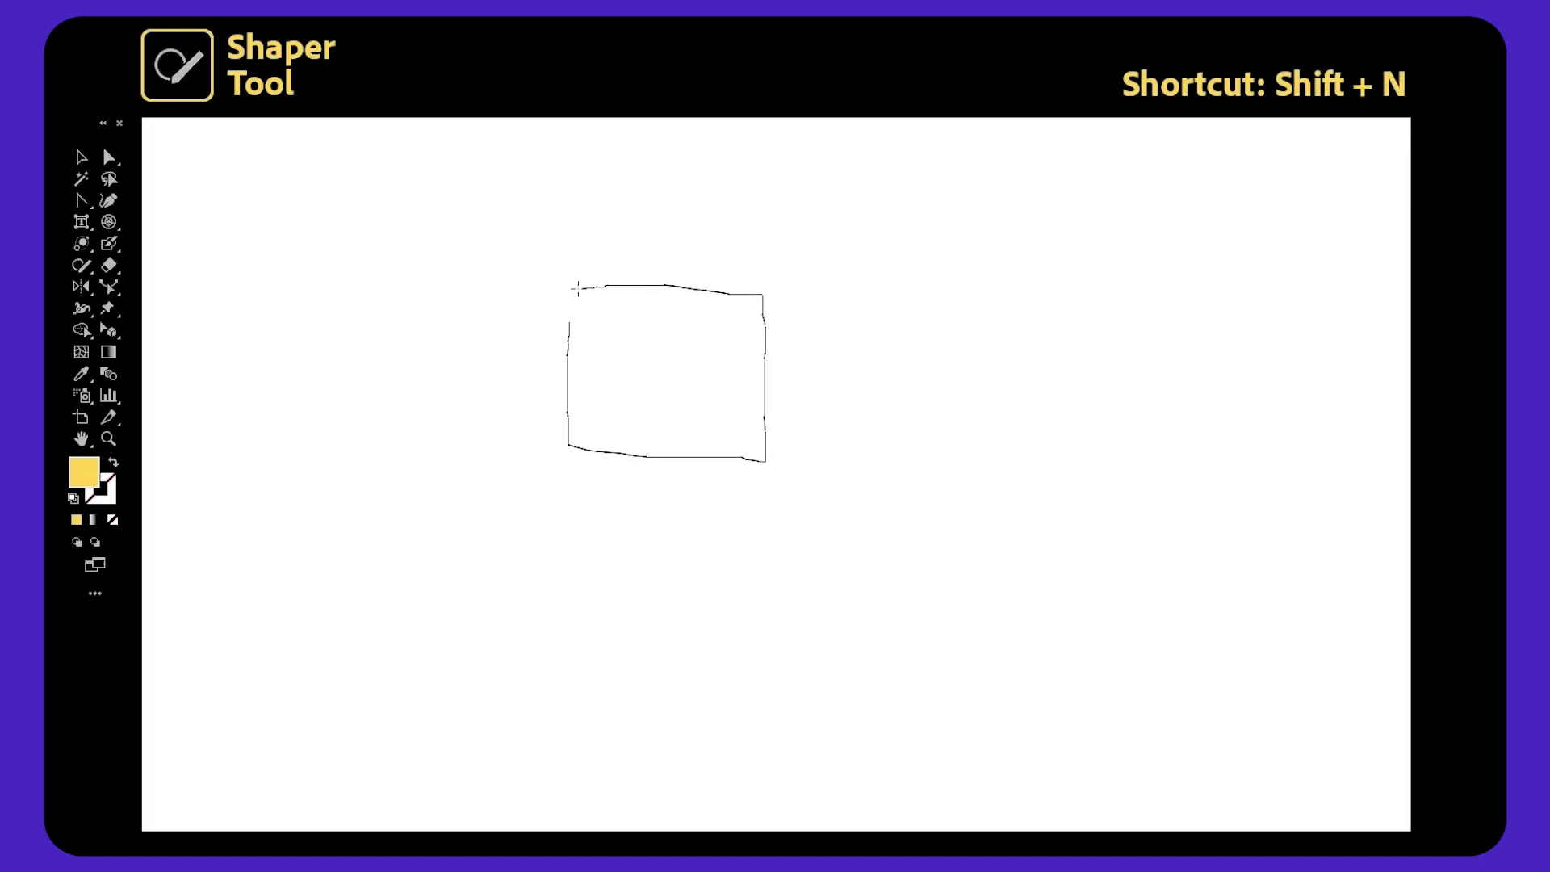
Sketch a square, a circle, three lines and a hexagon with the Shaper tool.
drag(569, 314, 570, 319)
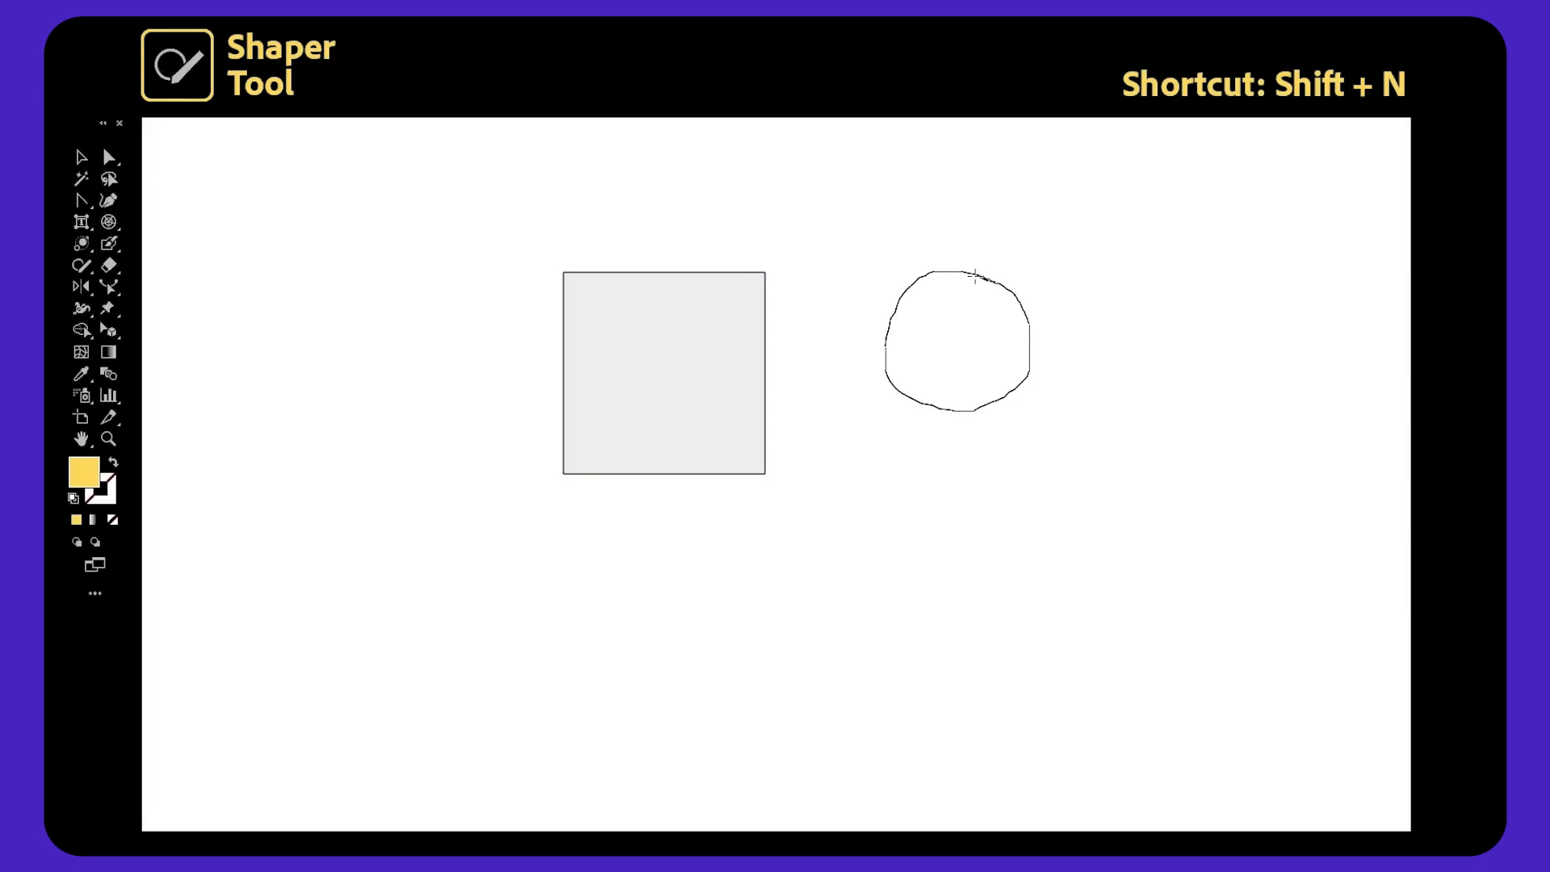
drag(975, 275, 976, 278)
drag(394, 265, 395, 266)
drag(626, 496, 626, 498)
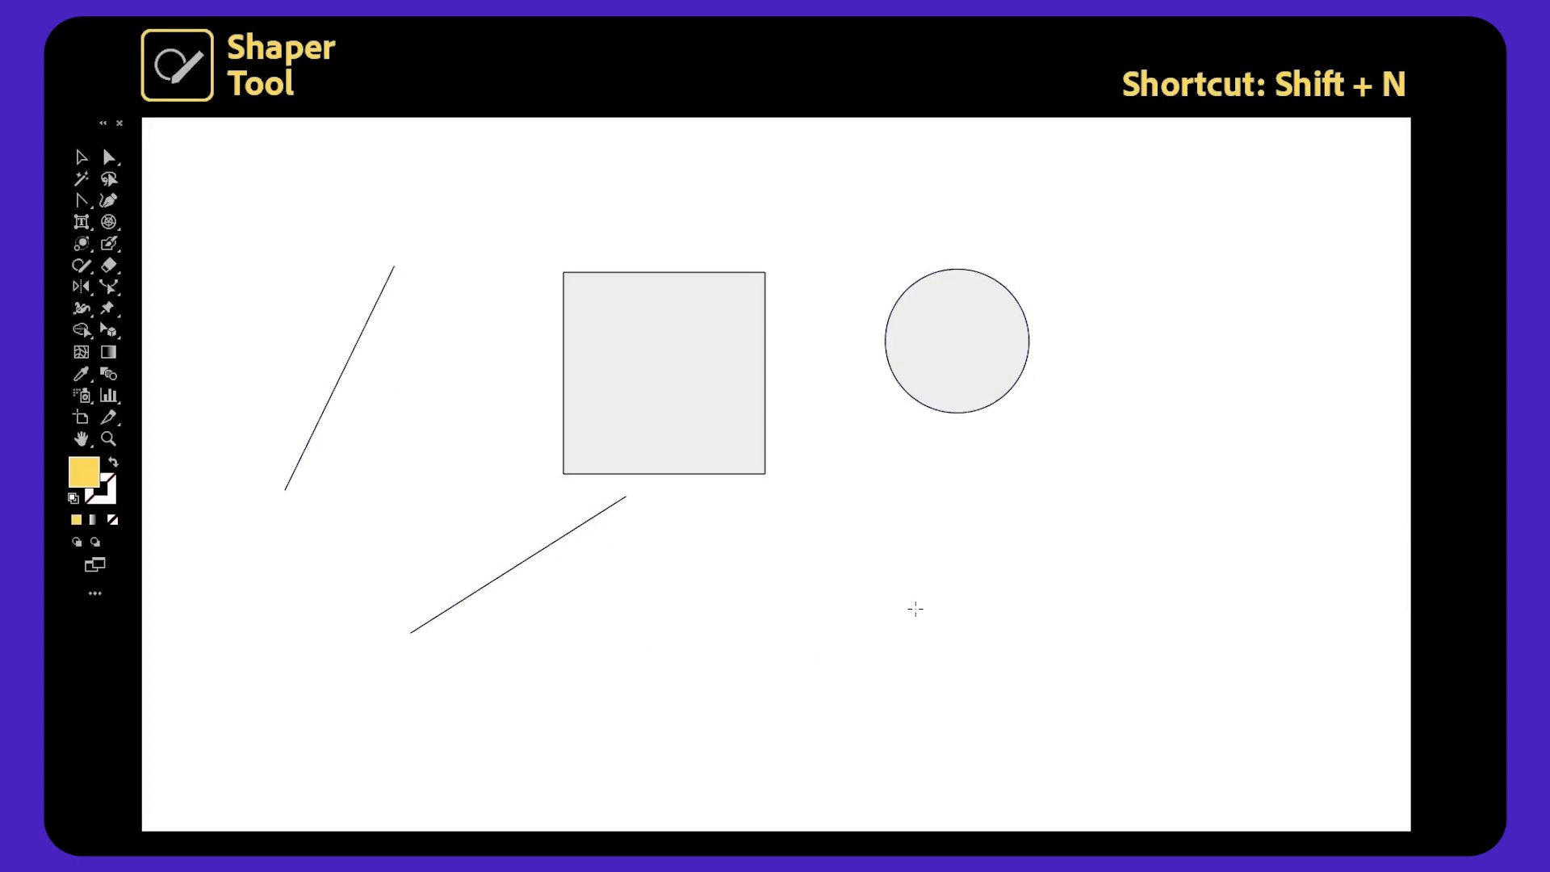
drag(856, 564, 1019, 618)
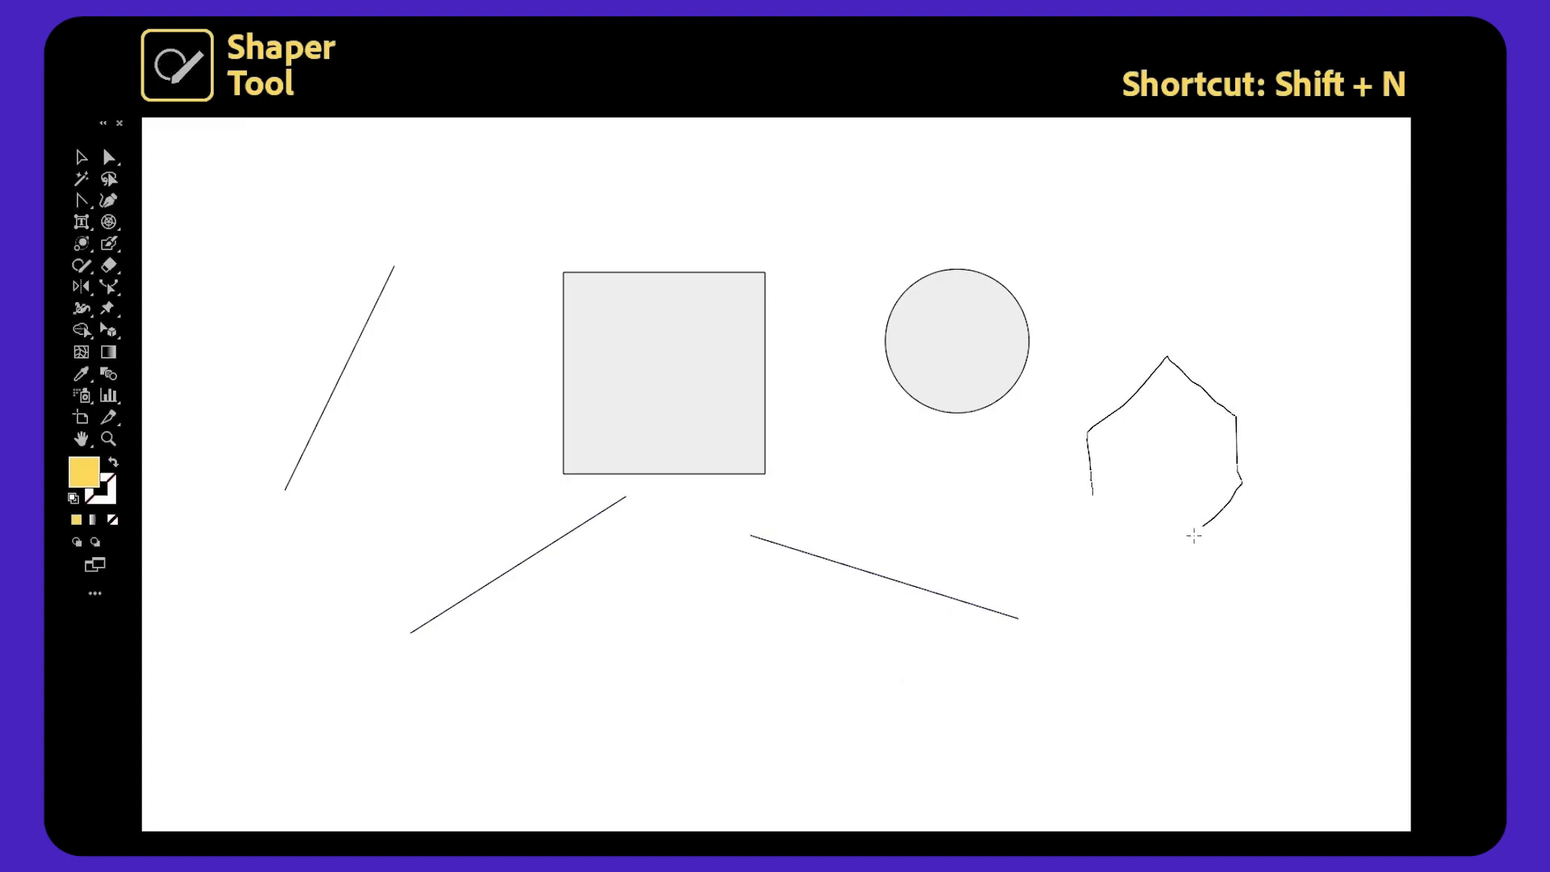
drag(1115, 502, 1092, 511)
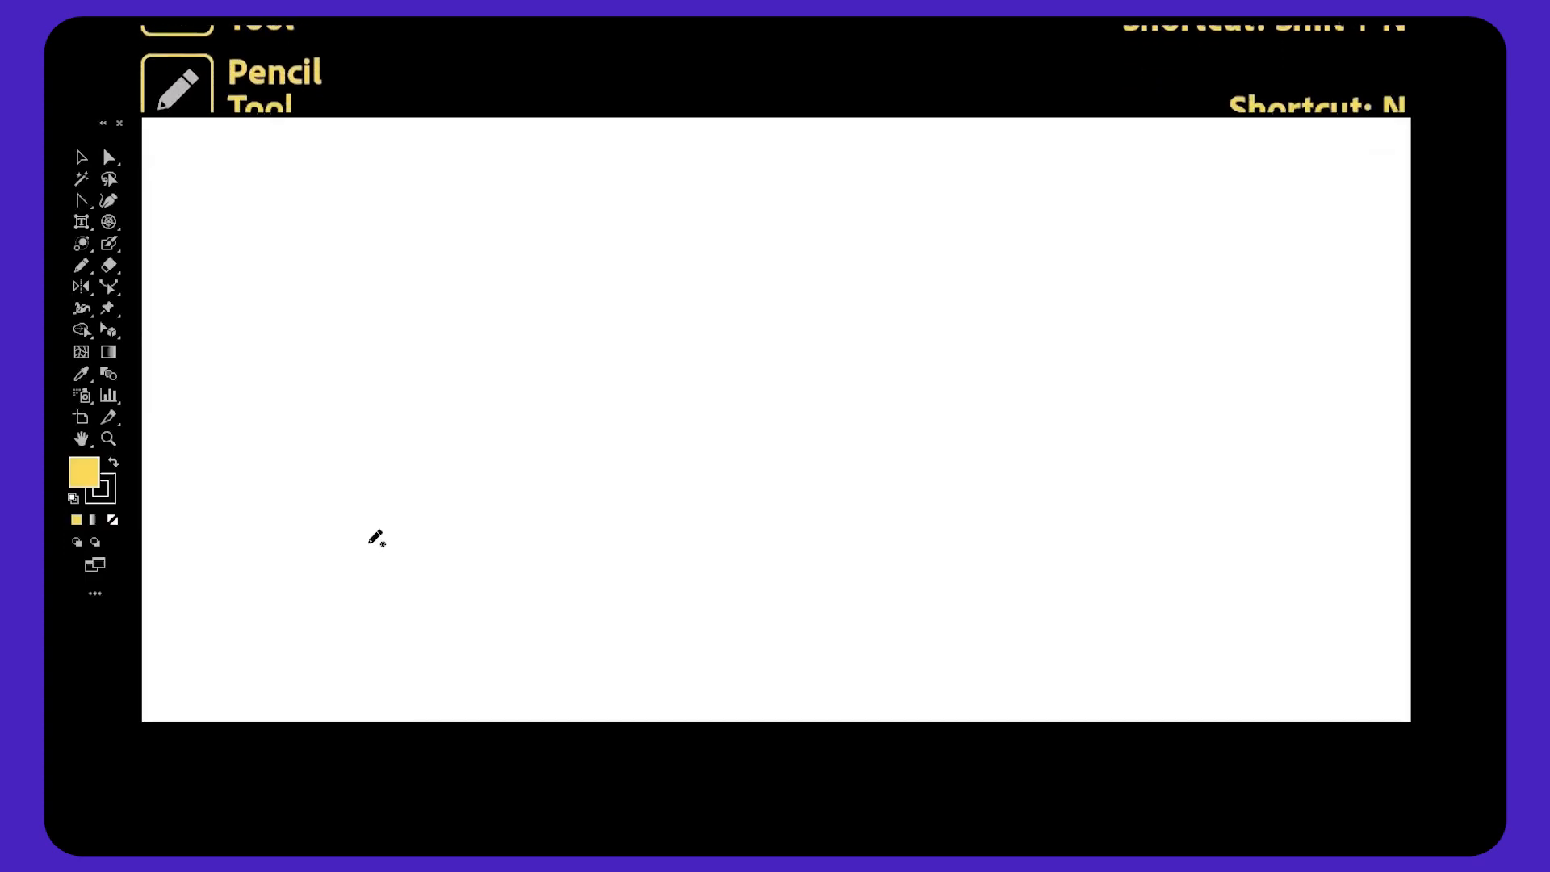
Draw an S-curve, a spiral, two circles and a vertical line with the Pencil tool.
drag(370, 541, 325, 419)
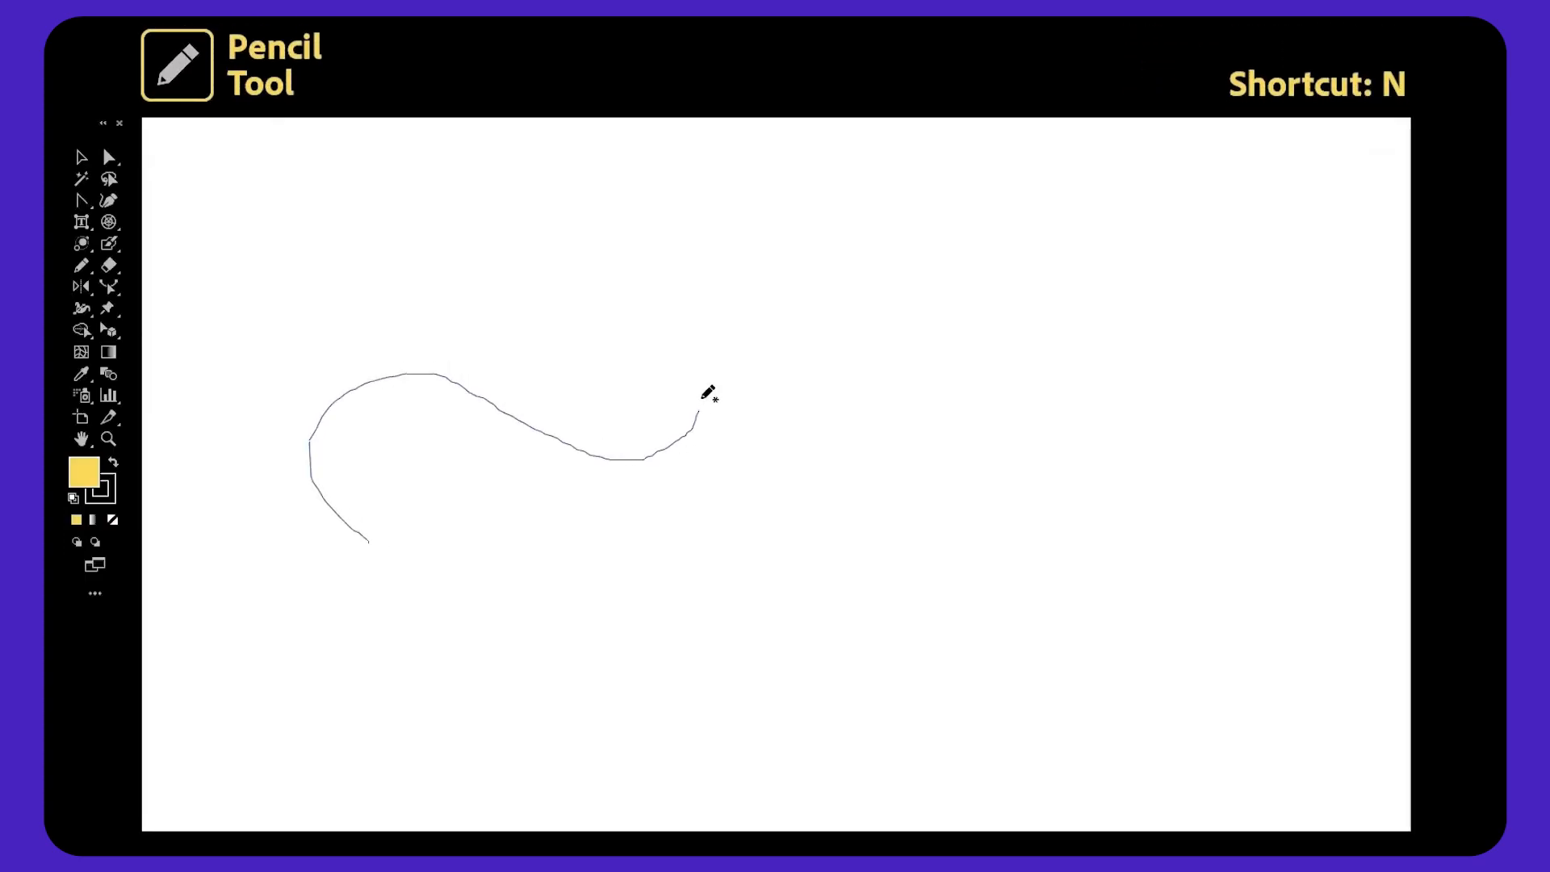
drag(700, 405, 628, 289)
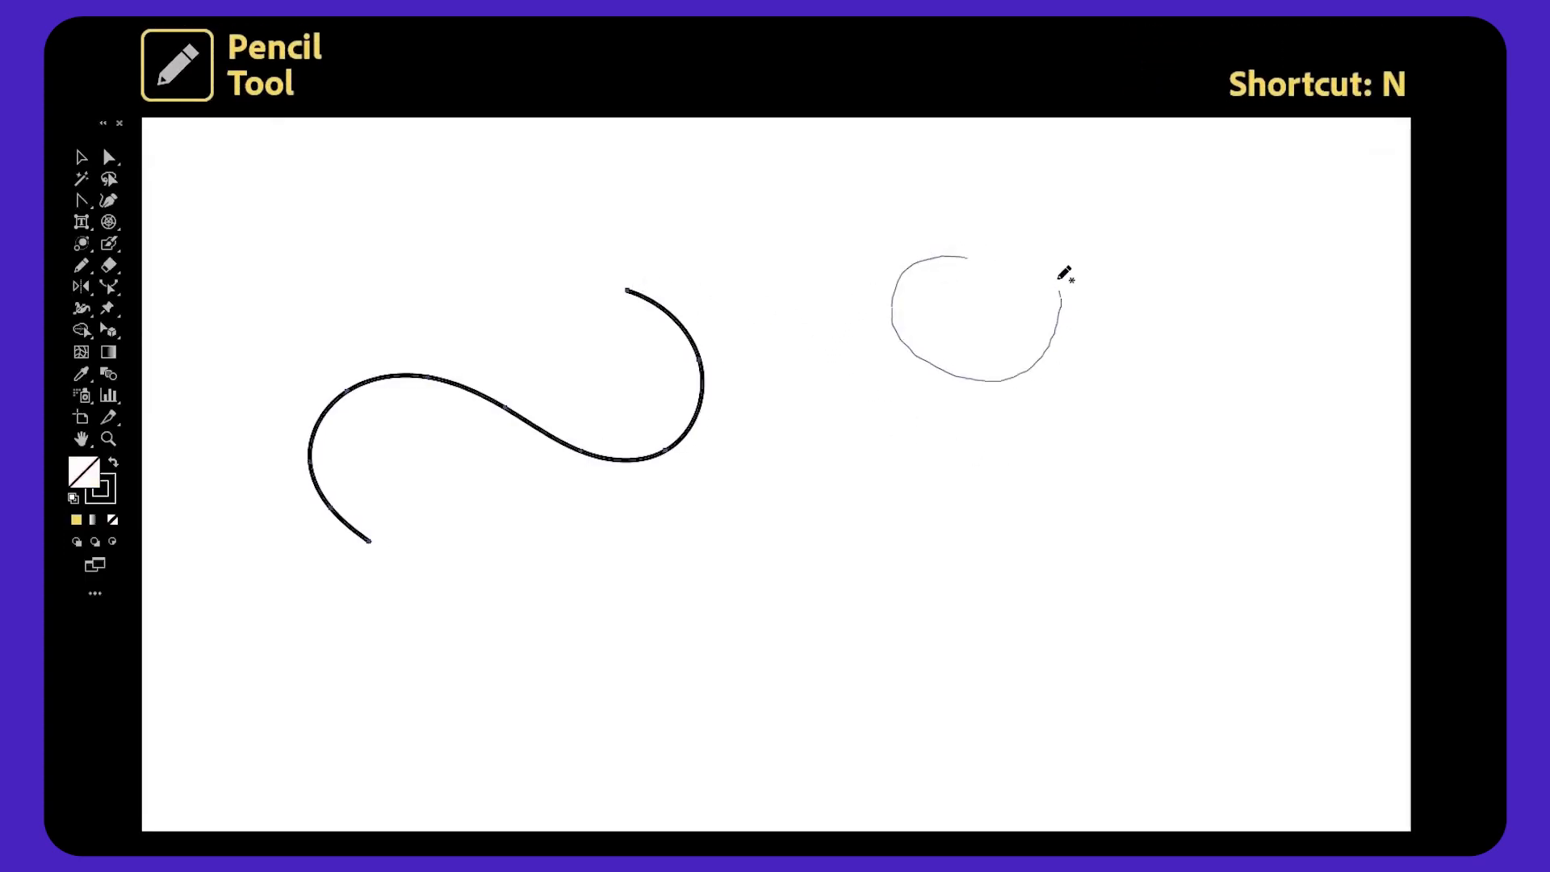
drag(1060, 288, 903, 198)
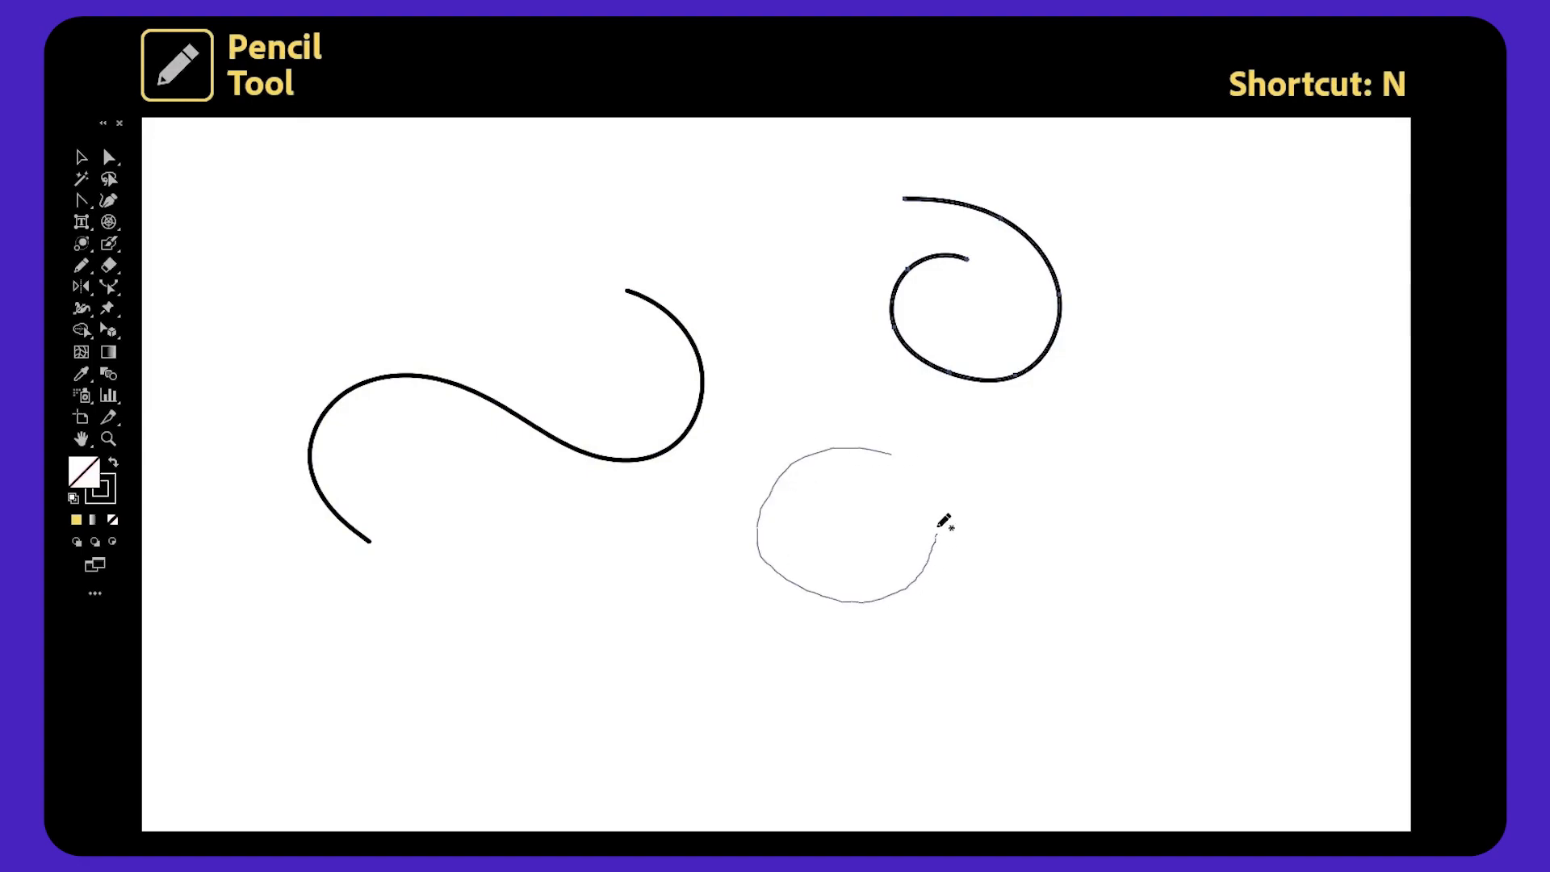
drag(898, 456, 895, 452)
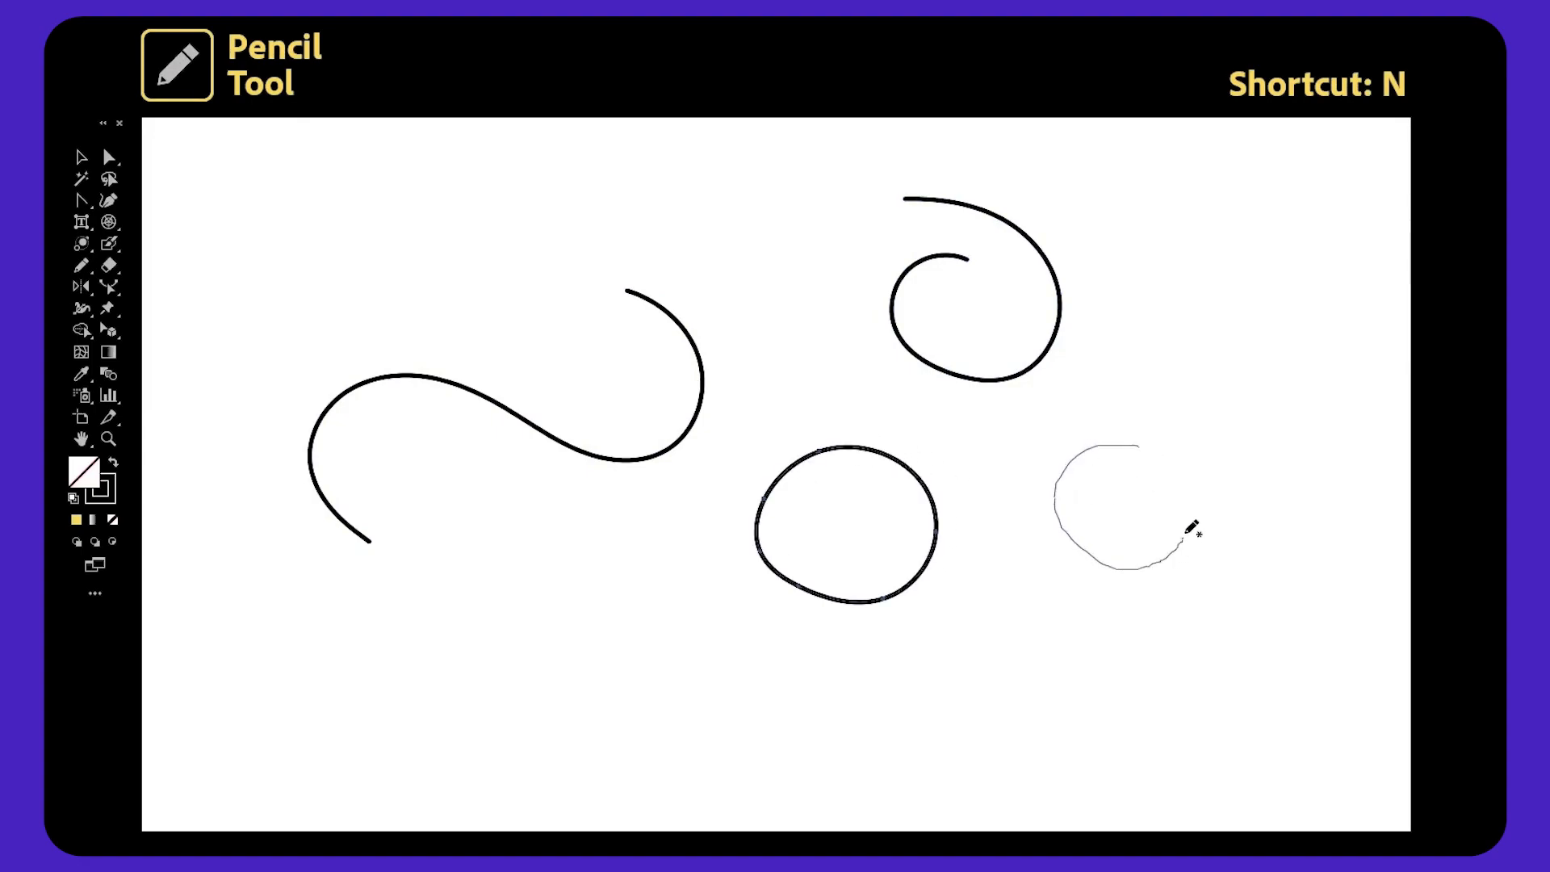
drag(1145, 445, 1142, 446)
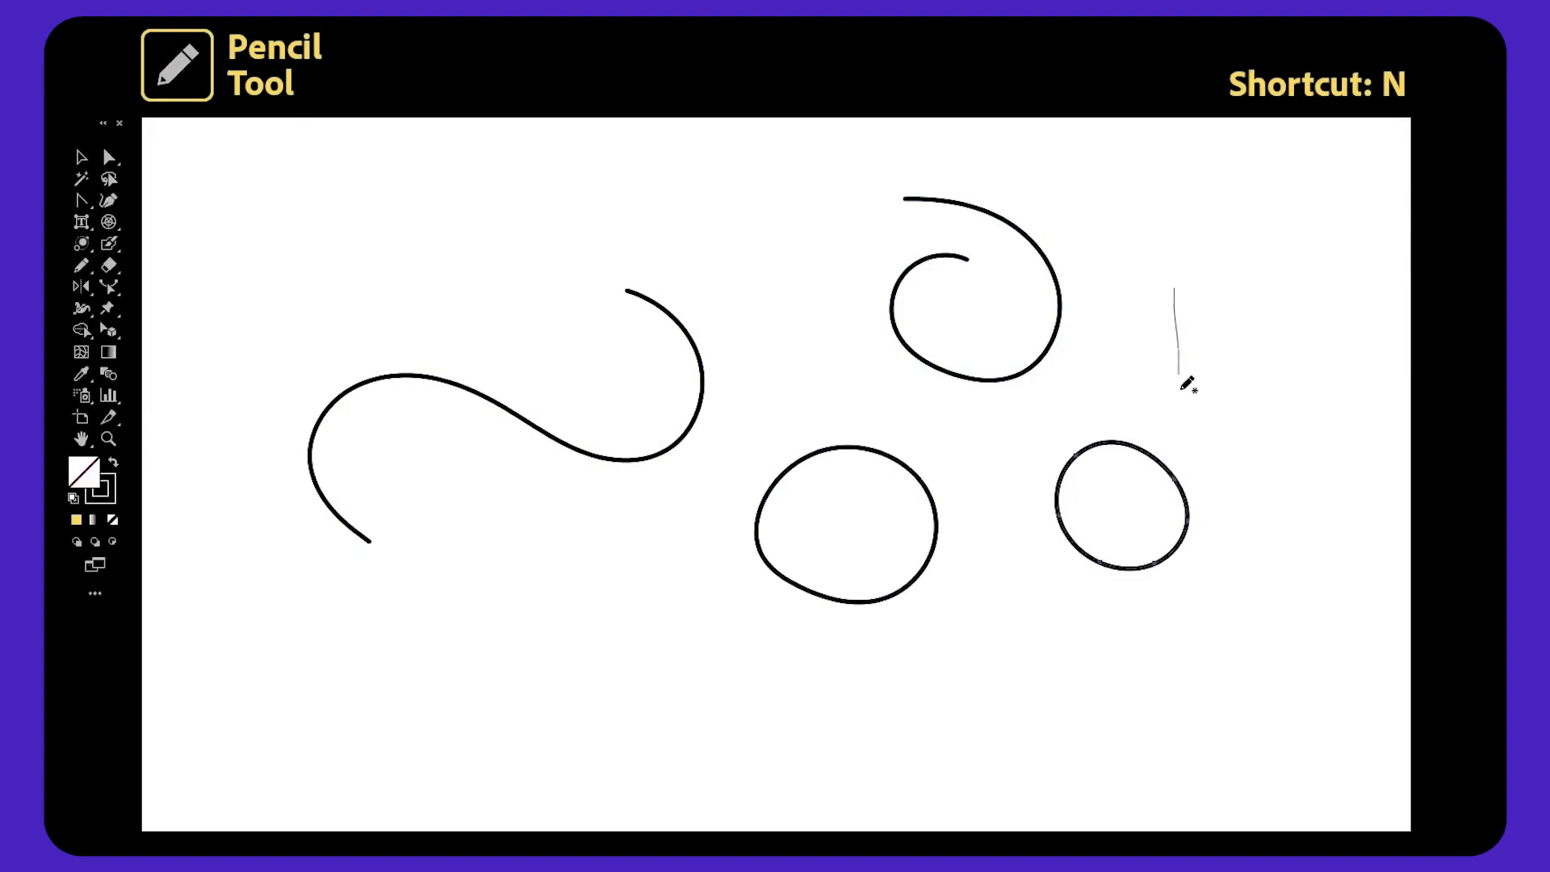
drag(1188, 274, 1187, 267)
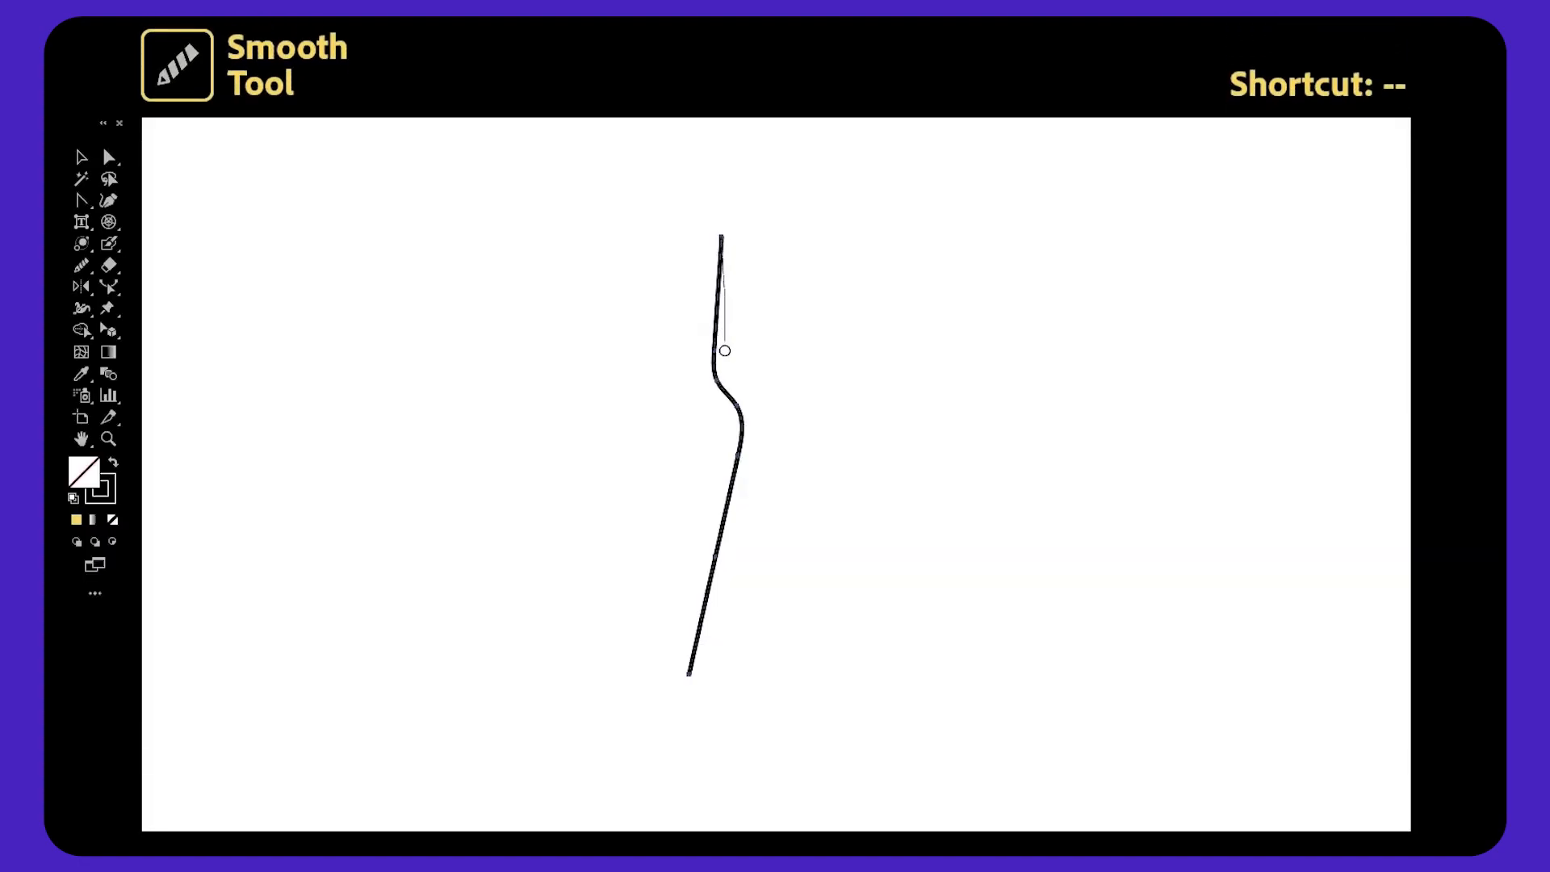
Smooth the wavy vertical path by brushing over it with the Smooth tool.
drag(696, 676, 697, 675)
drag(717, 448, 704, 637)
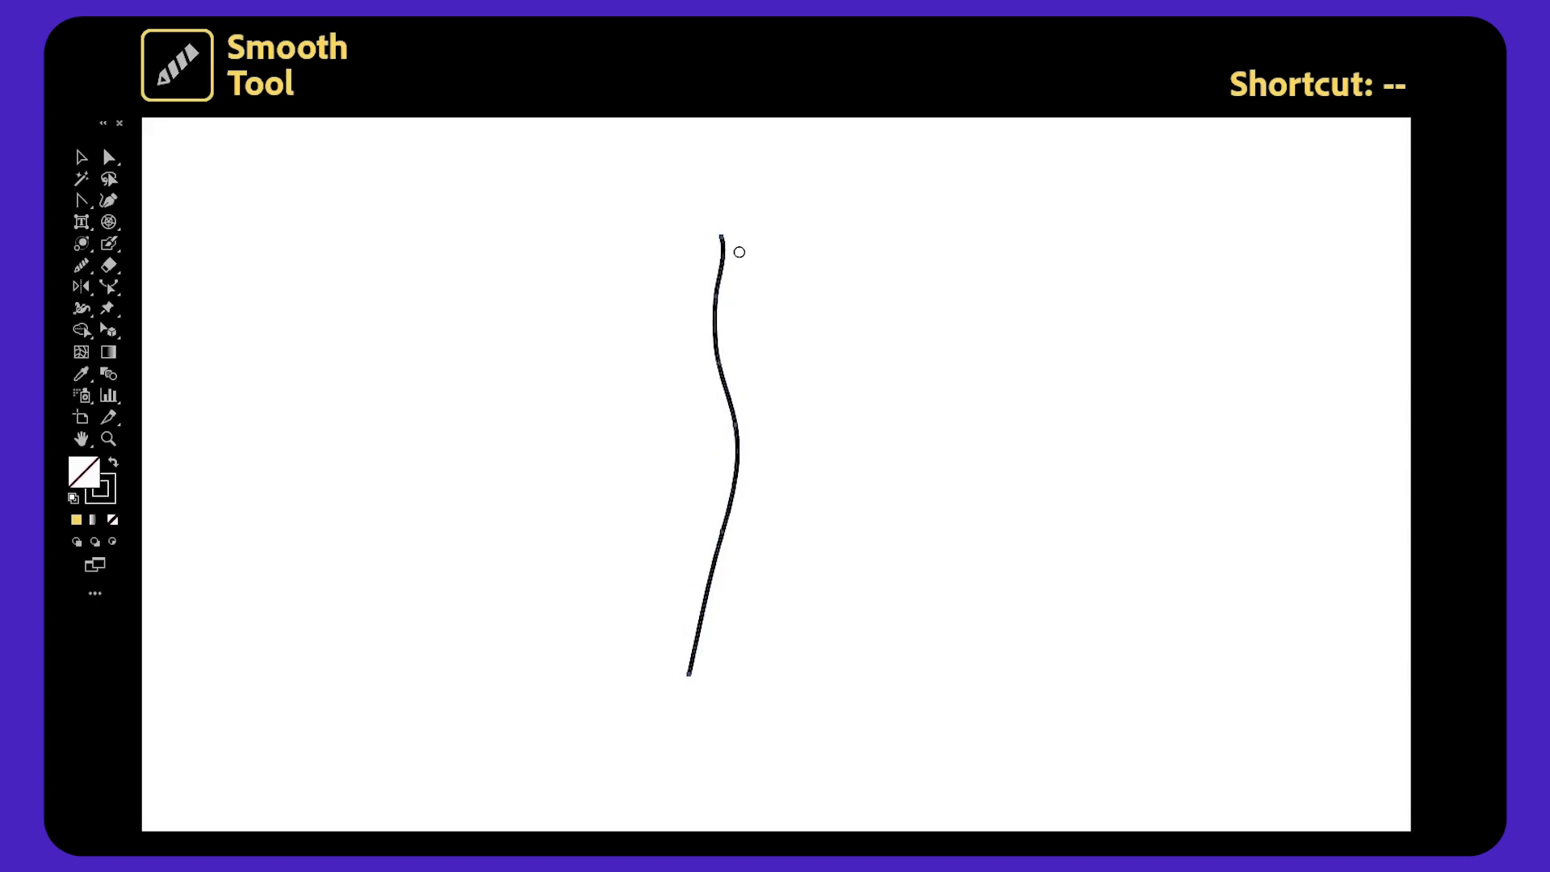
mouse_move(721, 513)
mouse_down()
mouse_move(695, 667)
mouse_move(712, 439)
mouse_move(686, 670)
mouse_up()
drag(698, 607, 689, 668)
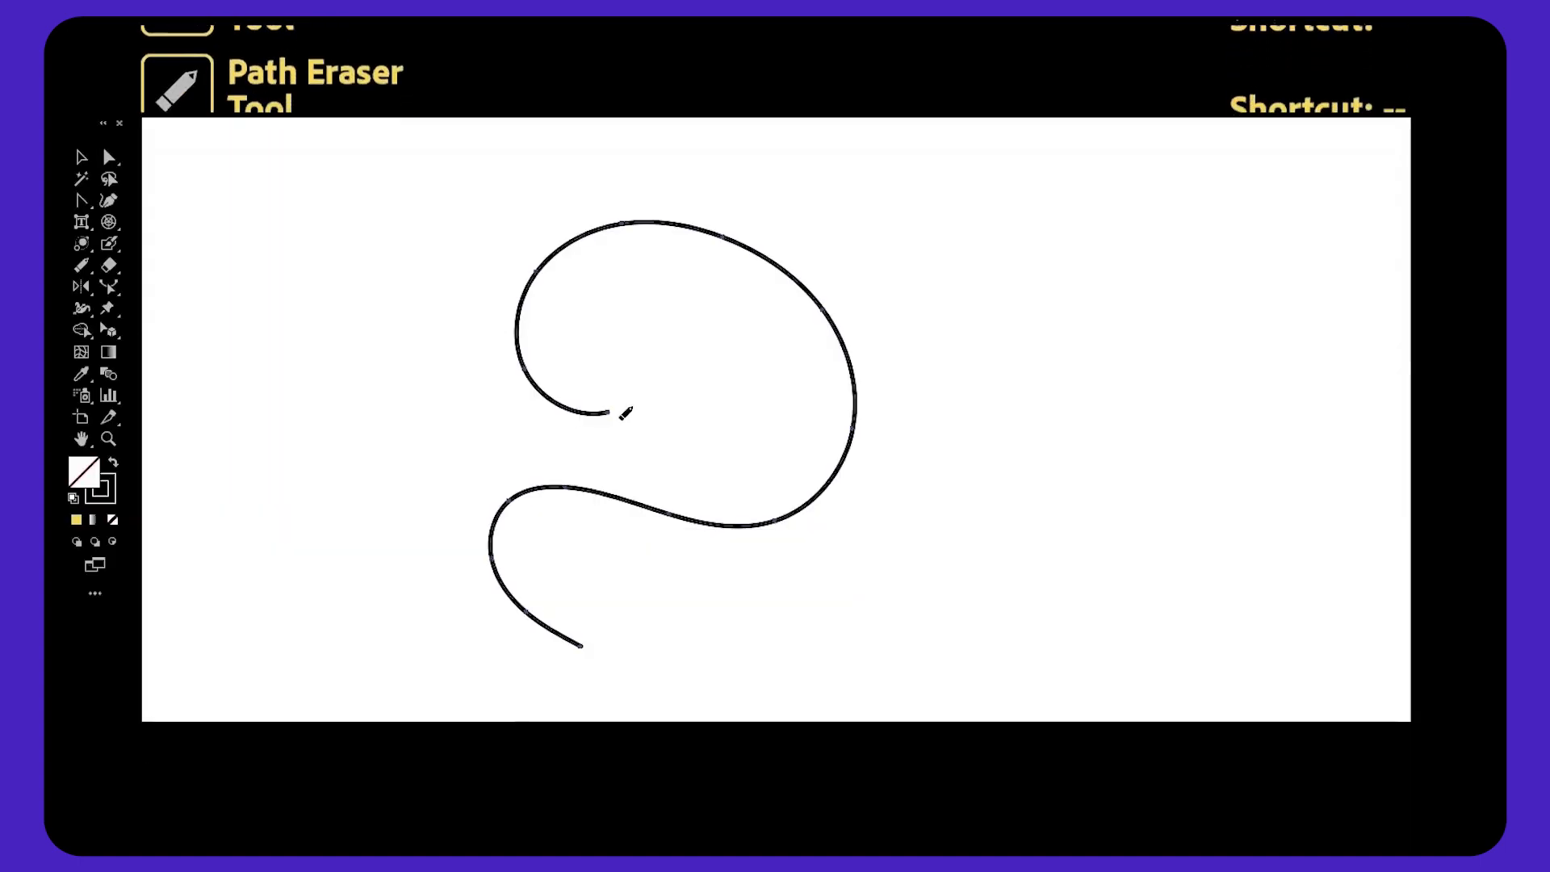
Erase a section from the middle of the S-curve with the Path Eraser tool.
drag(623, 408, 580, 409)
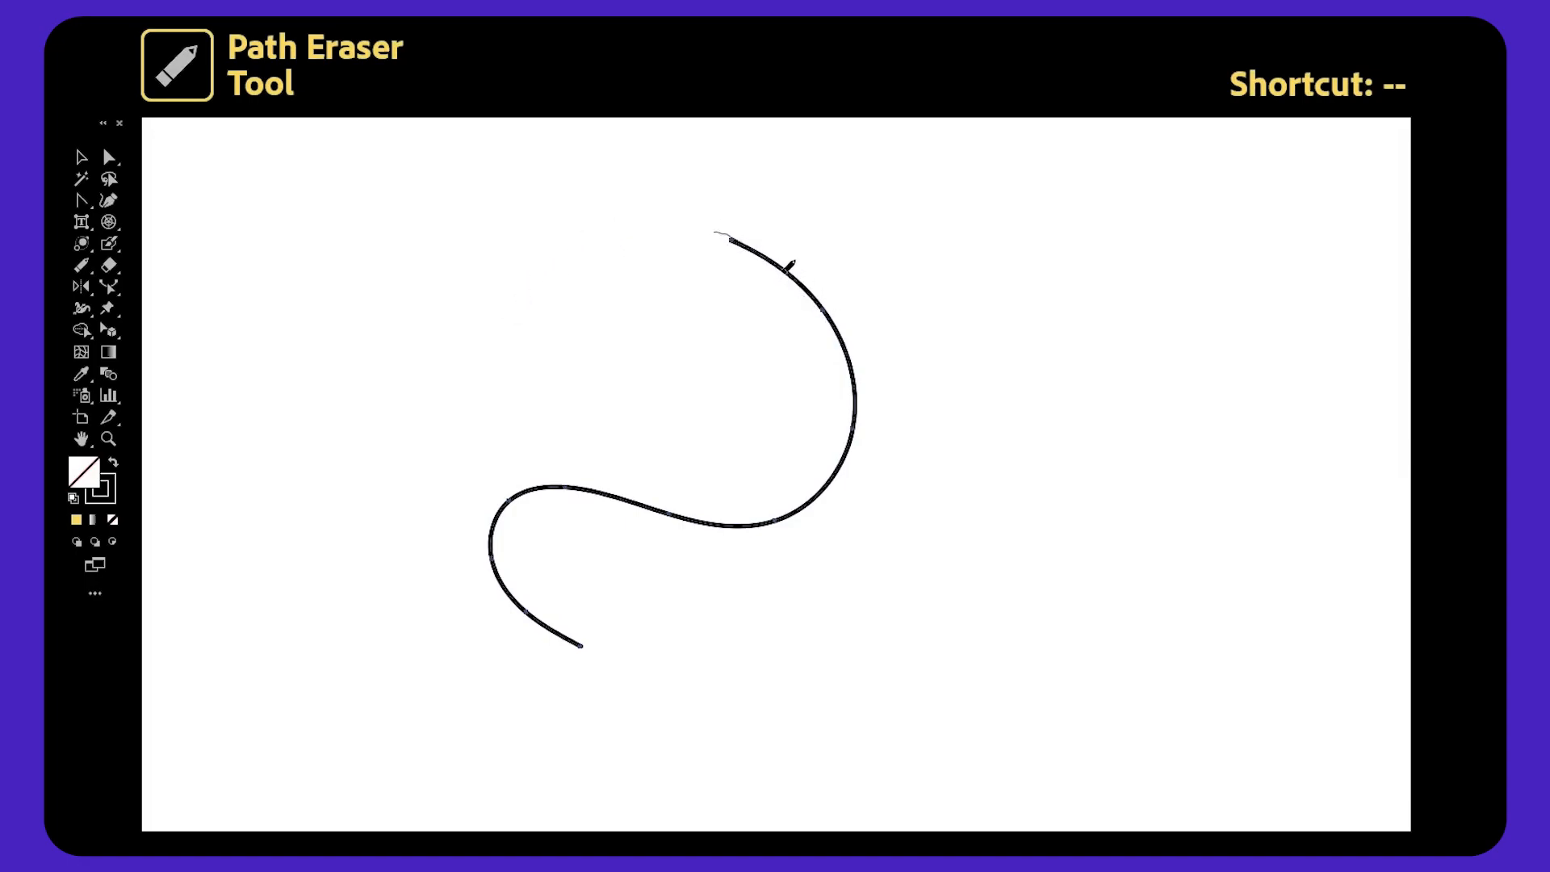
drag(834, 319, 858, 439)
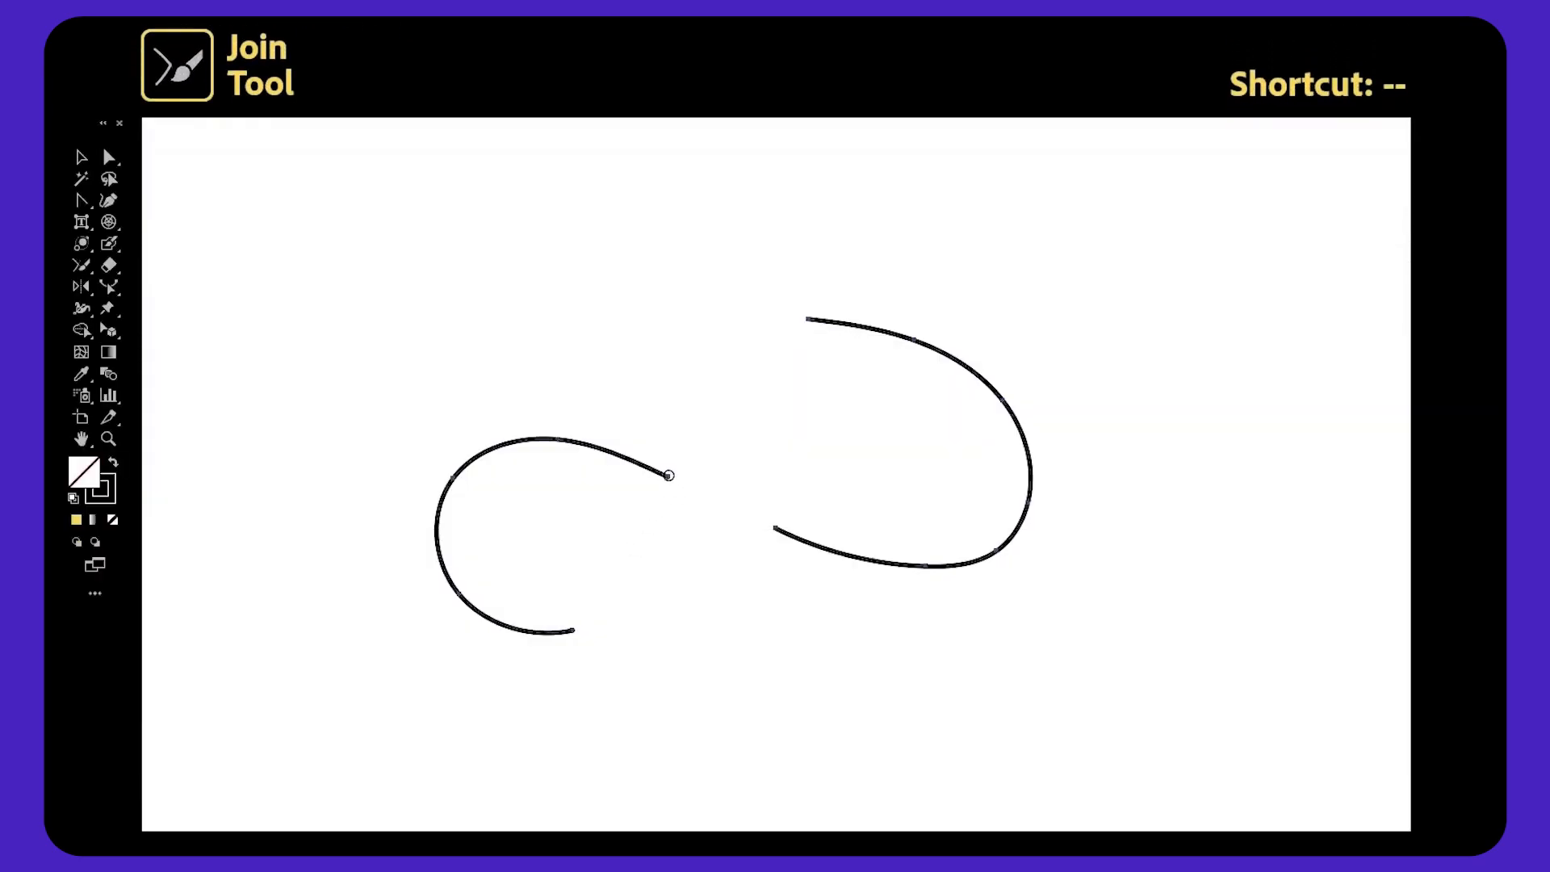
Join the two open curve pieces into one path with the Join tool.
drag(792, 532, 795, 534)
click(796, 539)
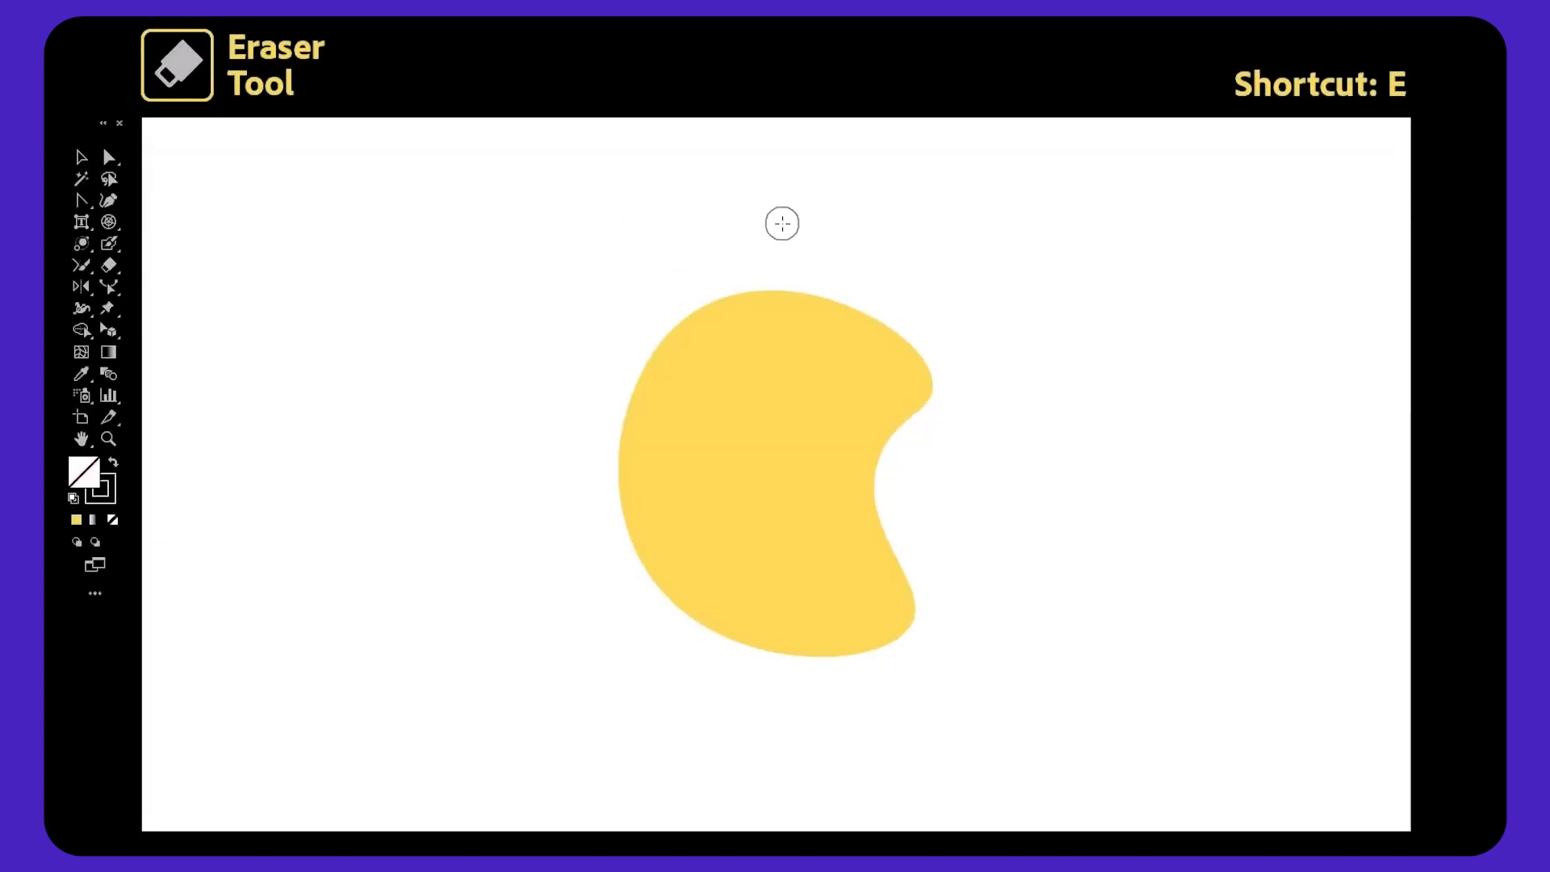
mouse_move(758, 258)
mouse_down()
mouse_move(753, 397)
mouse_move(673, 490)
mouse_move(616, 441)
mouse_move(681, 318)
mouse_move(739, 313)
mouse_move(682, 459)
mouse_move(645, 412)
mouse_move(724, 307)
mouse_move(644, 464)
mouse_up()
Select the yellow shape, erase a band through it with the Eraser tool, and pull the two pieces apart.
key(v)
click(838, 342)
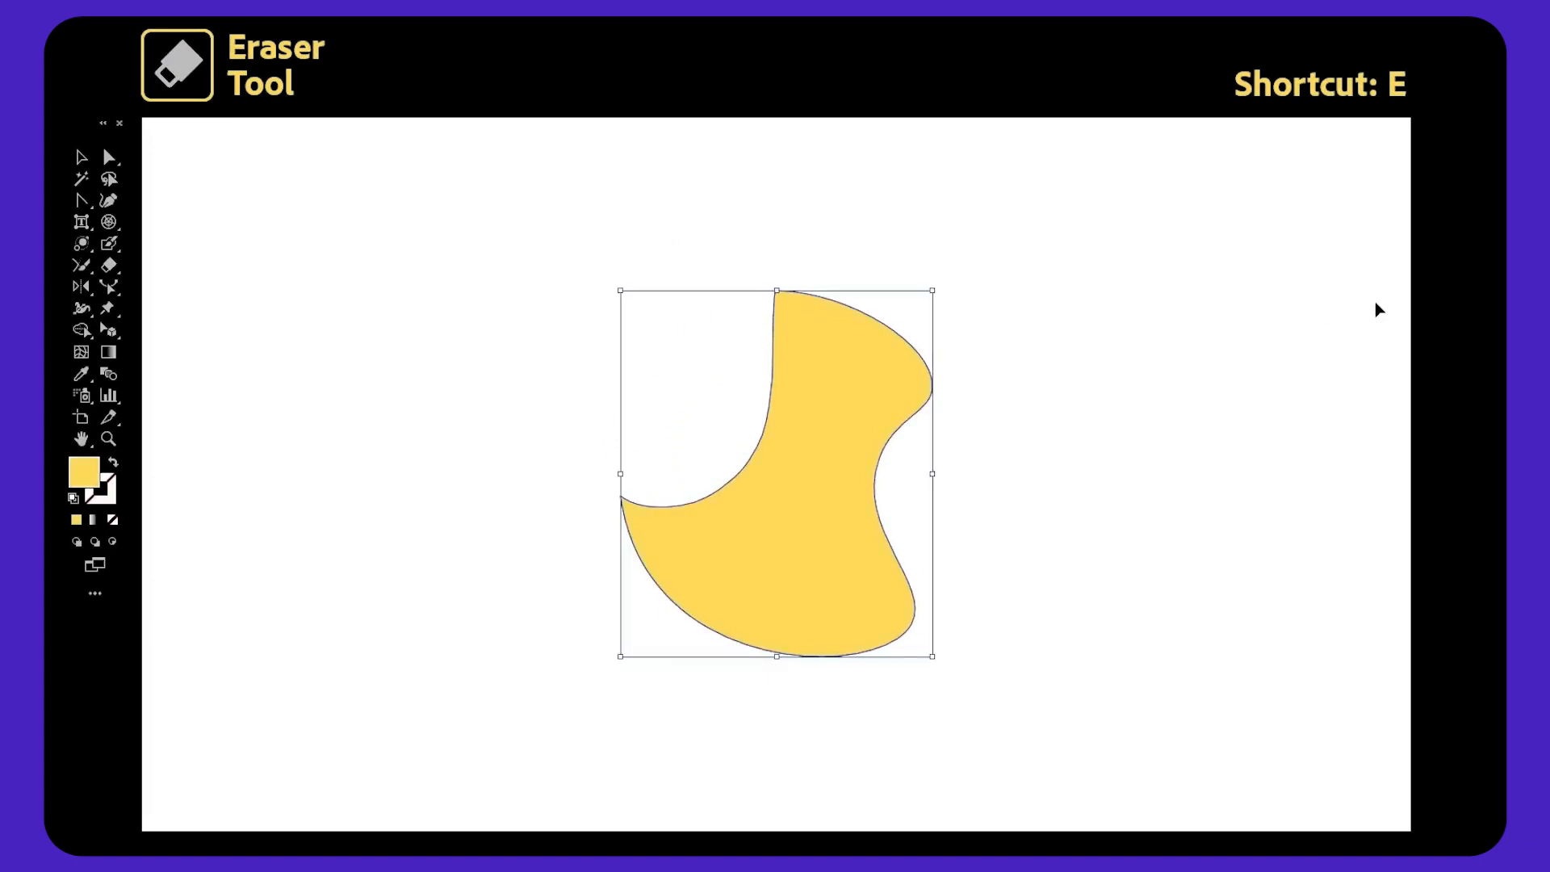
key(shift+e)
mouse_move(755, 642)
mouse_down()
mouse_move(751, 612)
mouse_move(928, 471)
mouse_up()
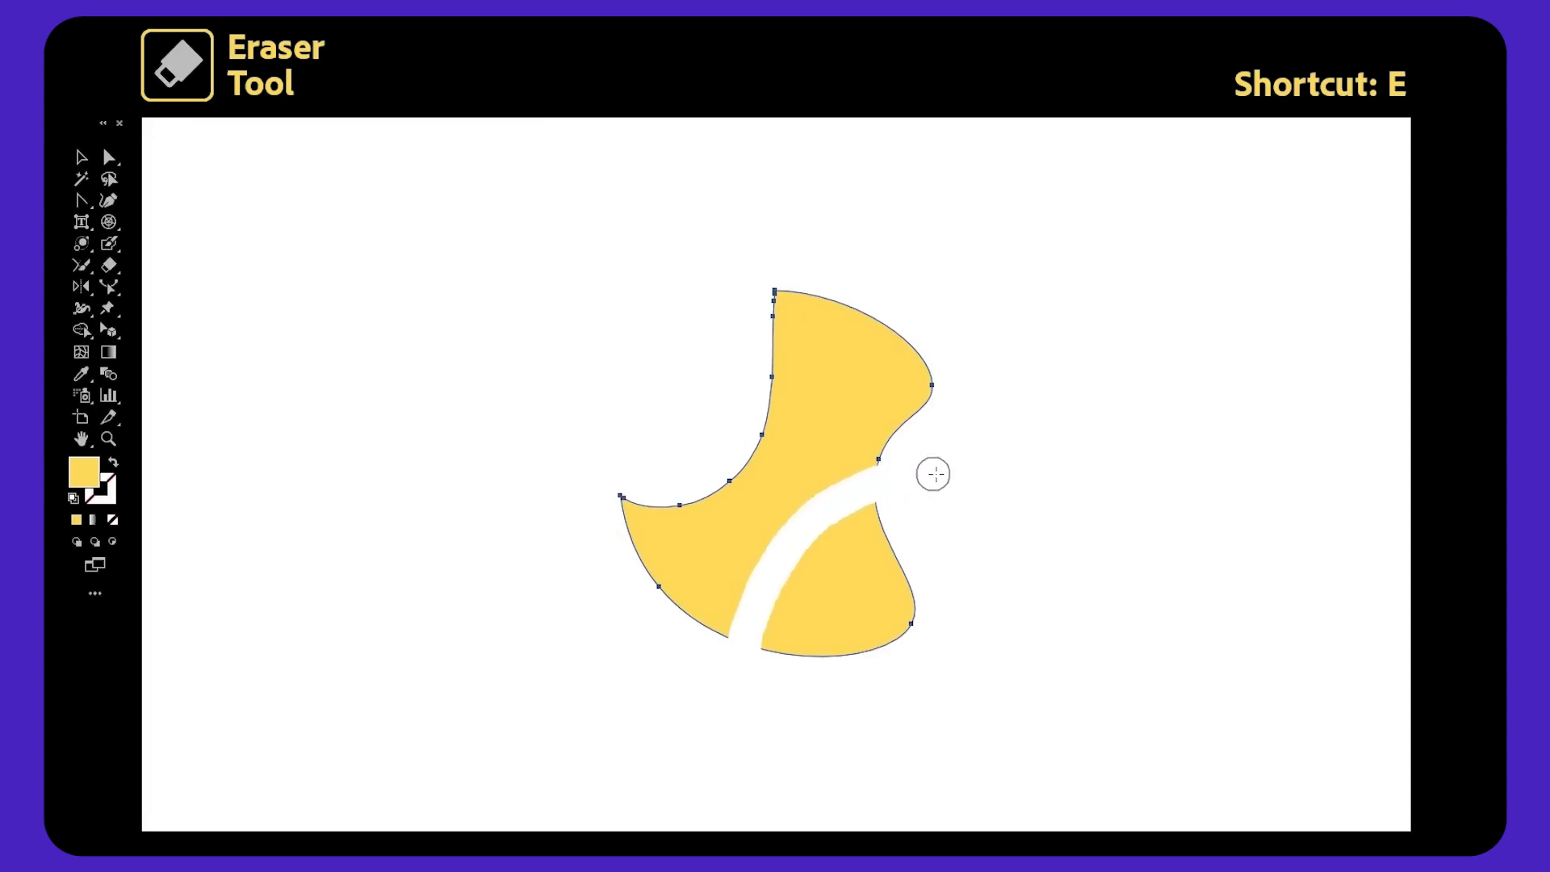
key(v)
mouse_move(885, 594)
mouse_down()
mouse_move(970, 569)
mouse_move(1014, 535)
mouse_up()
drag(817, 381, 728, 316)
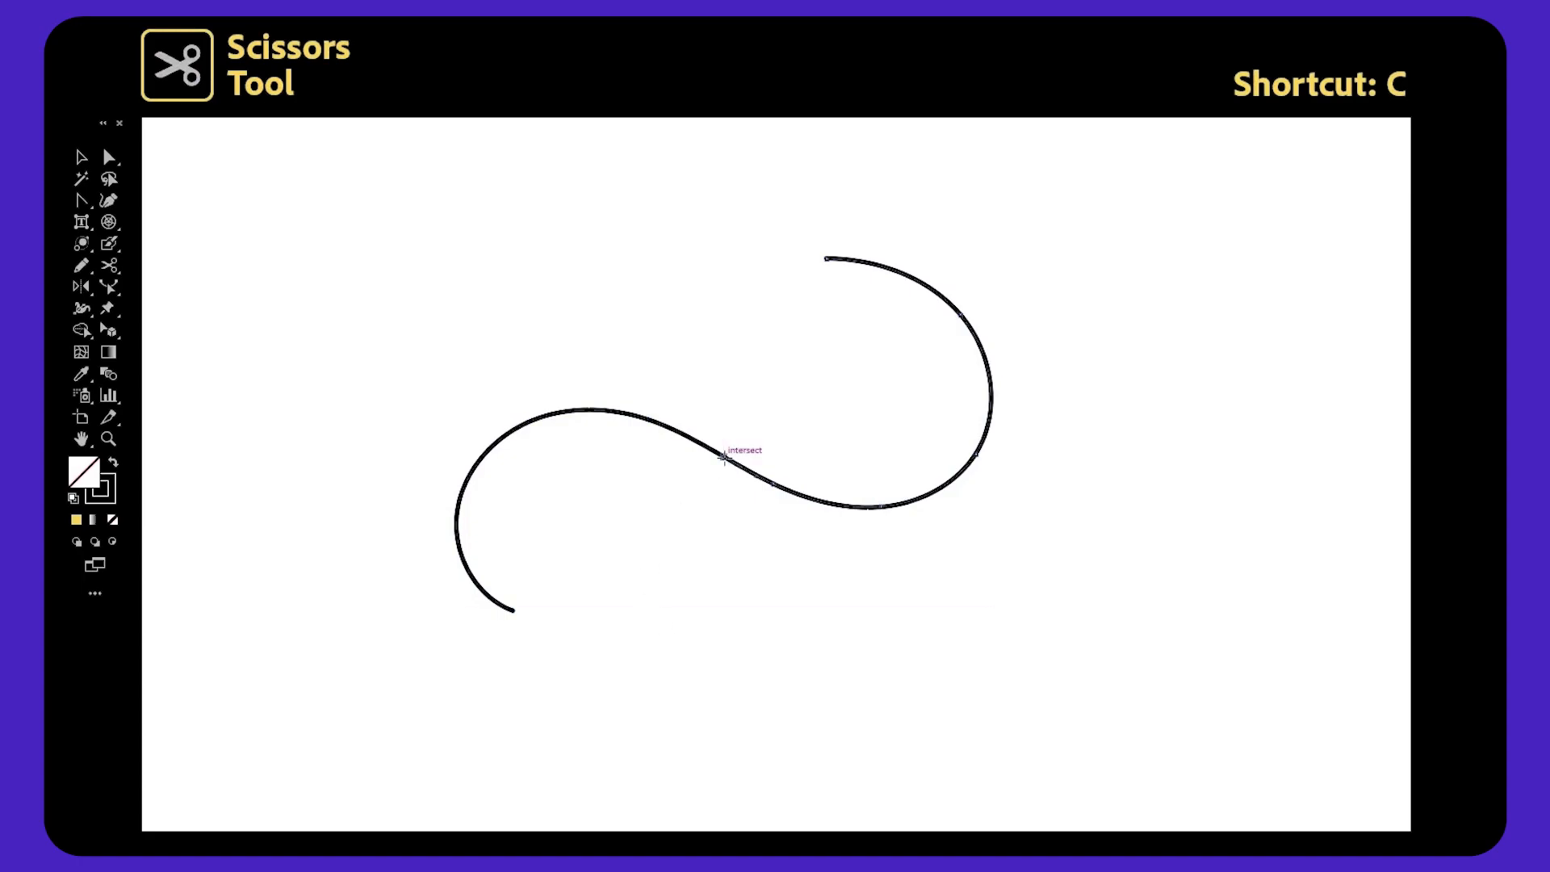
Cut the curve in two with the Scissors tool and move the pieces apart.
key(v)
click(842, 516)
drag(849, 507, 973, 521)
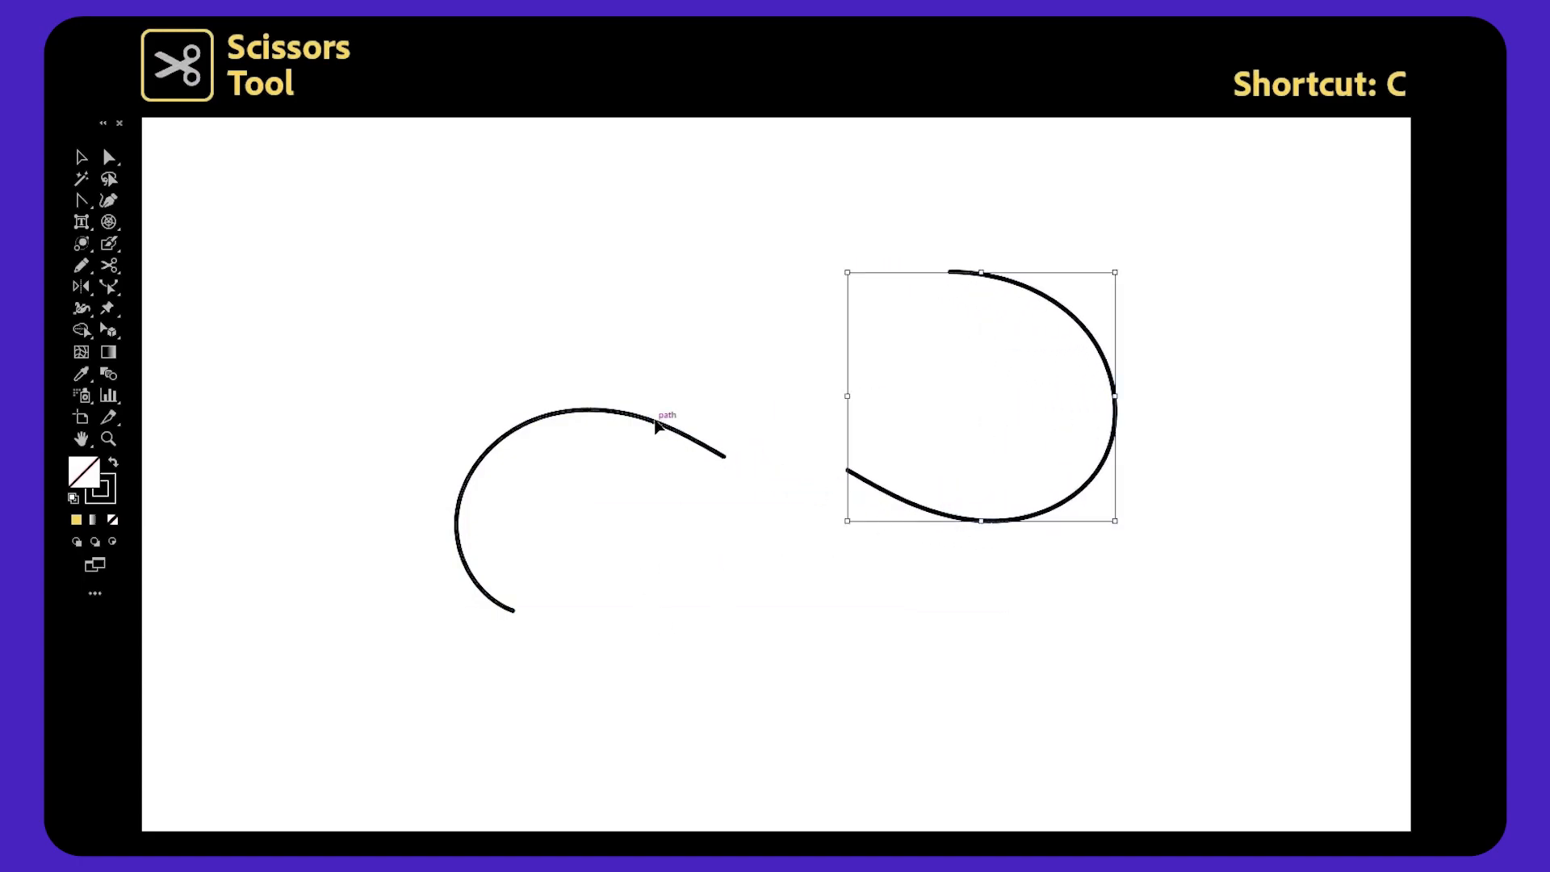
drag(656, 426, 607, 337)
click(724, 565)
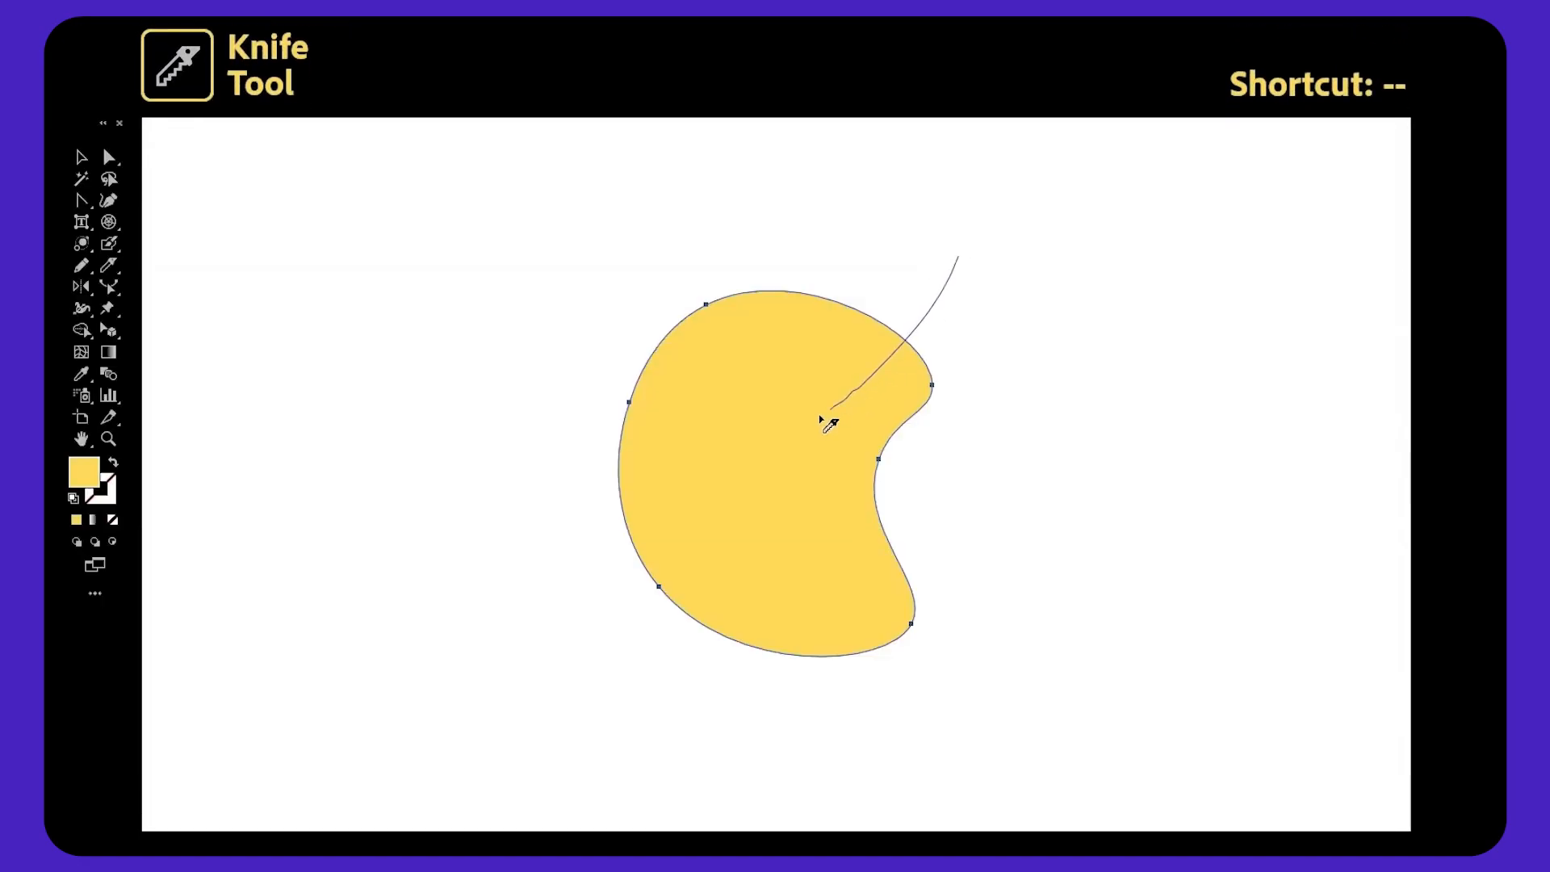
Slice the yellow blob in two with the Knife tool and pull the two pieces apart.
drag(493, 523, 474, 523)
key(v)
click(549, 428)
drag(727, 370, 672, 303)
drag(813, 501, 918, 538)
click(1111, 481)
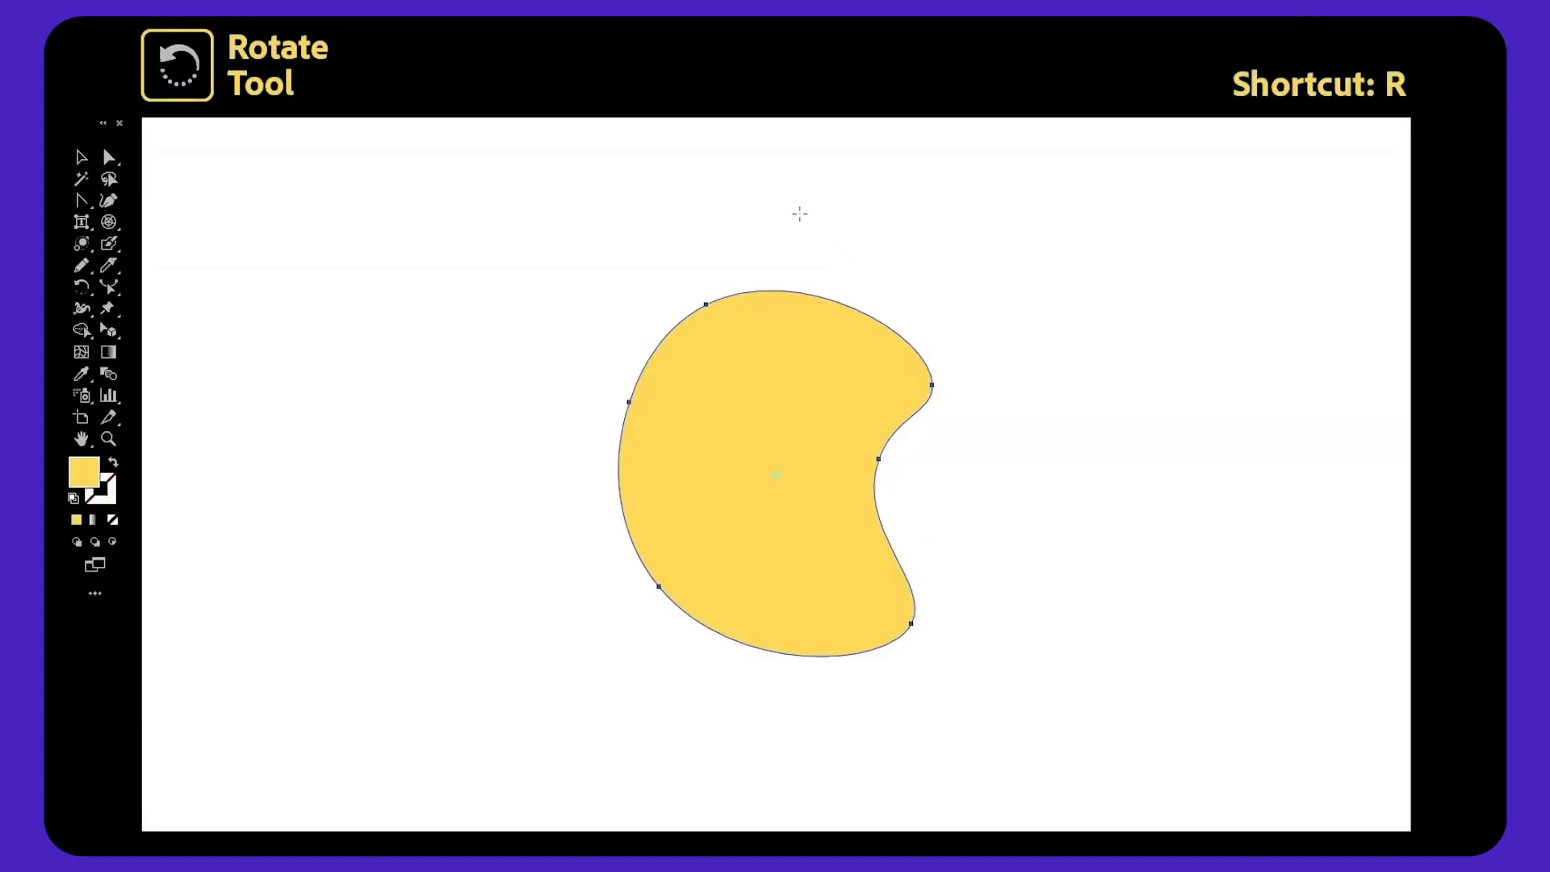
Rotate the yellow blob around its center with the Rotate tool.
mouse_move(799, 213)
mouse_down()
mouse_move(858, 235)
mouse_move(962, 429)
mouse_move(848, 616)
mouse_move(598, 501)
mouse_move(657, 283)
mouse_move(817, 231)
mouse_up()
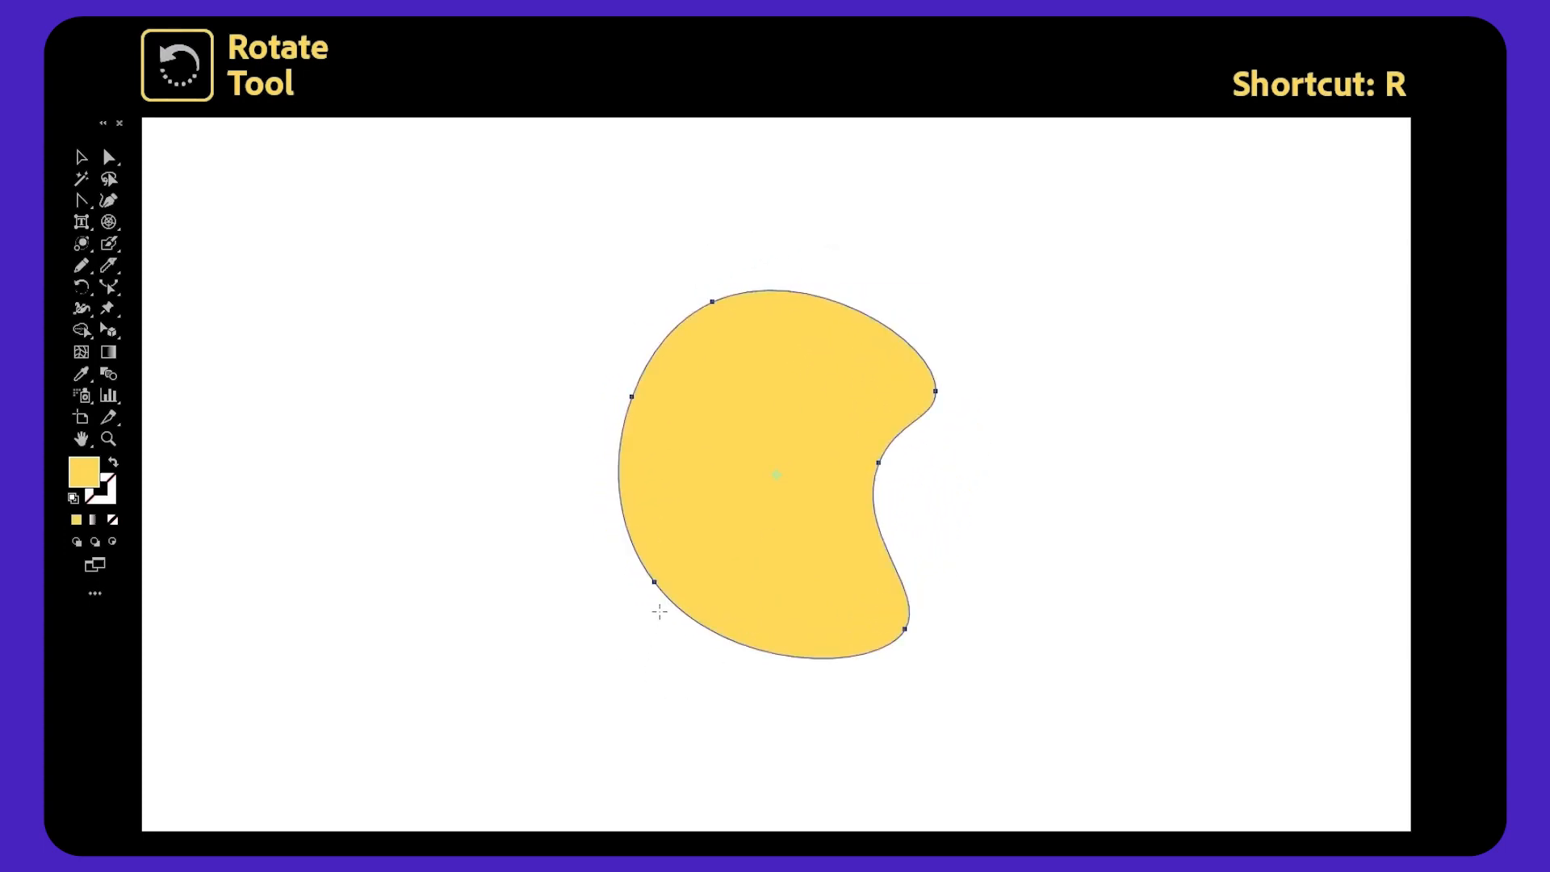
drag(1028, 619, 954, 531)
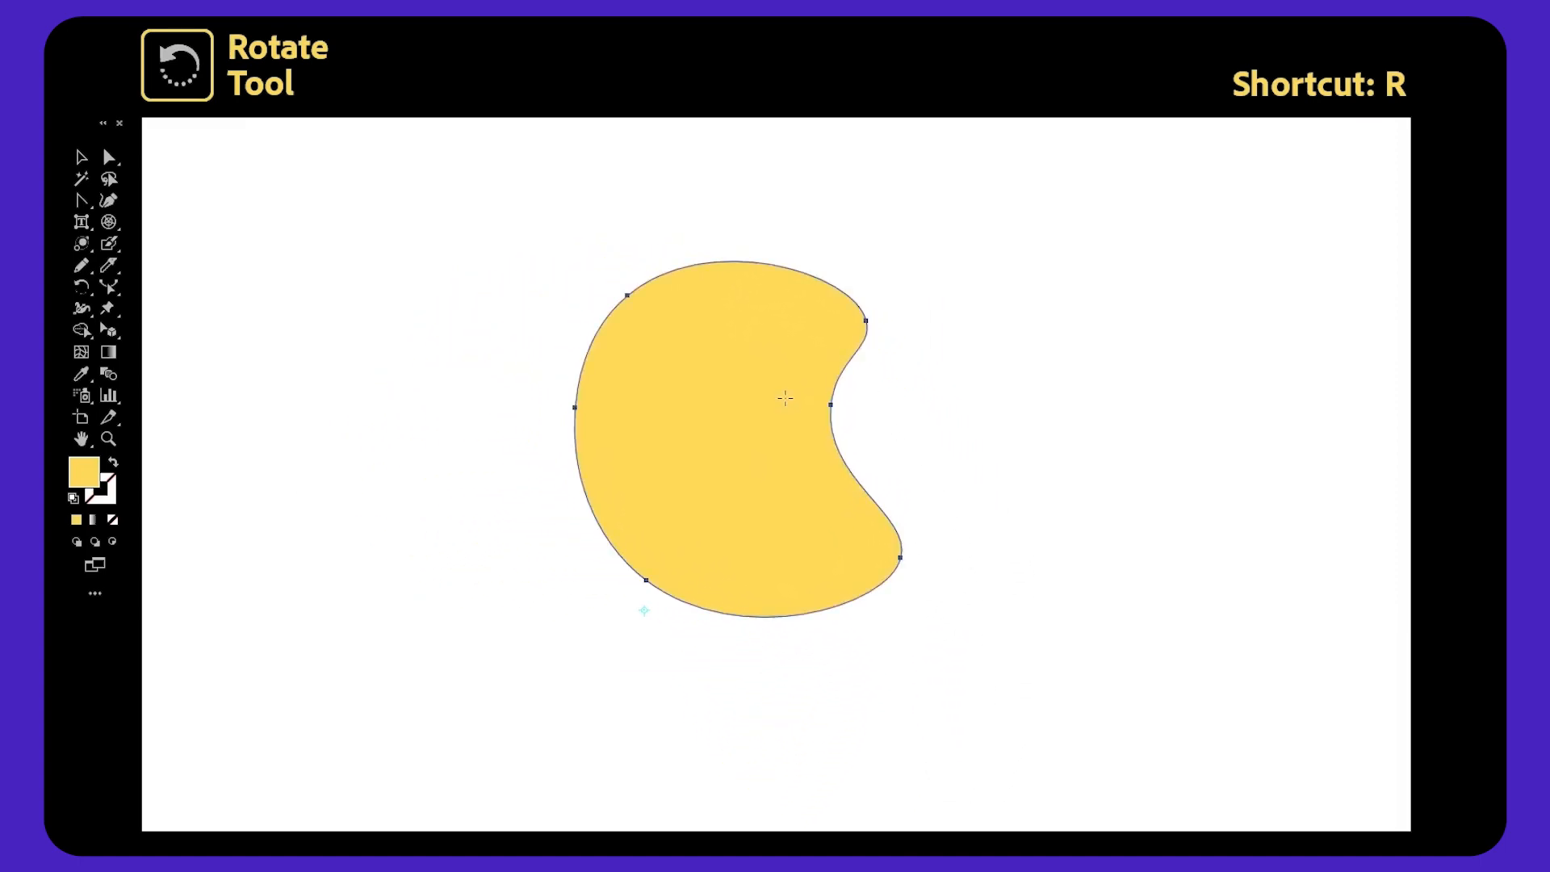
drag(988, 362, 941, 207)
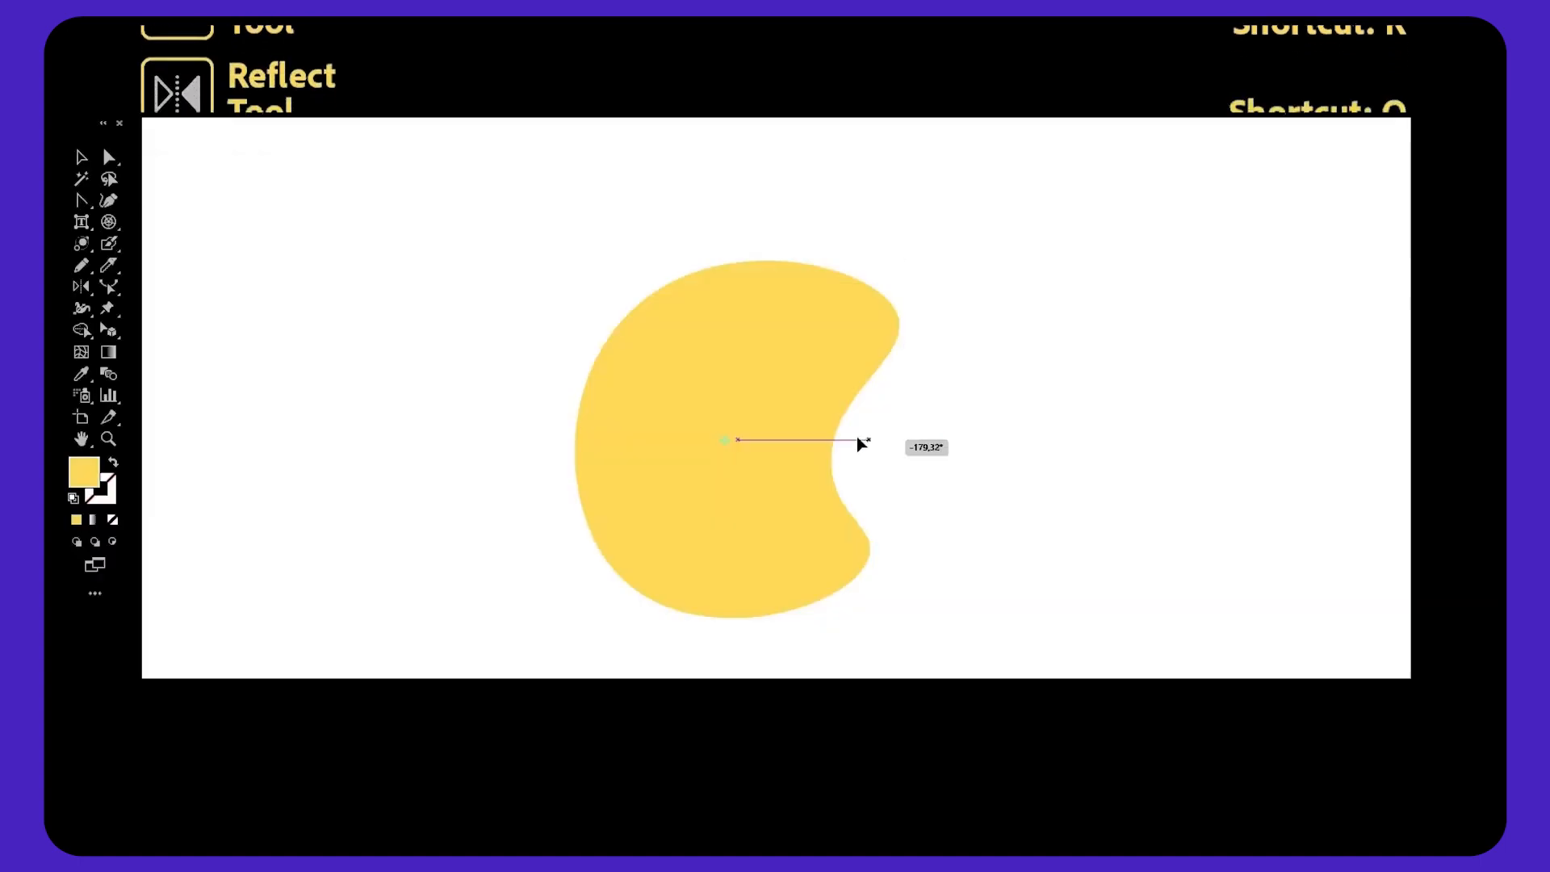
drag(857, 440, 536, 342)
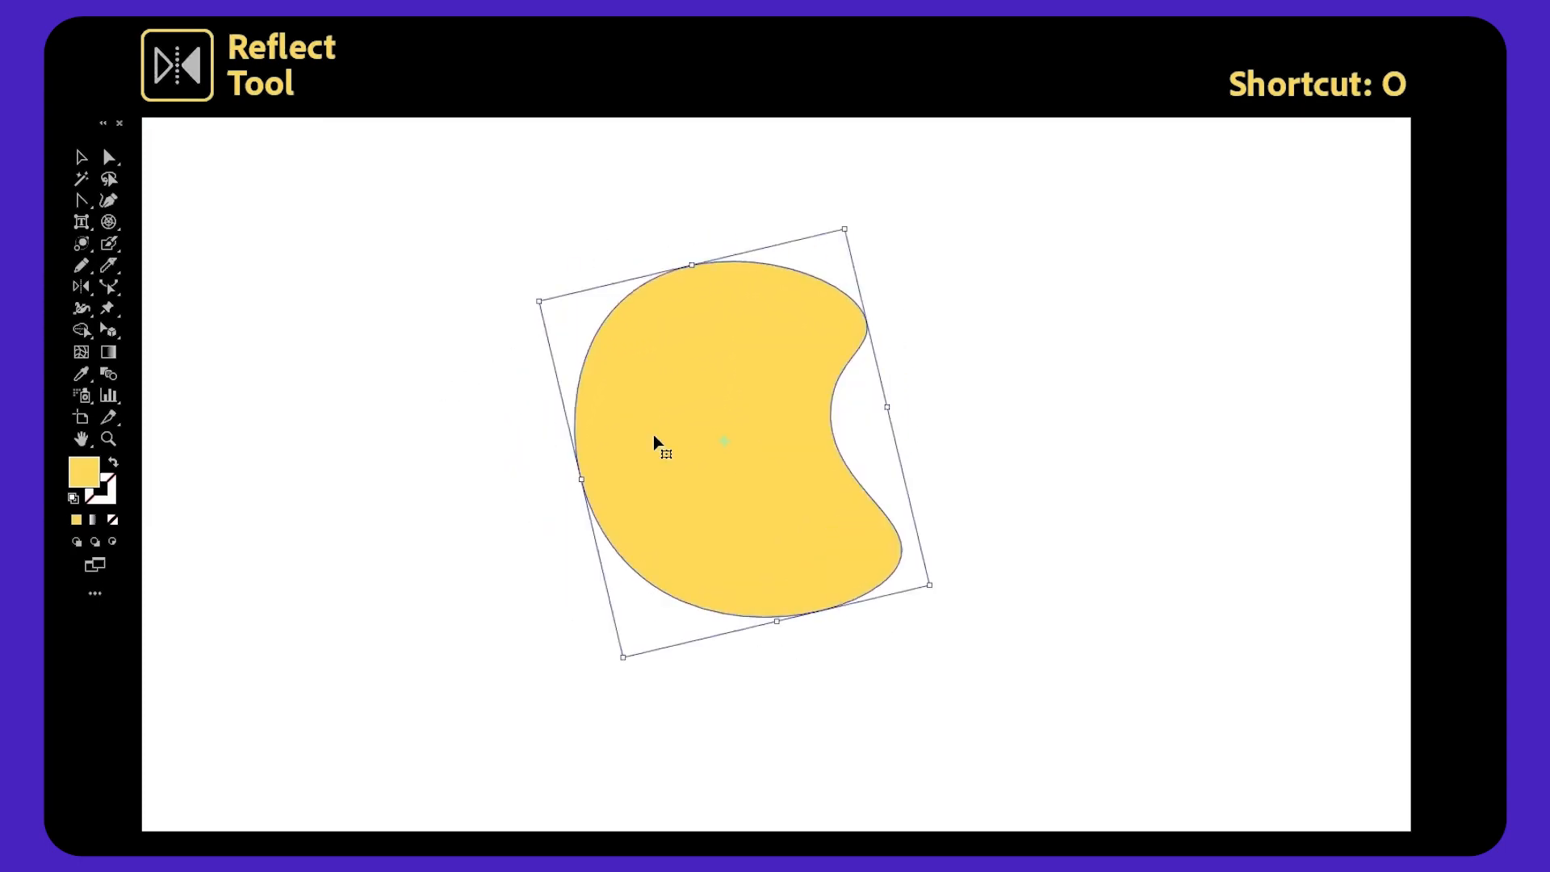
Flip the blob across several axes with the Reflect tool, undoing one attempt.
key(o)
drag(921, 427, 492, 339)
key(ctrl+z)
drag(988, 435, 414, 393)
drag(725, 168, 669, 760)
drag(485, 441, 1018, 437)
drag(894, 633, 900, 260)
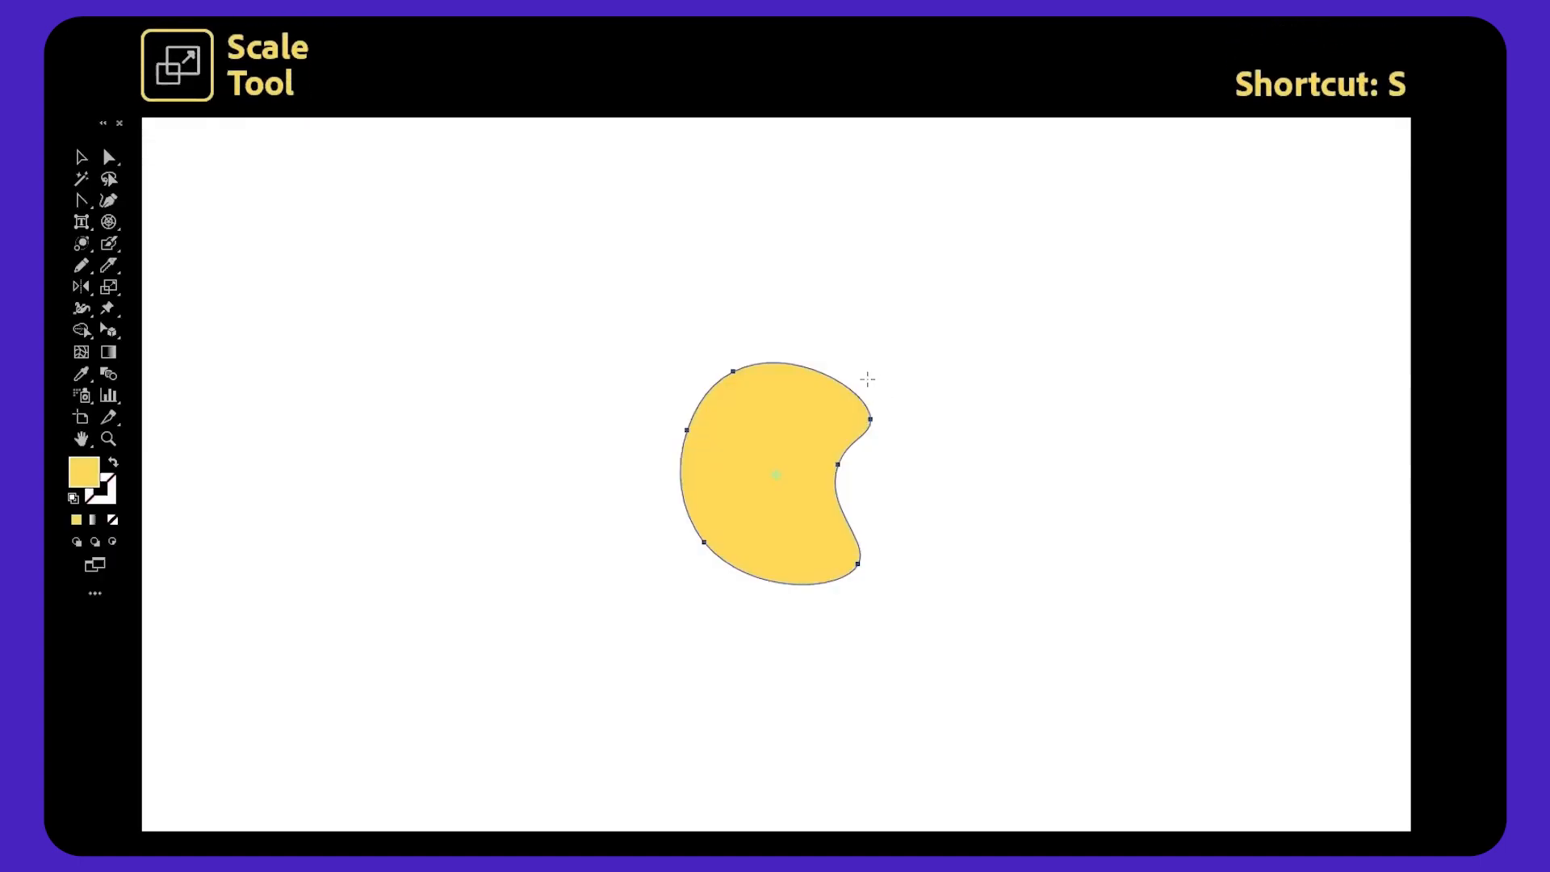
drag(867, 379, 911, 314)
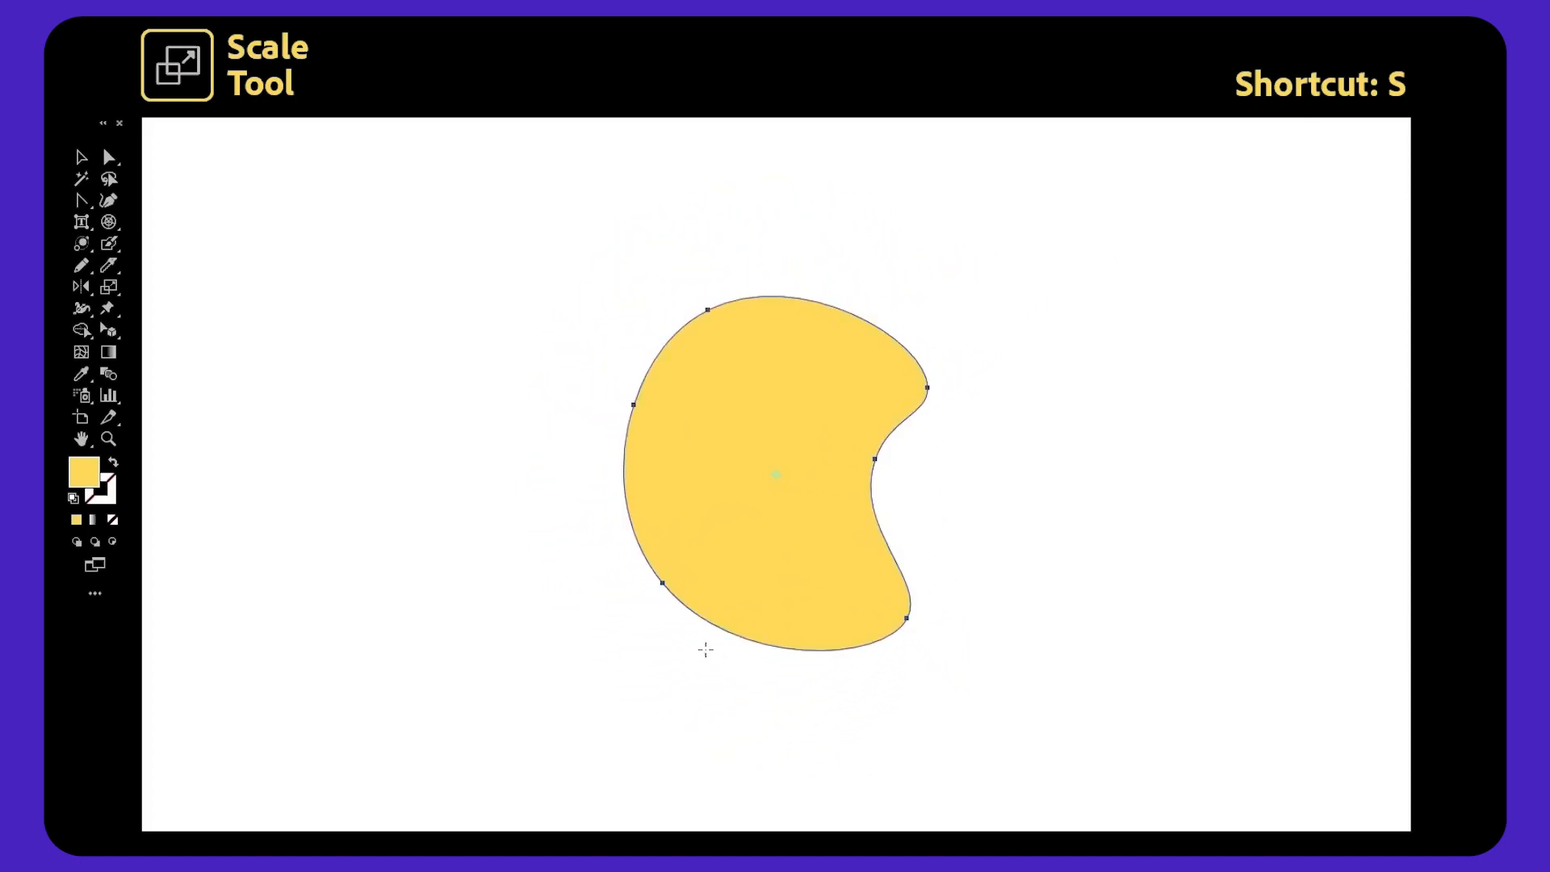
Scale the blob down with the Scale tool, undoing an extra scaling drag.
drag(934, 460, 840, 504)
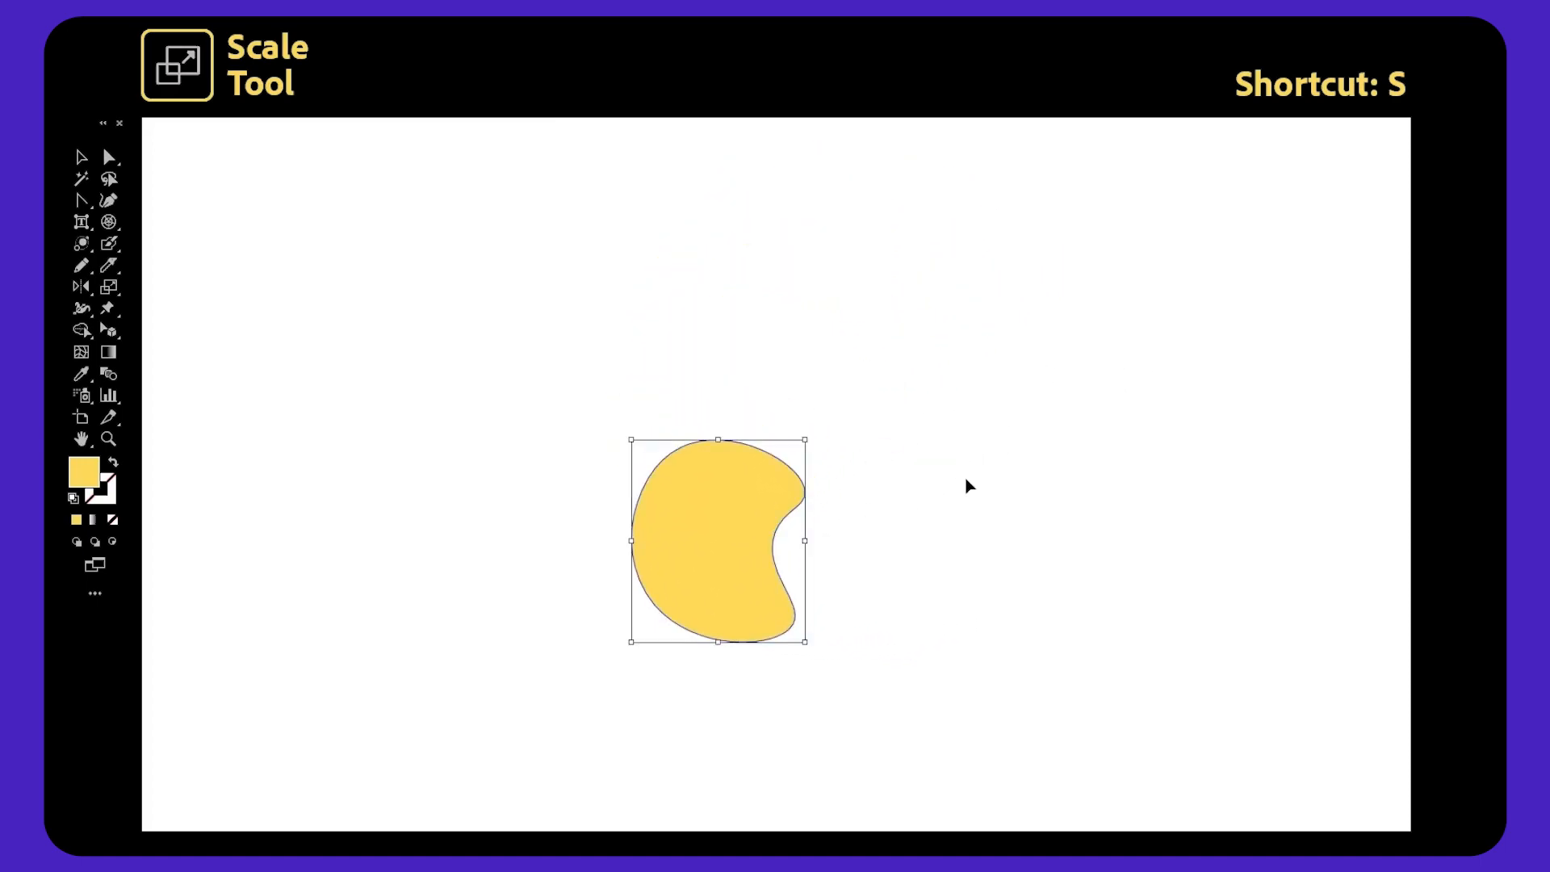
drag(767, 282, 854, 293)
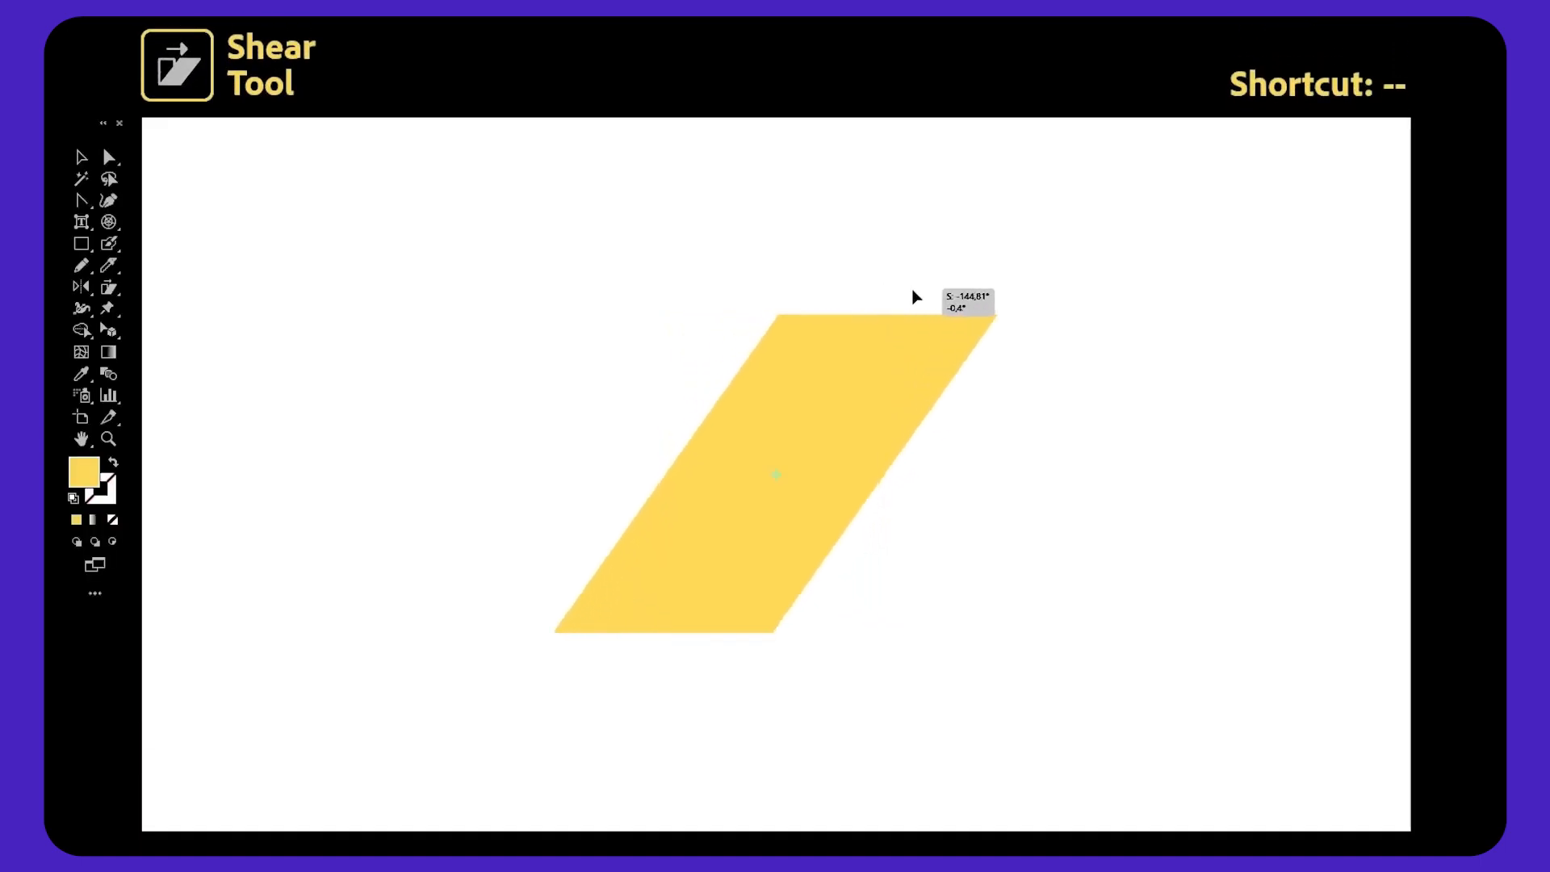
key(ctrl+z)
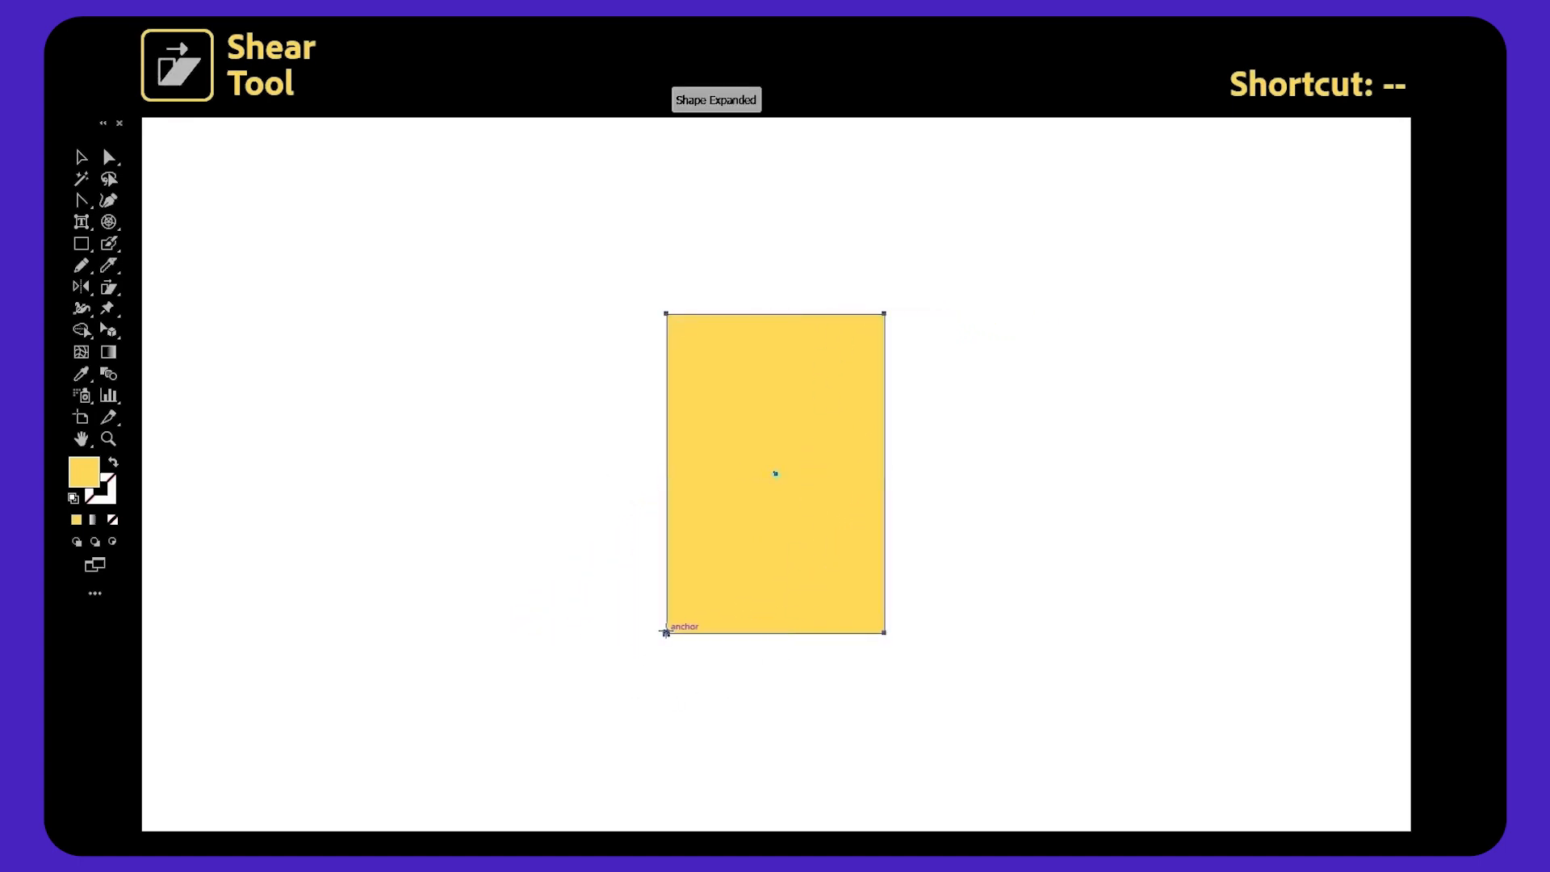
Slant the yellow rectangle by dragging with the Shear tool.
drag(837, 382, 820, 100)
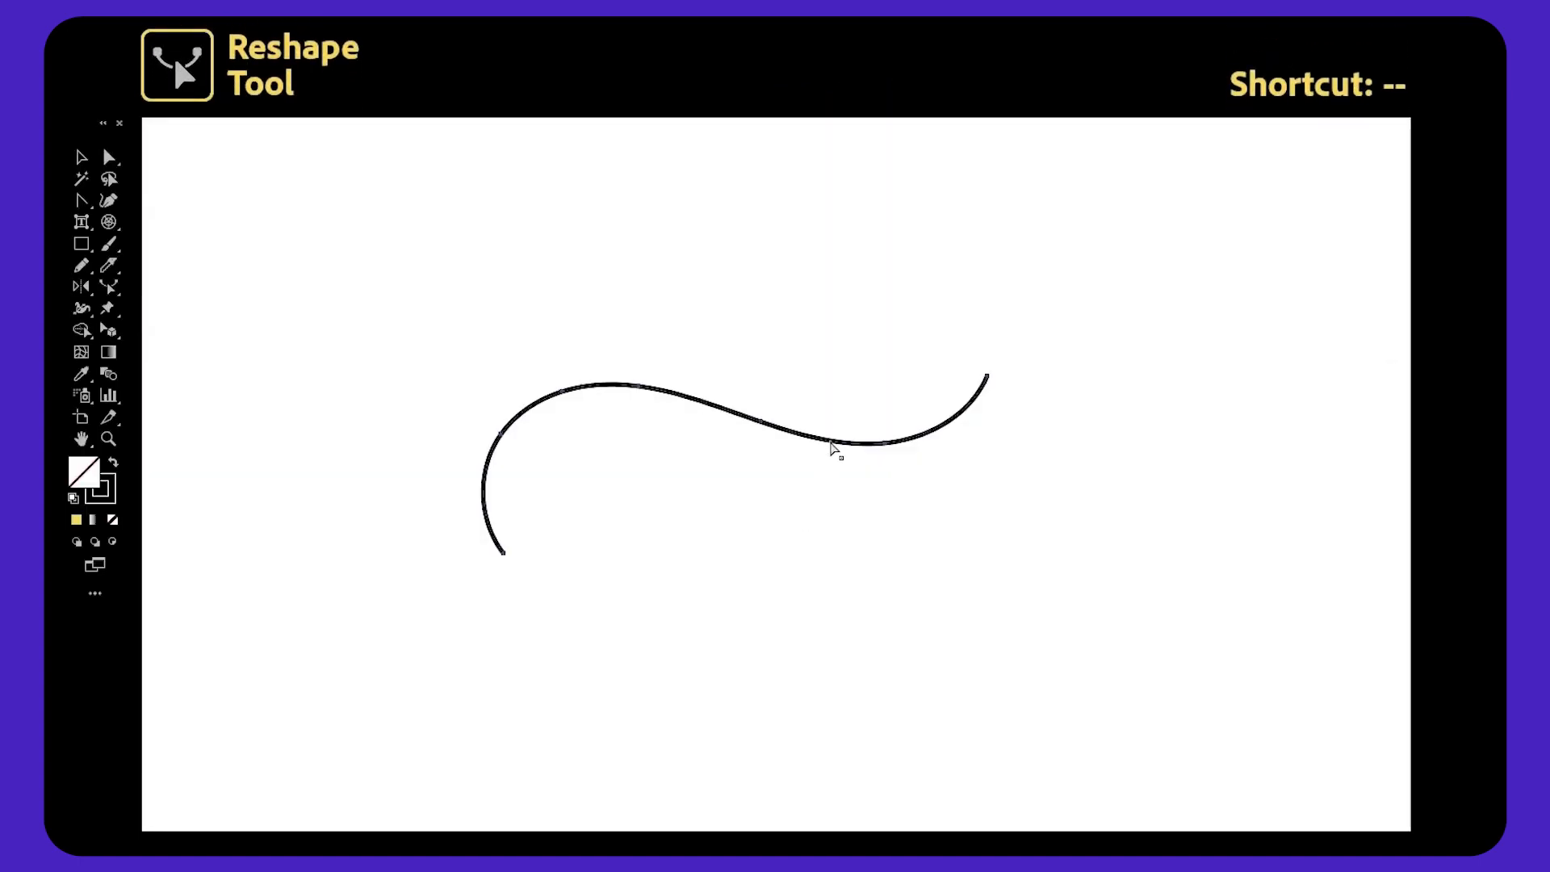
drag(834, 450, 835, 494)
drag(964, 431, 1001, 308)
drag(675, 404, 617, 327)
drag(532, 388, 401, 398)
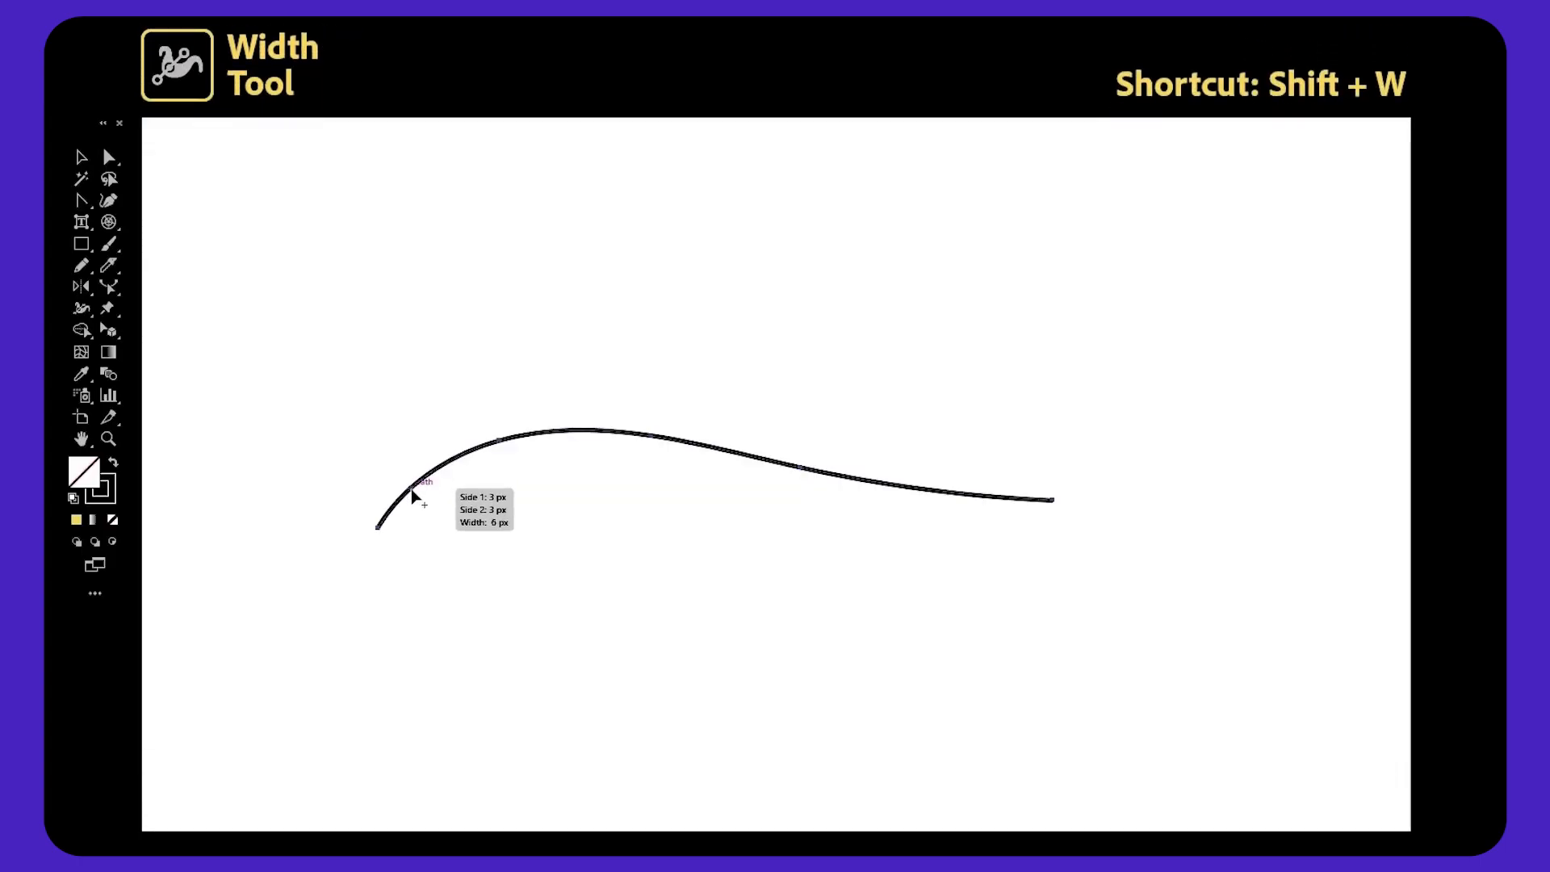
Vary the black stroke's width at its end and several points along the path with the Width tool.
drag(413, 496, 440, 522)
drag(705, 451, 707, 434)
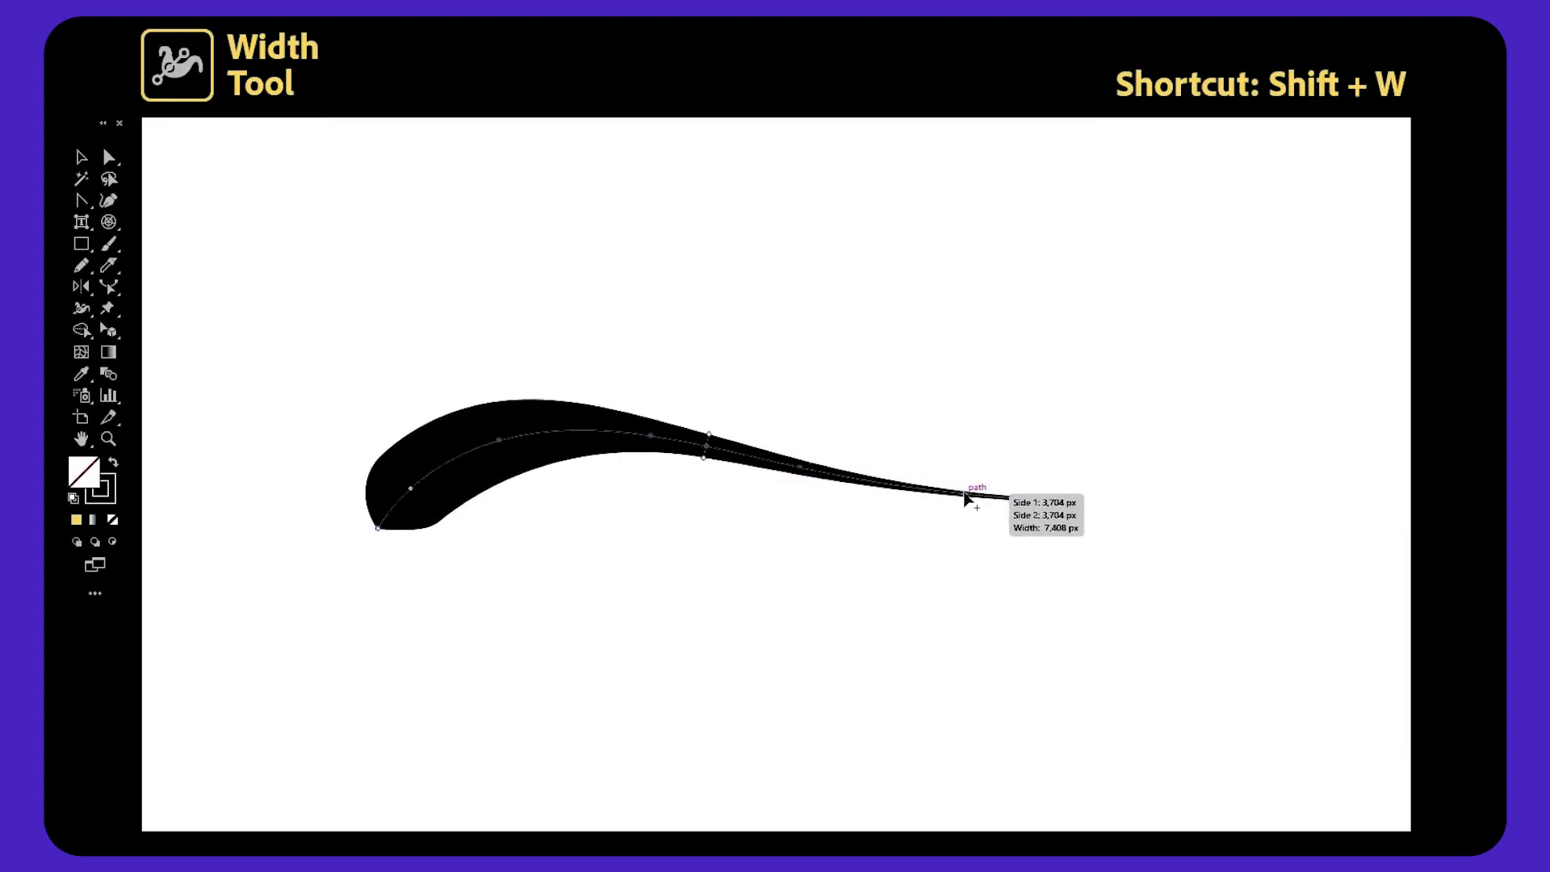
drag(962, 494, 965, 482)
mouse_move(967, 459)
mouse_down()
mouse_move(822, 471)
mouse_move(1023, 499)
mouse_move(1041, 373)
mouse_up()
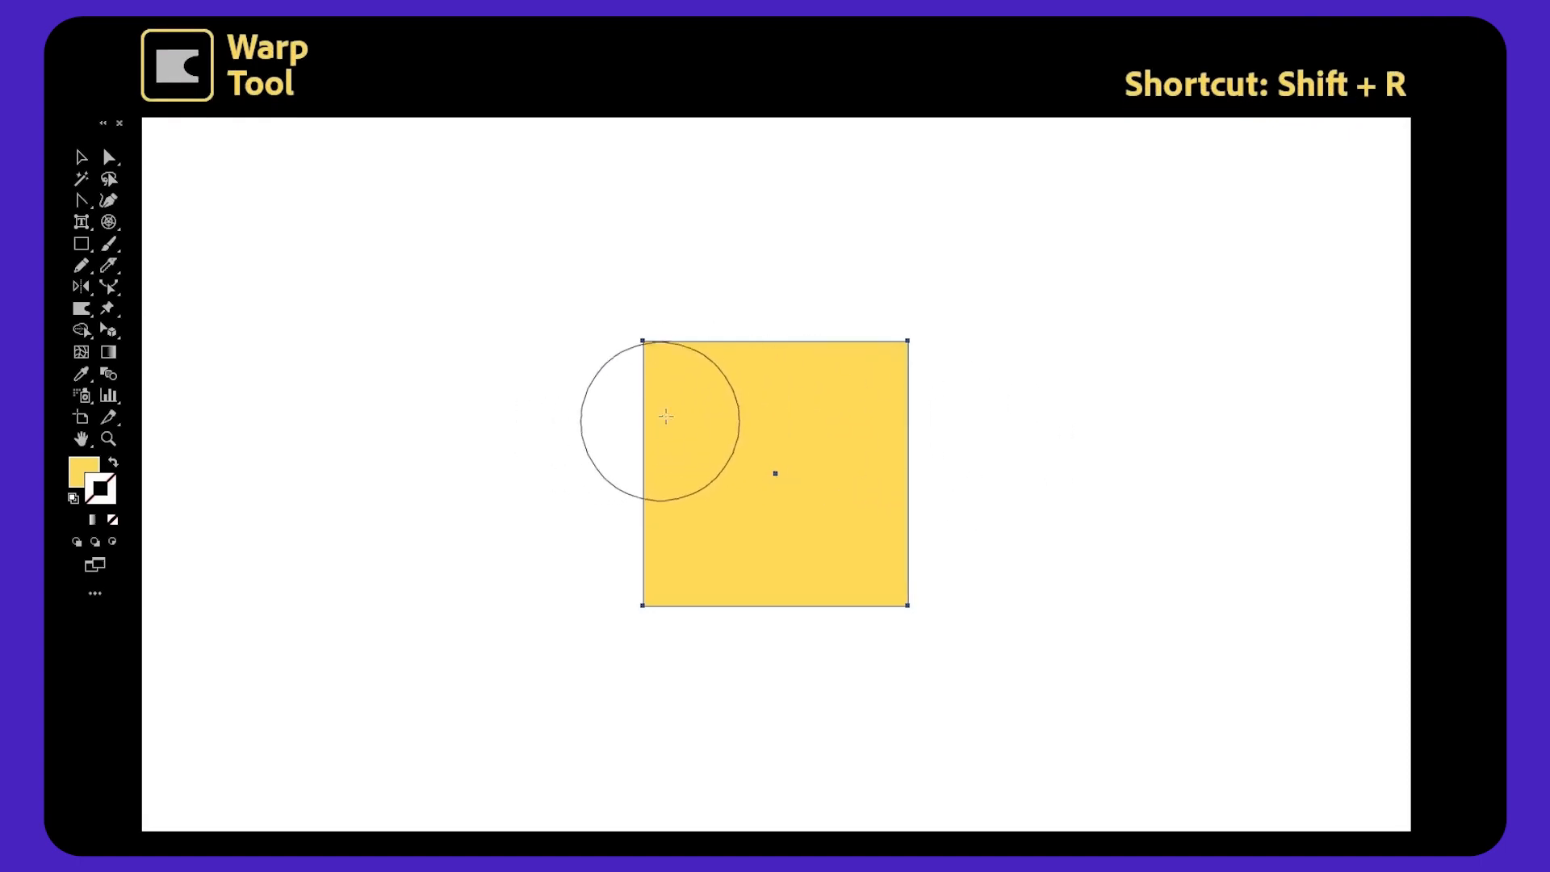
drag(668, 370, 570, 294)
drag(743, 374, 743, 232)
drag(811, 374, 872, 230)
drag(883, 377, 1002, 299)
mouse_move(889, 453)
mouse_down()
mouse_move(931, 434)
mouse_move(1086, 432)
mouse_up()
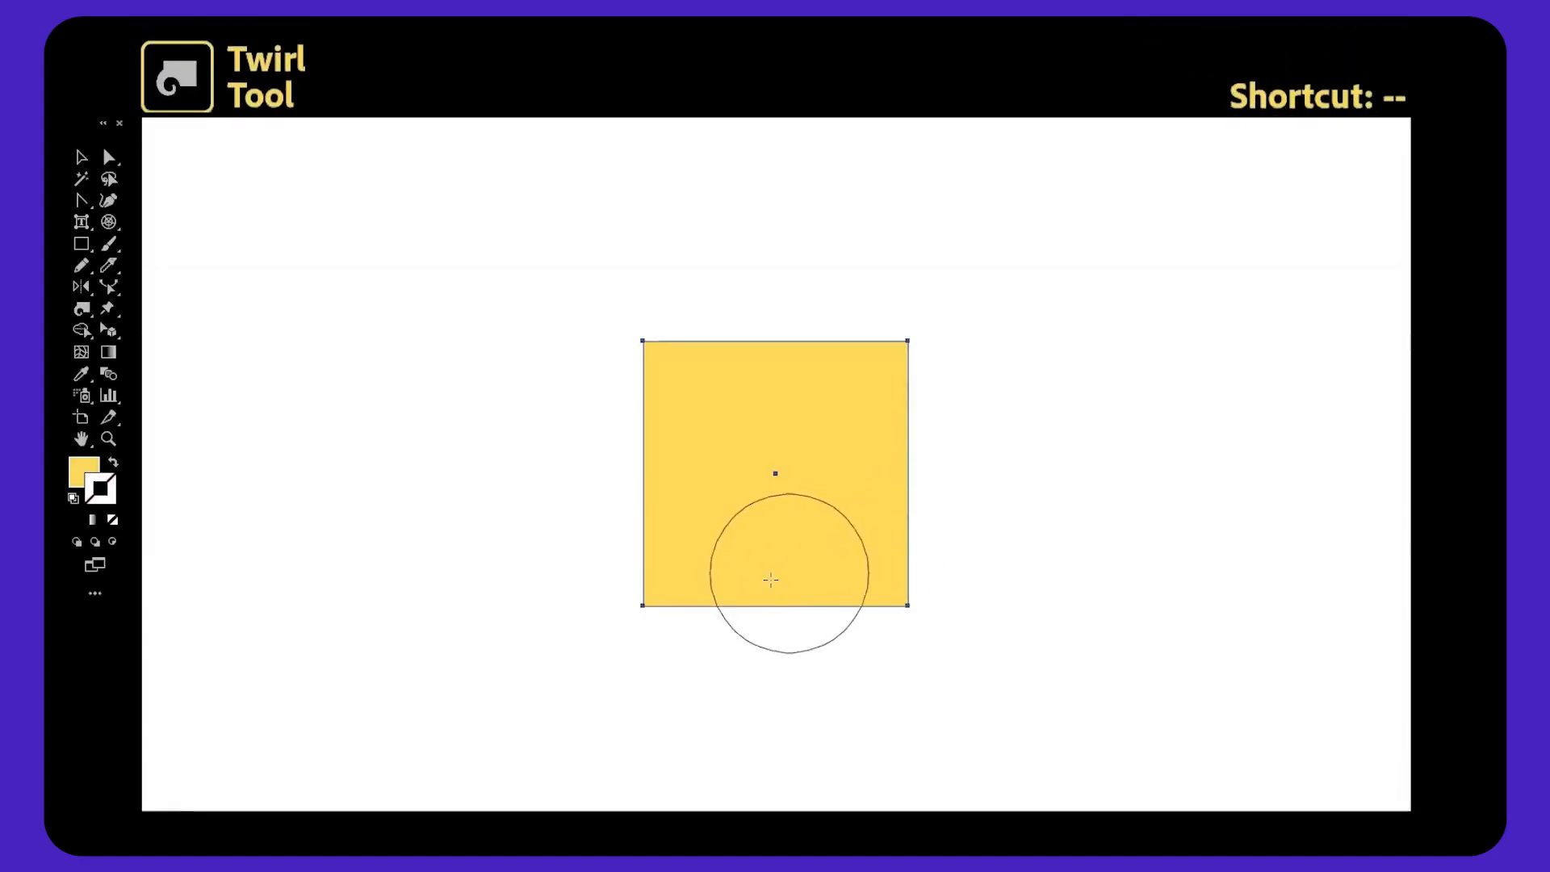
Twirl the yellow square's corners into spirals with the Twirl tool.
drag(646, 595, 652, 595)
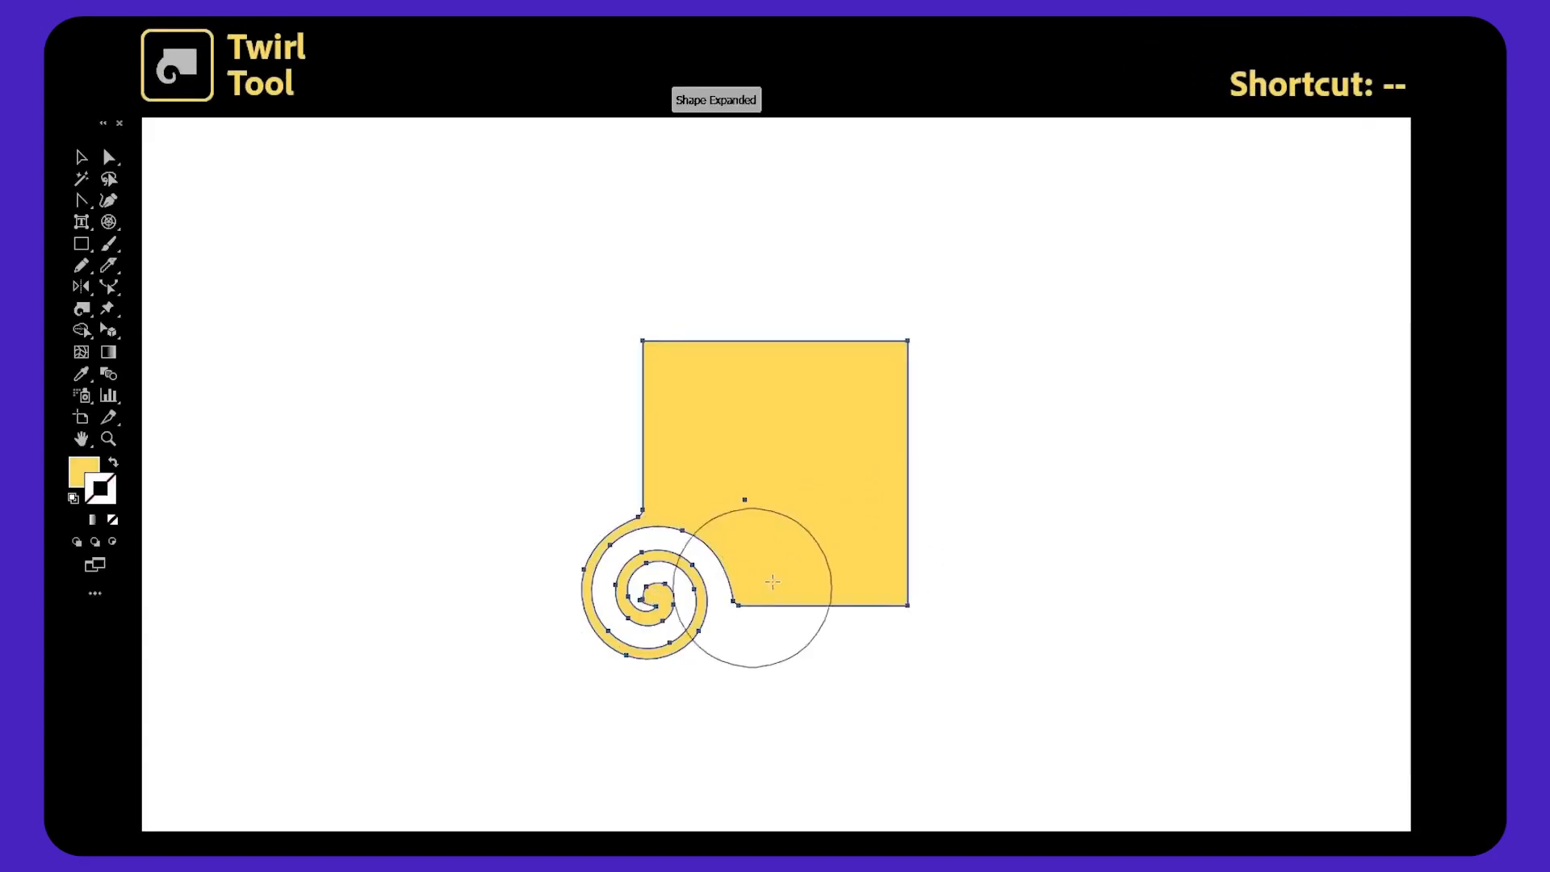
drag(907, 360, 888, 436)
drag(682, 363, 683, 363)
drag(931, 625, 917, 613)
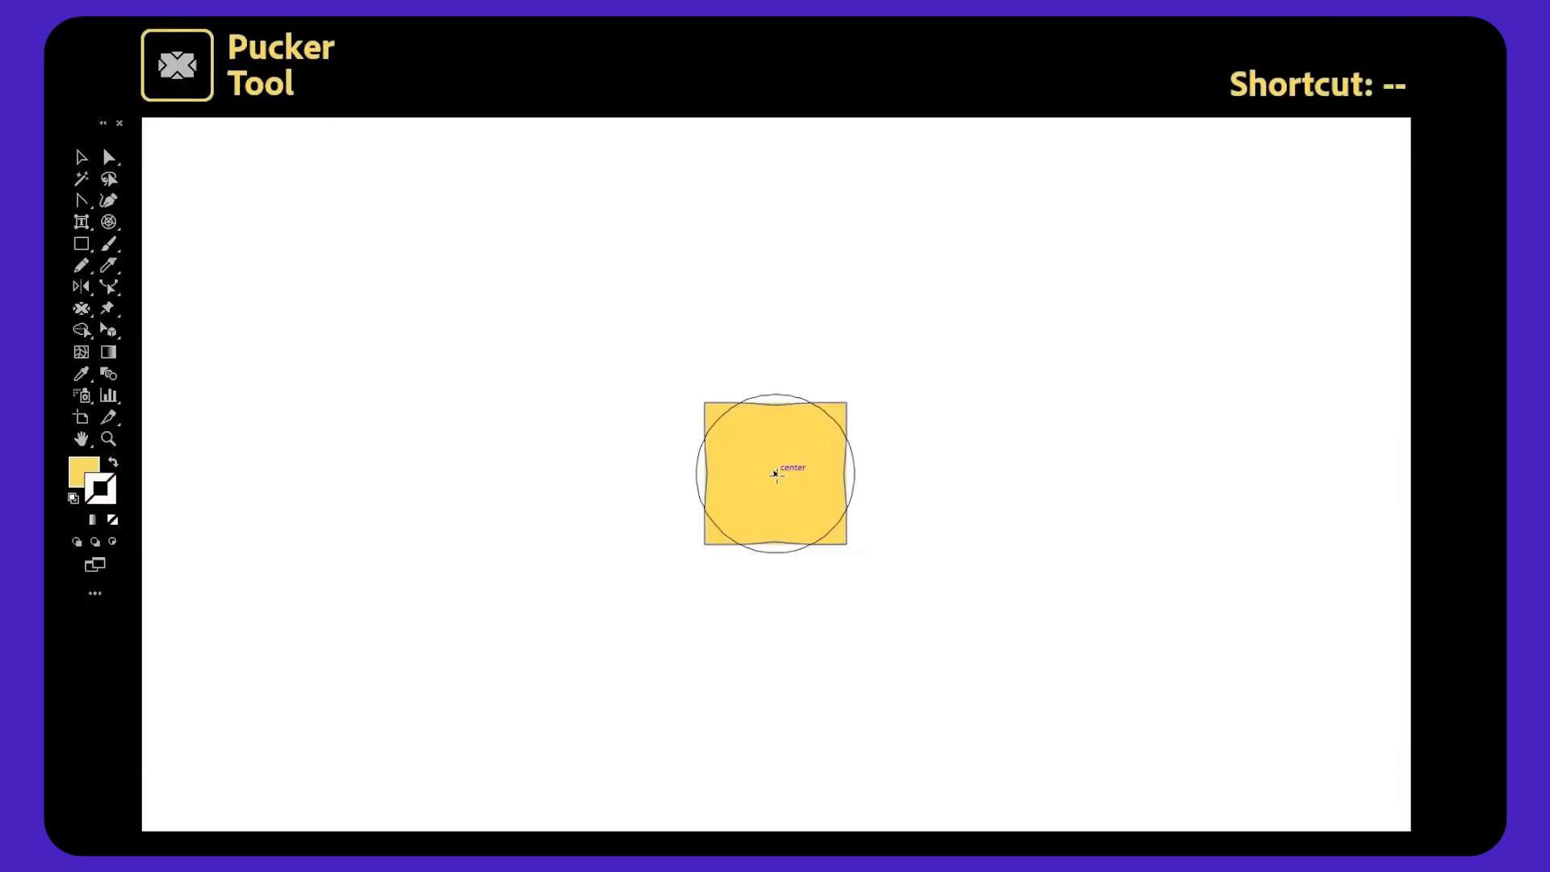
Pucker the square at its center and each corner into a four-petal shape with the Pucker tool.
drag(775, 476, 776, 476)
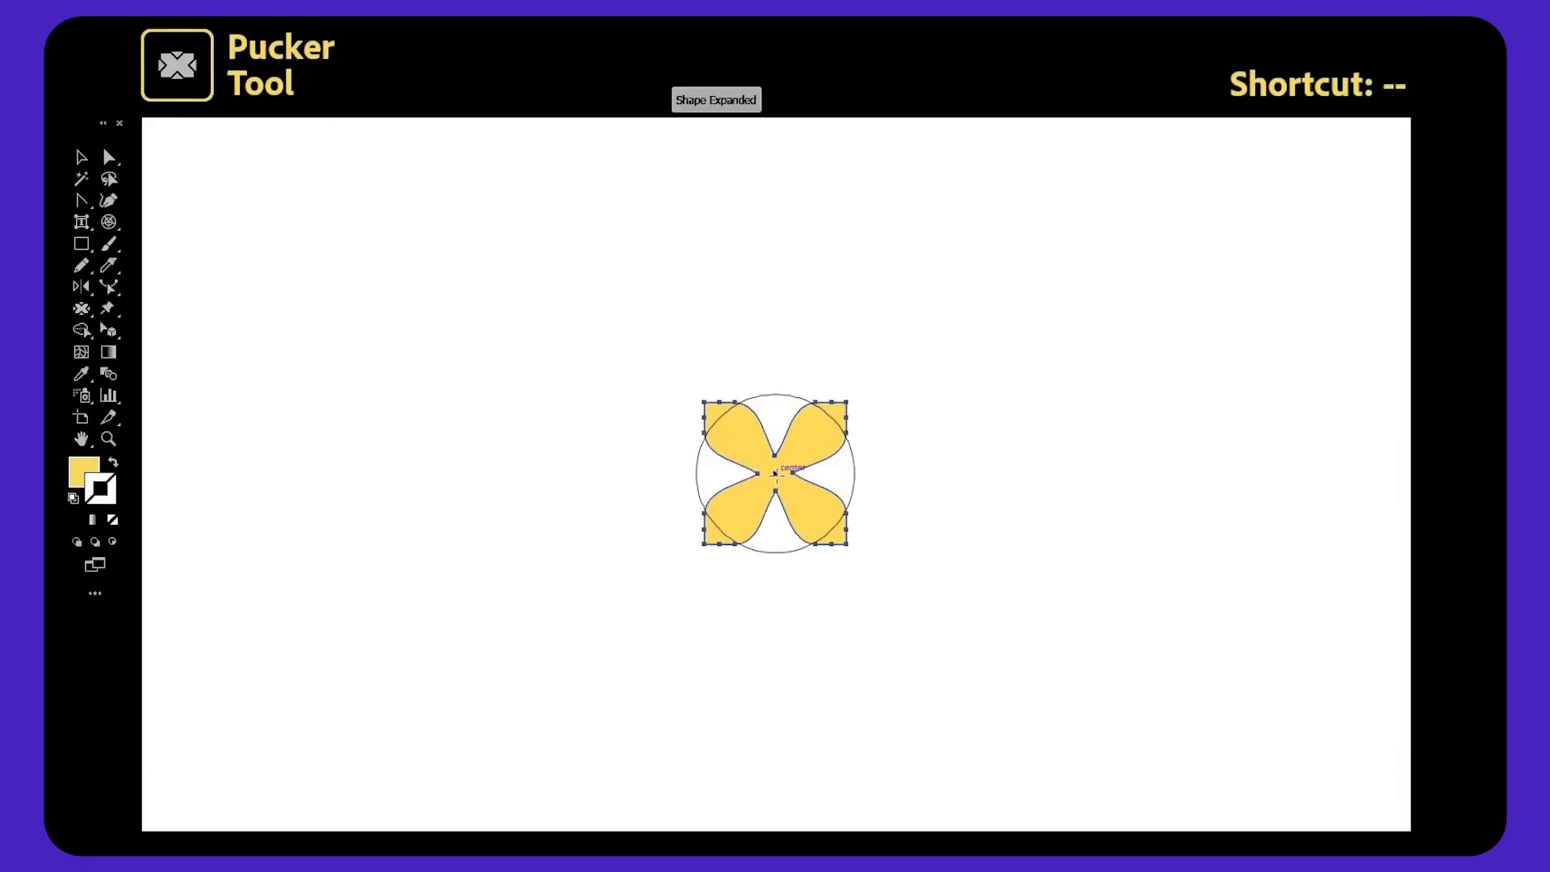
drag(846, 401, 846, 402)
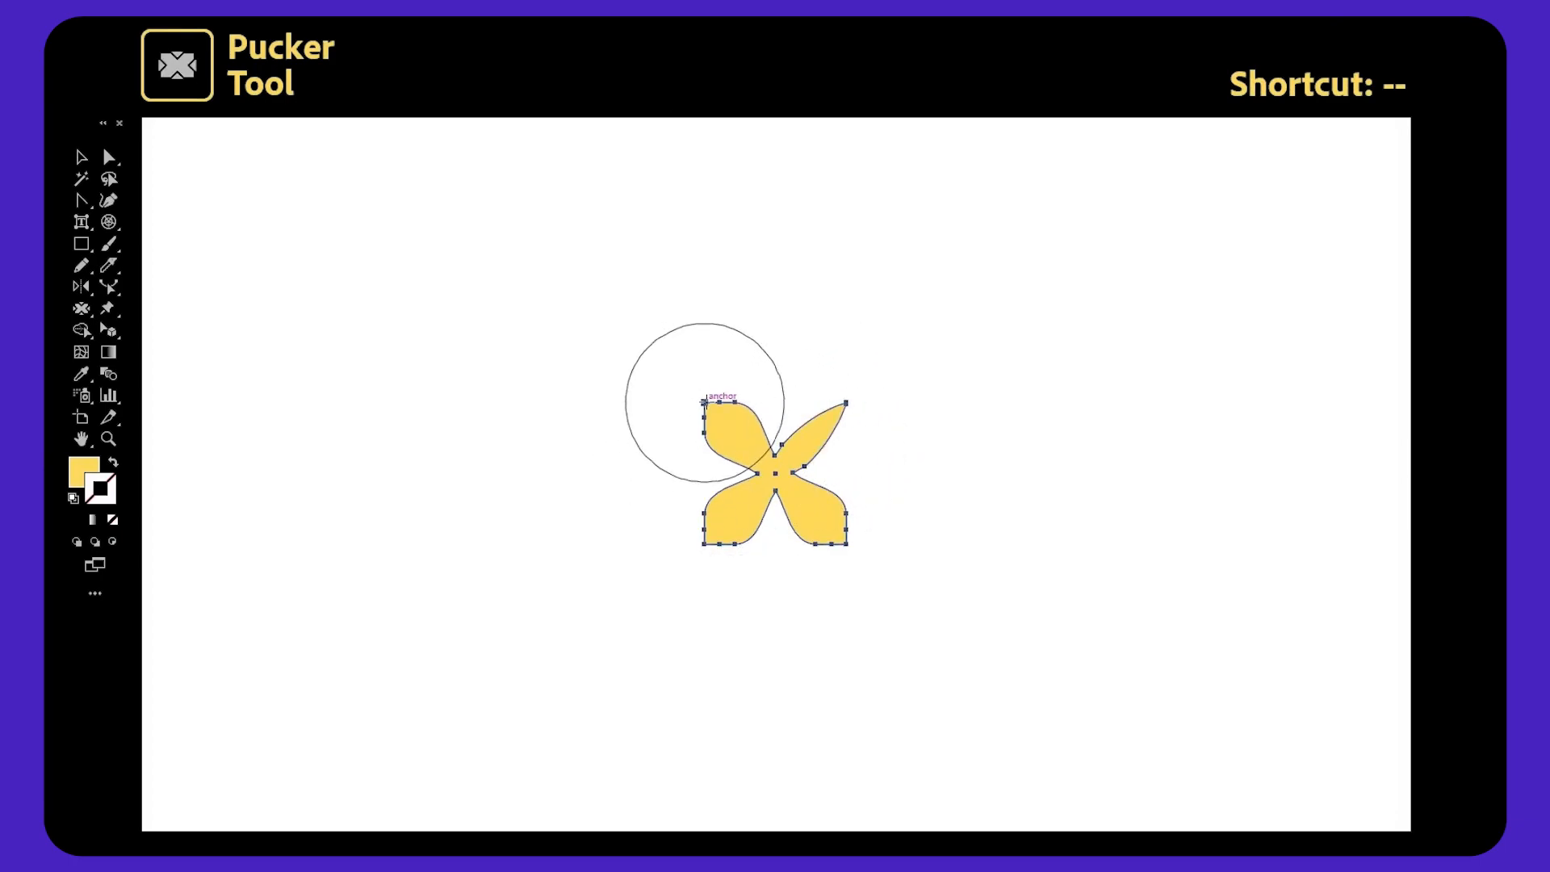
drag(703, 542, 703, 543)
drag(846, 543, 846, 543)
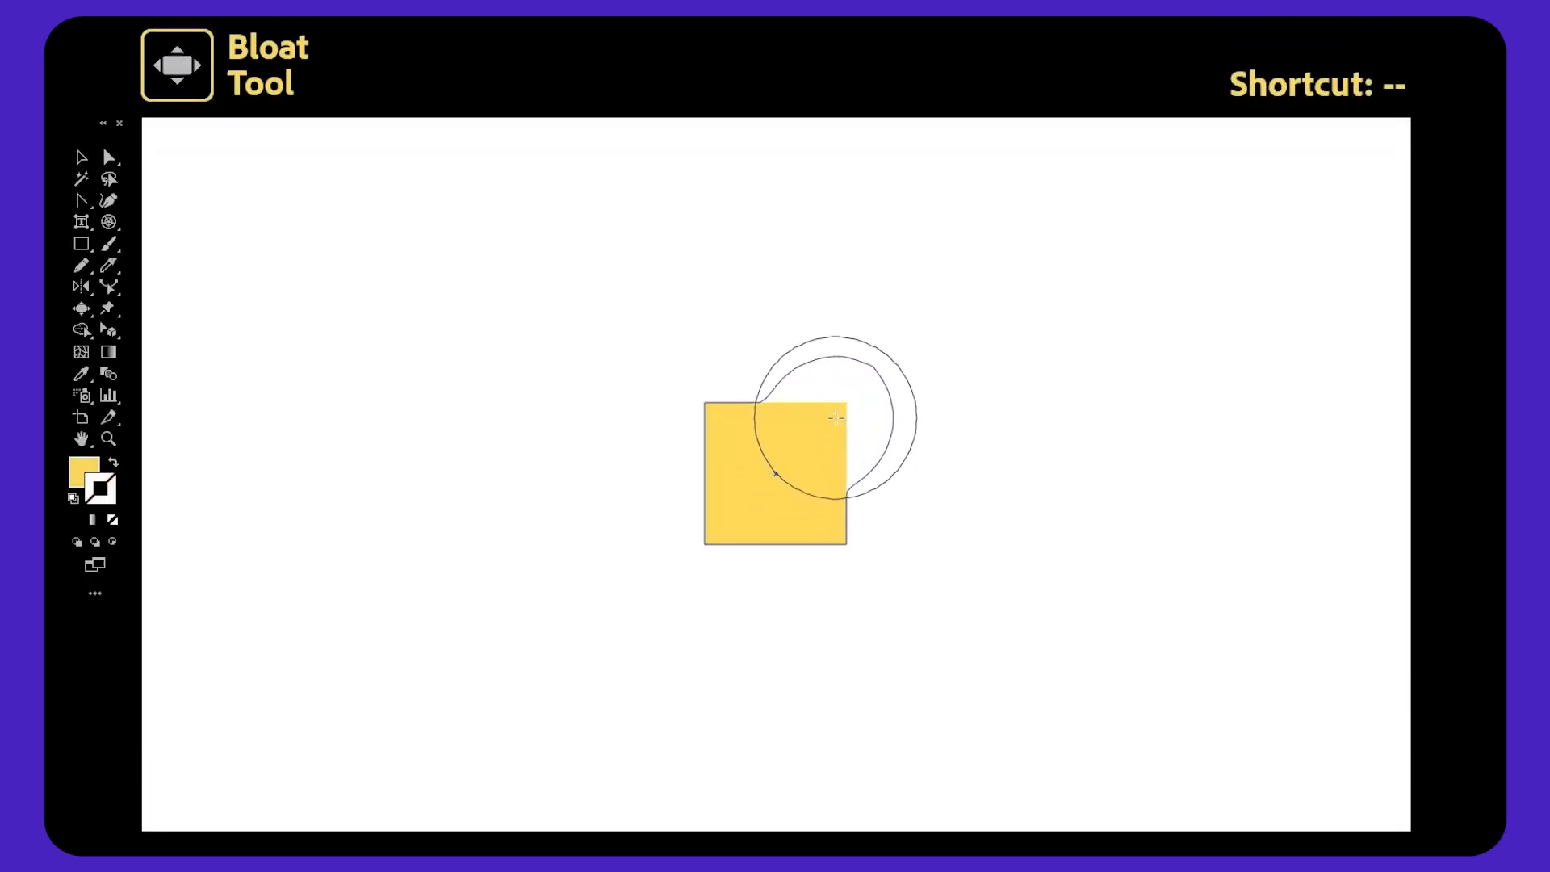
Bloat the yellow square's edges outward with the Bloat tool.
drag(835, 417, 781, 463)
mouse_move(723, 414)
mouse_down()
mouse_move(800, 416)
mouse_move(752, 372)
mouse_up()
drag(722, 529, 721, 533)
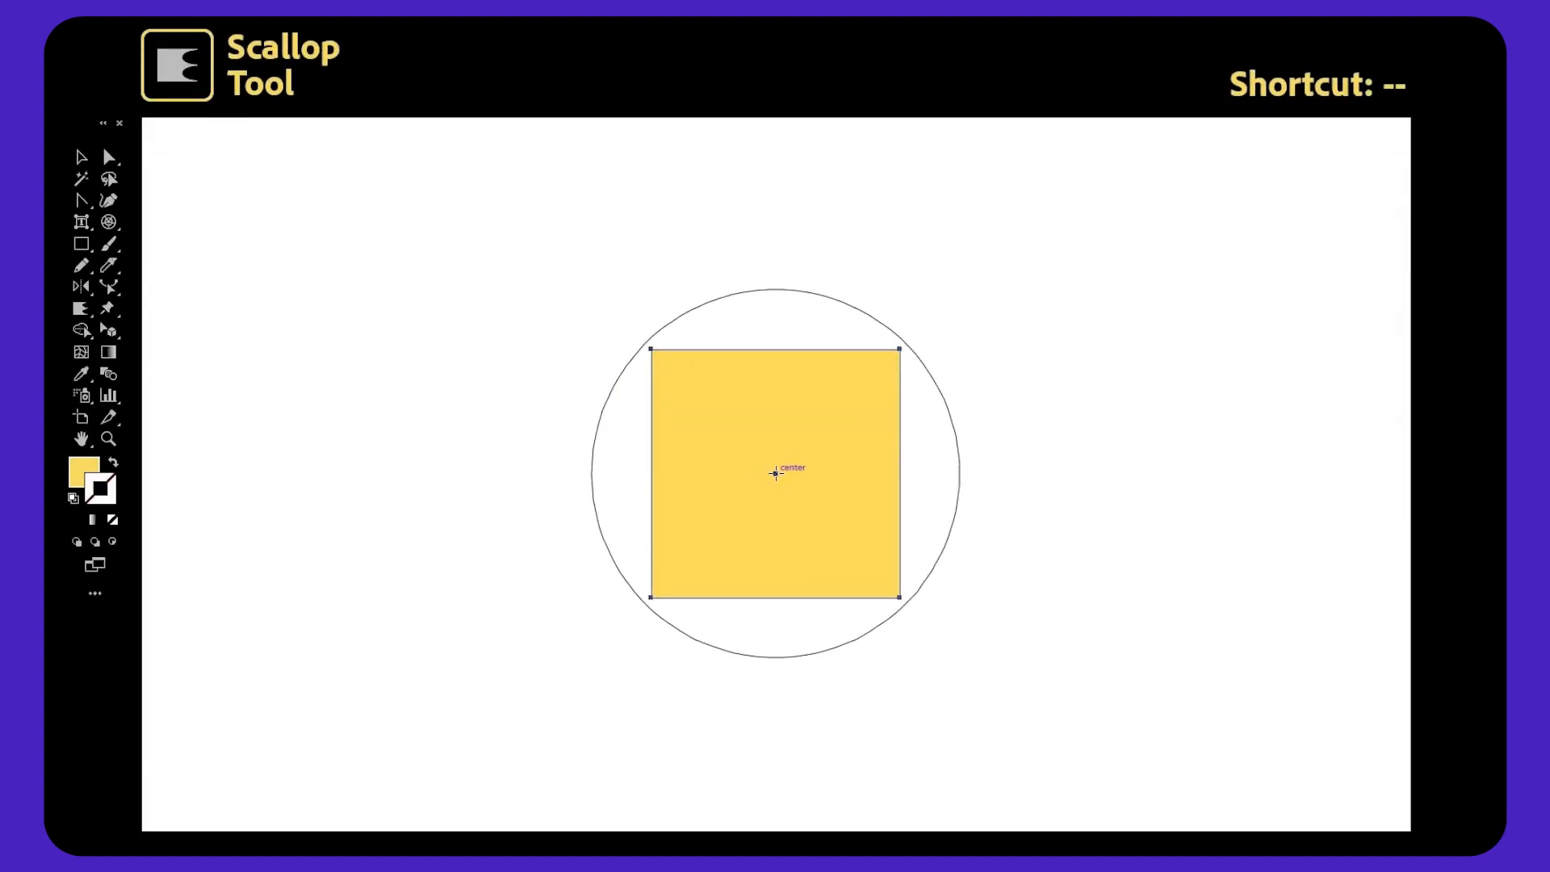
Hold the Scallop tool over the square's center to turn it into a spiky burst.
drag(775, 474, 775, 473)
key(v)
drag(907, 474, 1104, 474)
click(1159, 487)
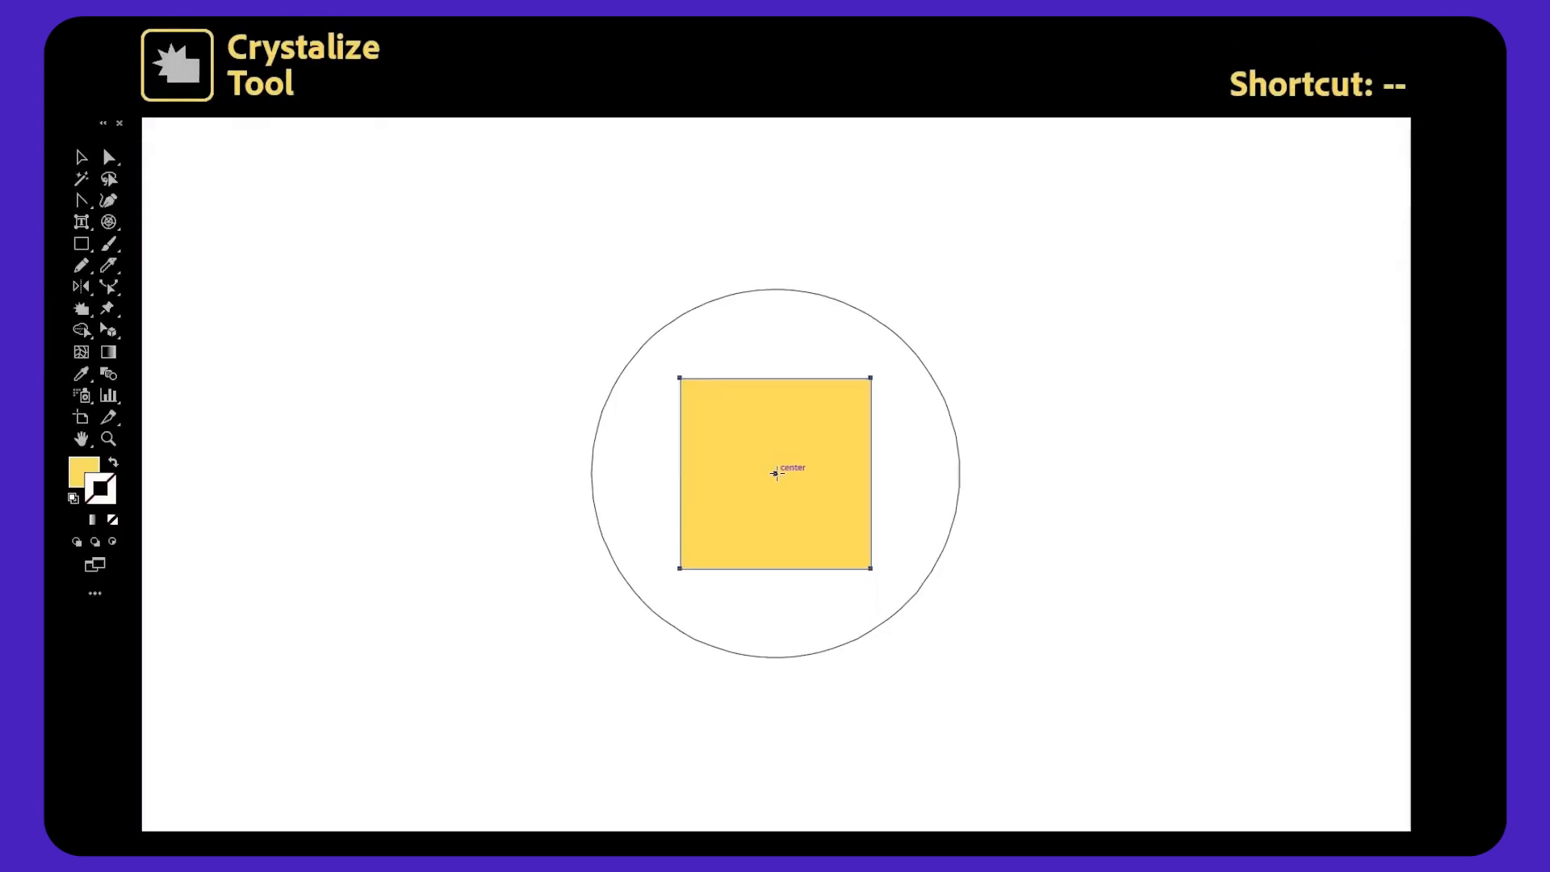
Hold the Crystallize tool over the square's center to give it a jagged sun-like edge.
drag(775, 473, 775, 473)
click(1183, 483)
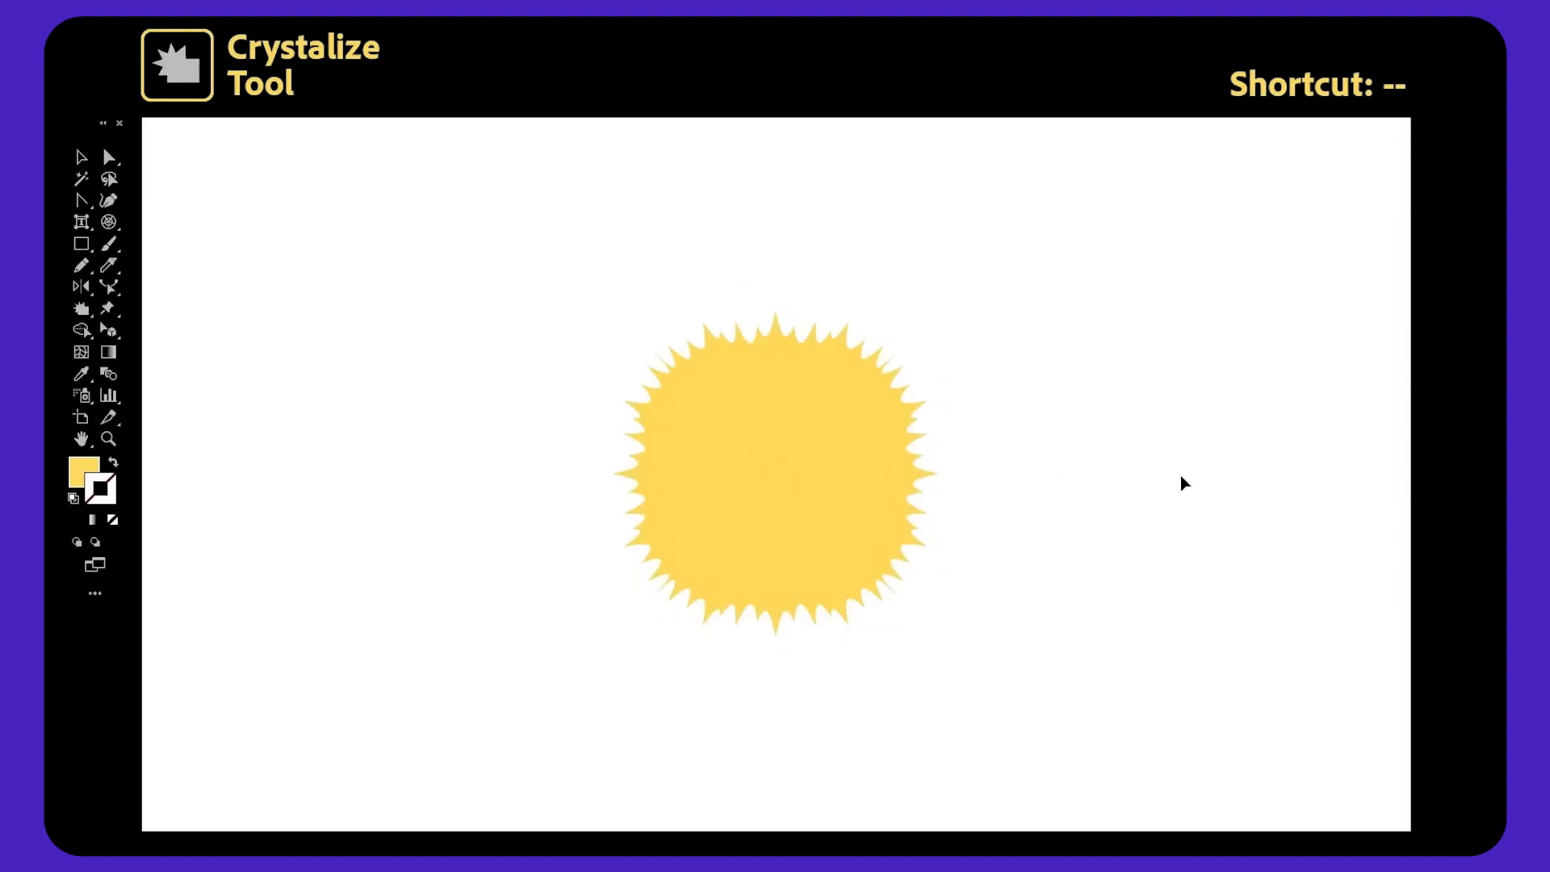
click(913, 469)
drag(939, 478, 1020, 485)
click(1151, 508)
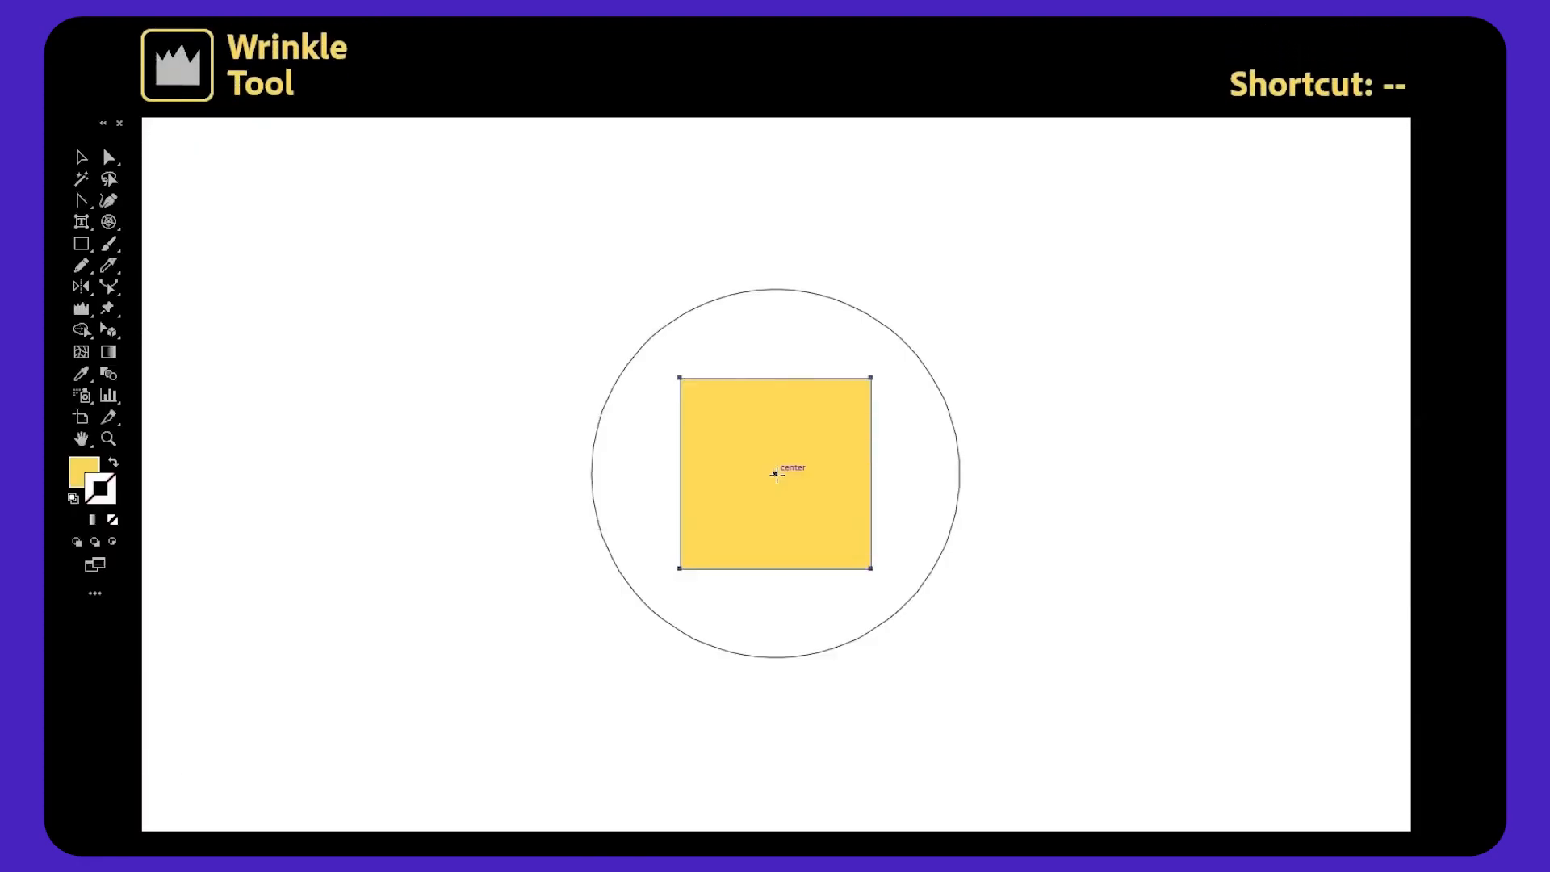
Wrinkle the yellow square from its center with the Wrinkle tool.
mouse_move(776, 474)
mouse_down()
mouse_move(670, 451)
mouse_move(645, 468)
mouse_move(836, 411)
mouse_move(870, 485)
mouse_move(902, 500)
mouse_move(906, 548)
mouse_move(807, 568)
mouse_move(816, 508)
mouse_move(782, 426)
mouse_up()
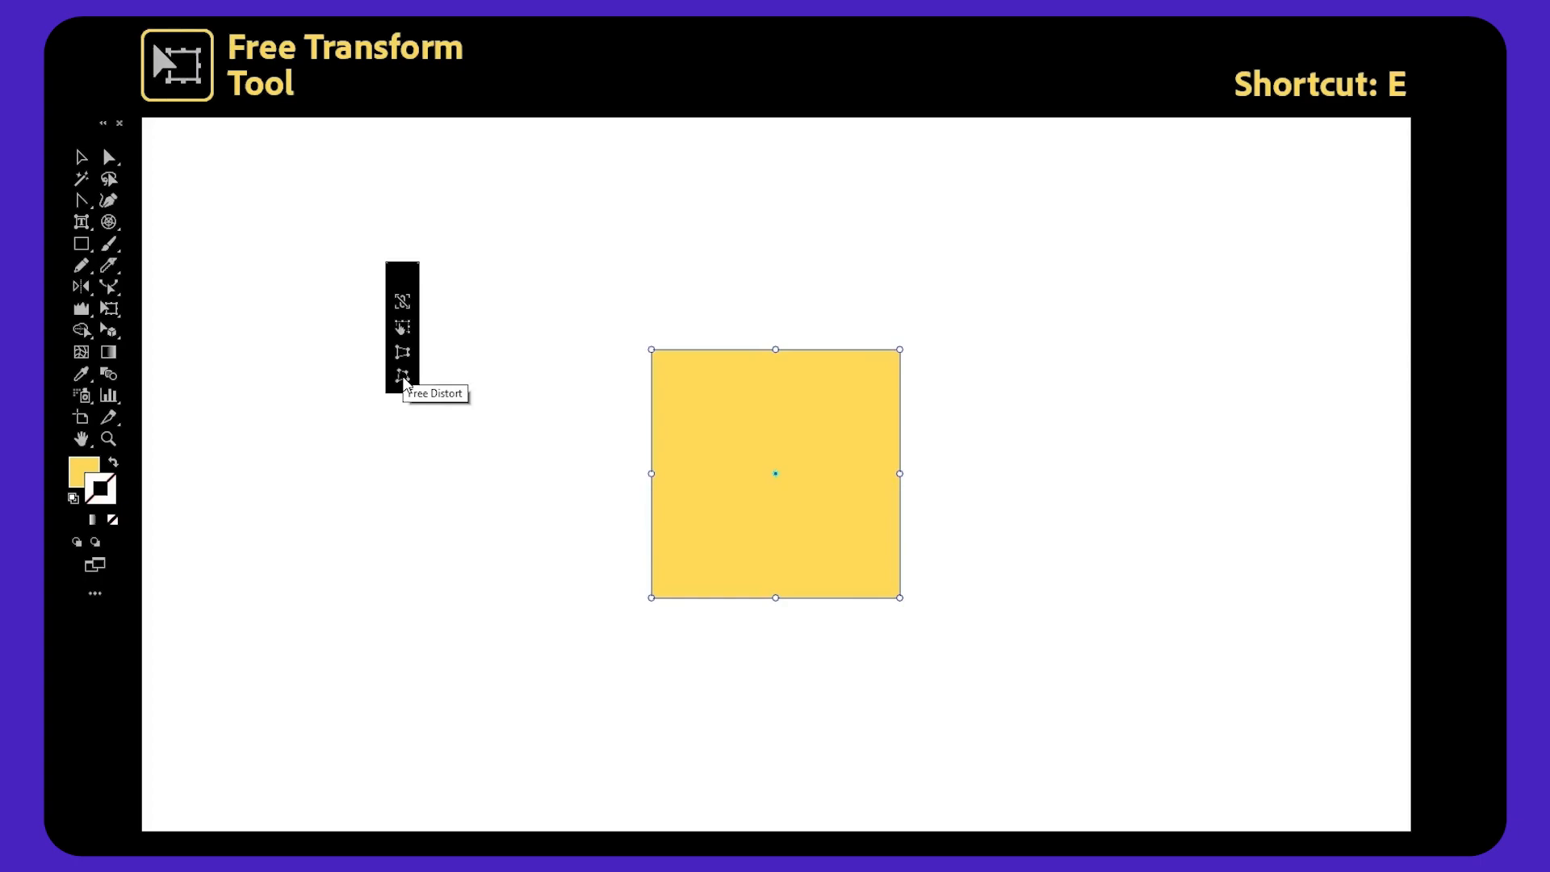
Distort the yellow square by dragging its edge and corners with the Free Transform tool, then deselect.
drag(777, 349, 900, 357)
drag(651, 361, 560, 232)
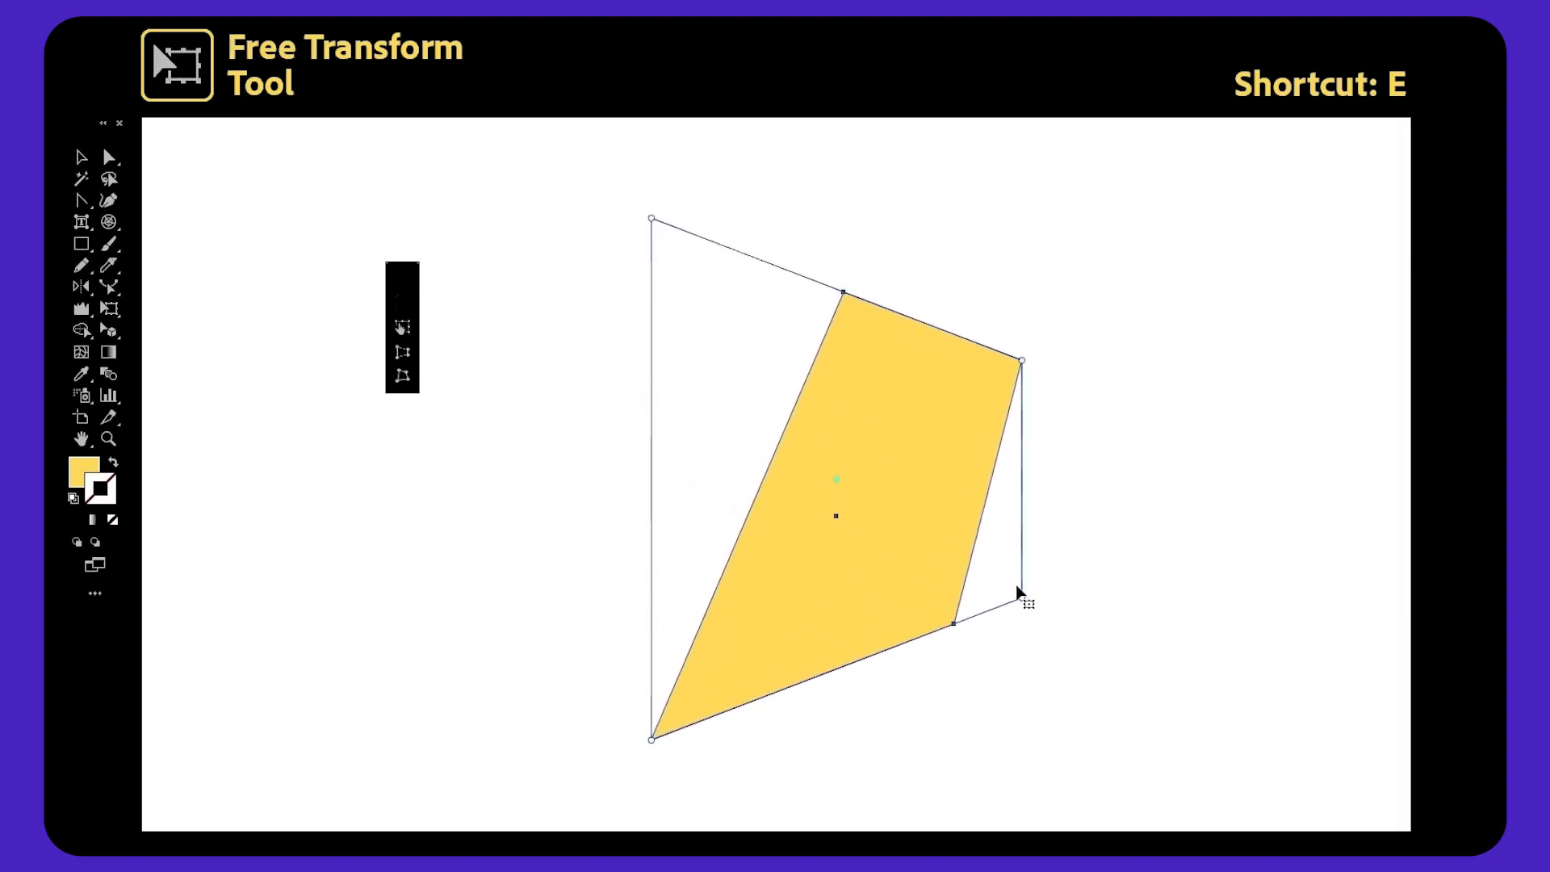
drag(1022, 599, 1157, 628)
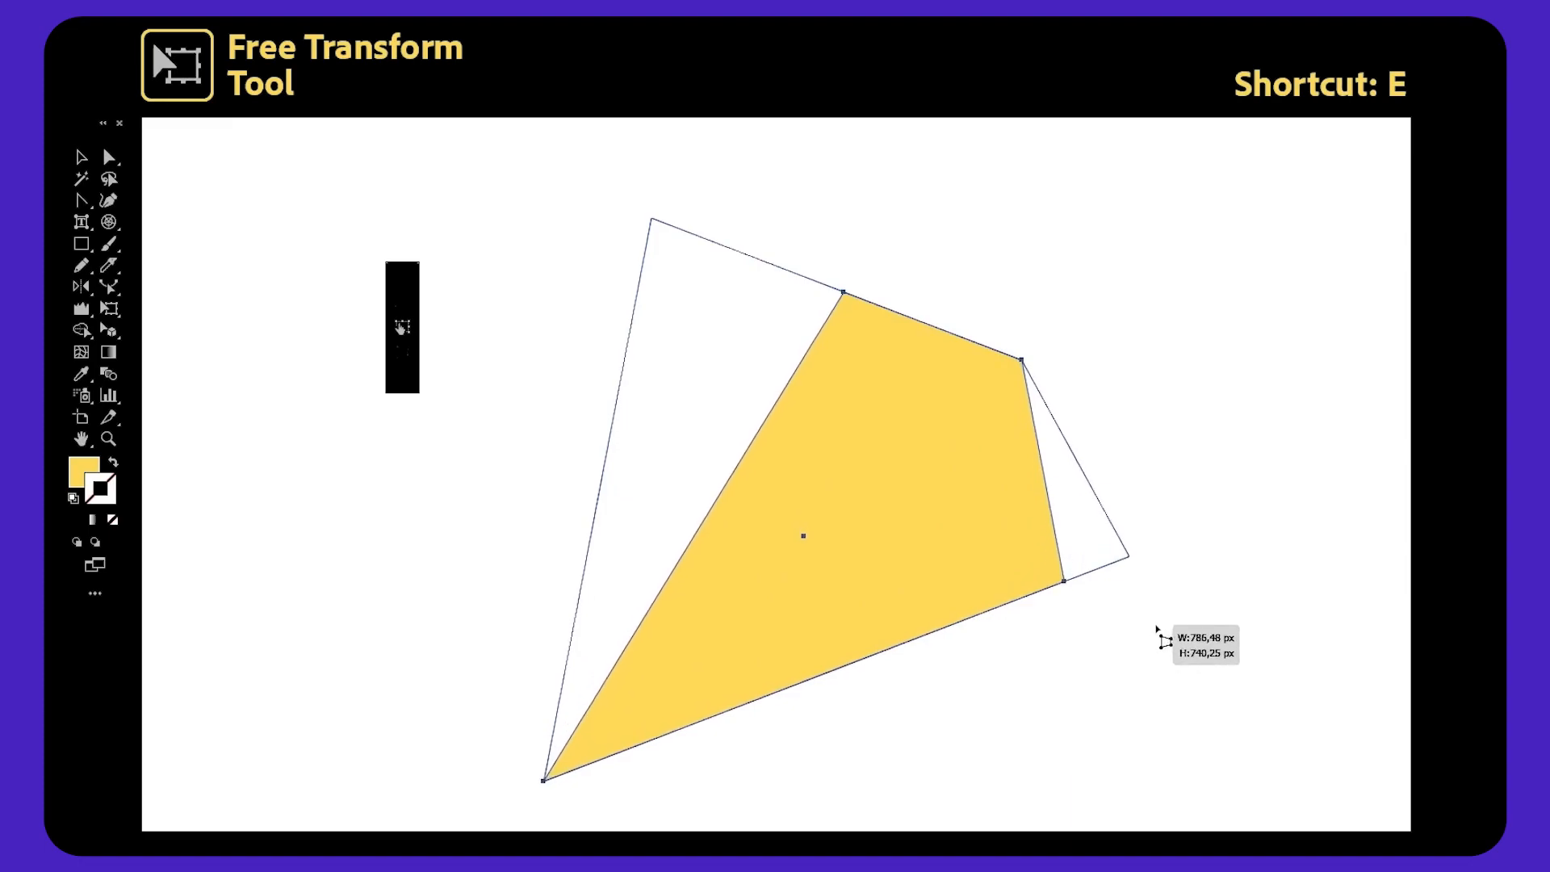
key(ctrl+shift+a)
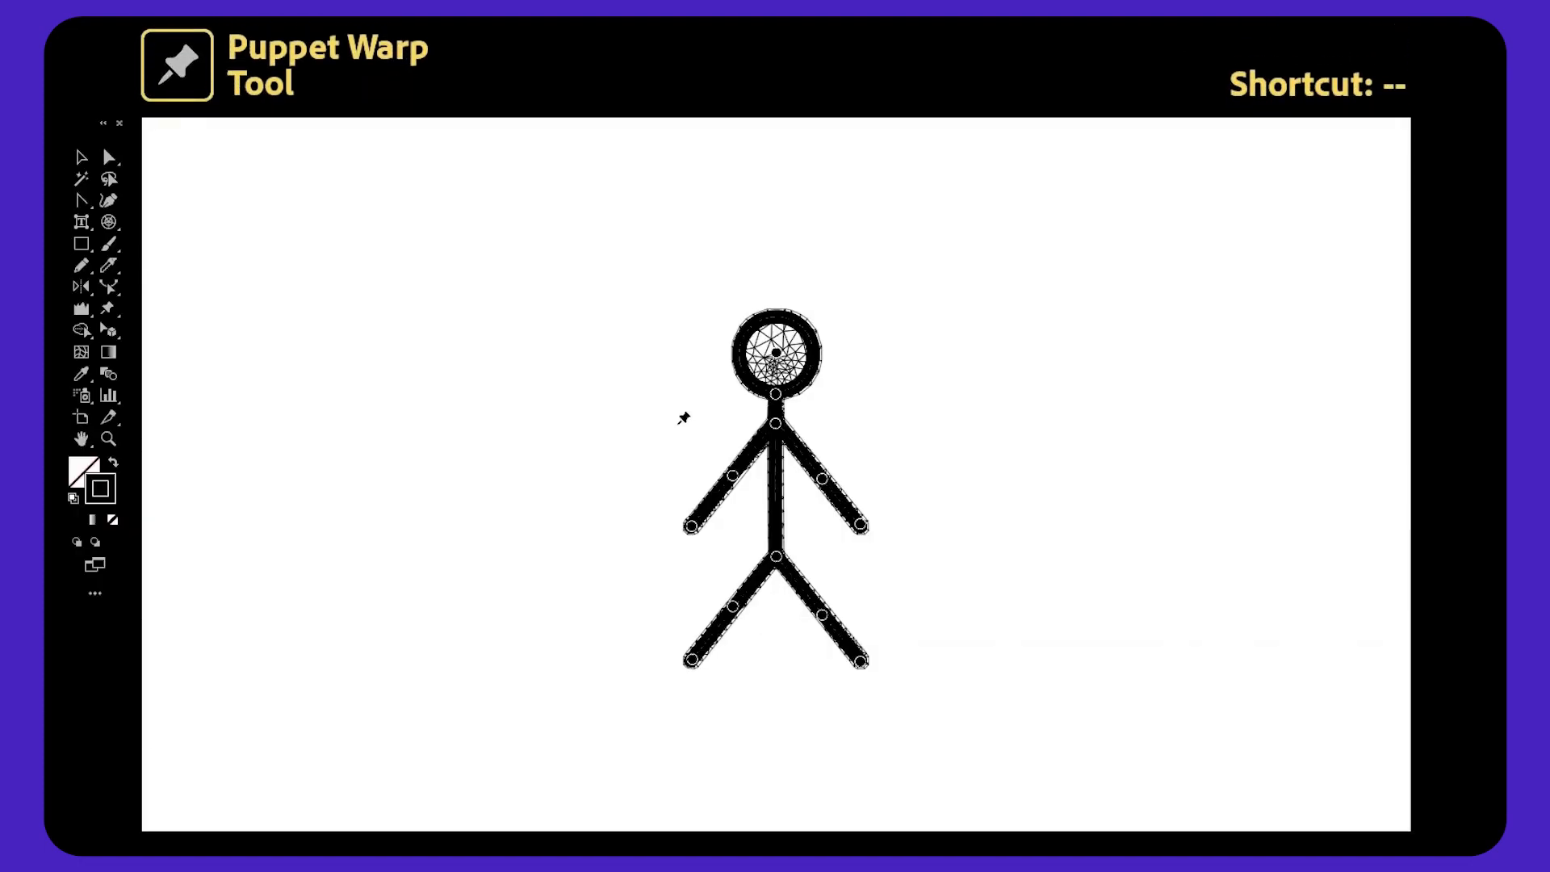
Move the stick figure's arm and leg pins with Puppet Warp into a running pose.
drag(862, 526, 879, 439)
drag(694, 527, 798, 524)
drag(823, 616, 842, 577)
drag(860, 660, 822, 666)
drag(841, 575, 816, 577)
mouse_move(733, 606)
mouse_down()
mouse_move(754, 626)
mouse_move(676, 613)
mouse_move(751, 636)
mouse_move(740, 623)
mouse_up()
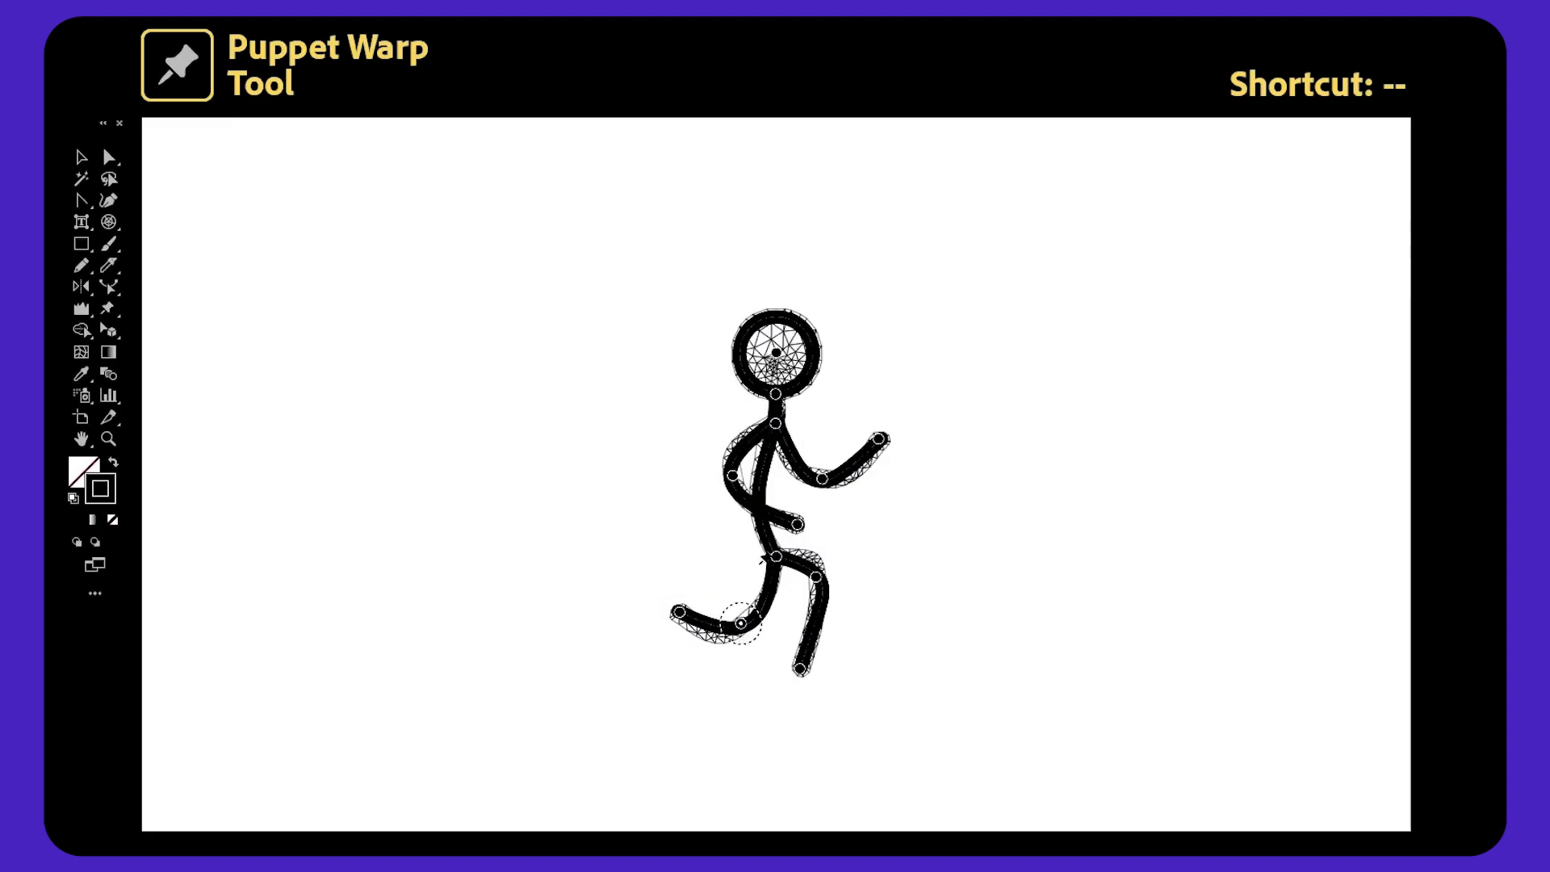
Add a pin at the stick figure's torso, tilt its head, and deselect.
click(759, 490)
drag(759, 492, 773, 492)
click(776, 490)
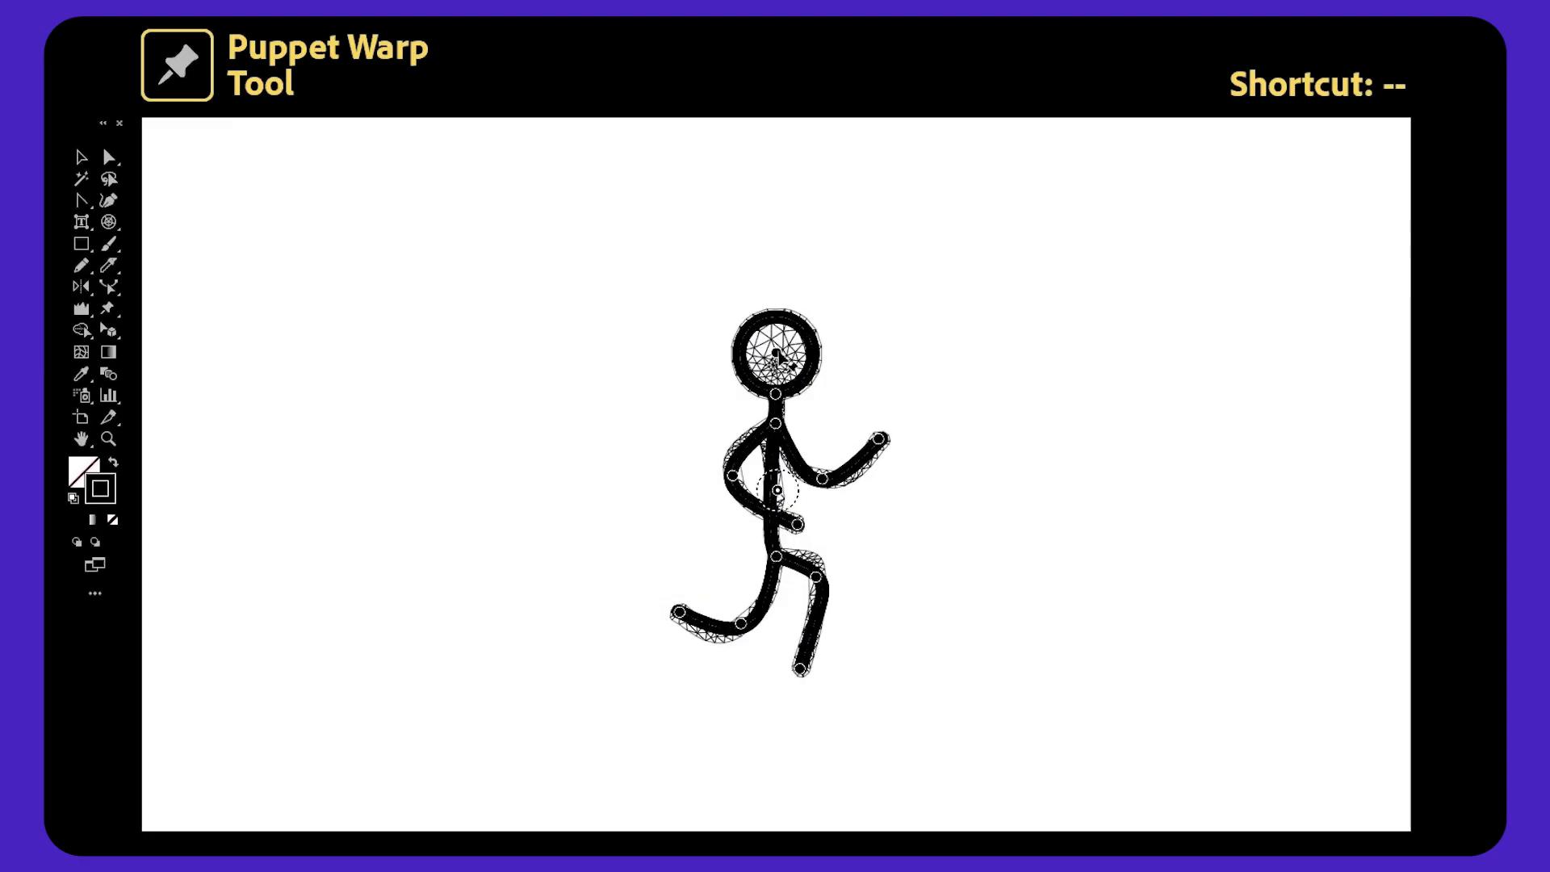
drag(776, 395, 774, 355)
click(788, 353)
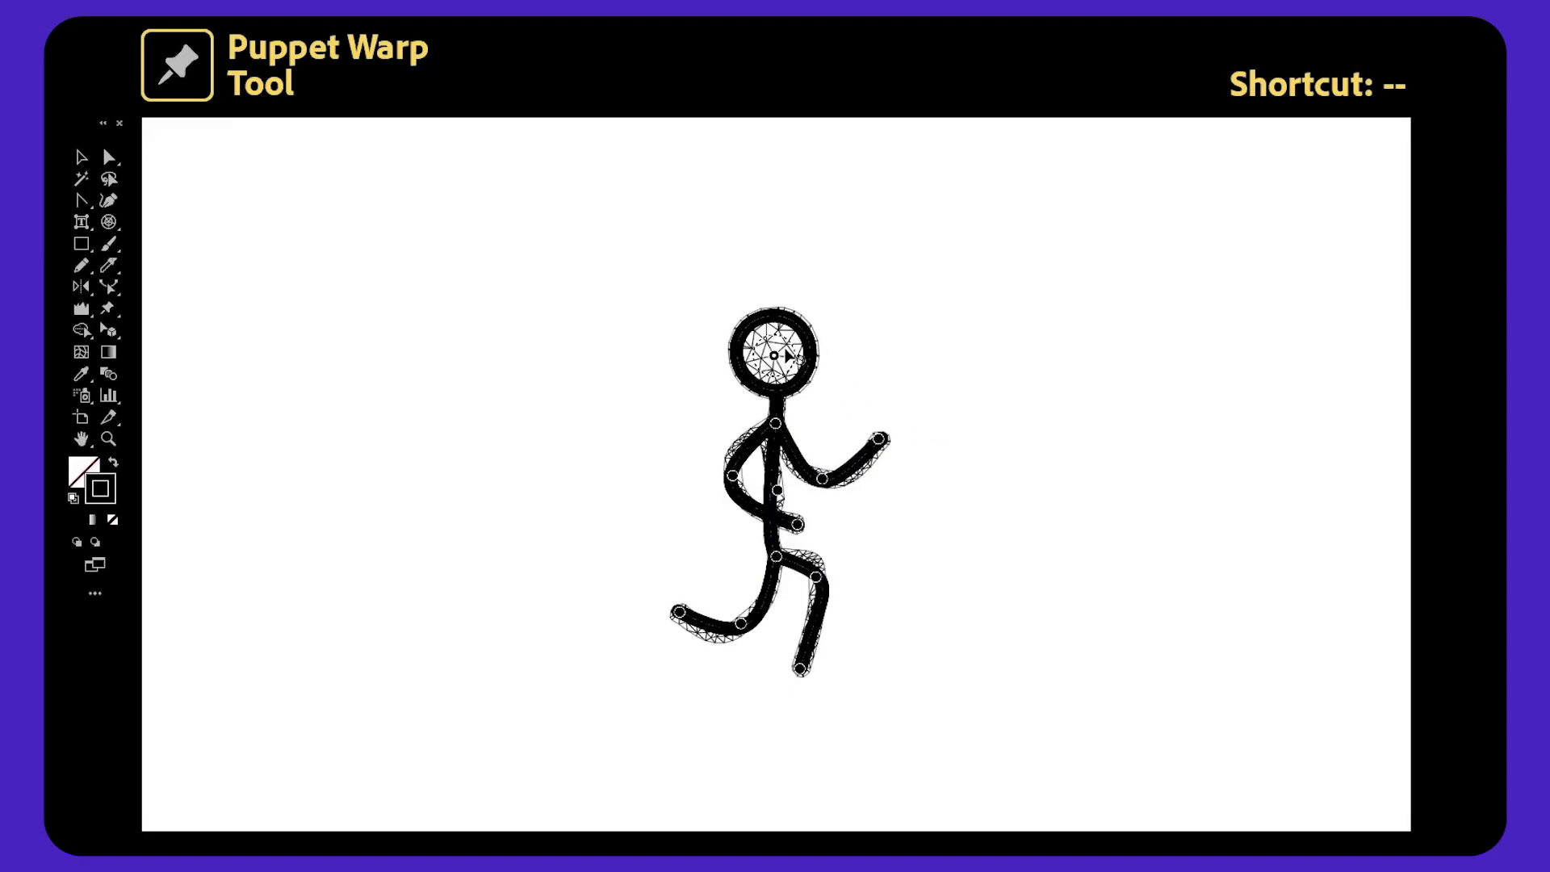
key(v)
click(1029, 402)
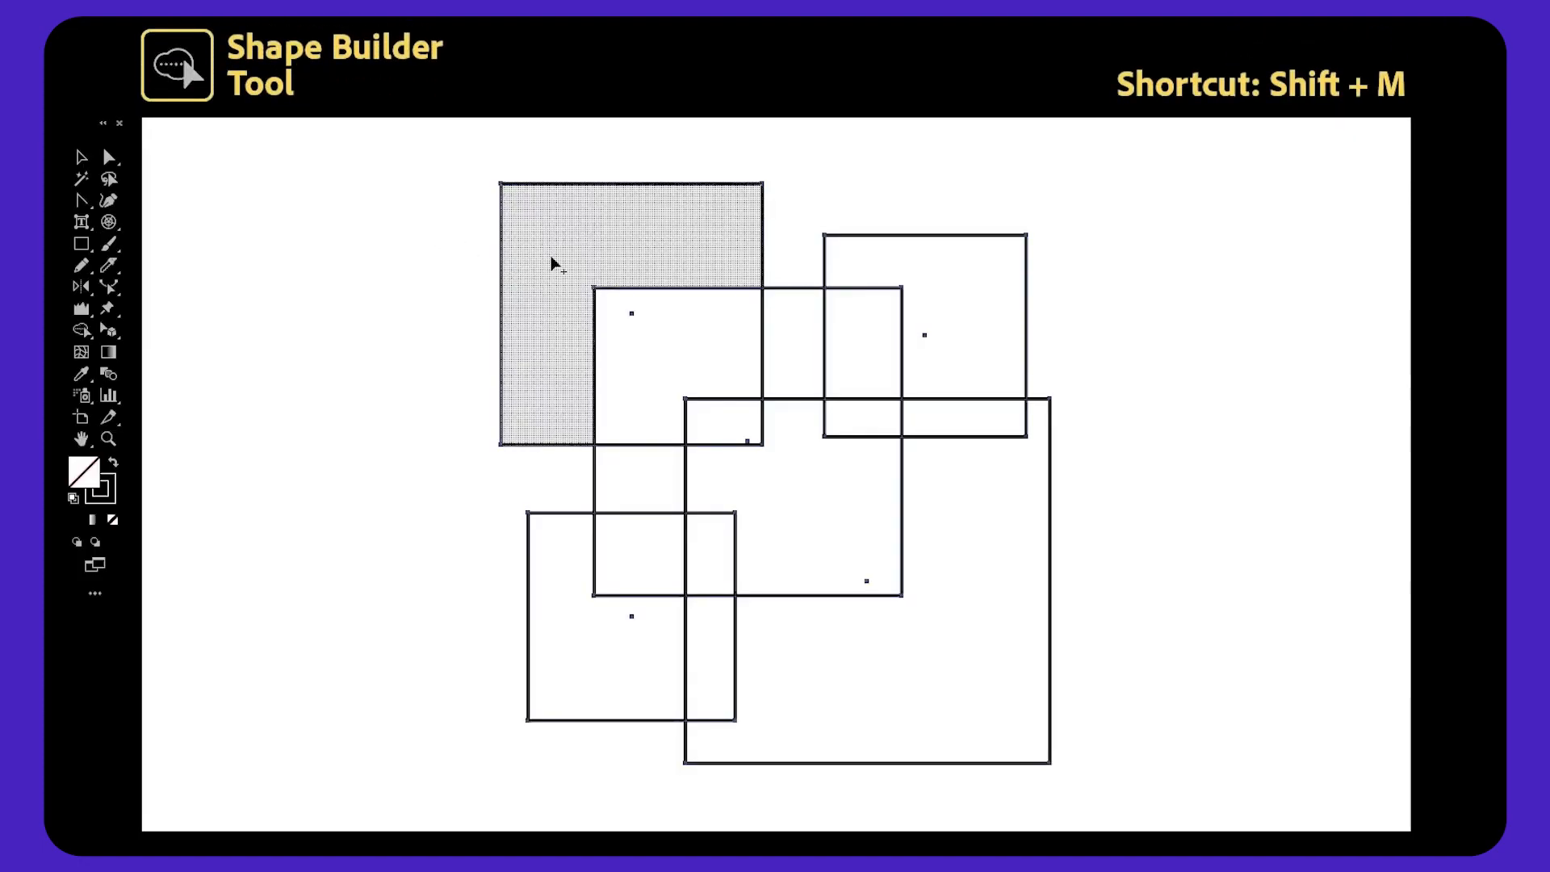
Merge regions of the overlapping squares by dragging across them with the Shape Builder tool.
drag(640, 255, 664, 312)
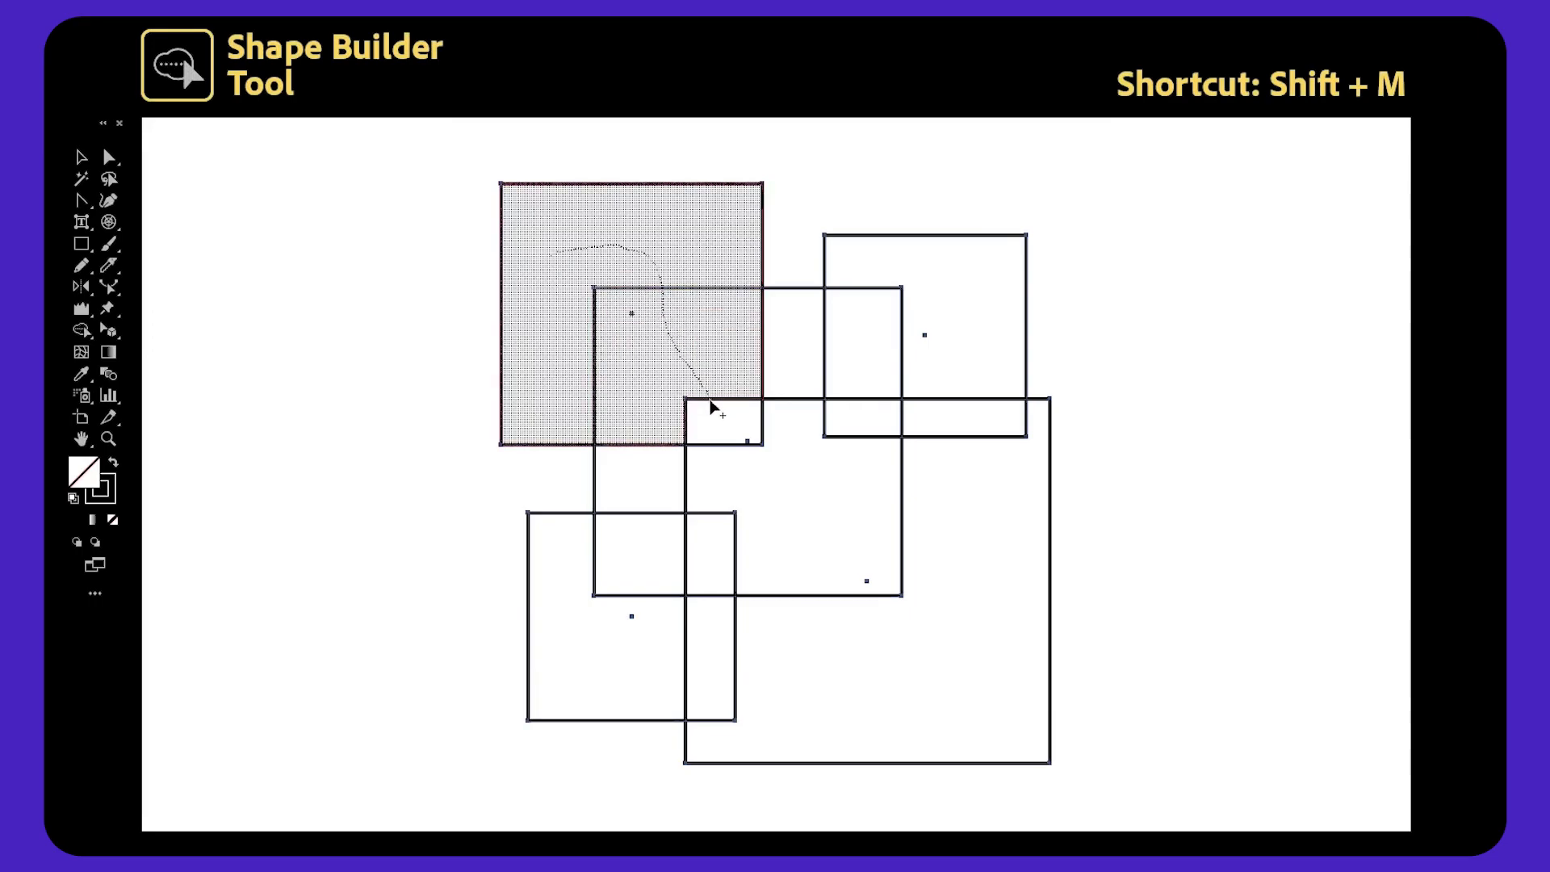
drag(710, 400, 671, 455)
mouse_move(654, 517)
mouse_down()
mouse_move(585, 595)
mouse_move(588, 626)
mouse_up()
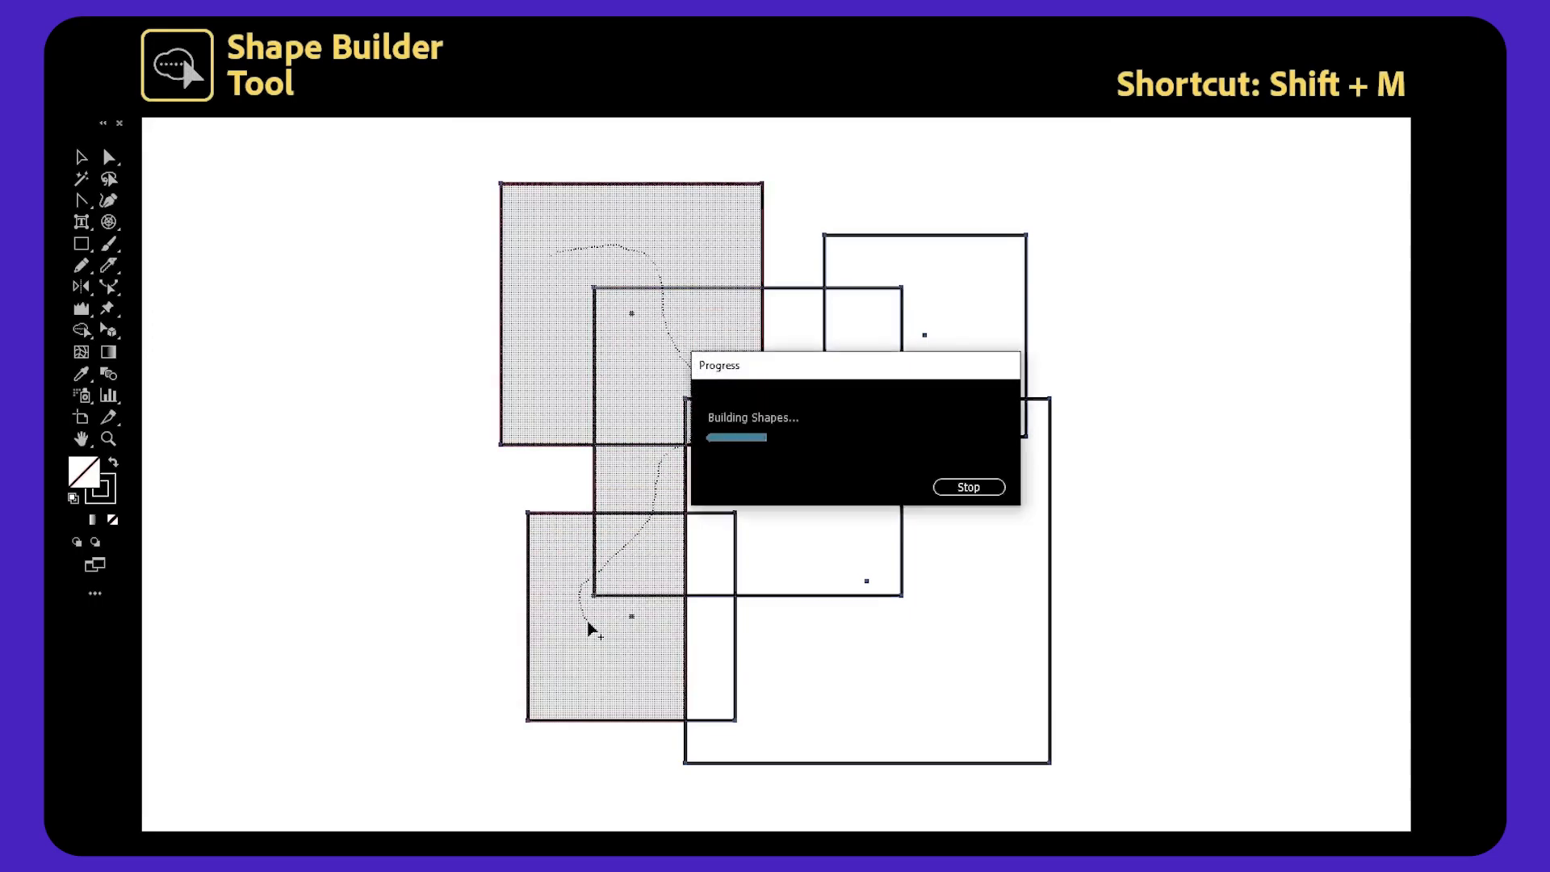
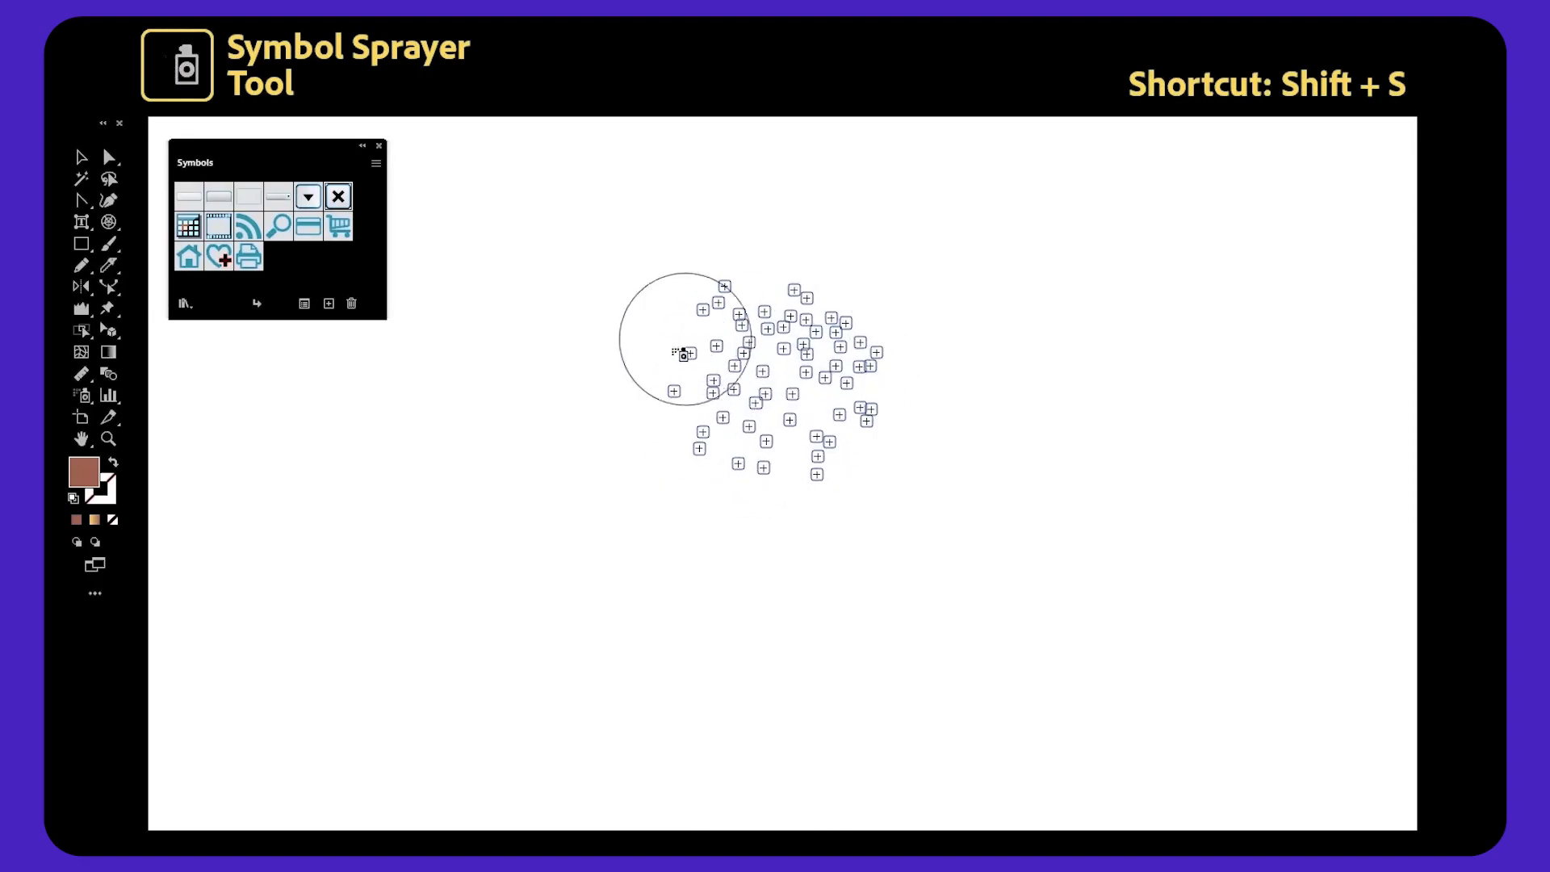
Spray the close-button symbol across the artboard with the Symbol Sprayer, then enlarge the symbol set's bounding box.
mouse_move(682, 353)
mouse_down()
mouse_move(699, 506)
mouse_move(814, 479)
mouse_up()
mouse_move(660, 449)
mouse_down()
mouse_move(738, 472)
mouse_move(697, 421)
mouse_move(718, 465)
mouse_up()
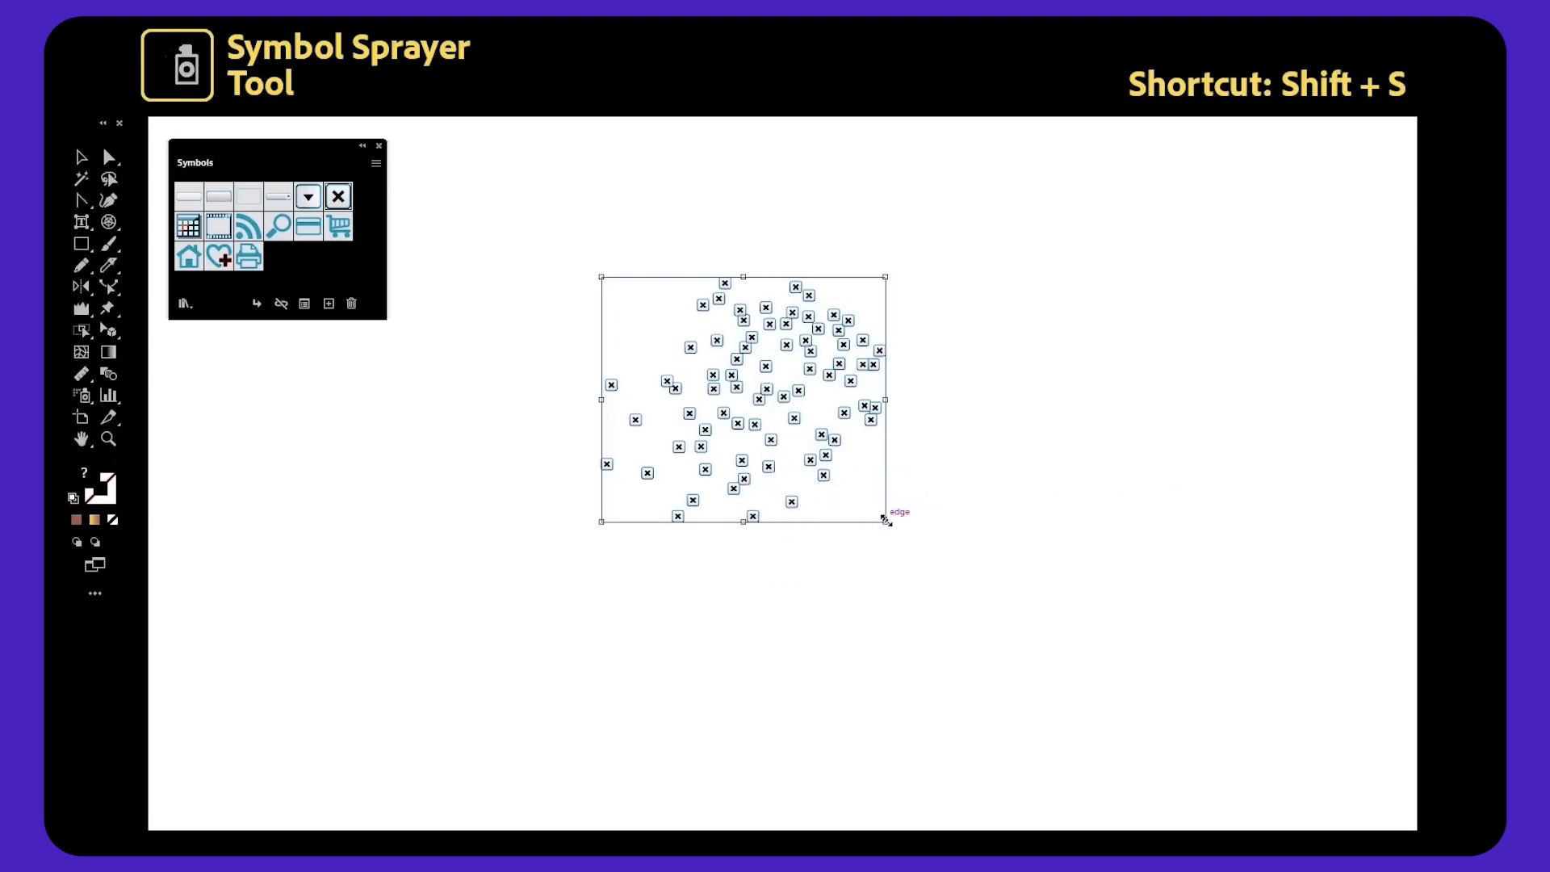
drag(885, 520, 1060, 670)
drag(799, 384, 828, 433)
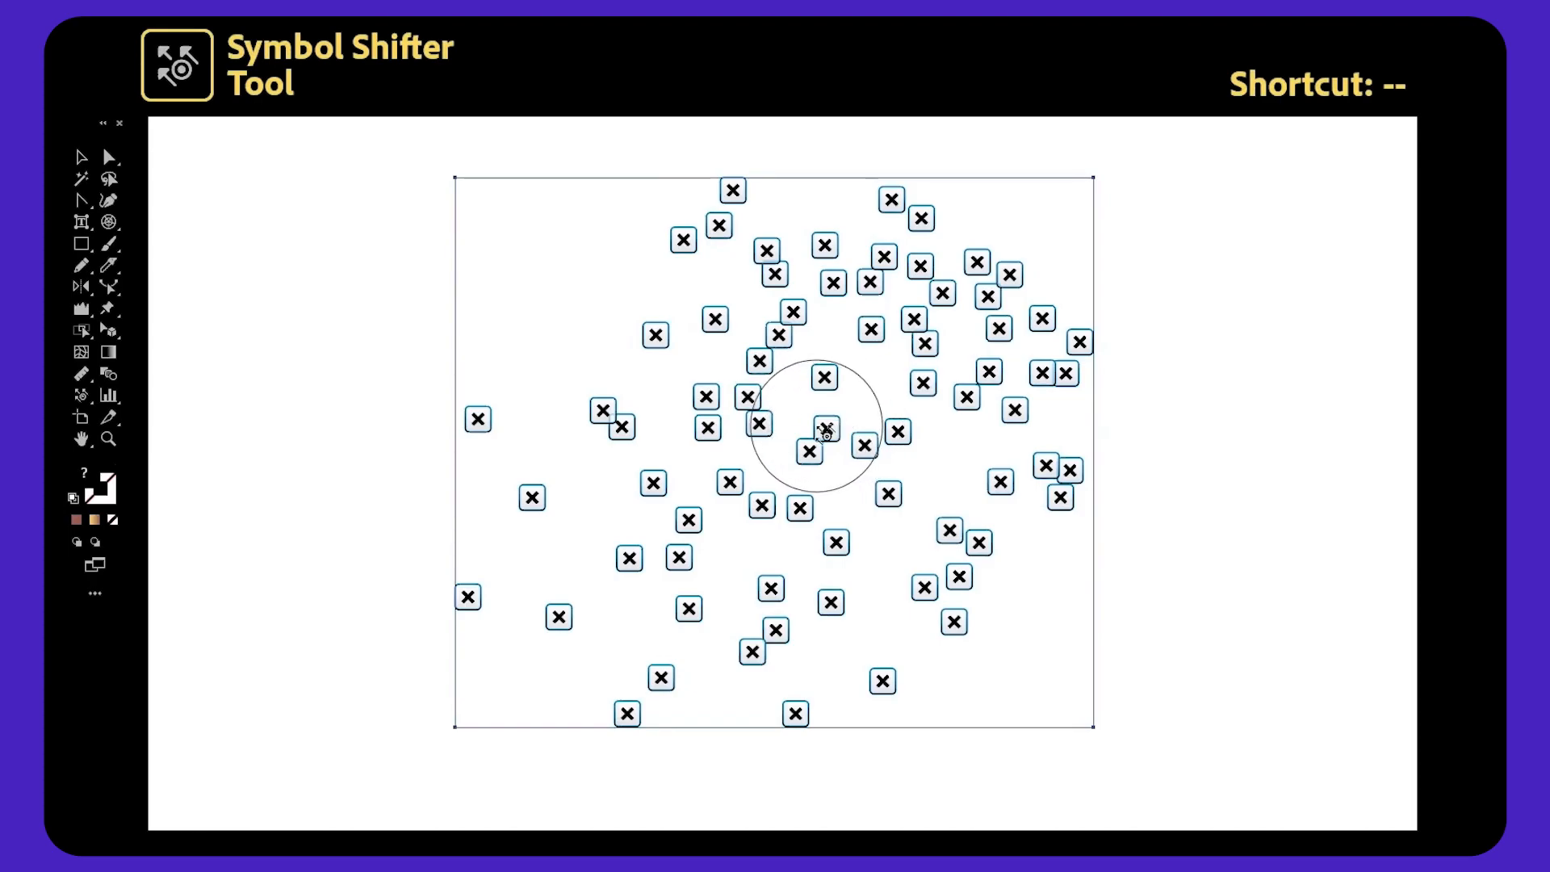
mouse_move(825, 430)
mouse_down()
mouse_move(779, 379)
mouse_move(657, 331)
mouse_up()
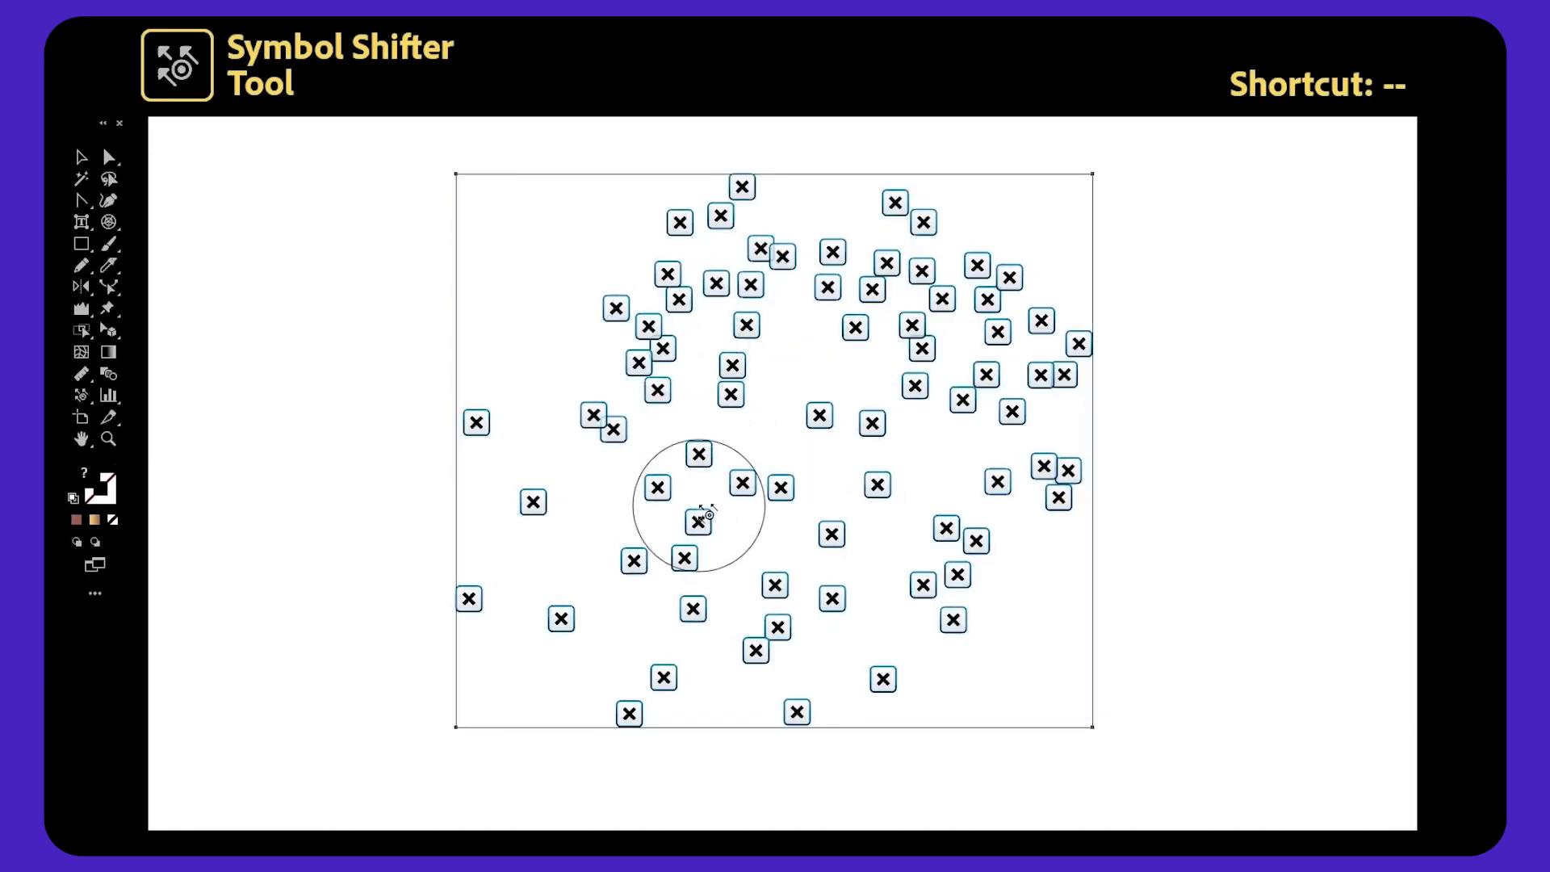
drag(692, 501, 579, 409)
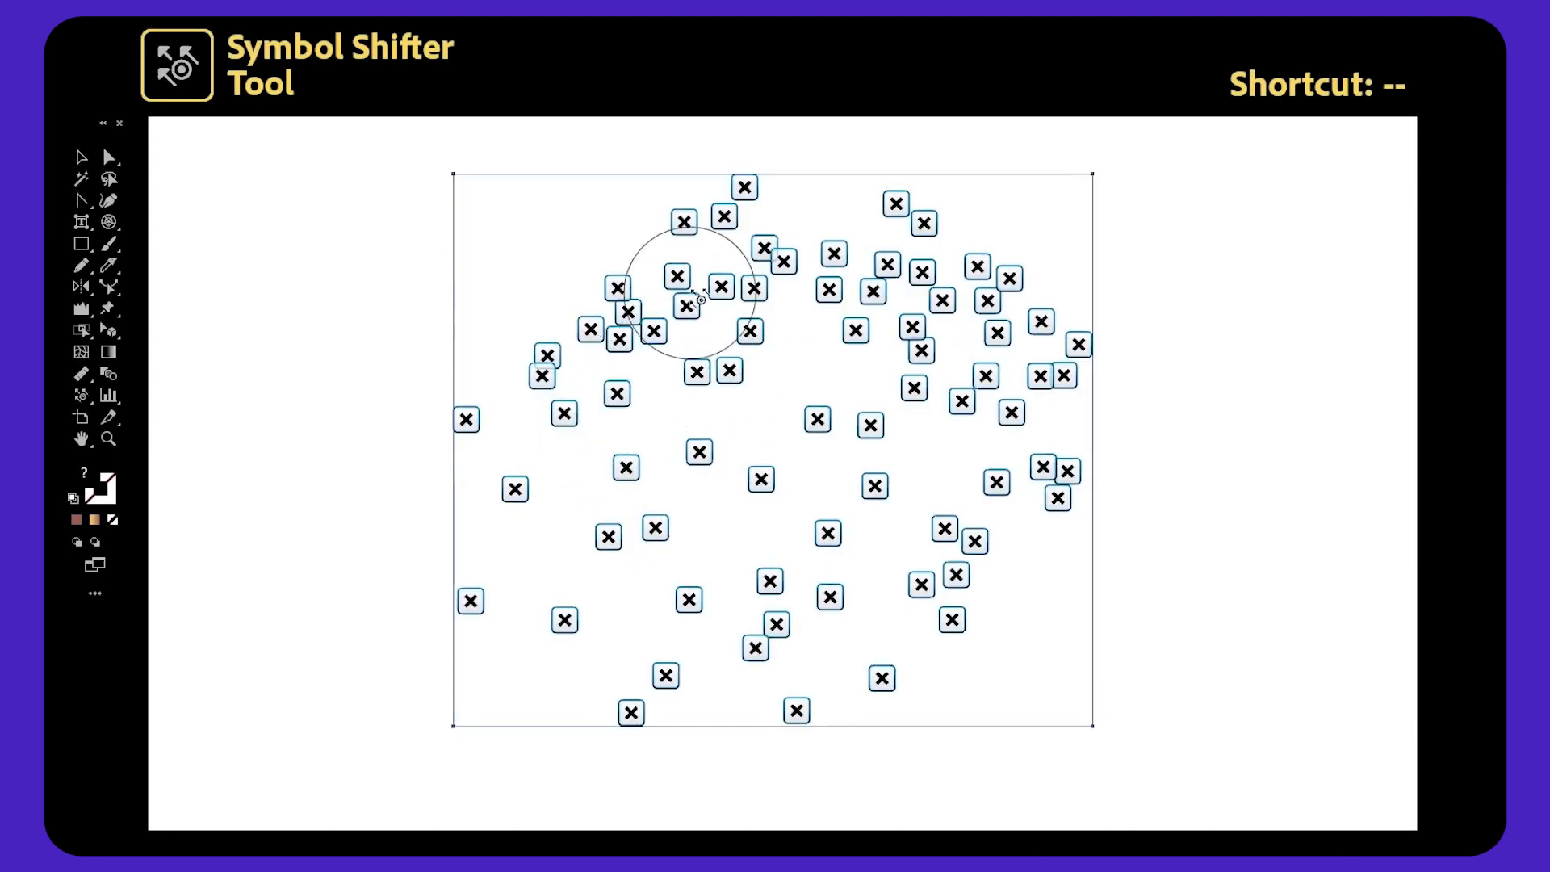
Push groups of symbols to new positions with the Symbol Shifter tool.
mouse_move(726, 387)
mouse_down()
mouse_move(796, 398)
mouse_move(848, 329)
mouse_move(959, 394)
mouse_up()
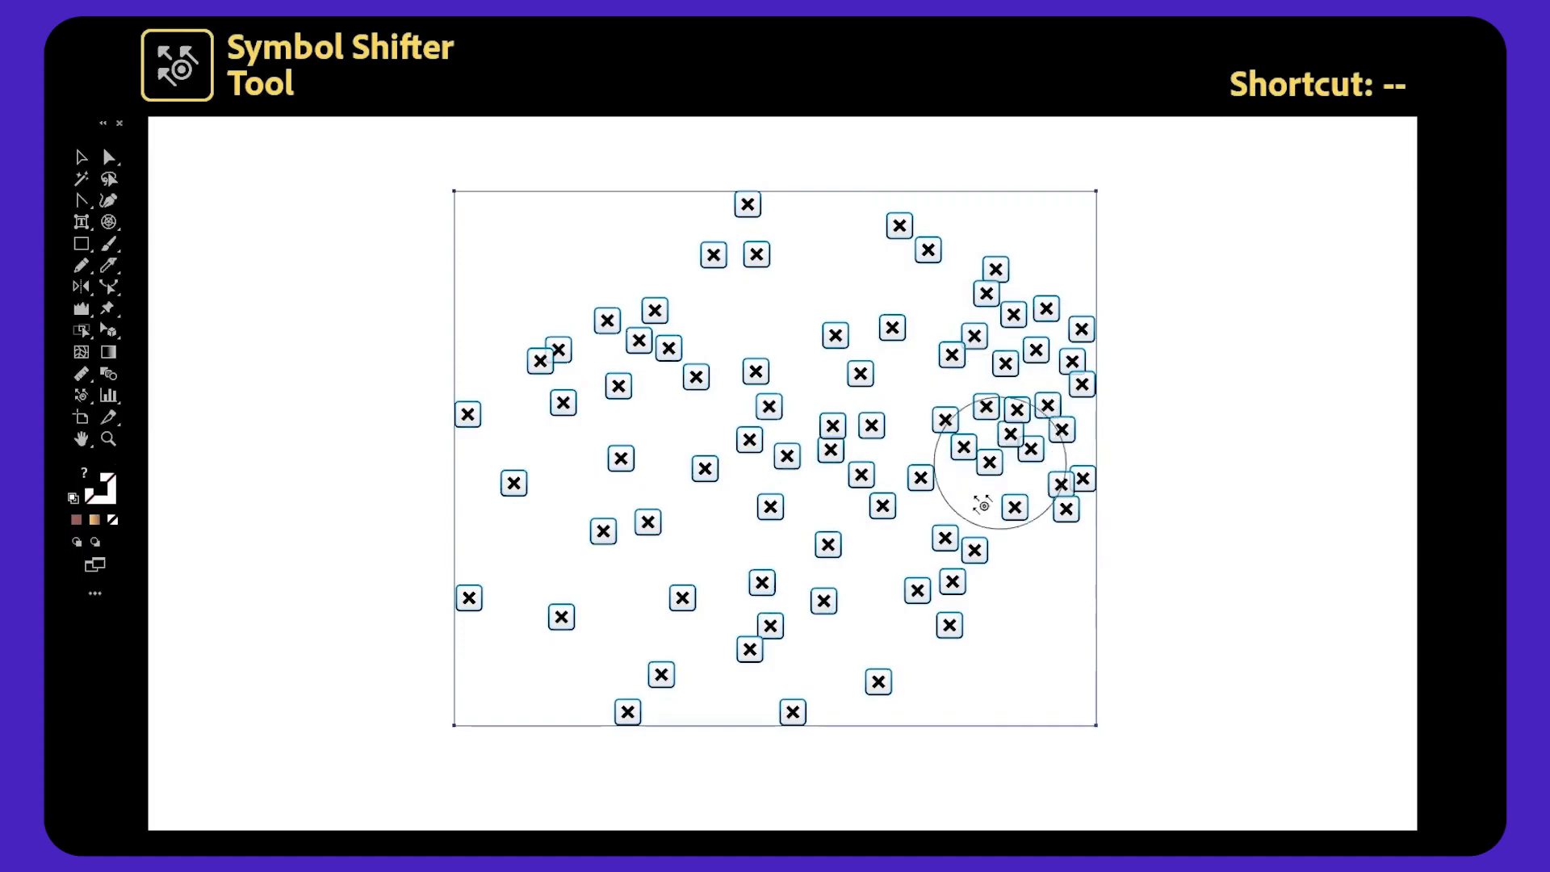
drag(979, 501, 928, 571)
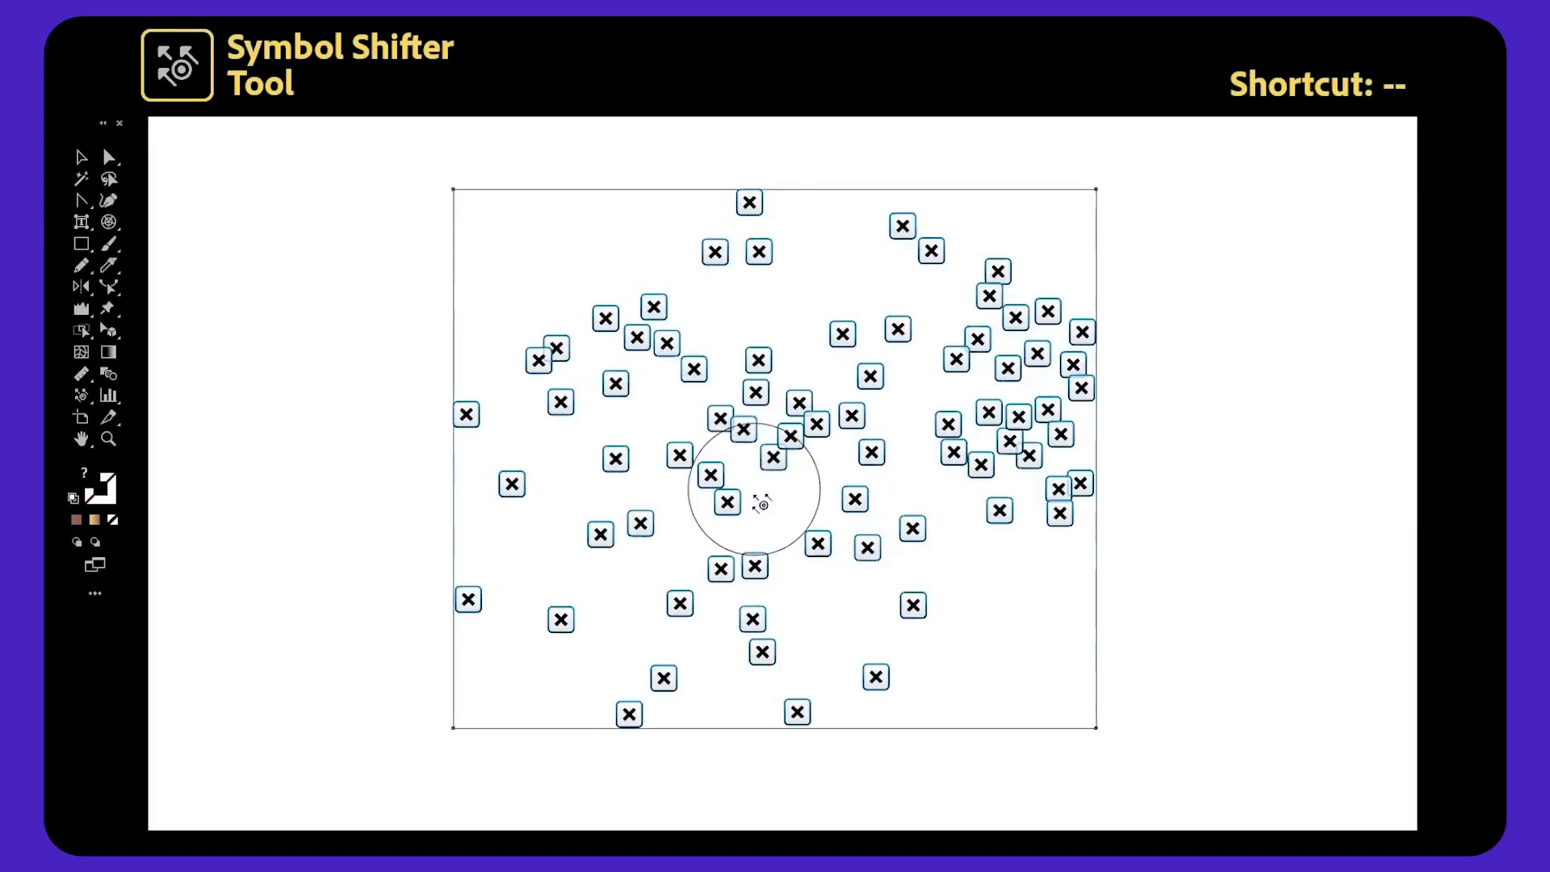
drag(753, 495, 652, 658)
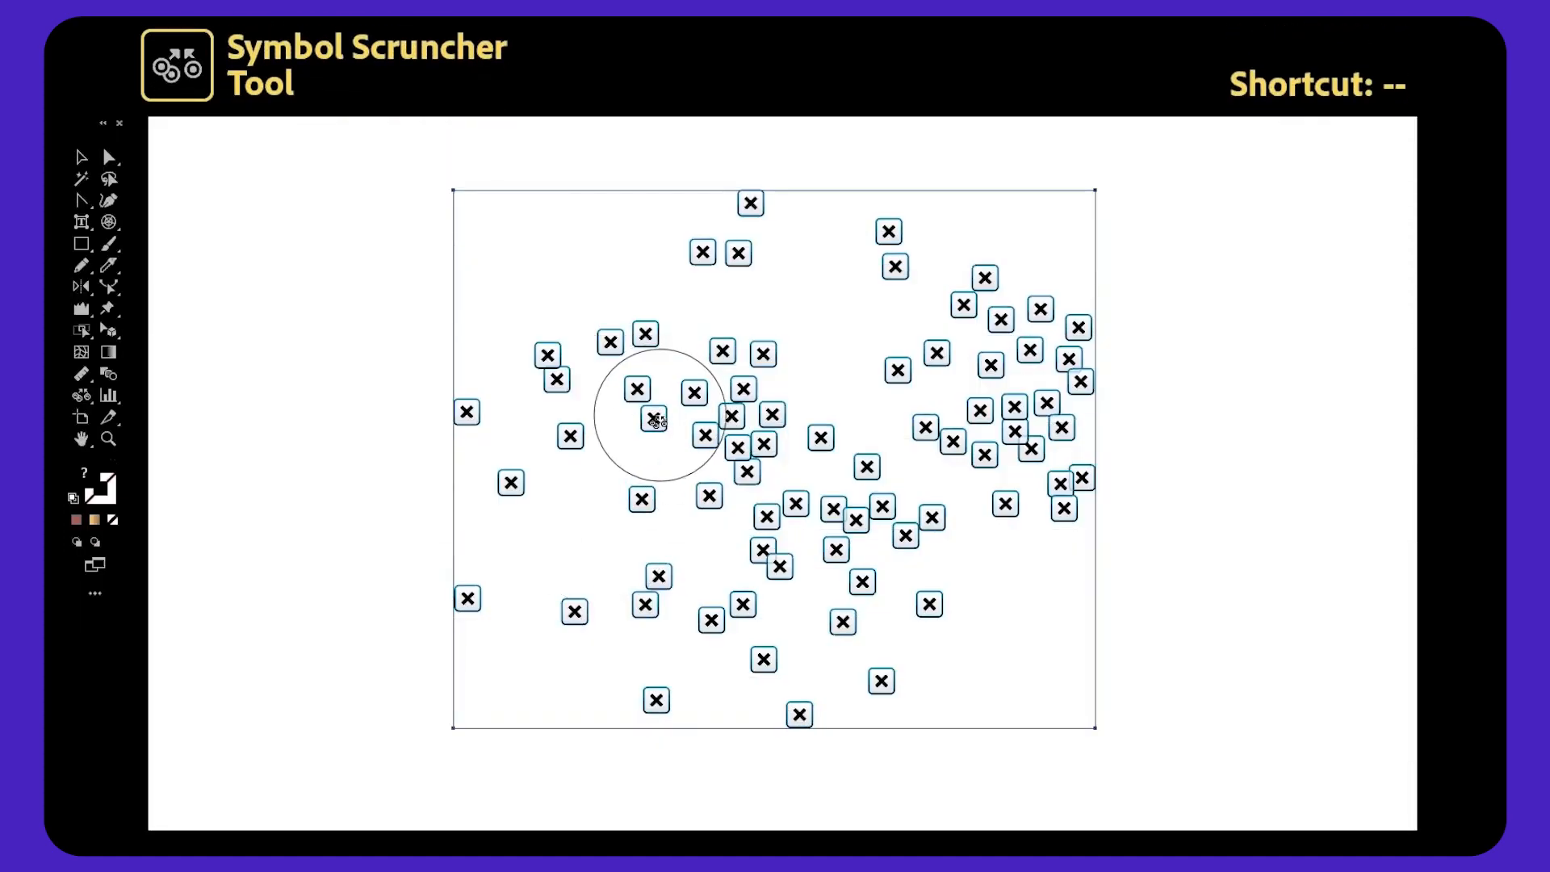
Pull symbols closer together at several spots with the Symbol Scruncher tool.
drag(655, 418, 655, 418)
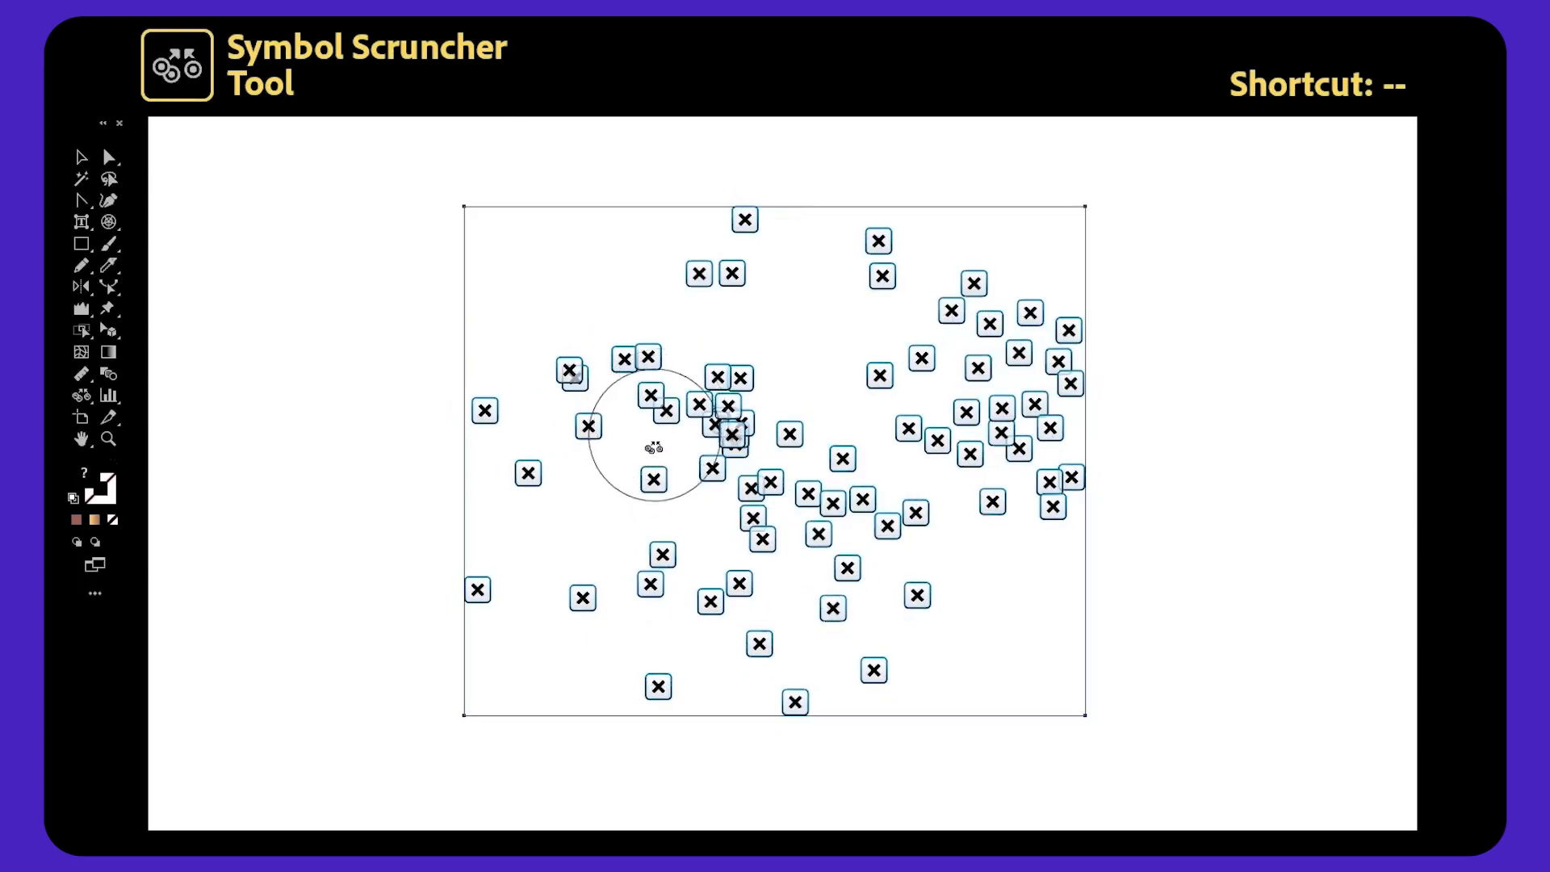
drag(936, 436, 913, 426)
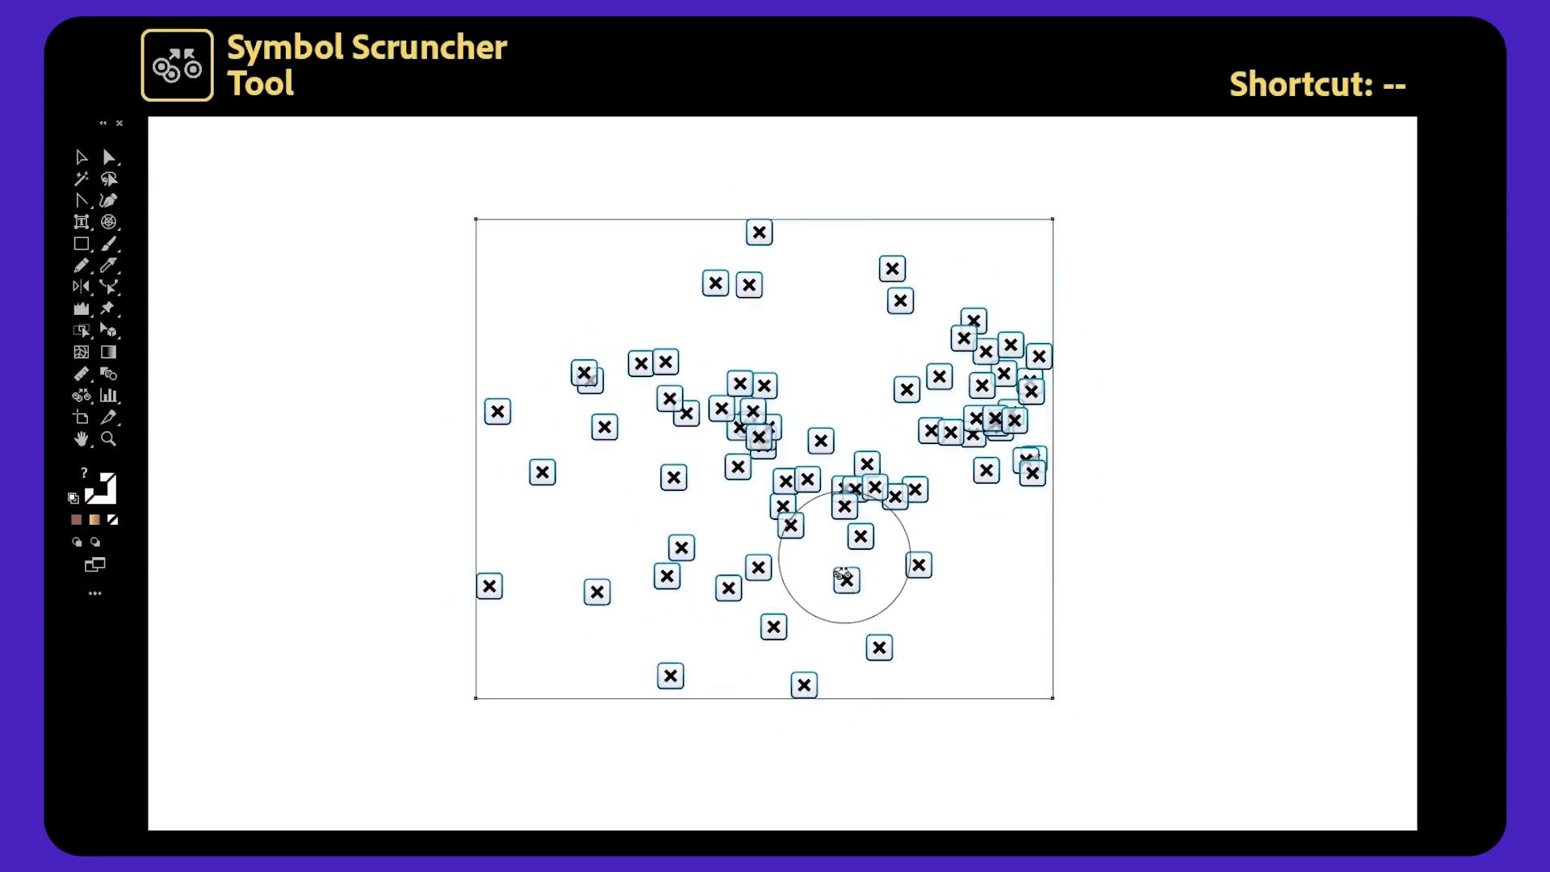
drag(842, 575, 843, 580)
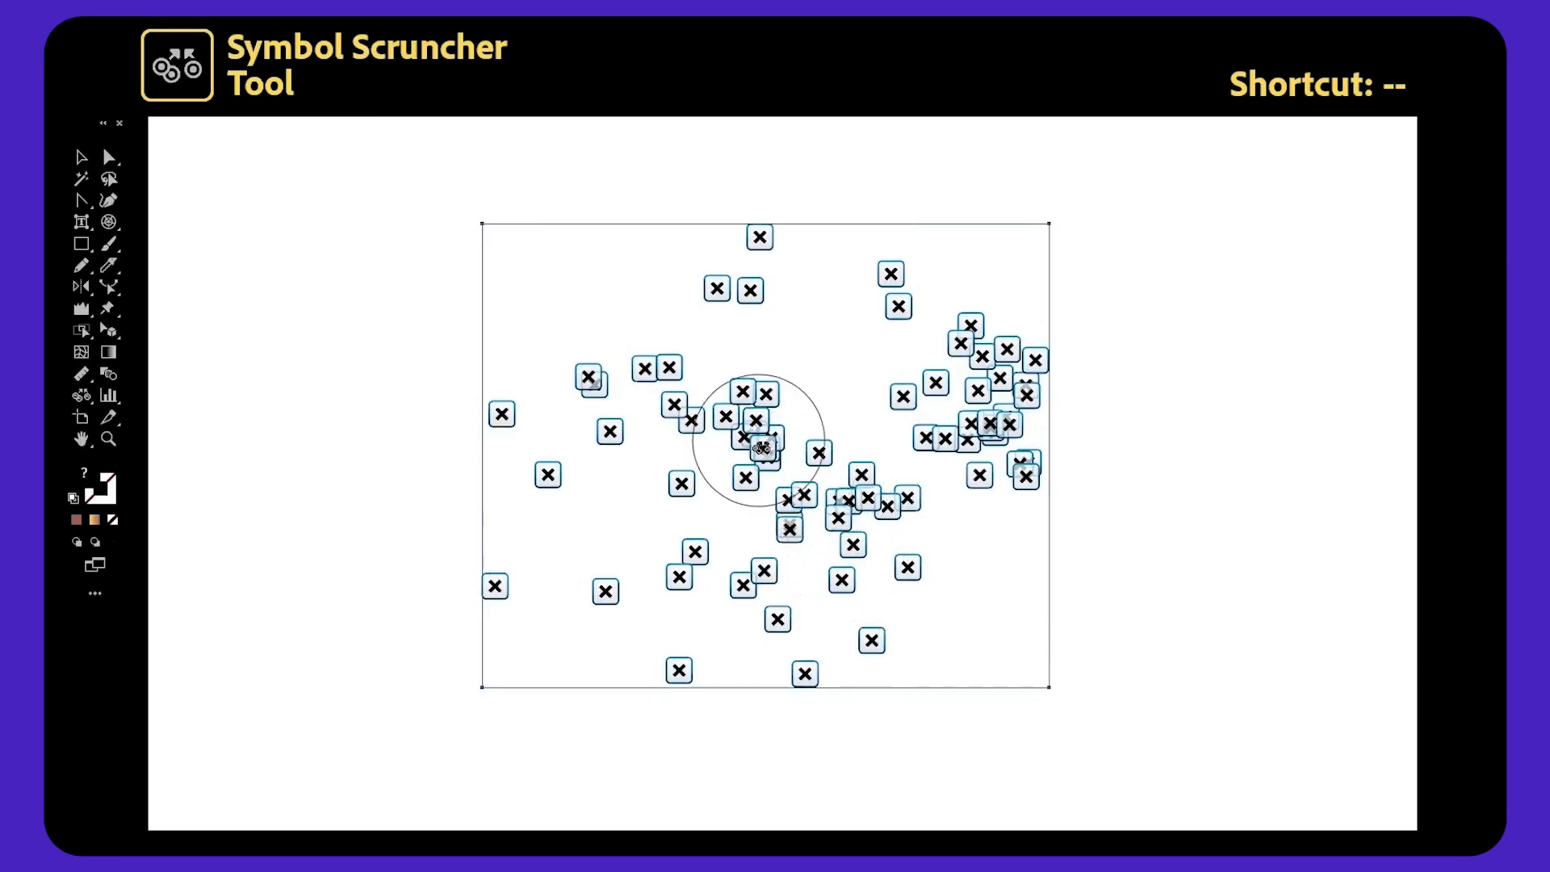
drag(761, 446, 770, 446)
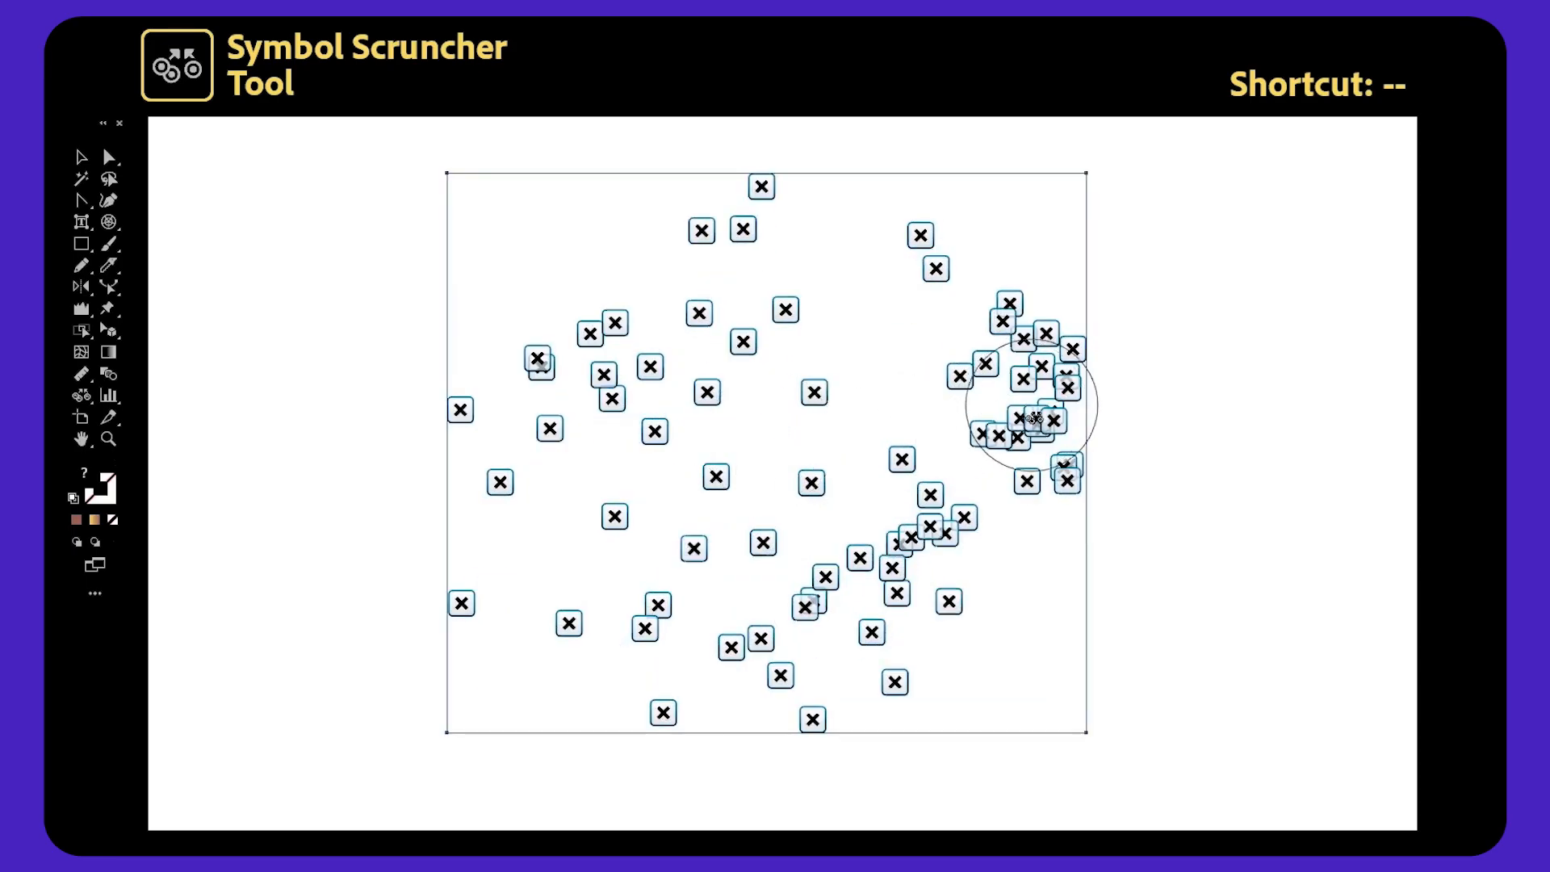
drag(1031, 387, 1033, 389)
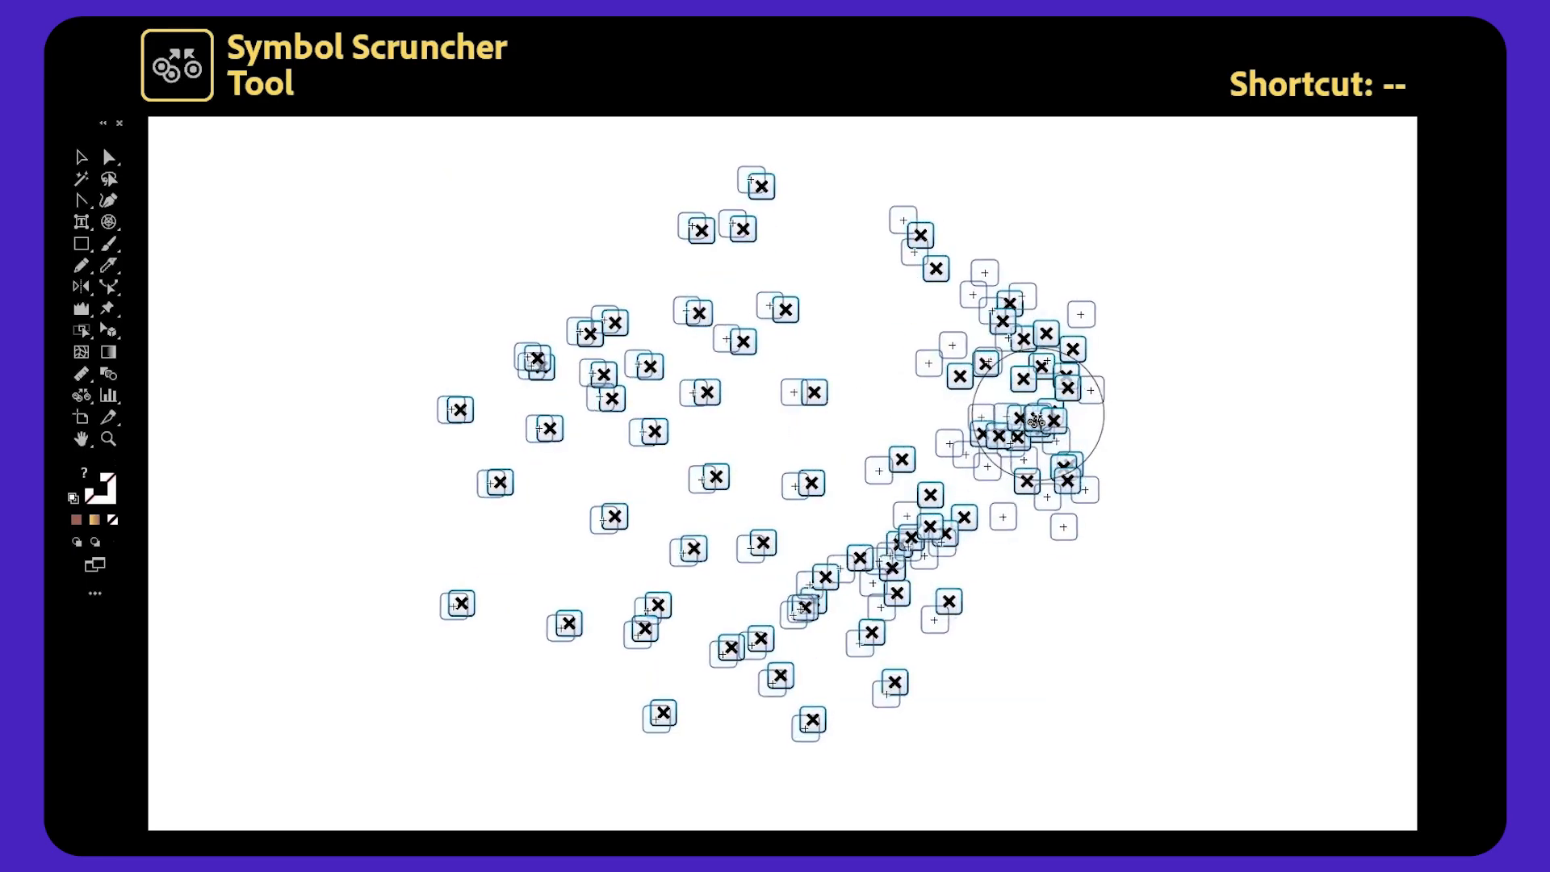
drag(847, 570, 862, 580)
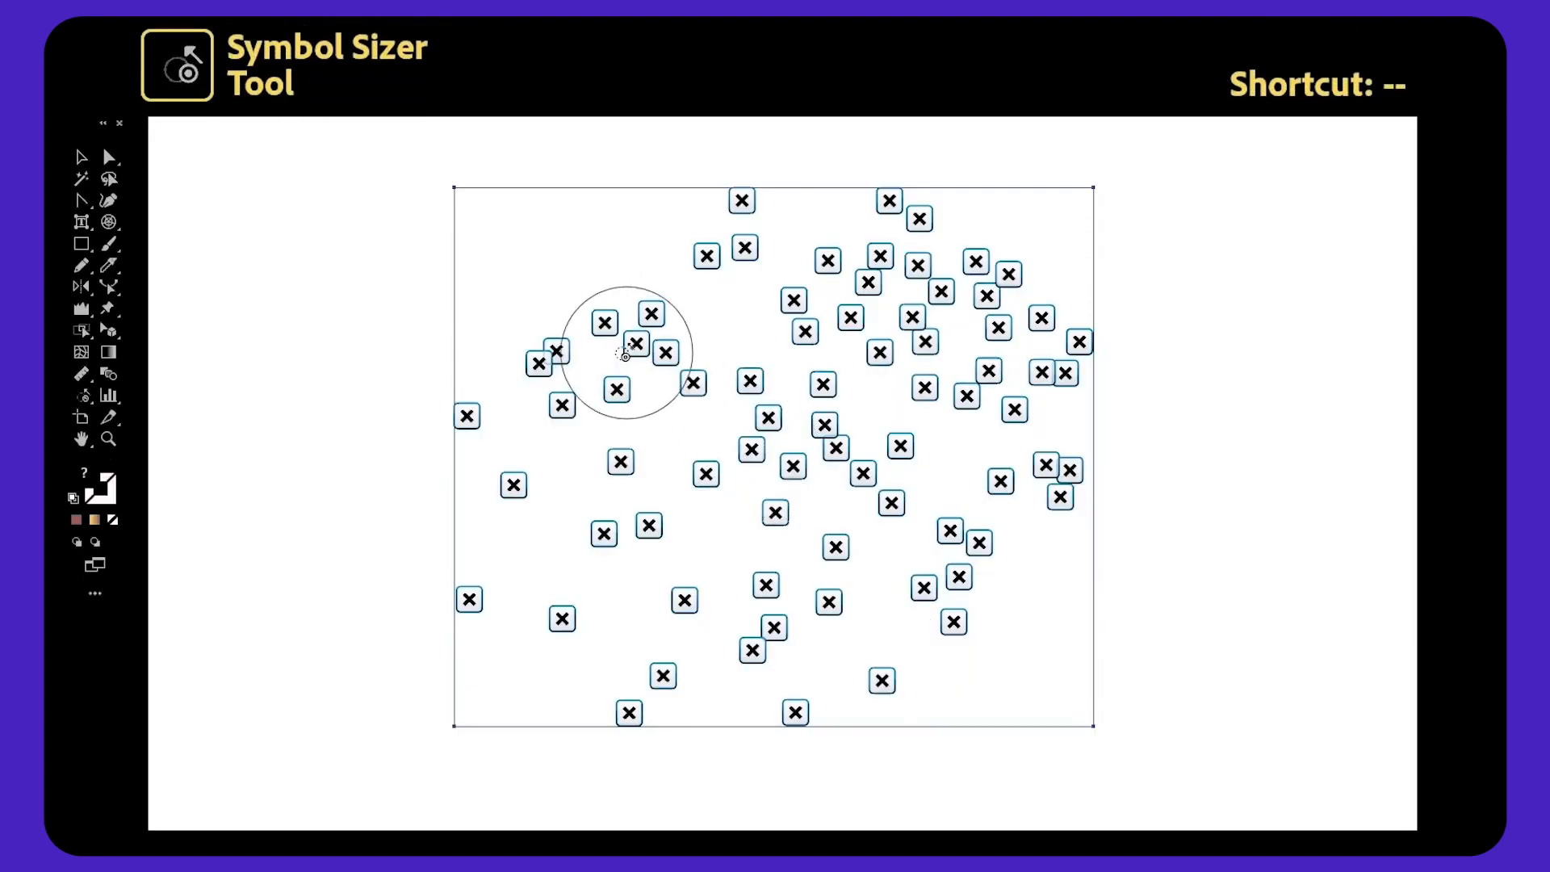
Enlarge clusters of symbols at the upper left, right and centre with the Symbol Sizer tool.
drag(616, 329, 638, 347)
drag(916, 316, 939, 329)
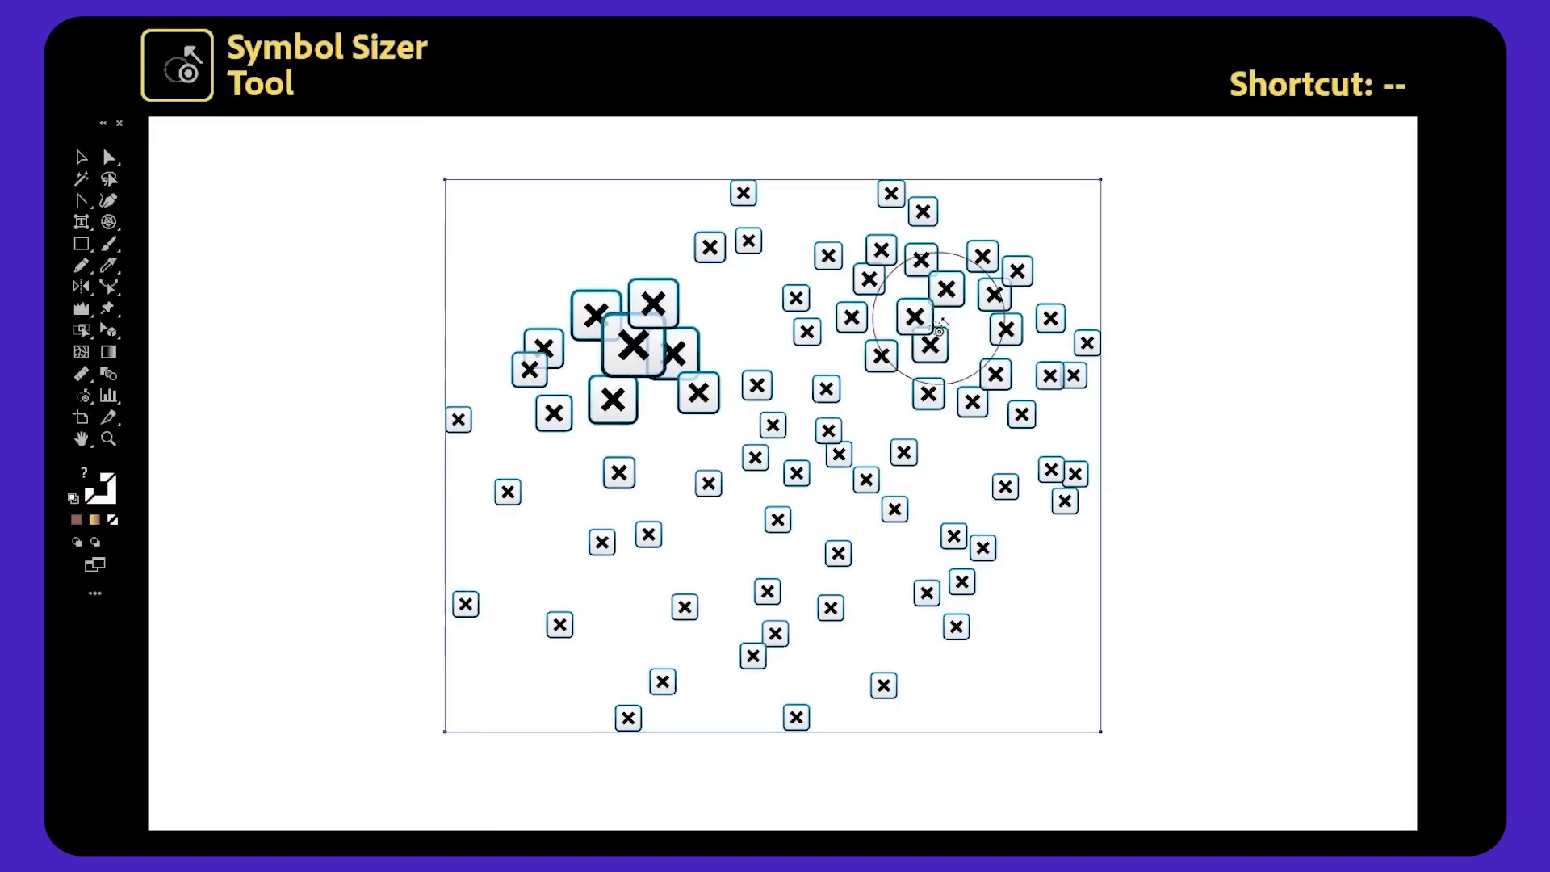
drag(963, 581, 969, 602)
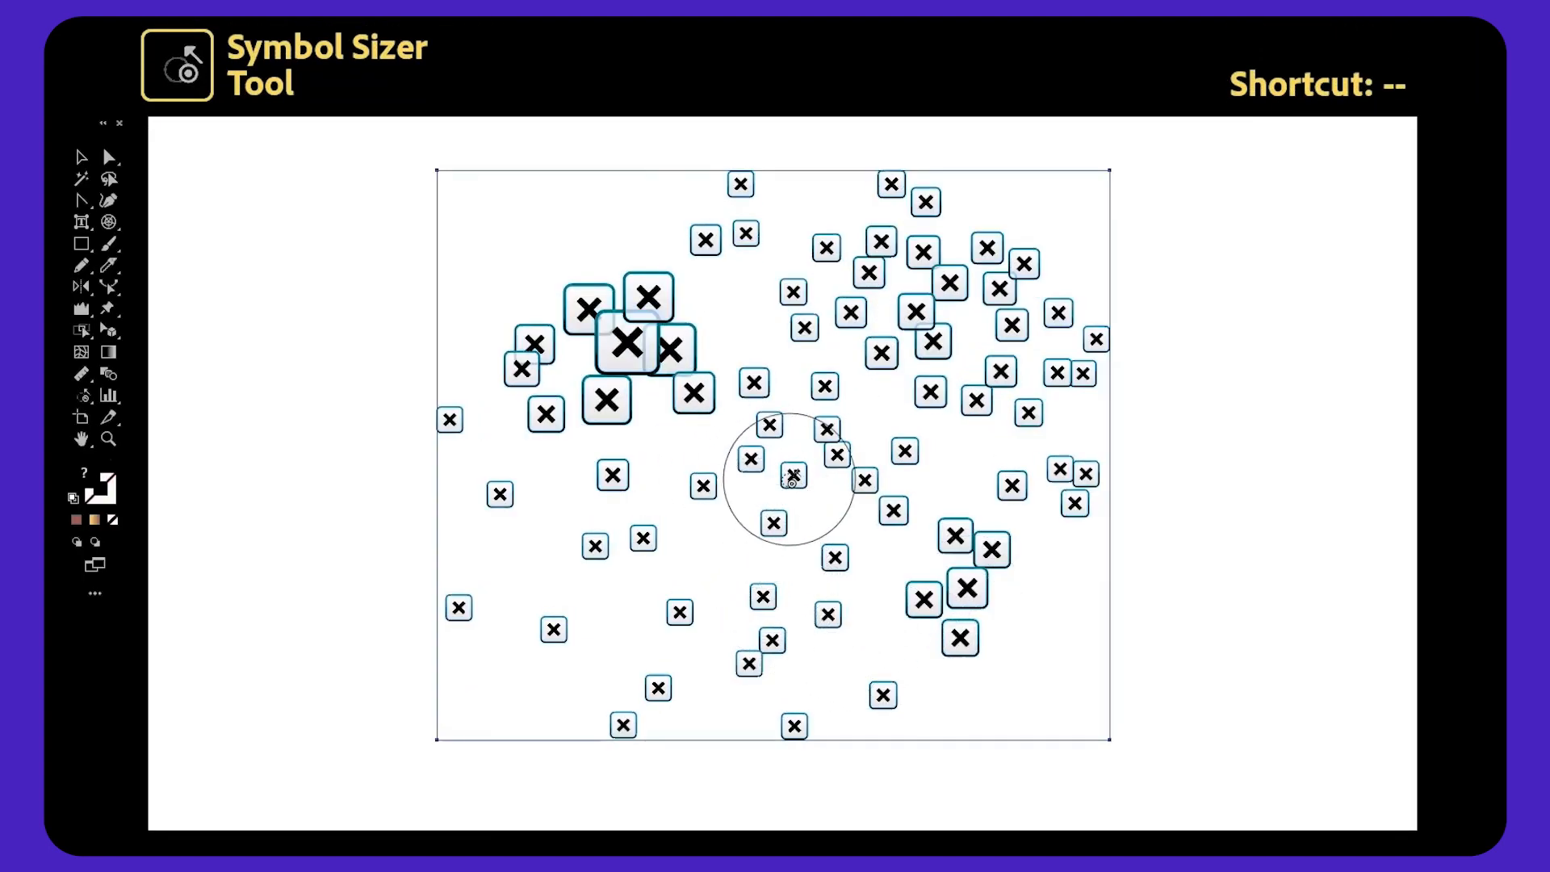
drag(793, 477, 793, 489)
mouse_move(603, 569)
mouse_down()
mouse_move(651, 580)
mouse_move(602, 539)
mouse_up()
alt+click(607, 343)
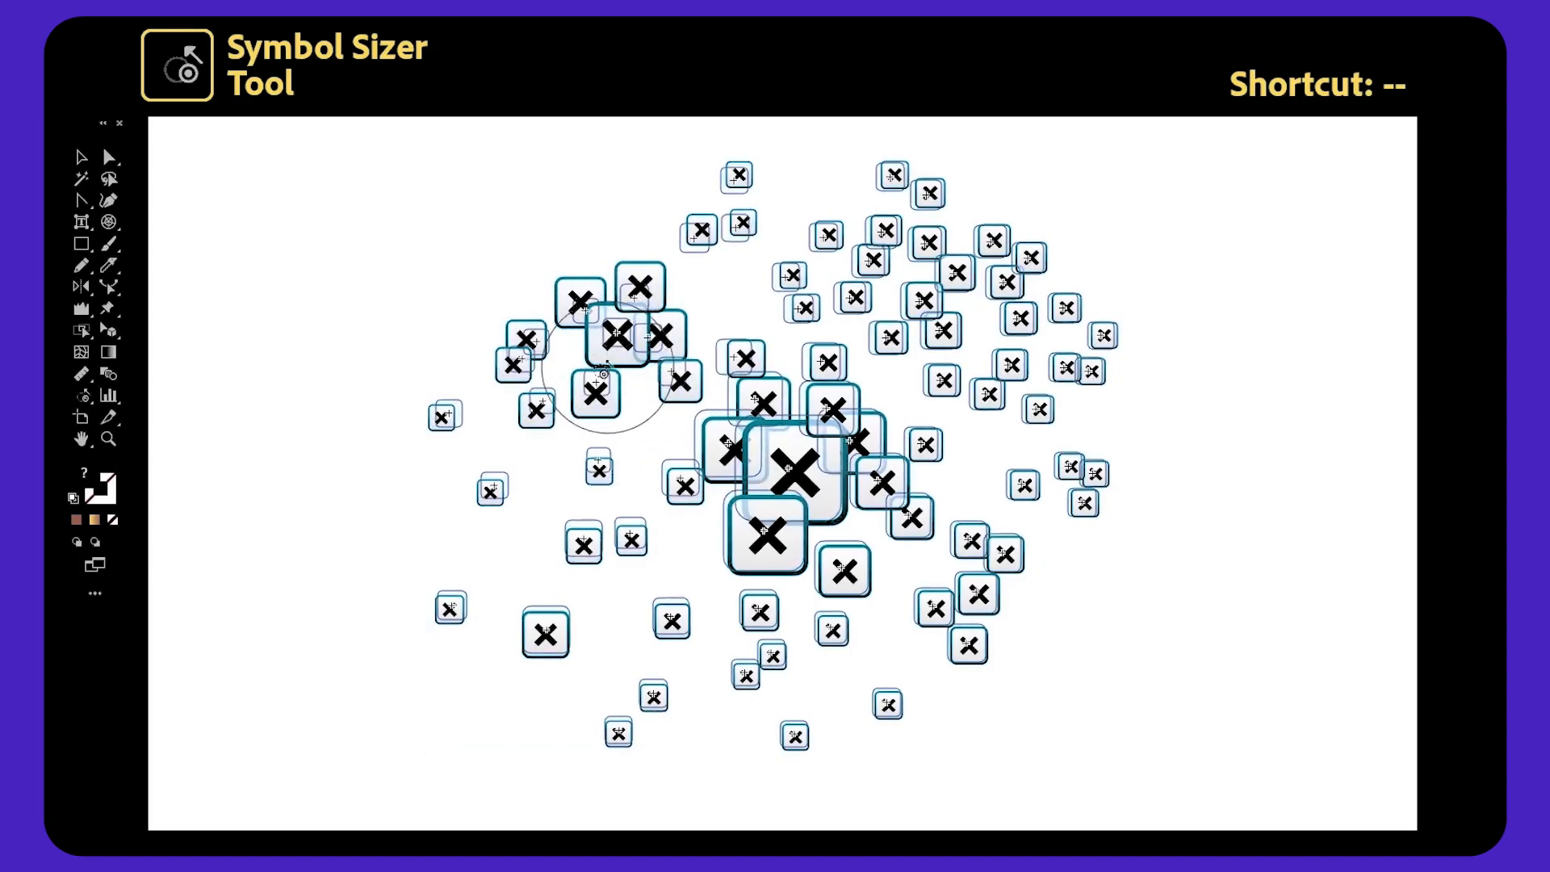
alt+click(777, 506)
mouse_move(914, 308)
mouse_down()
mouse_move(965, 337)
mouse_move(973, 432)
mouse_move(934, 611)
mouse_move(850, 636)
mouse_move(780, 595)
mouse_move(813, 473)
mouse_move(797, 353)
mouse_move(753, 323)
mouse_move(589, 397)
mouse_up()
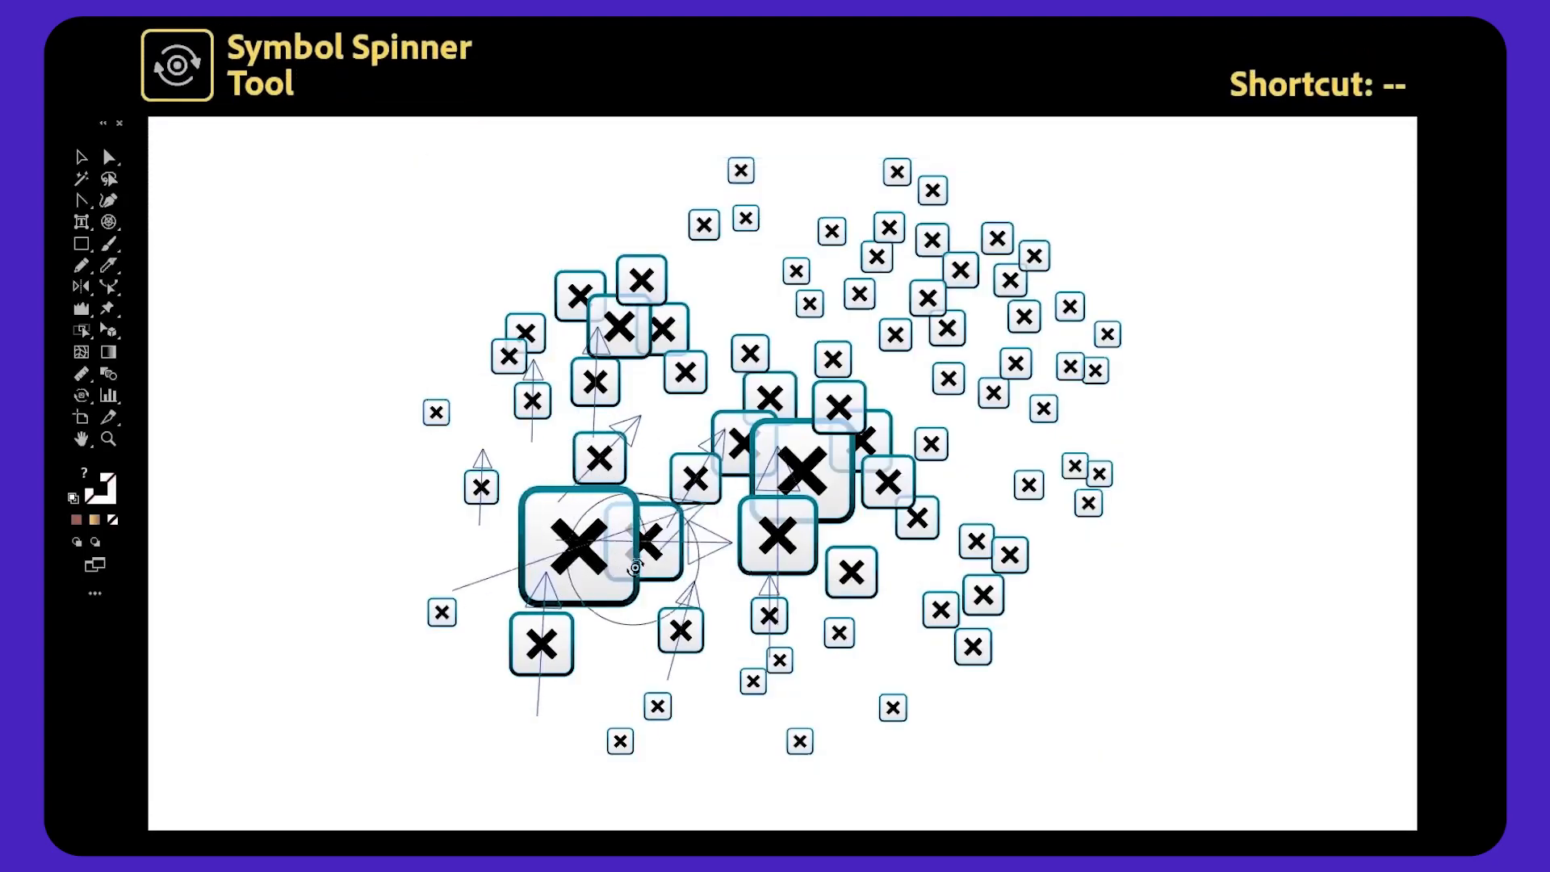
Rotate symbols in several areas of the set with the Symbol Spinner tool.
drag(601, 569, 628, 599)
mouse_move(596, 374)
mouse_down()
mouse_move(691, 331)
mouse_move(721, 346)
mouse_move(841, 266)
mouse_move(961, 345)
mouse_move(978, 403)
mouse_move(952, 509)
mouse_move(750, 390)
mouse_move(814, 286)
mouse_move(941, 367)
mouse_move(833, 616)
mouse_move(799, 581)
mouse_up()
mouse_move(783, 541)
mouse_down()
mouse_move(792, 466)
mouse_move(827, 601)
mouse_up()
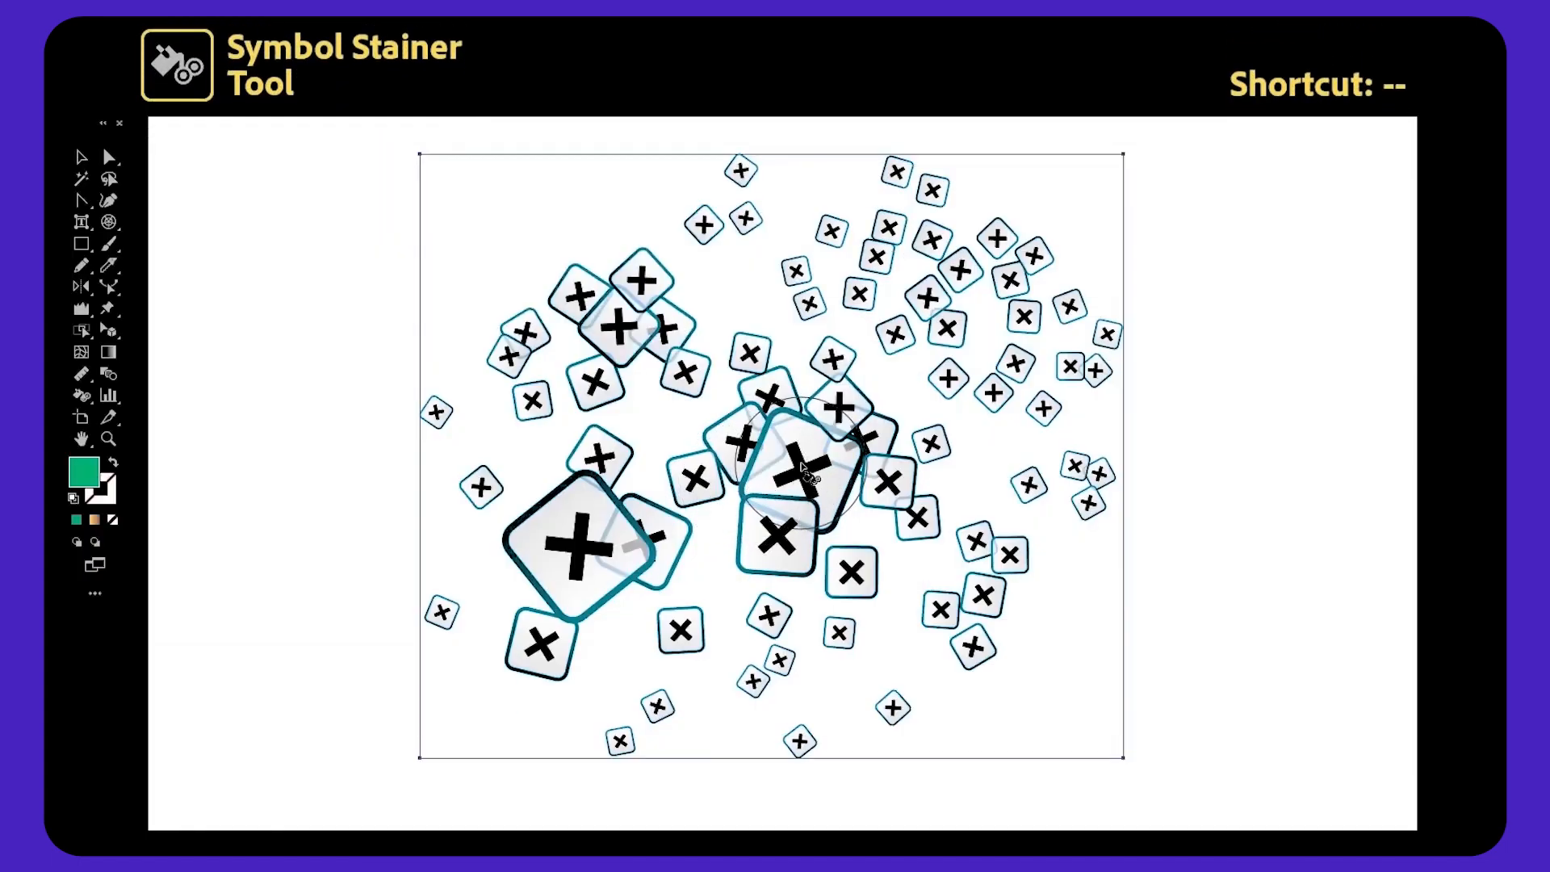
drag(803, 472, 827, 456)
drag(994, 387, 1009, 317)
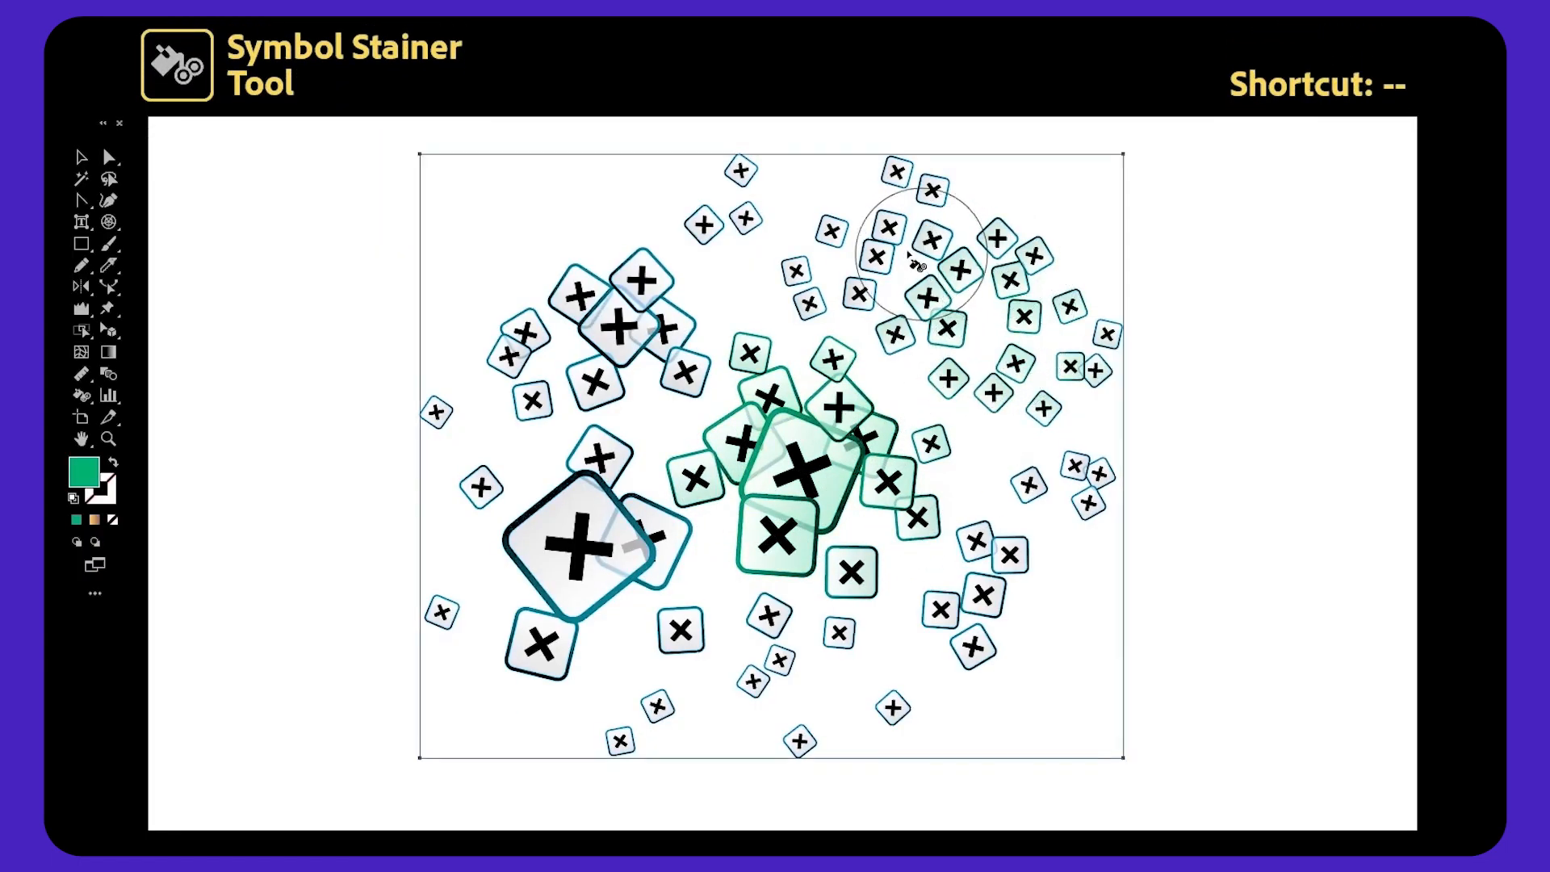
Tint symbols green and then light yellow in different areas with the Symbol Stainer tool.
drag(875, 252, 823, 325)
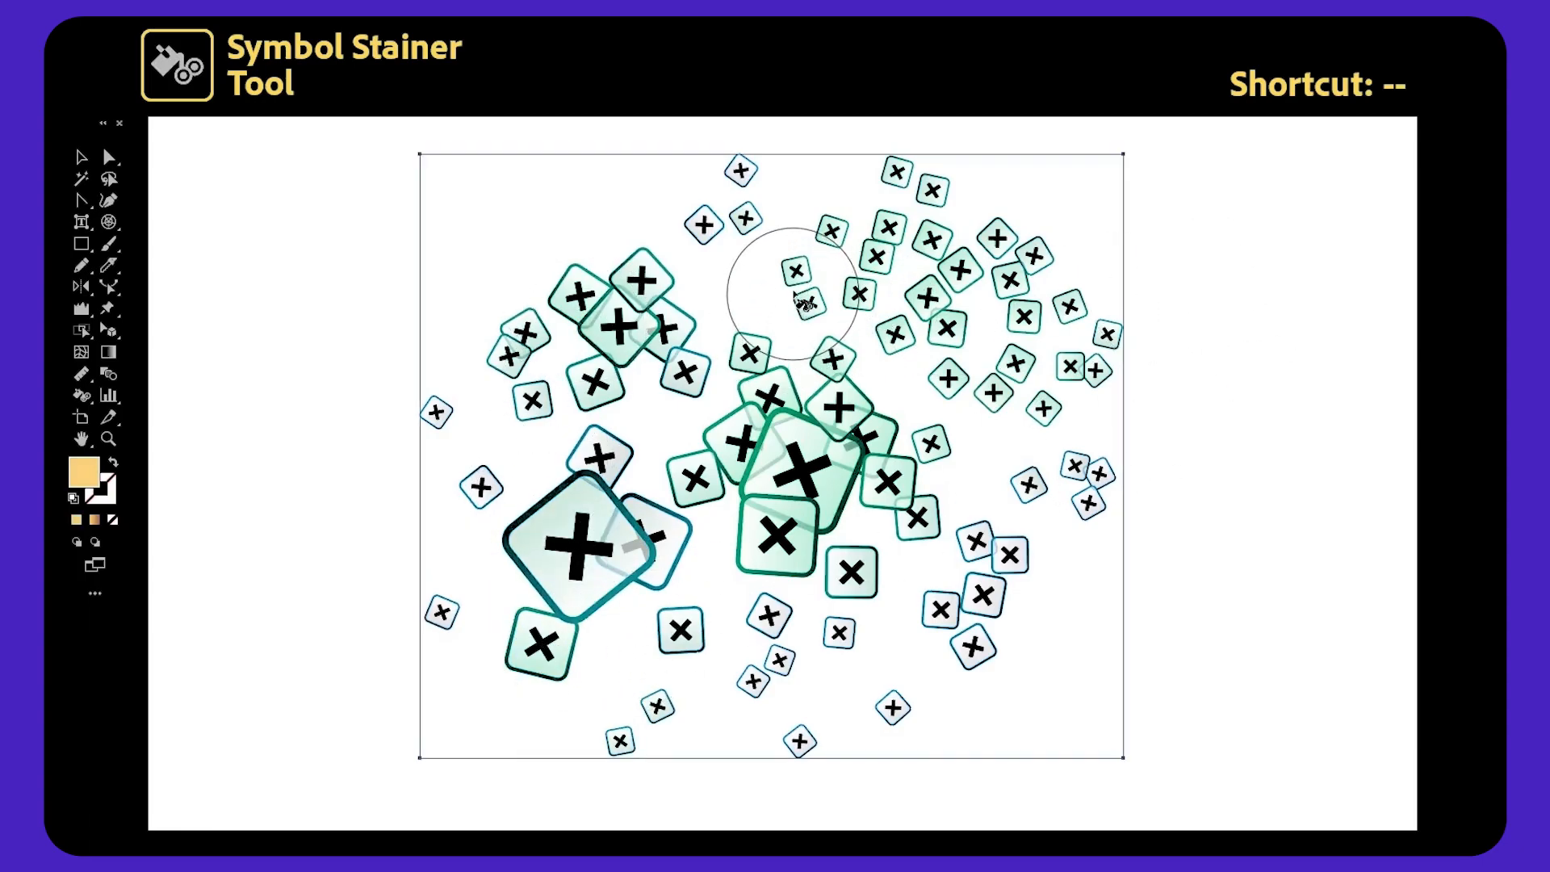
drag(796, 292, 780, 300)
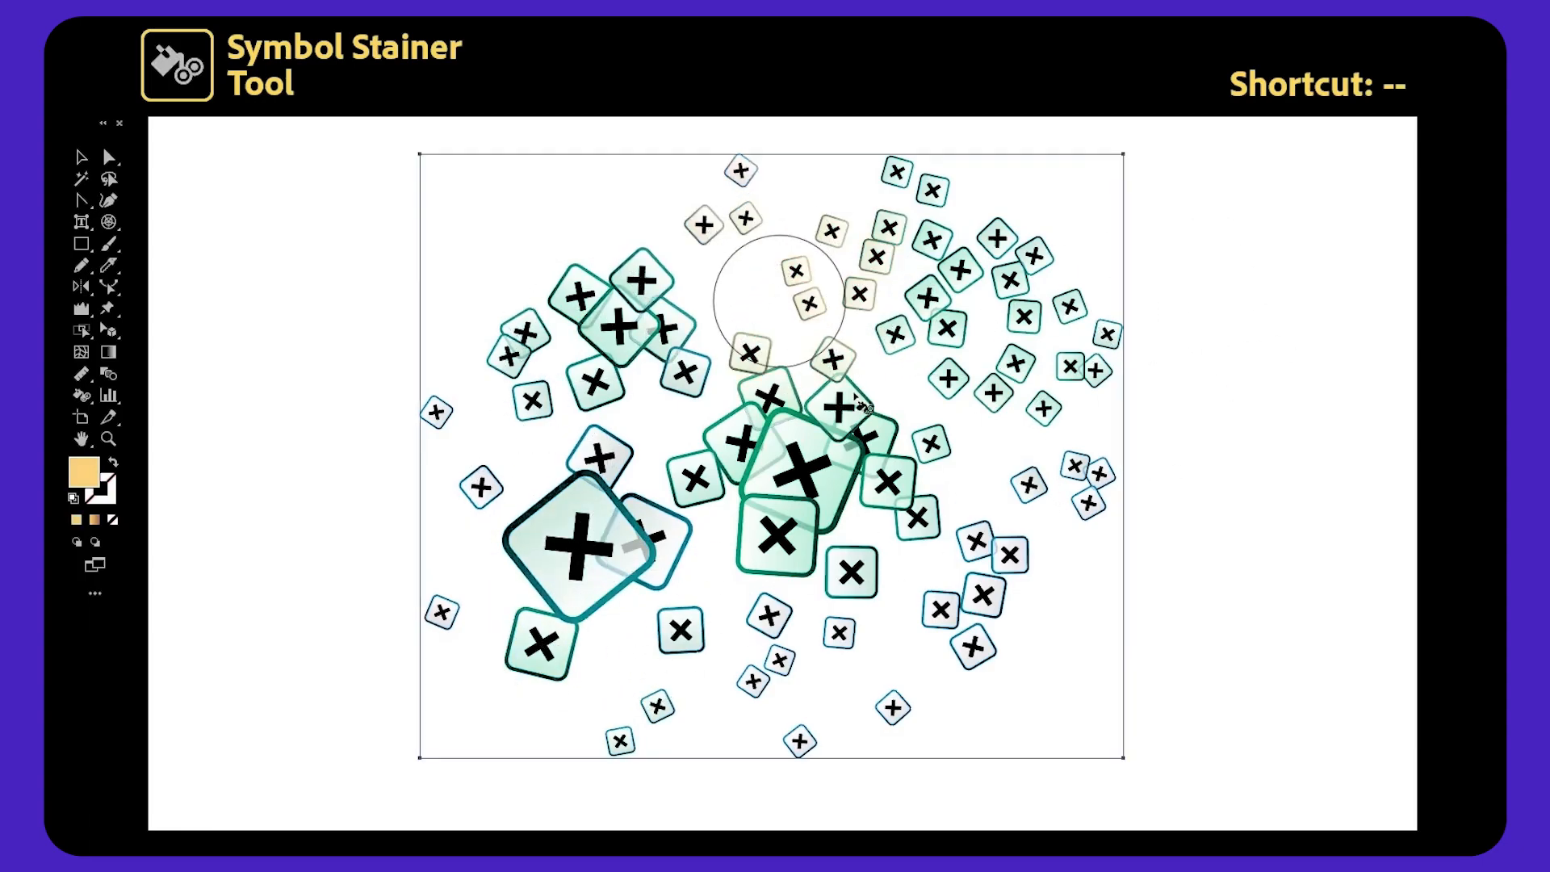
drag(957, 613, 985, 623)
drag(777, 731, 731, 657)
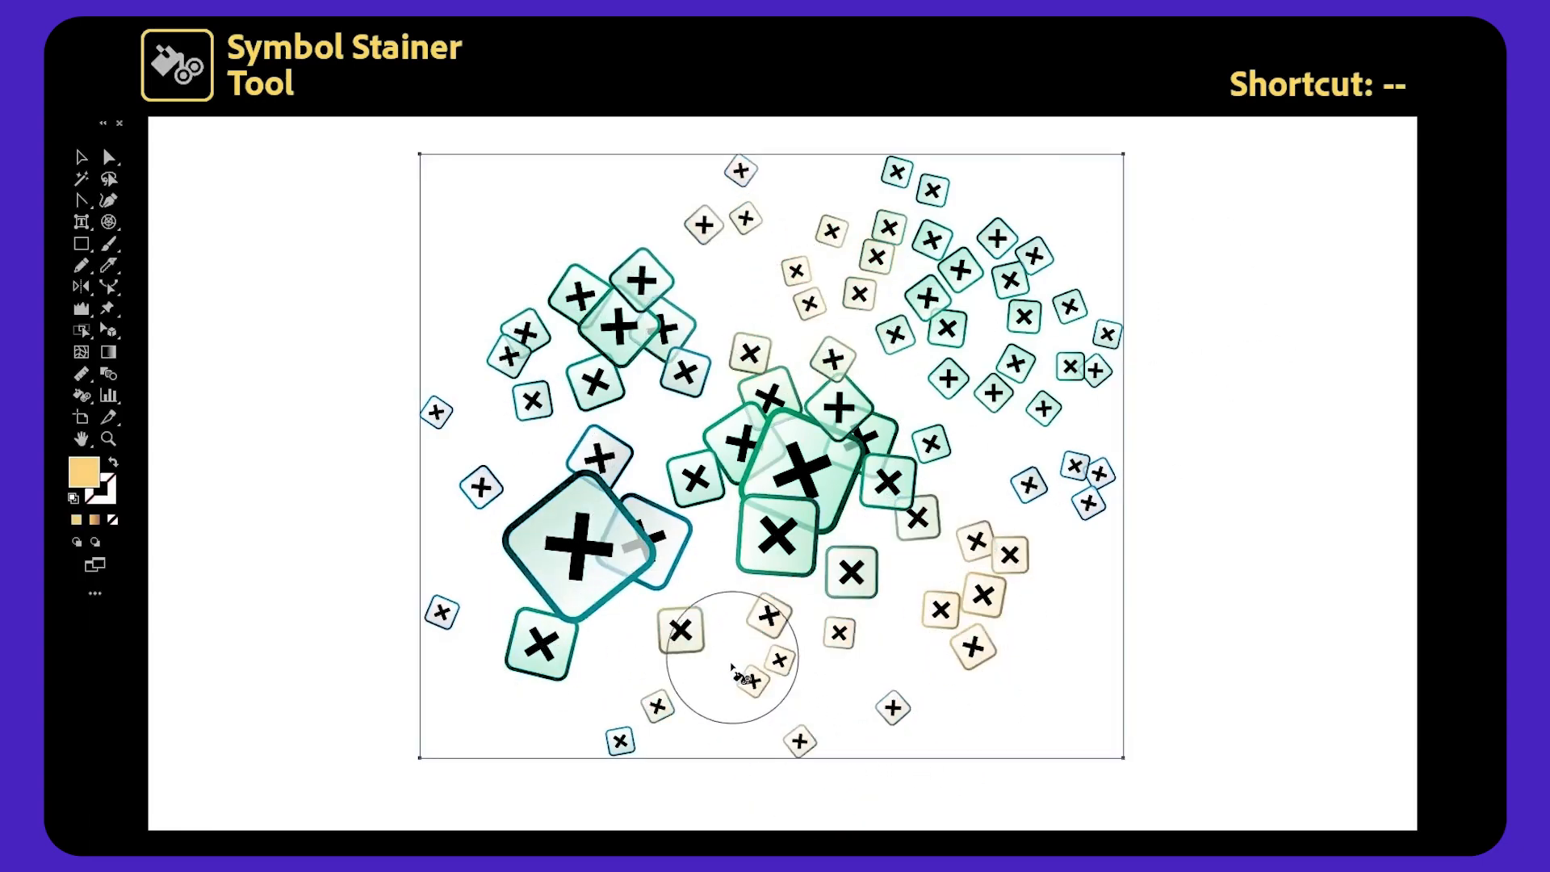
mouse_move(642, 549)
mouse_down()
mouse_move(678, 588)
mouse_move(572, 423)
mouse_move(488, 442)
mouse_up()
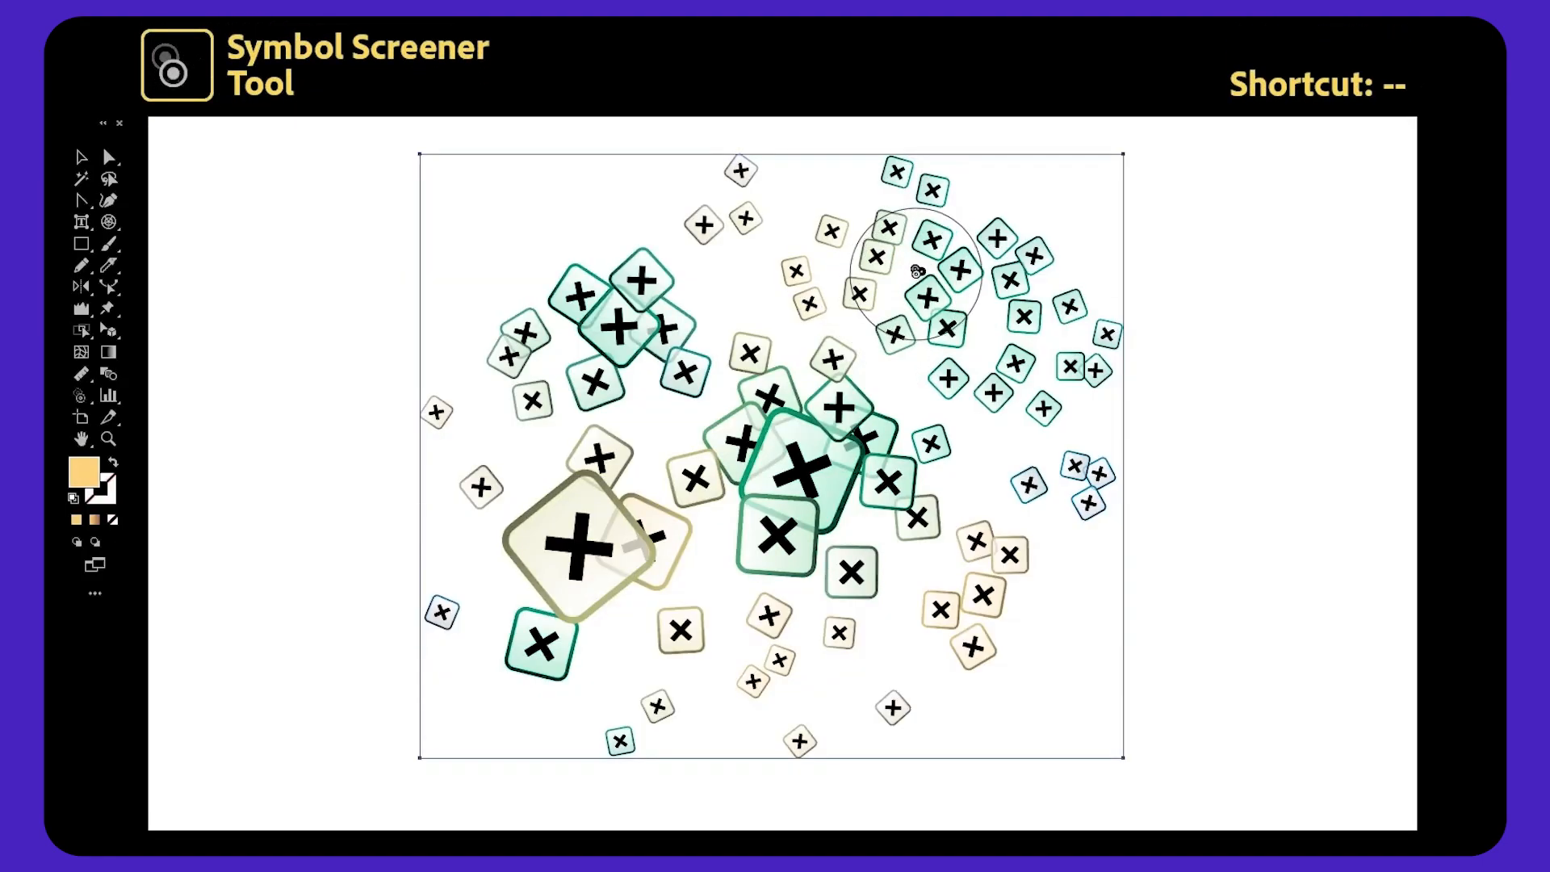
Make symbols at the upper right and centre more transparent with the Symbol Screener tool.
mouse_move(917, 272)
mouse_down()
mouse_move(1063, 474)
mouse_move(996, 549)
mouse_up()
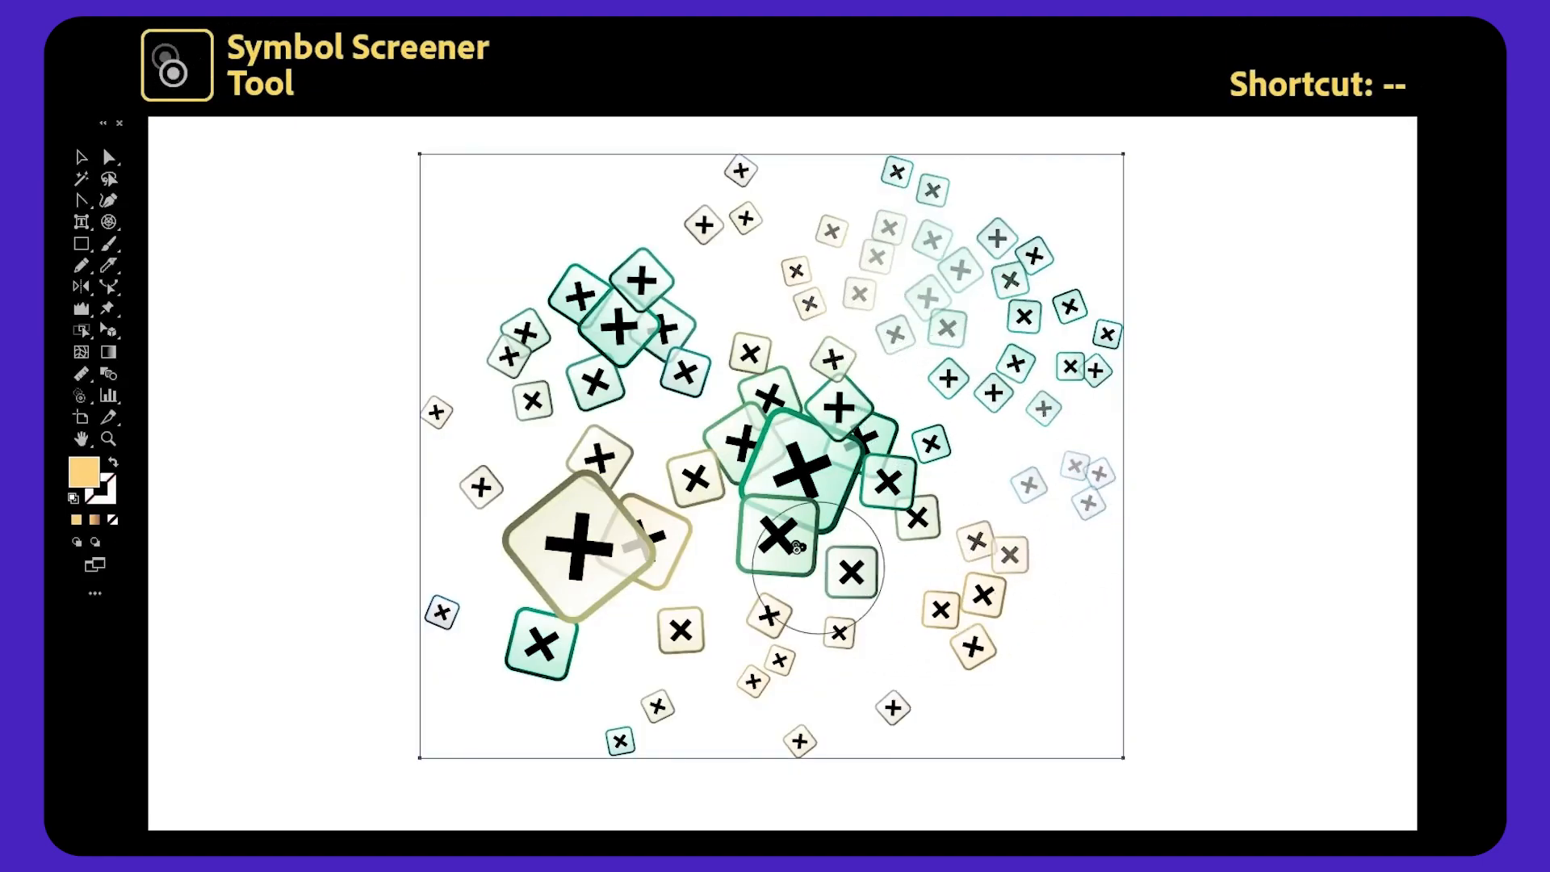
click(781, 479)
drag(624, 308, 646, 331)
click(532, 475)
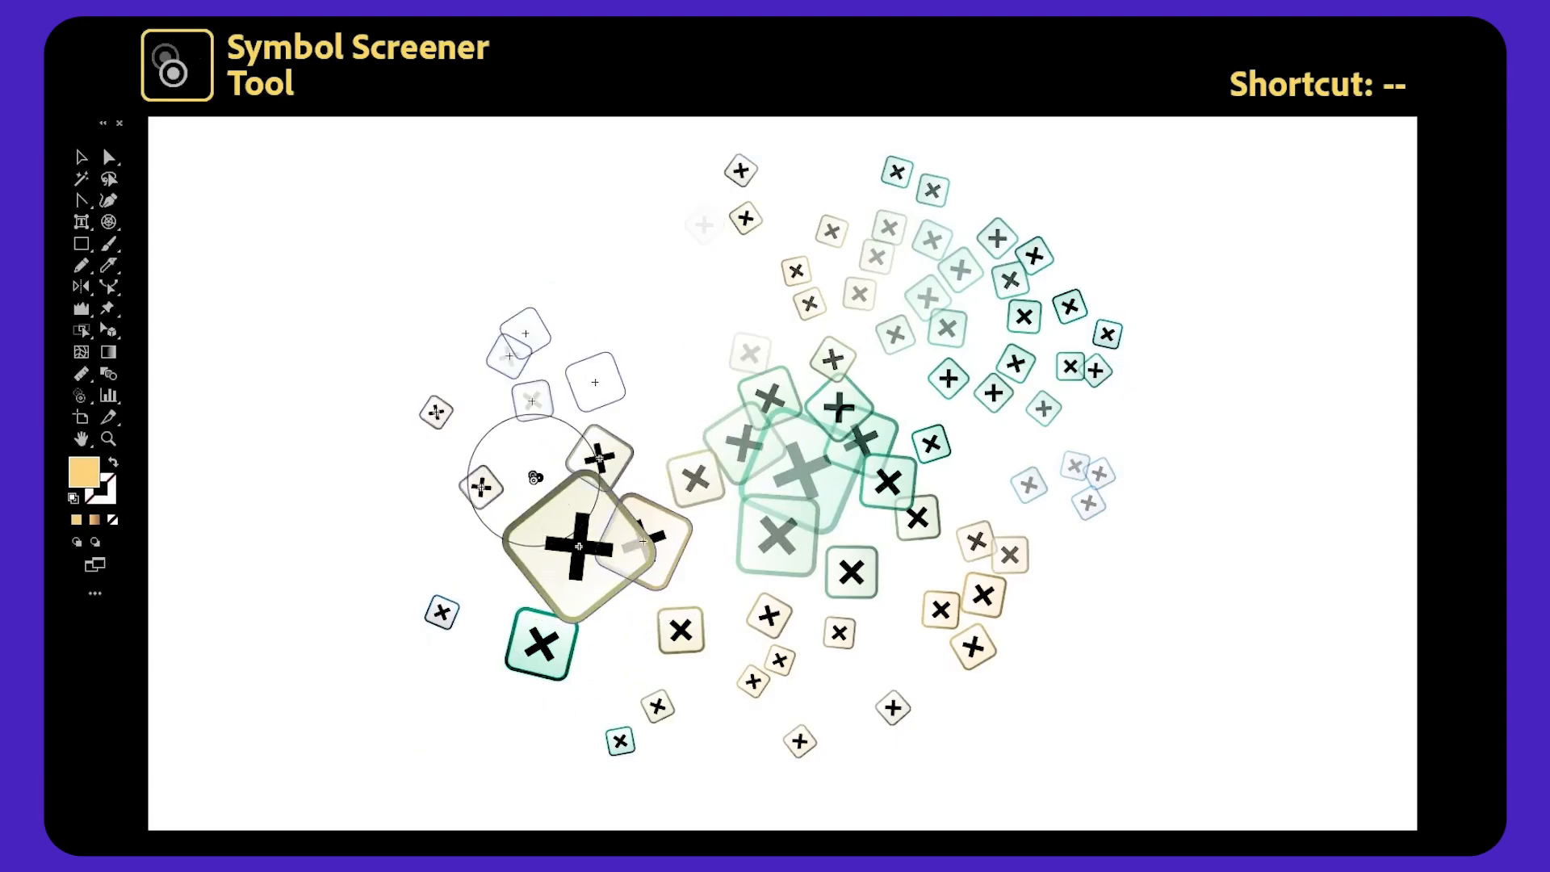
click(772, 689)
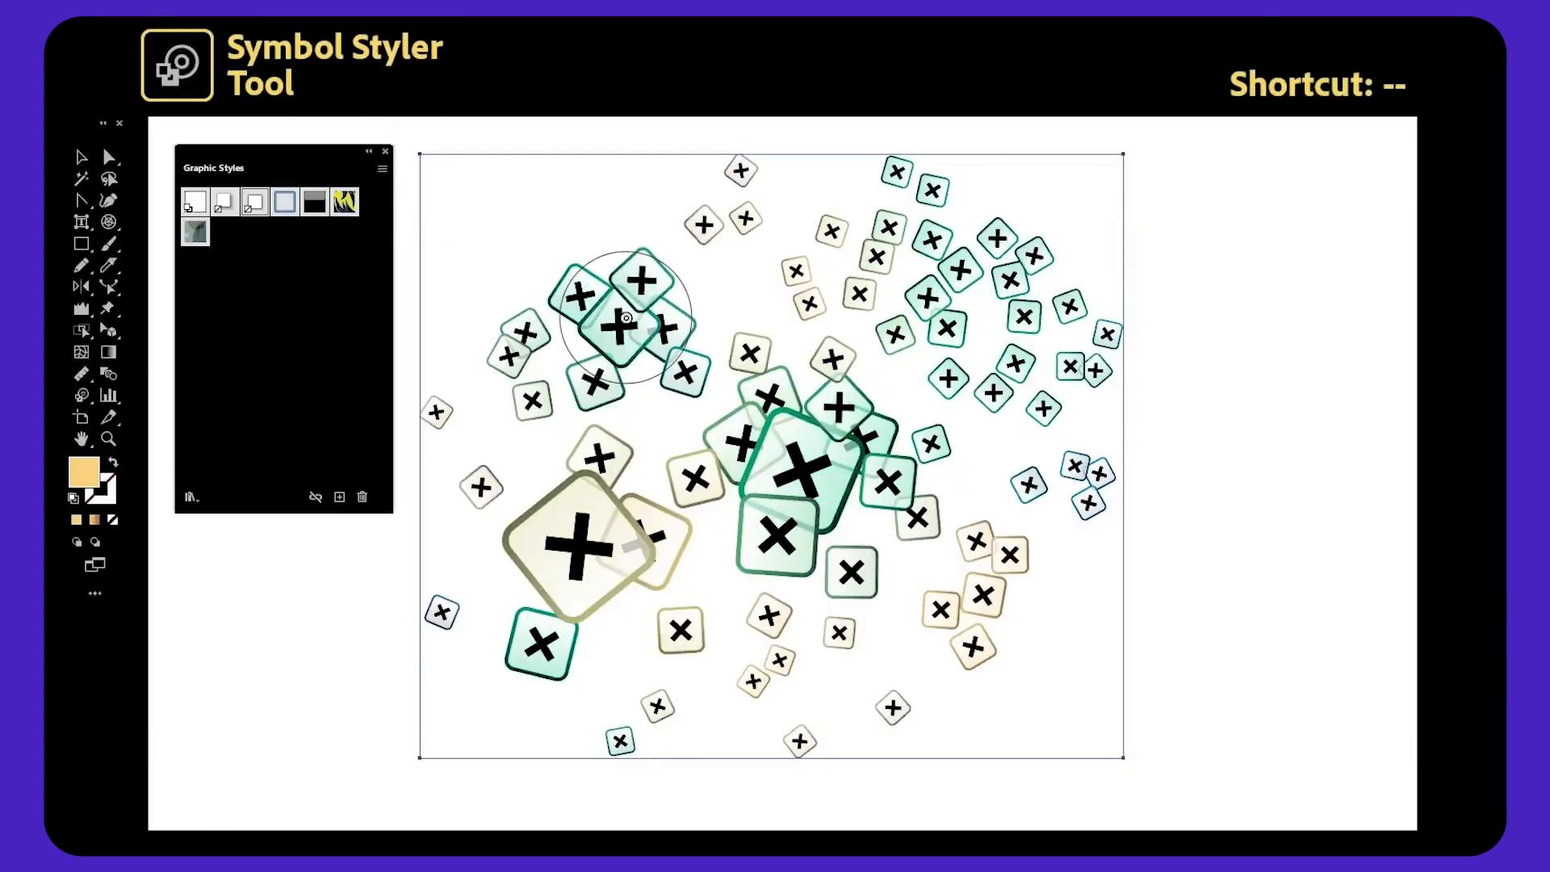
Apply a graphic style to symbols in several areas with the Symbol Styler tool.
click(625, 317)
drag(991, 319, 1024, 411)
drag(1041, 613, 1042, 677)
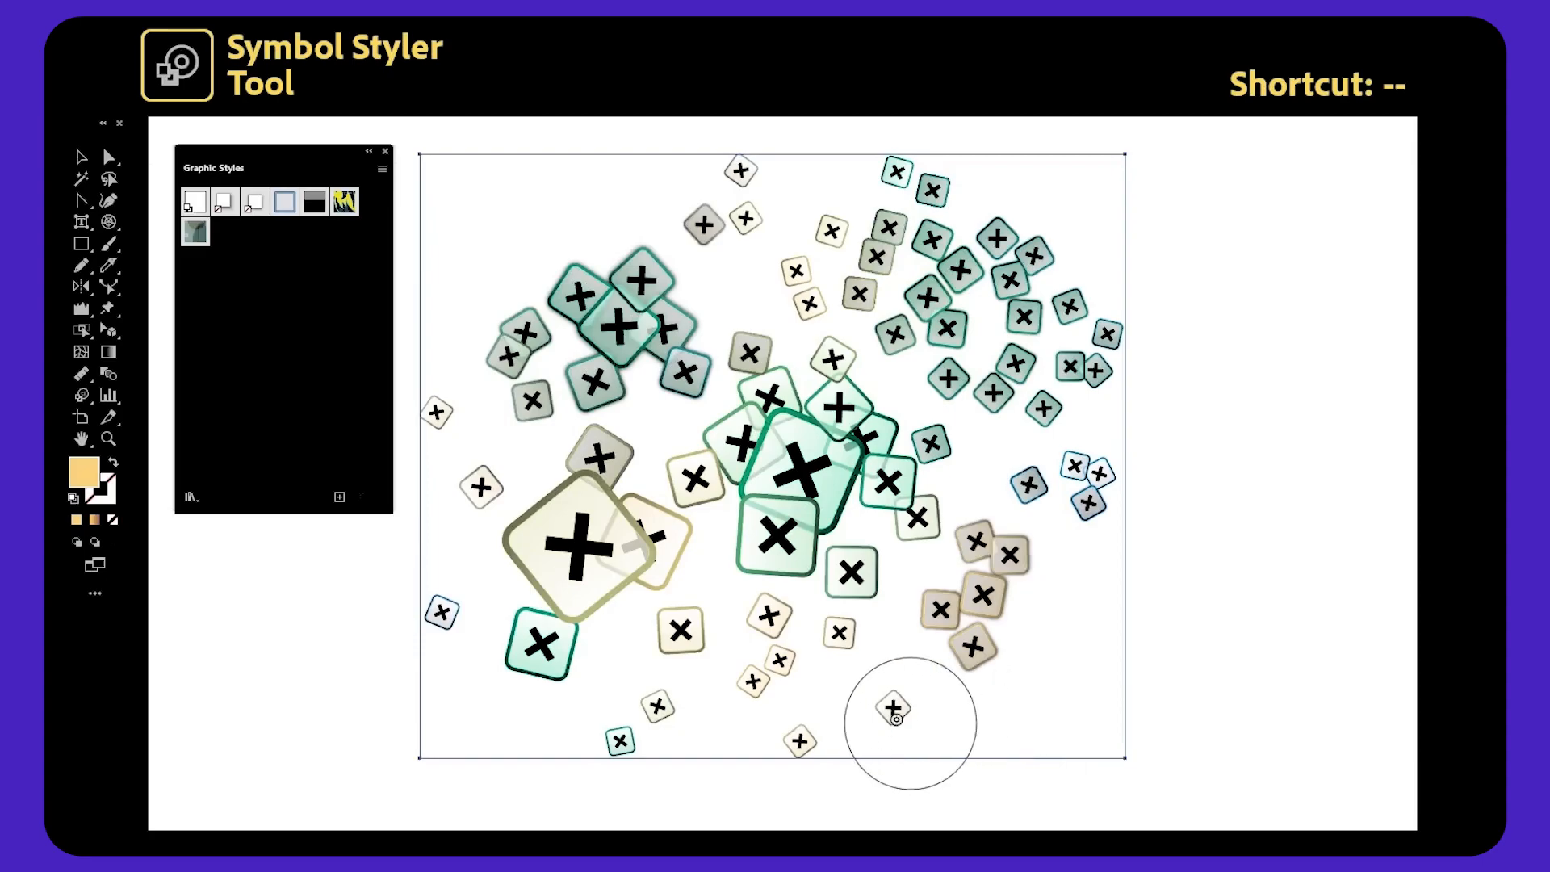
mouse_move(801, 528)
mouse_down()
mouse_move(803, 490)
mouse_move(774, 522)
mouse_move(846, 559)
mouse_move(826, 493)
mouse_move(1135, 582)
mouse_up()
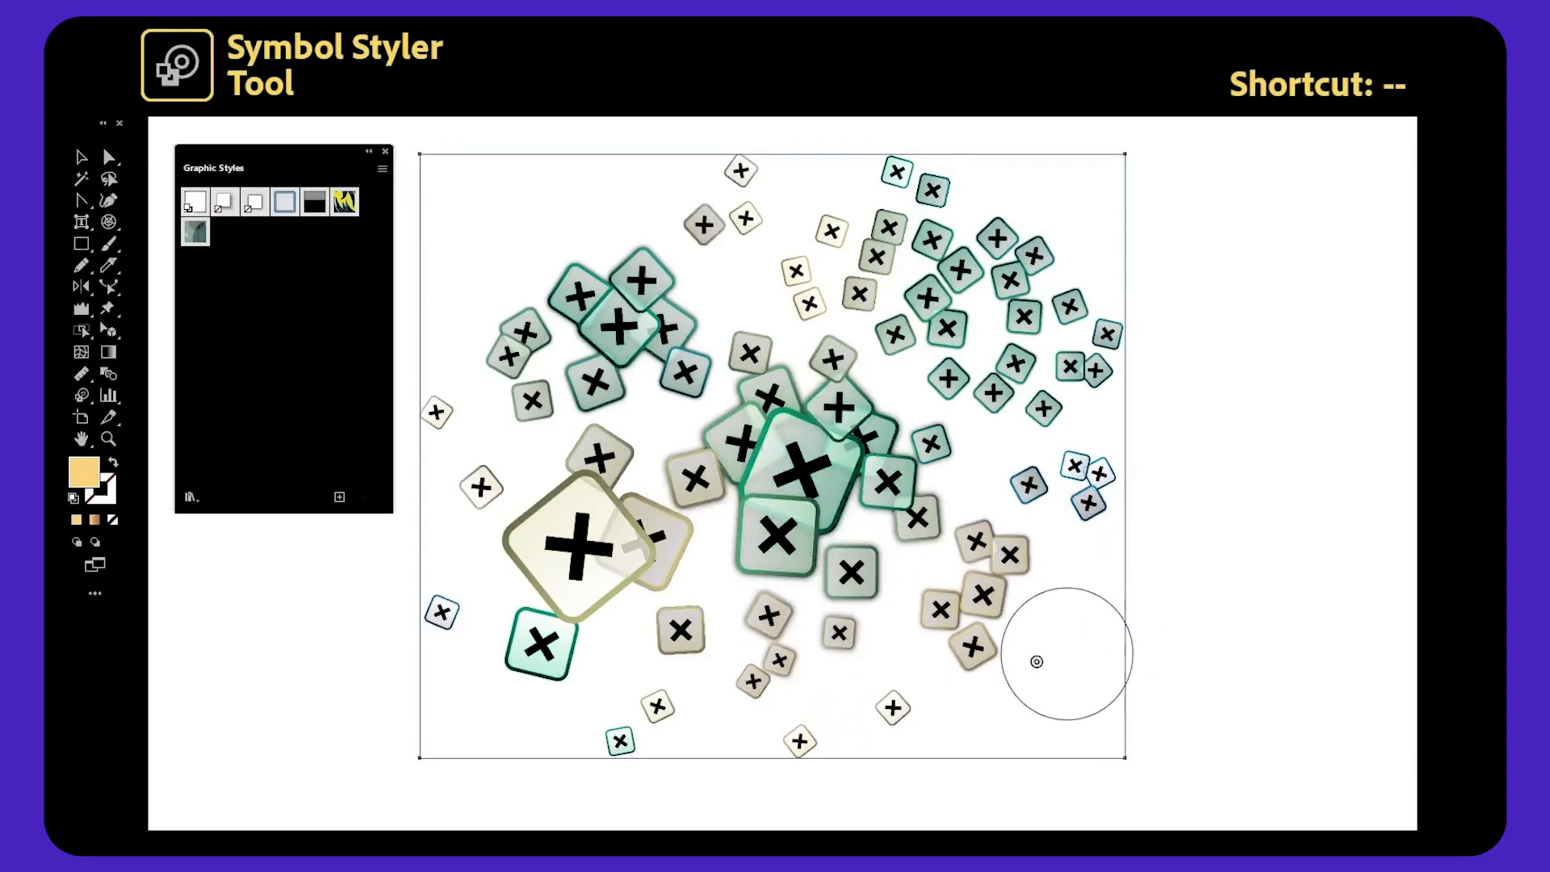
drag(495, 692, 550, 619)
mouse_move(525, 554)
mouse_down()
mouse_move(574, 647)
mouse_move(670, 676)
mouse_move(659, 710)
mouse_move(671, 676)
mouse_up()
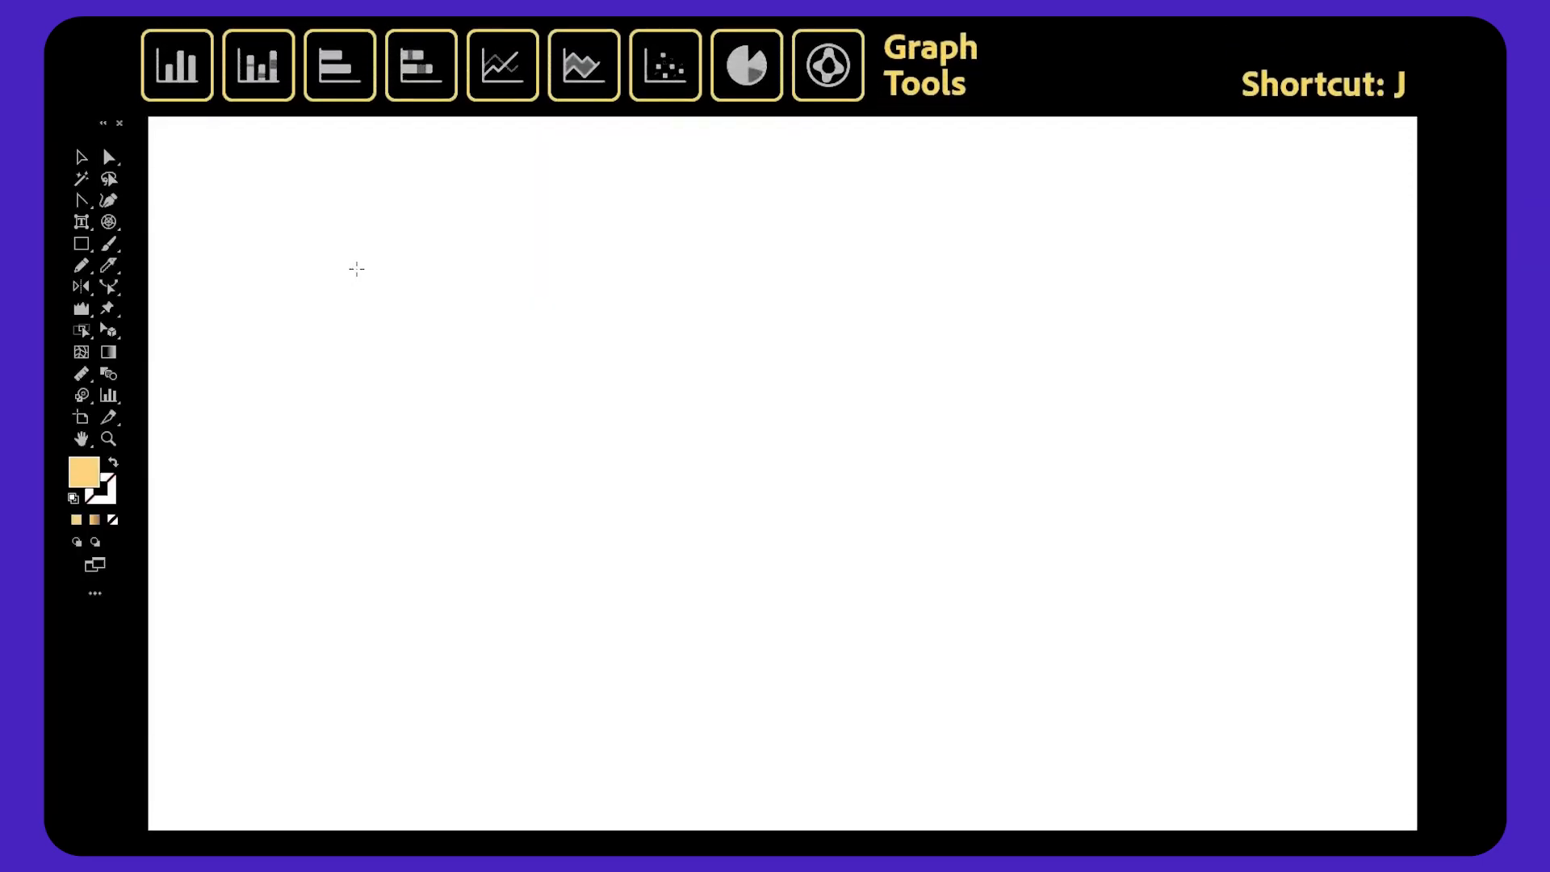
Draw a column graph, then draw a line graph and paste in the values 10, 15, 5, 25, 30, 12.
drag(541, 407, 1037, 637)
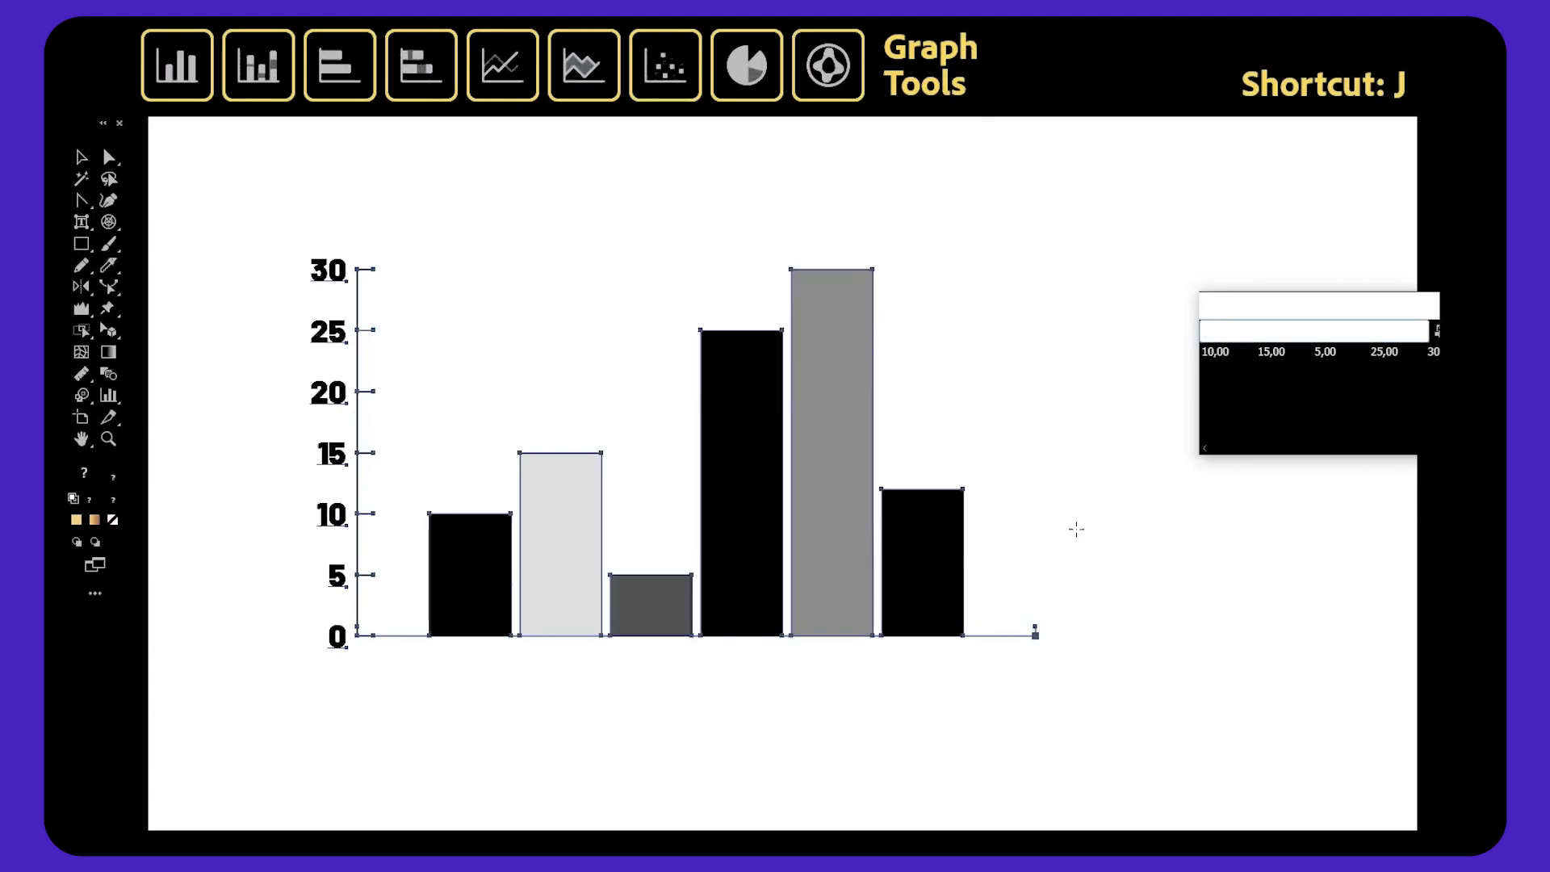
drag(401, 245, 1151, 687)
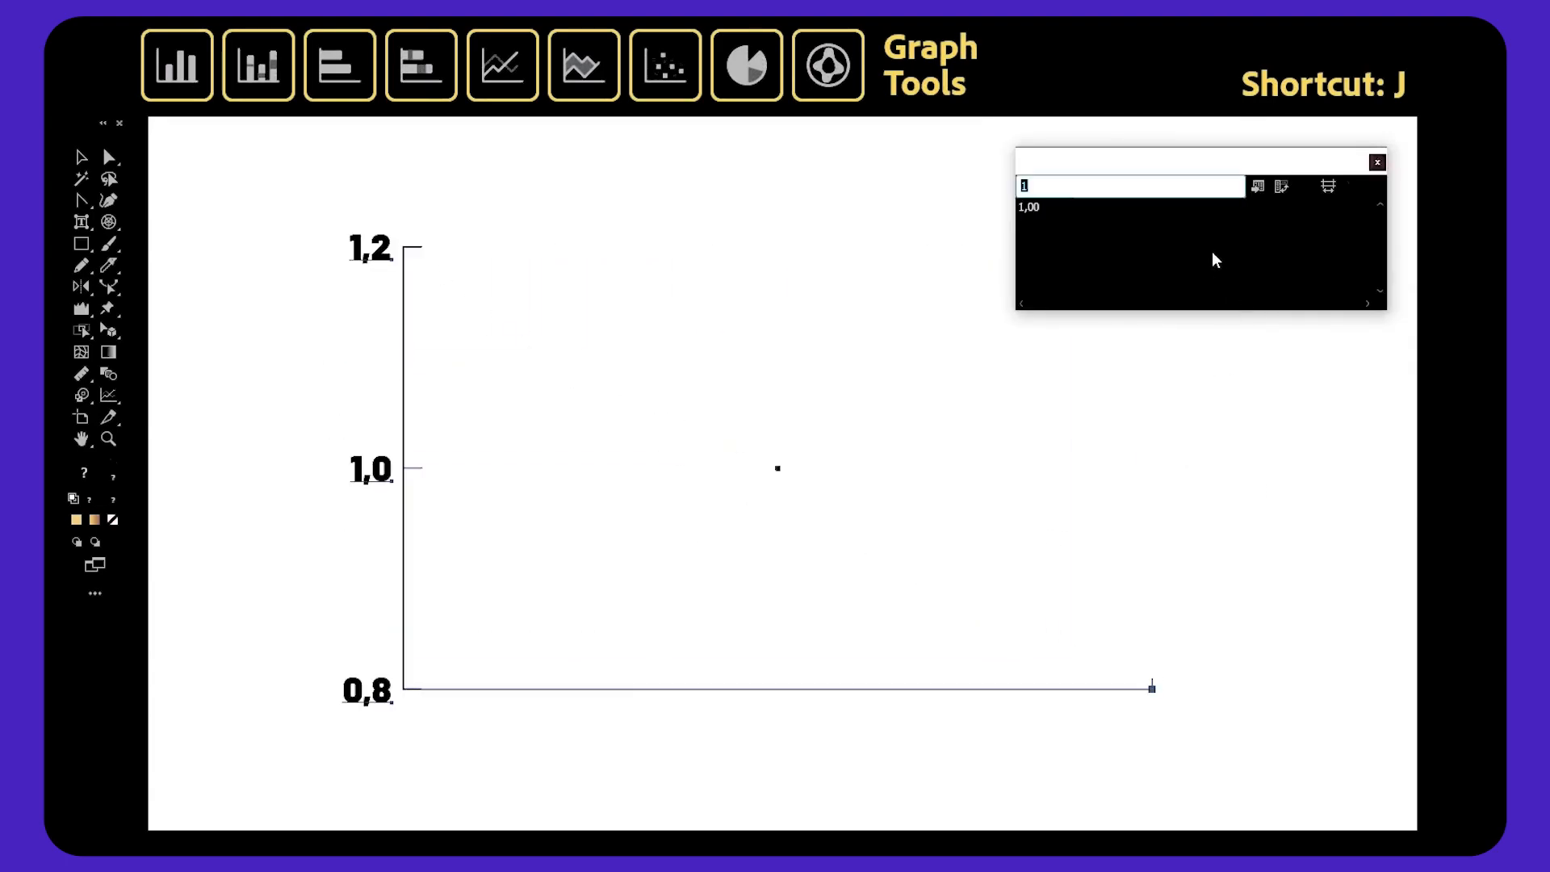
key(ctrl+v)
click(1285, 185)
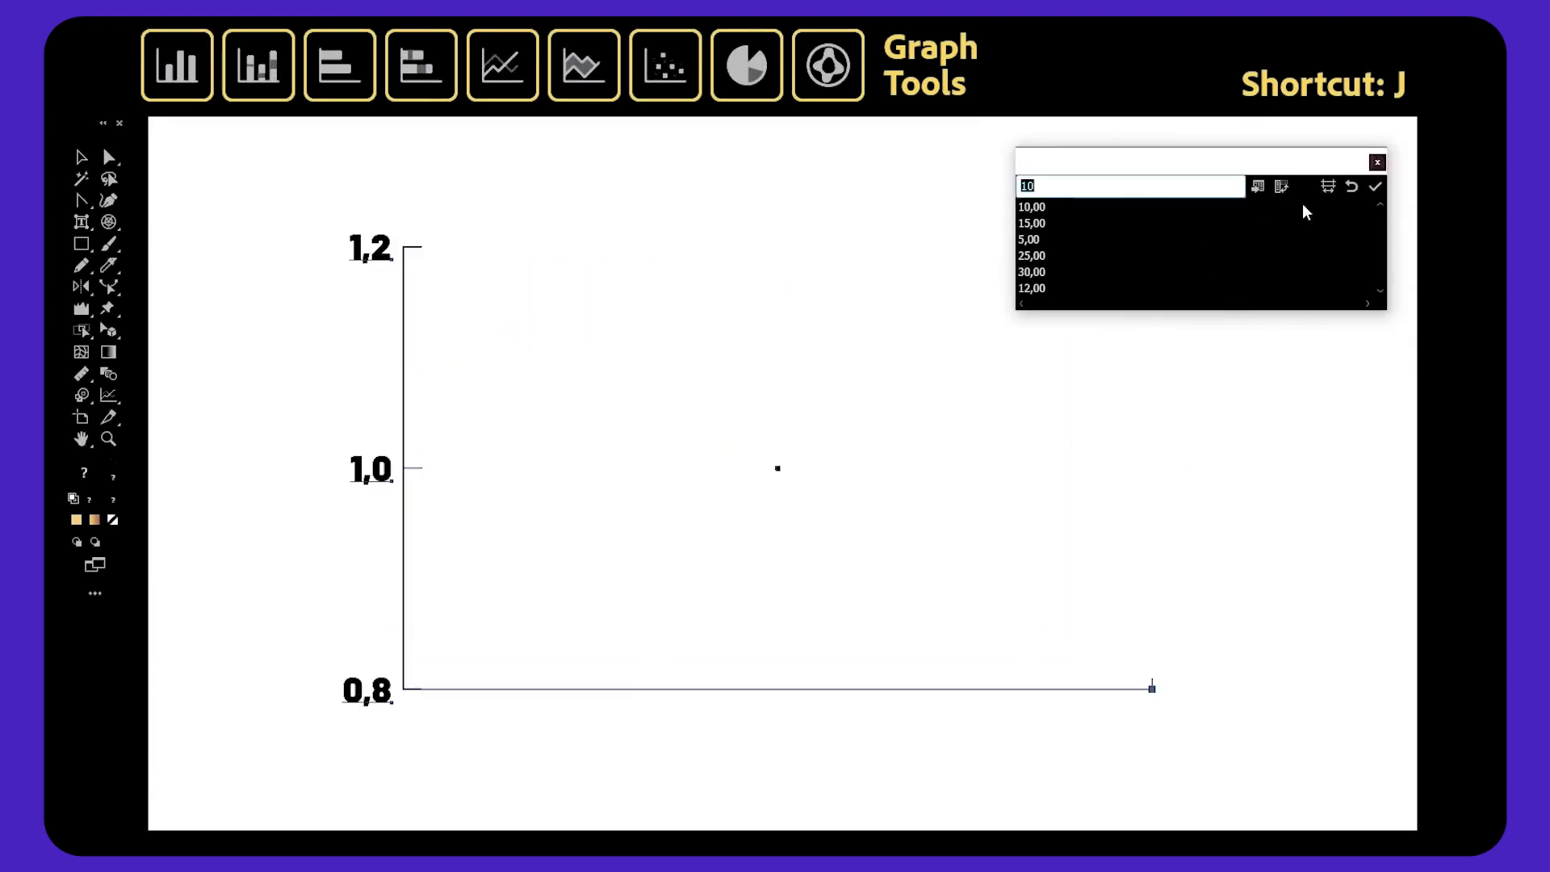
click(1376, 186)
click(1377, 162)
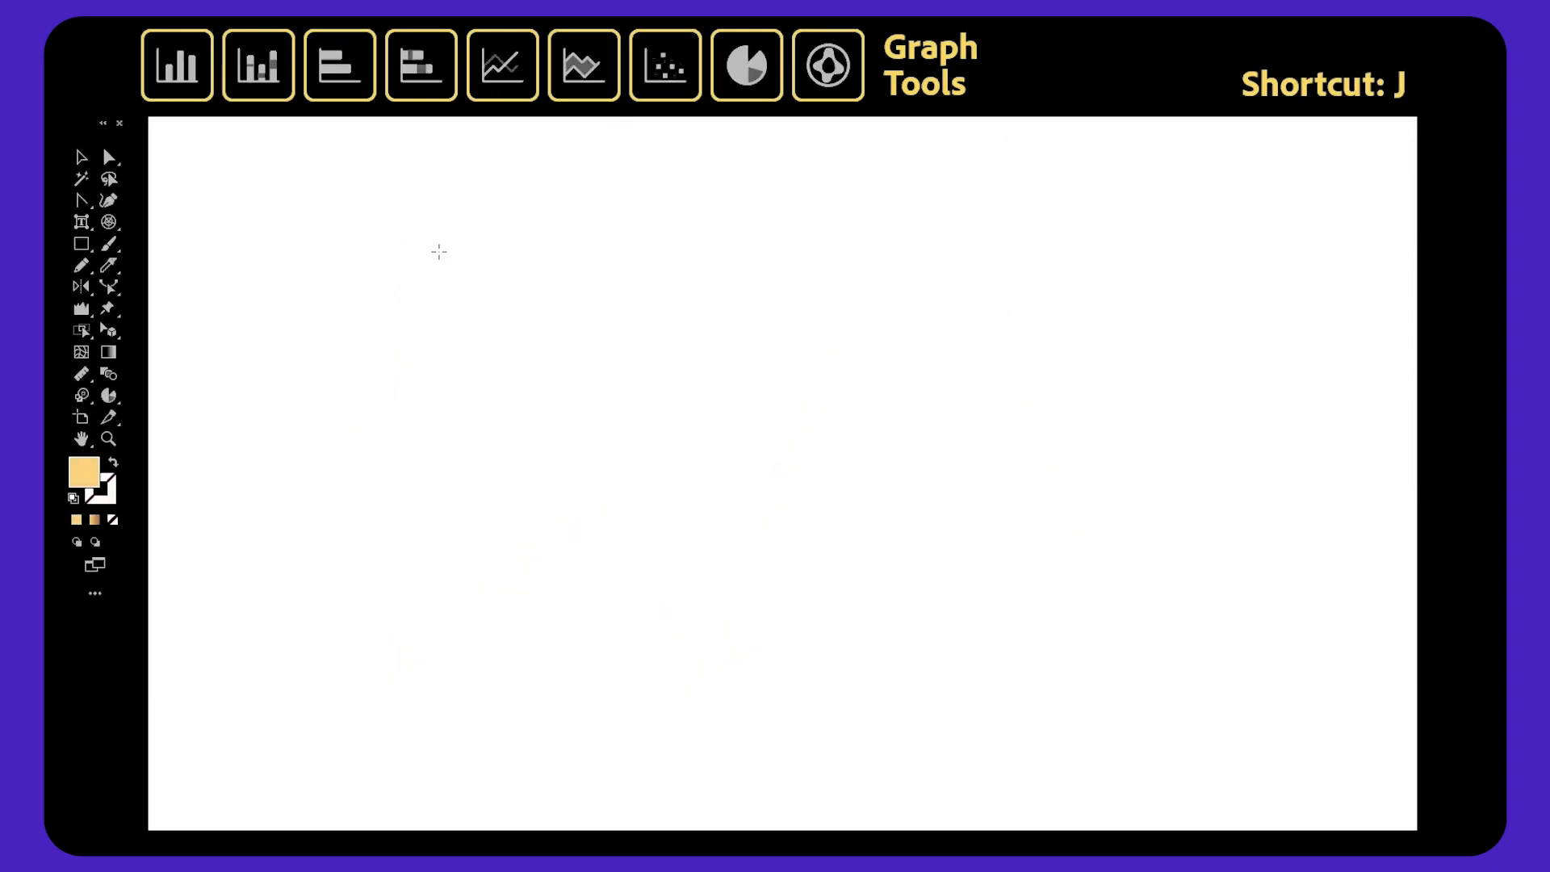
Draw a pie graph and apply the same data values.
mouse_move(450, 257)
mouse_down()
mouse_move(712, 519)
mouse_move(971, 592)
mouse_move(902, 536)
mouse_up()
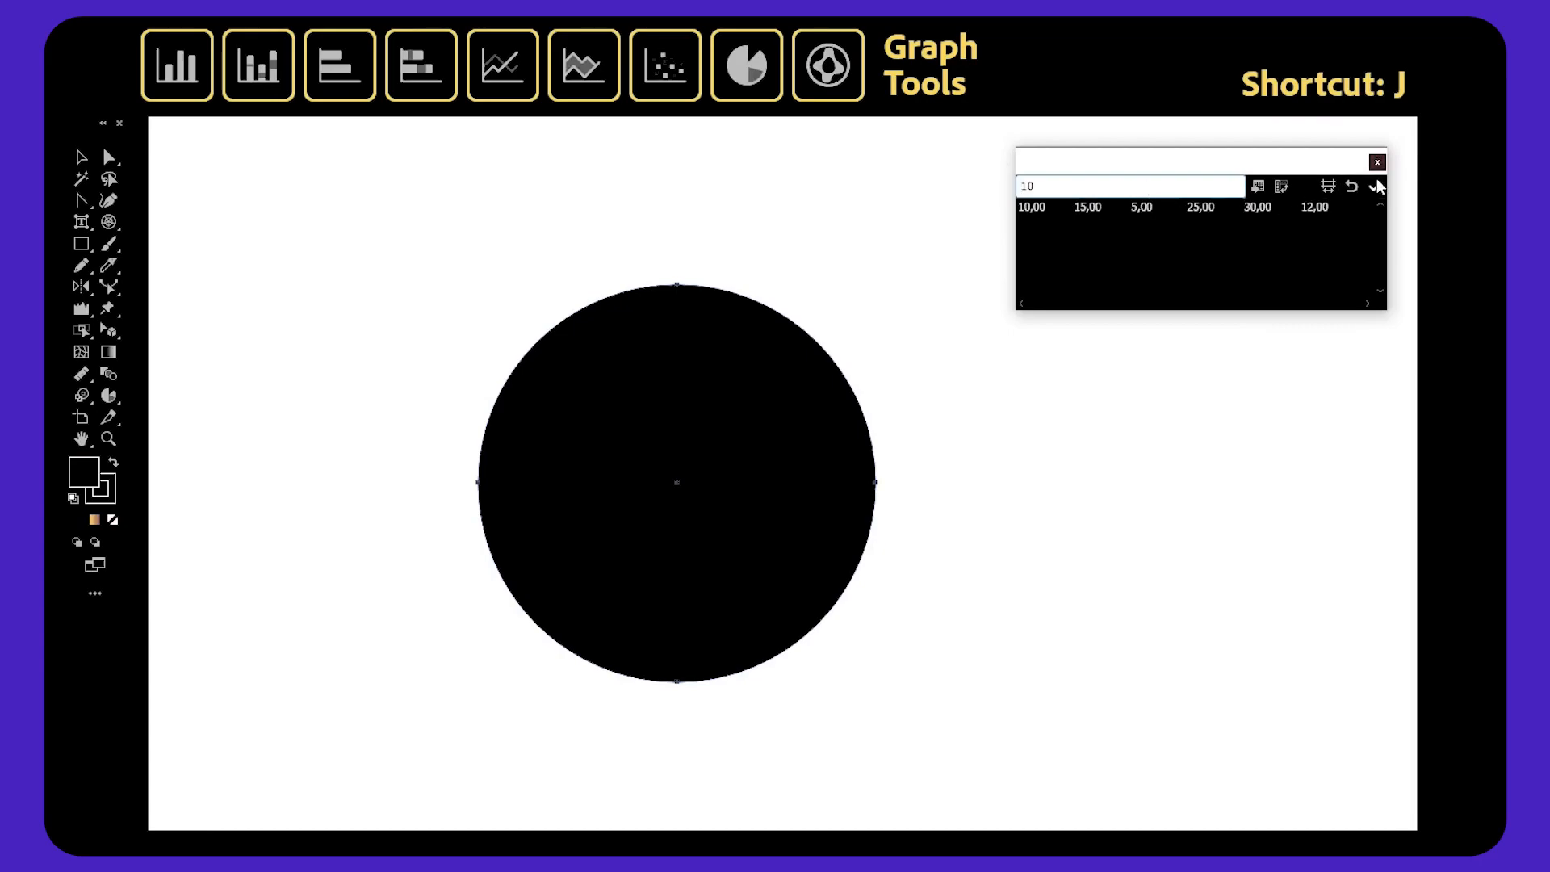
click(1377, 186)
click(1377, 163)
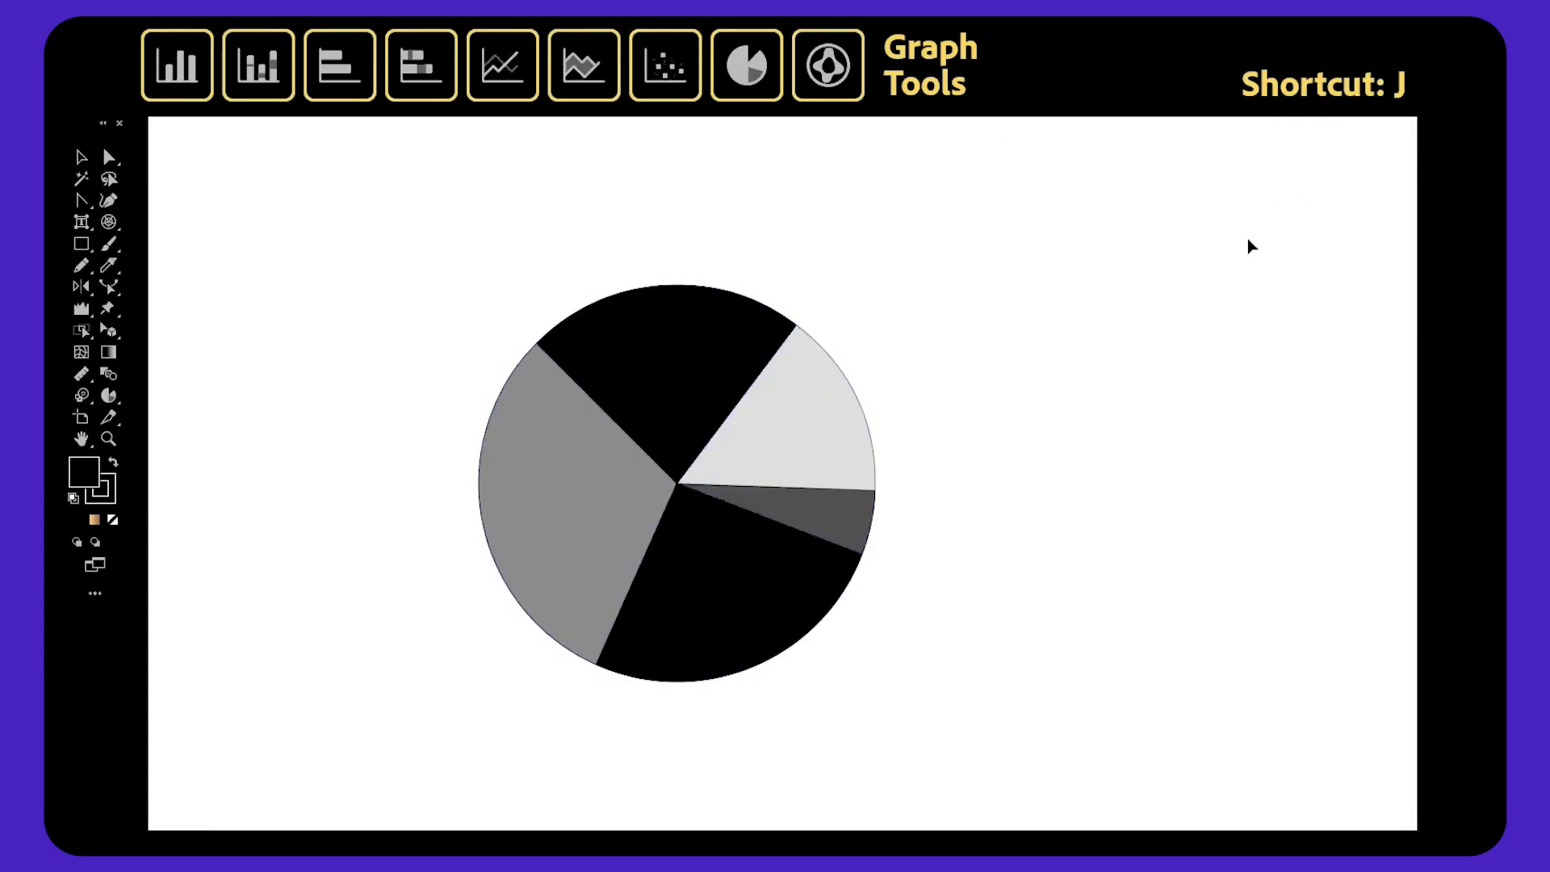
Draw a horizontal bar graph and apply the same data values.
drag(397, 232, 1033, 655)
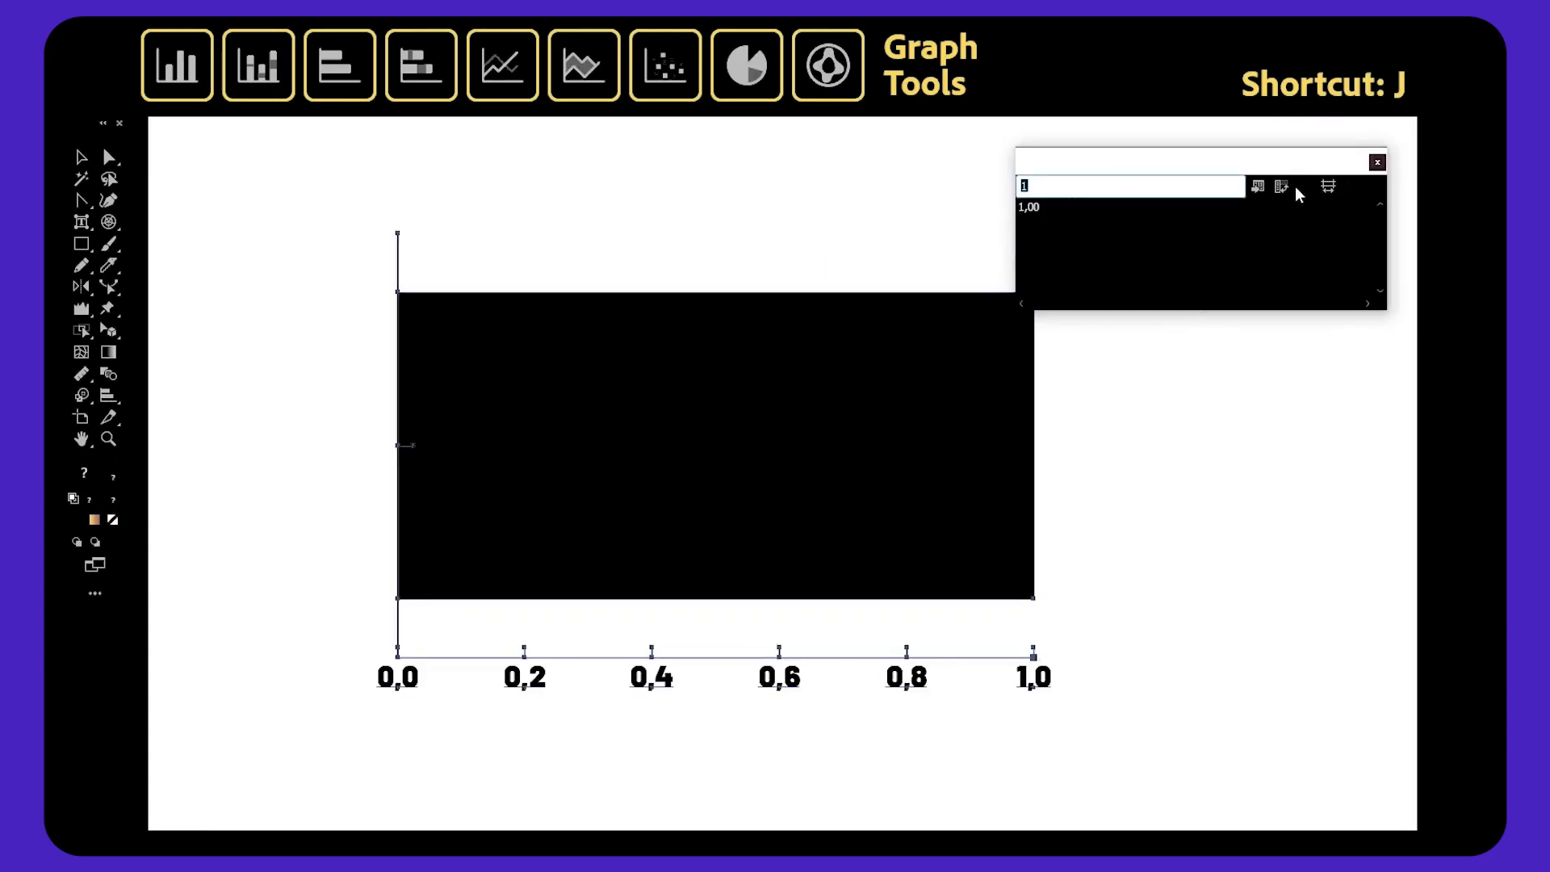
click(1375, 189)
click(1378, 163)
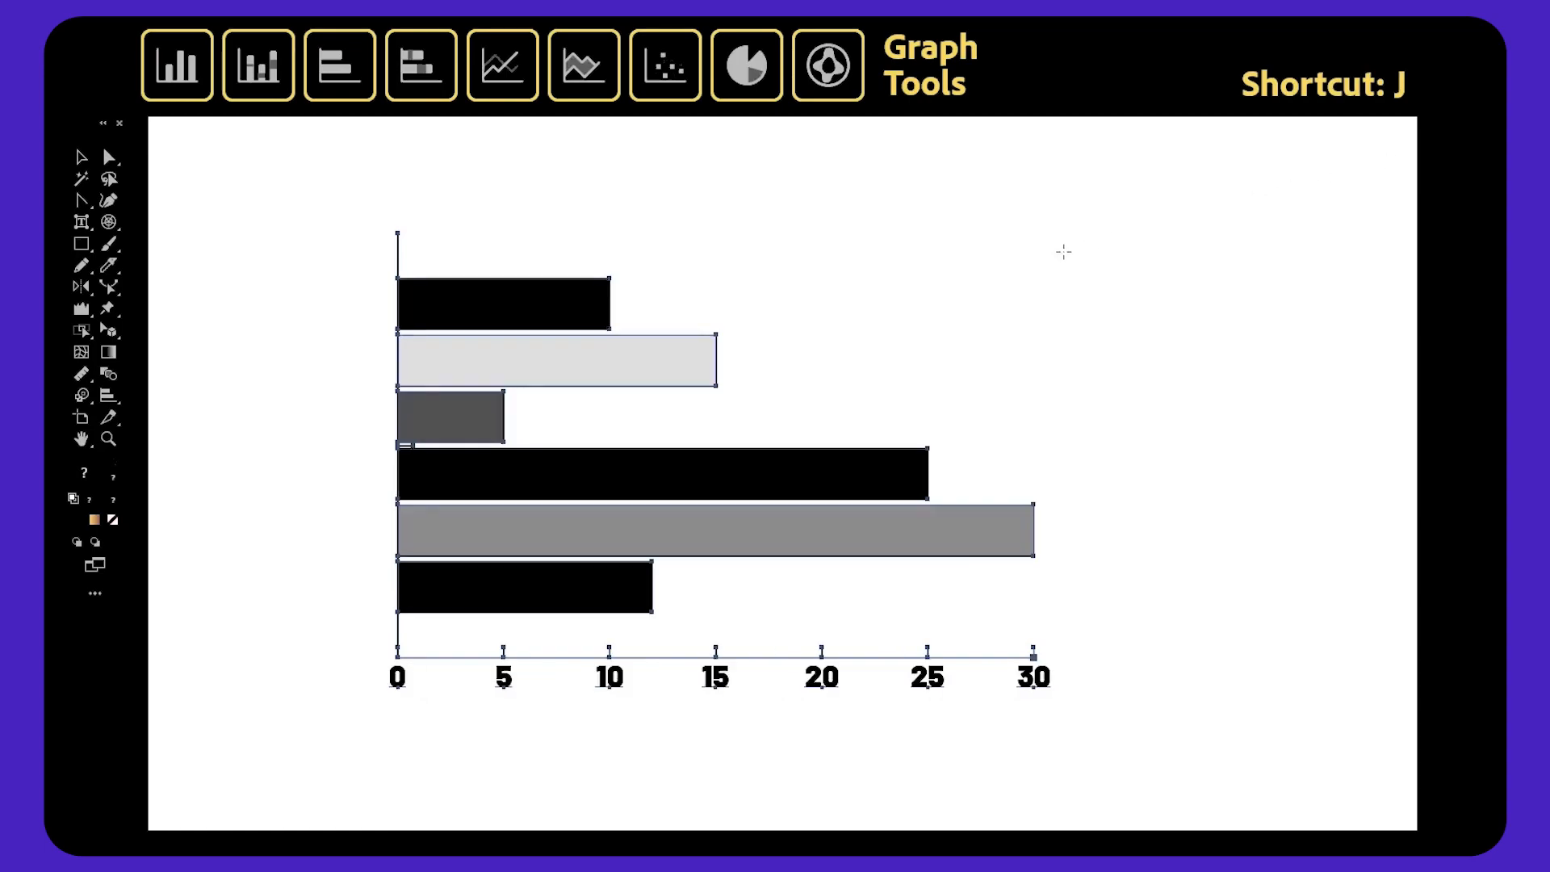
click(1076, 187)
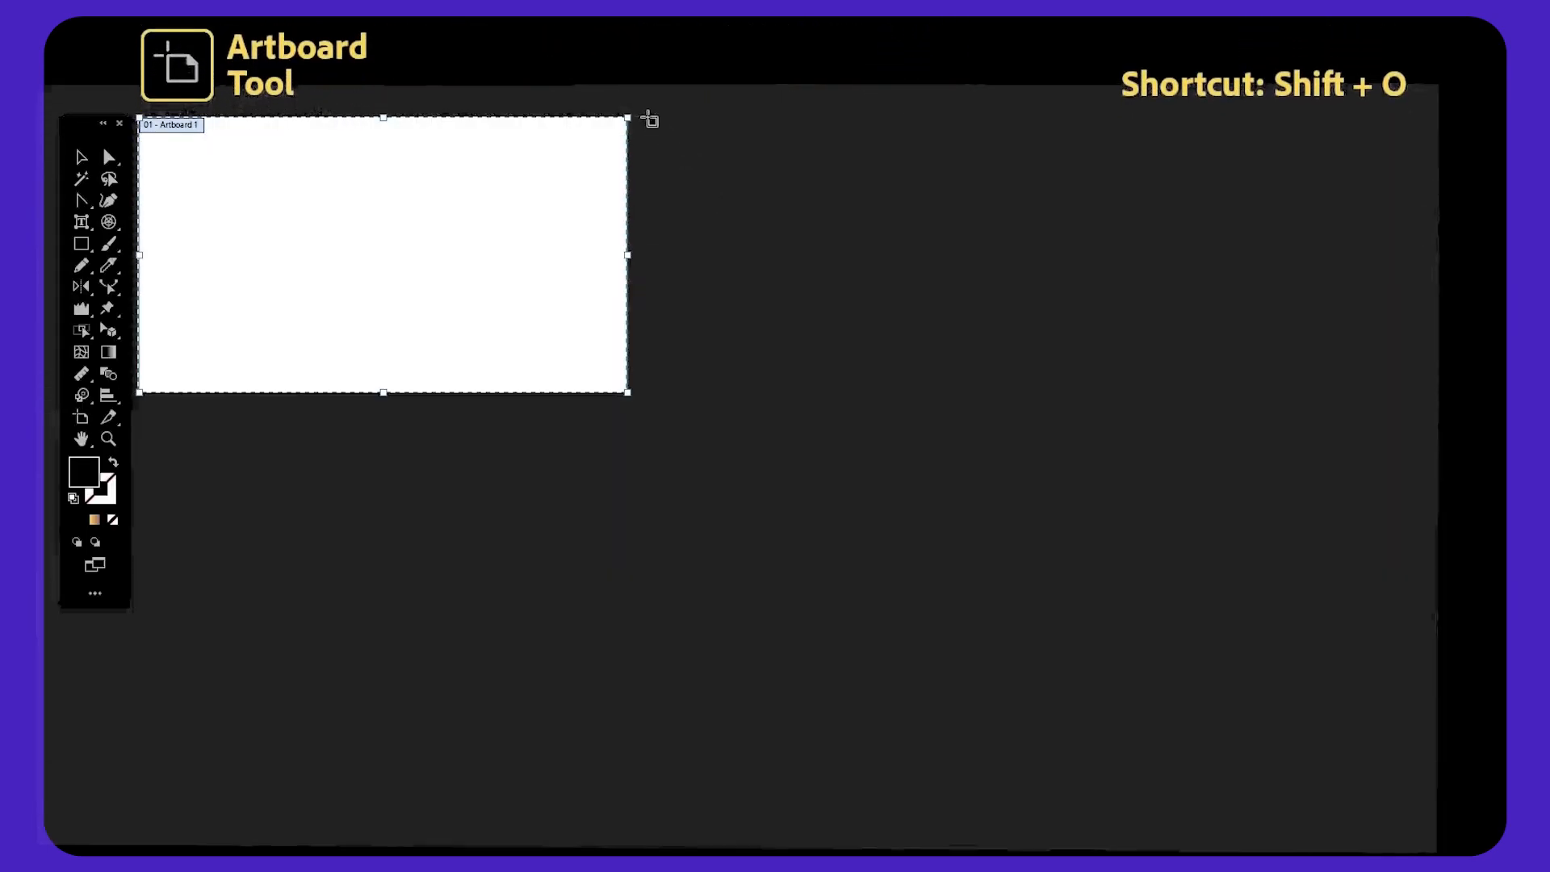
Draw new artboards on the canvas with the Artboard tool.
drag(650, 118, 960, 387)
drag(812, 216, 1133, 648)
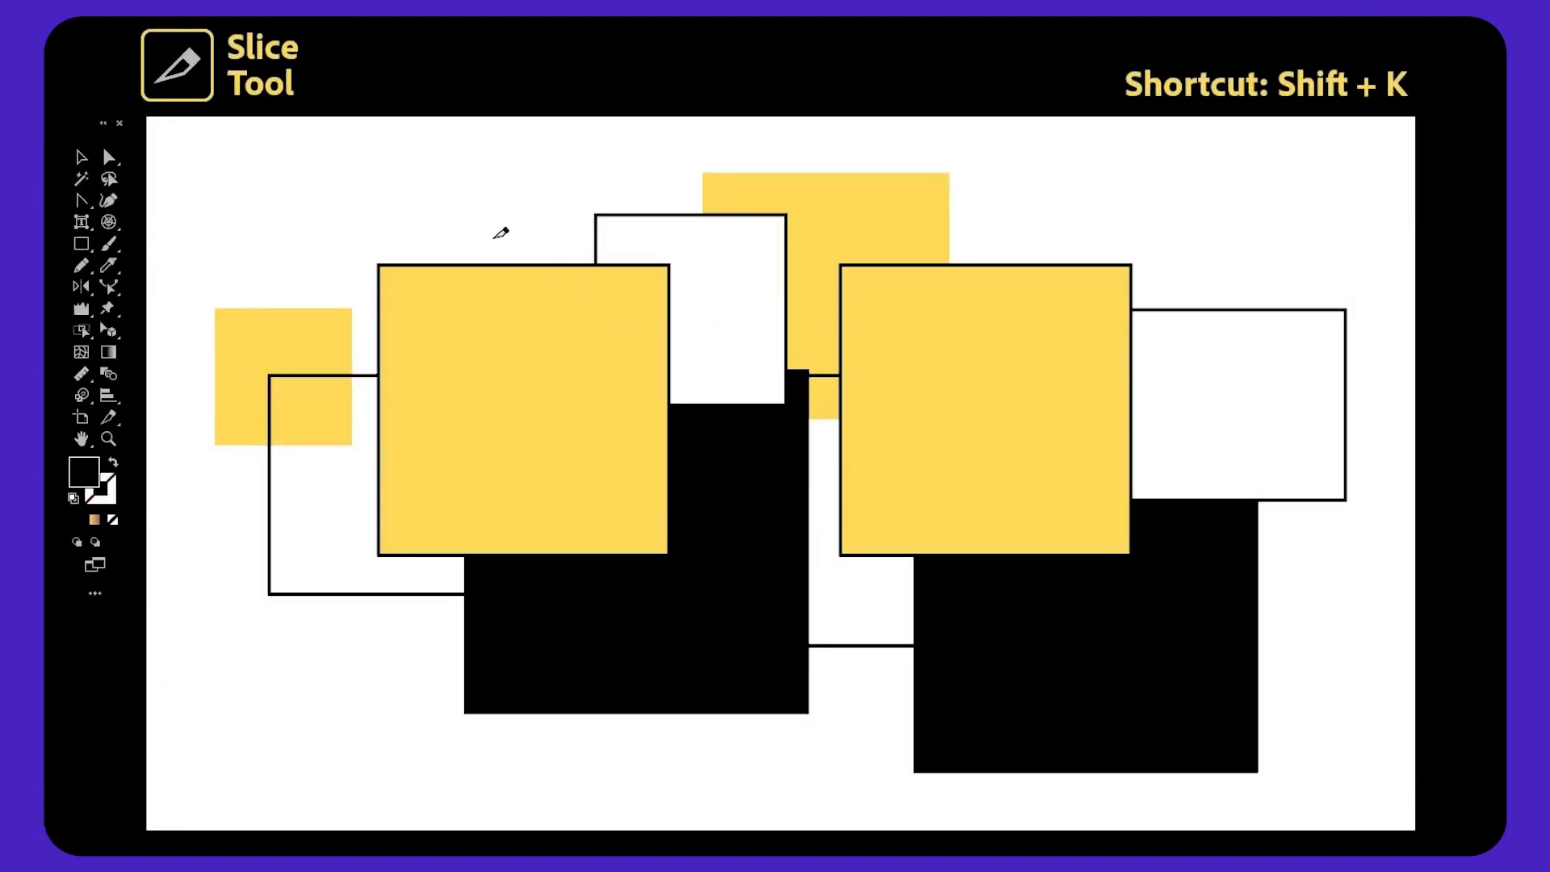
Draw a slice across the left yellow square with the Slice tool and preview the slices in Save for Web.
drag(565, 314, 1024, 663)
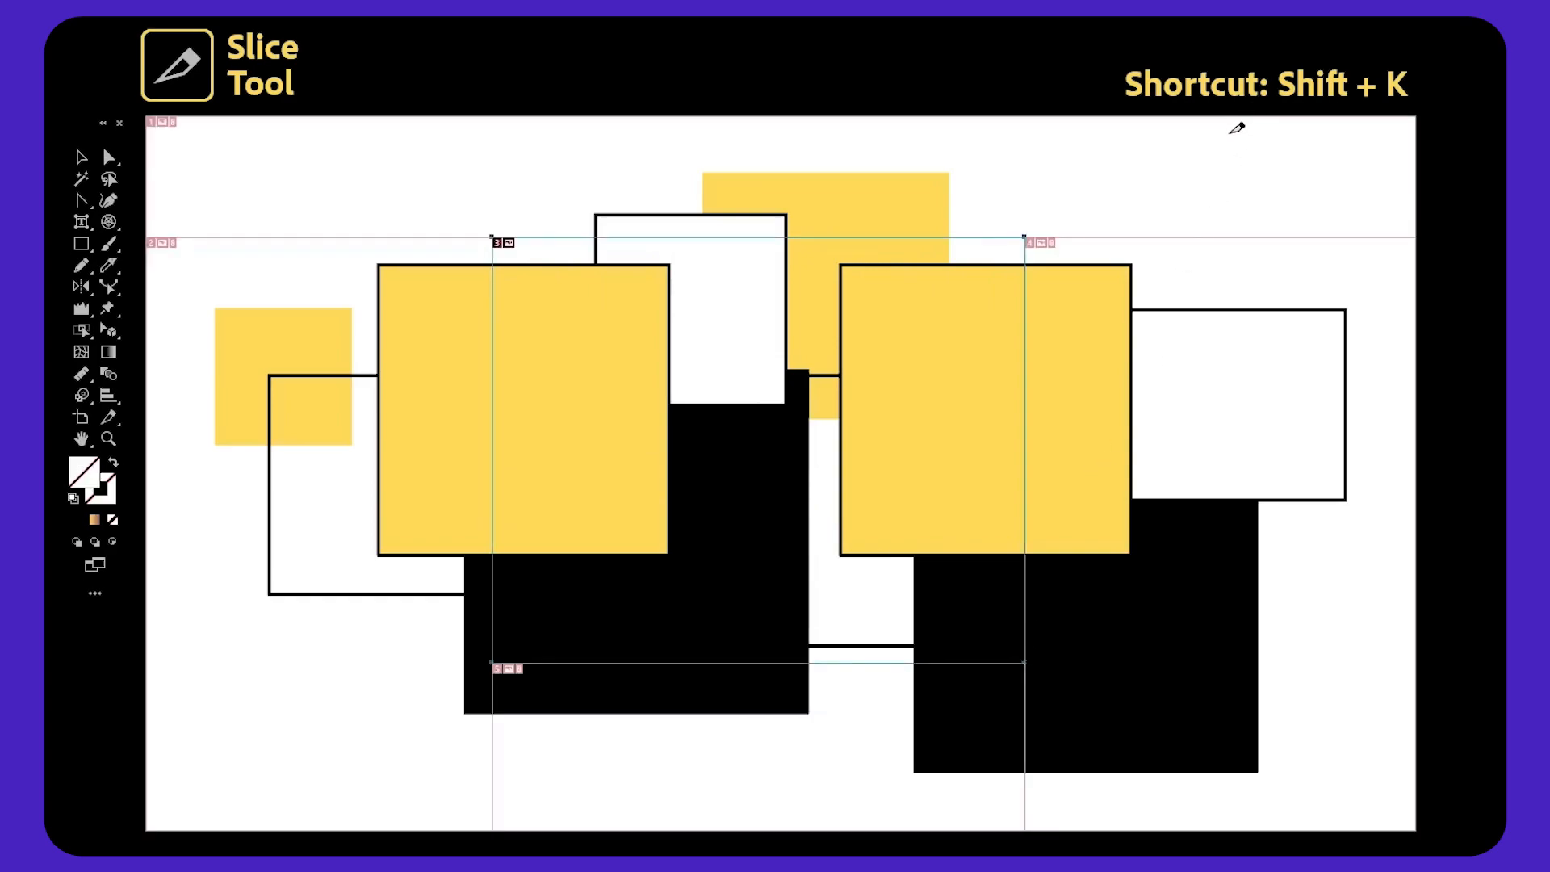
key(ctrl+alt+shift+s)
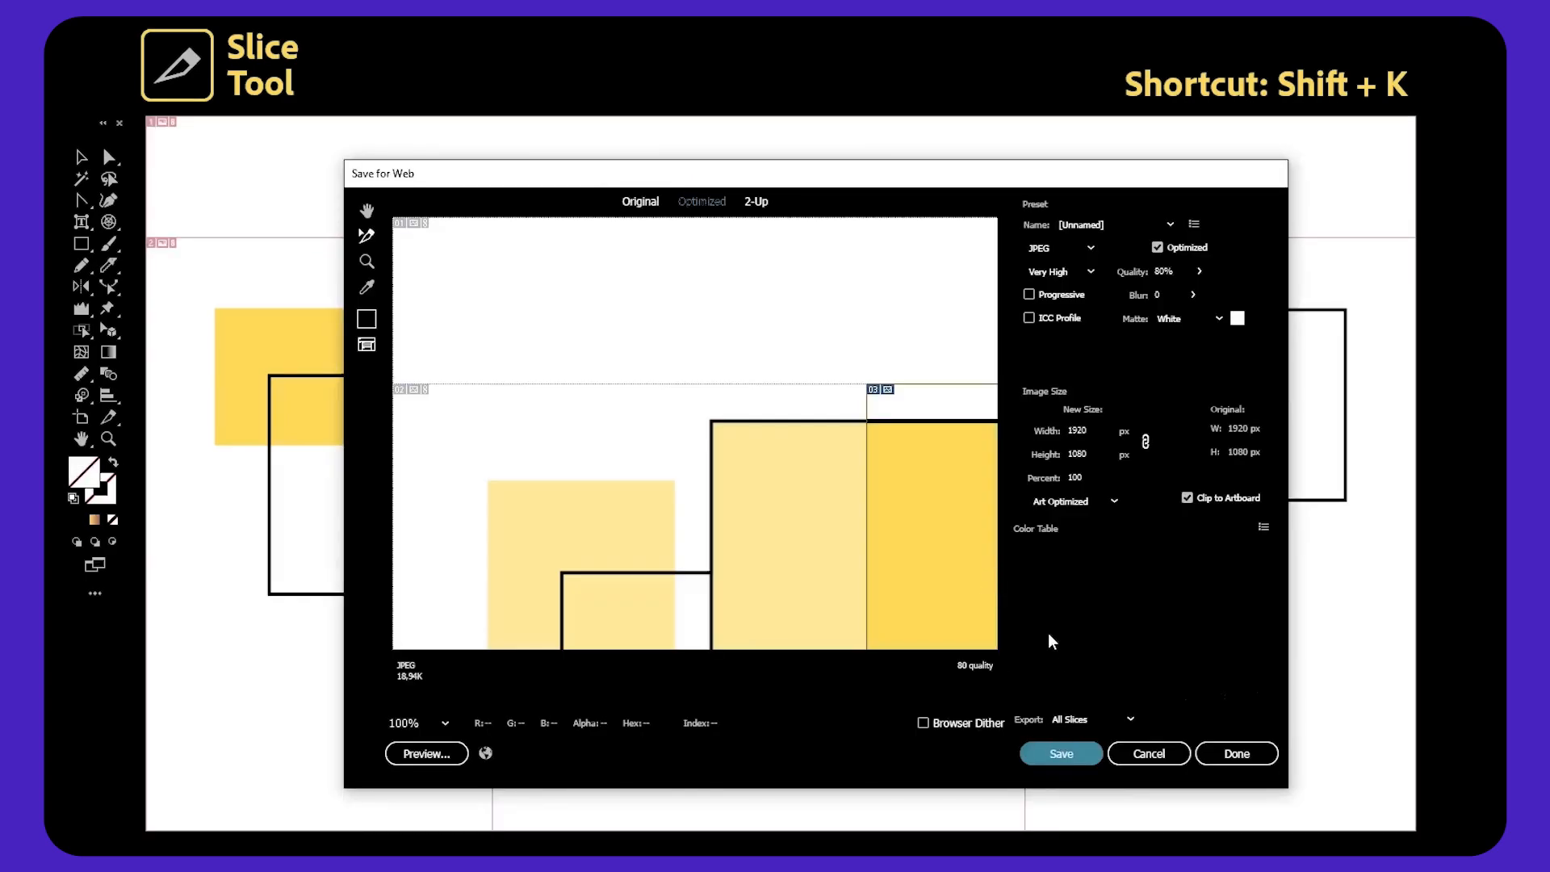
click(442, 722)
click(501, 704)
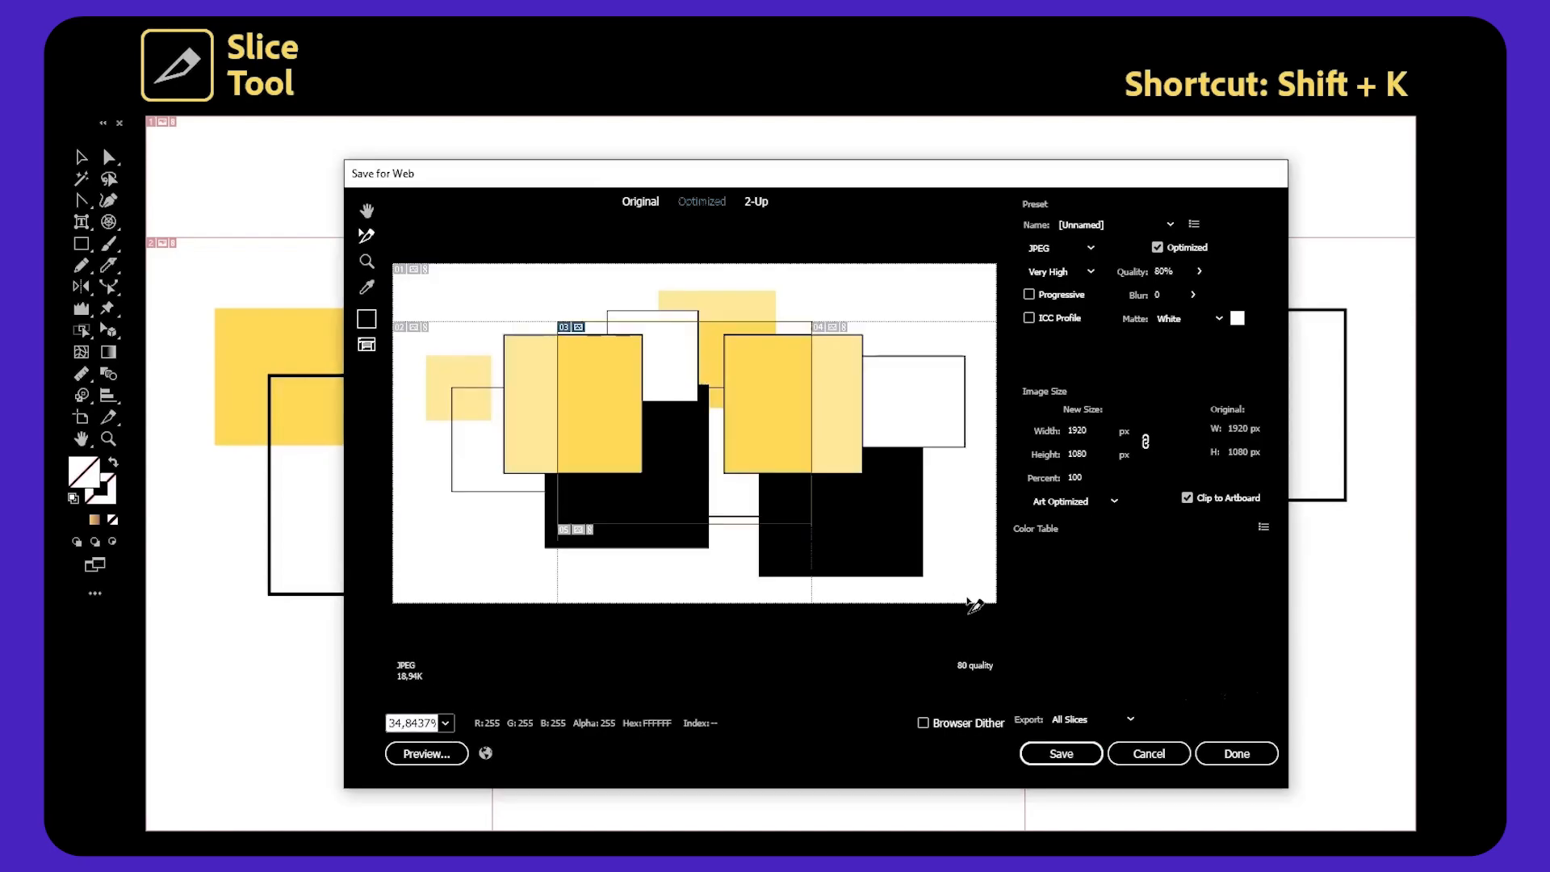
click(878, 420)
click(708, 560)
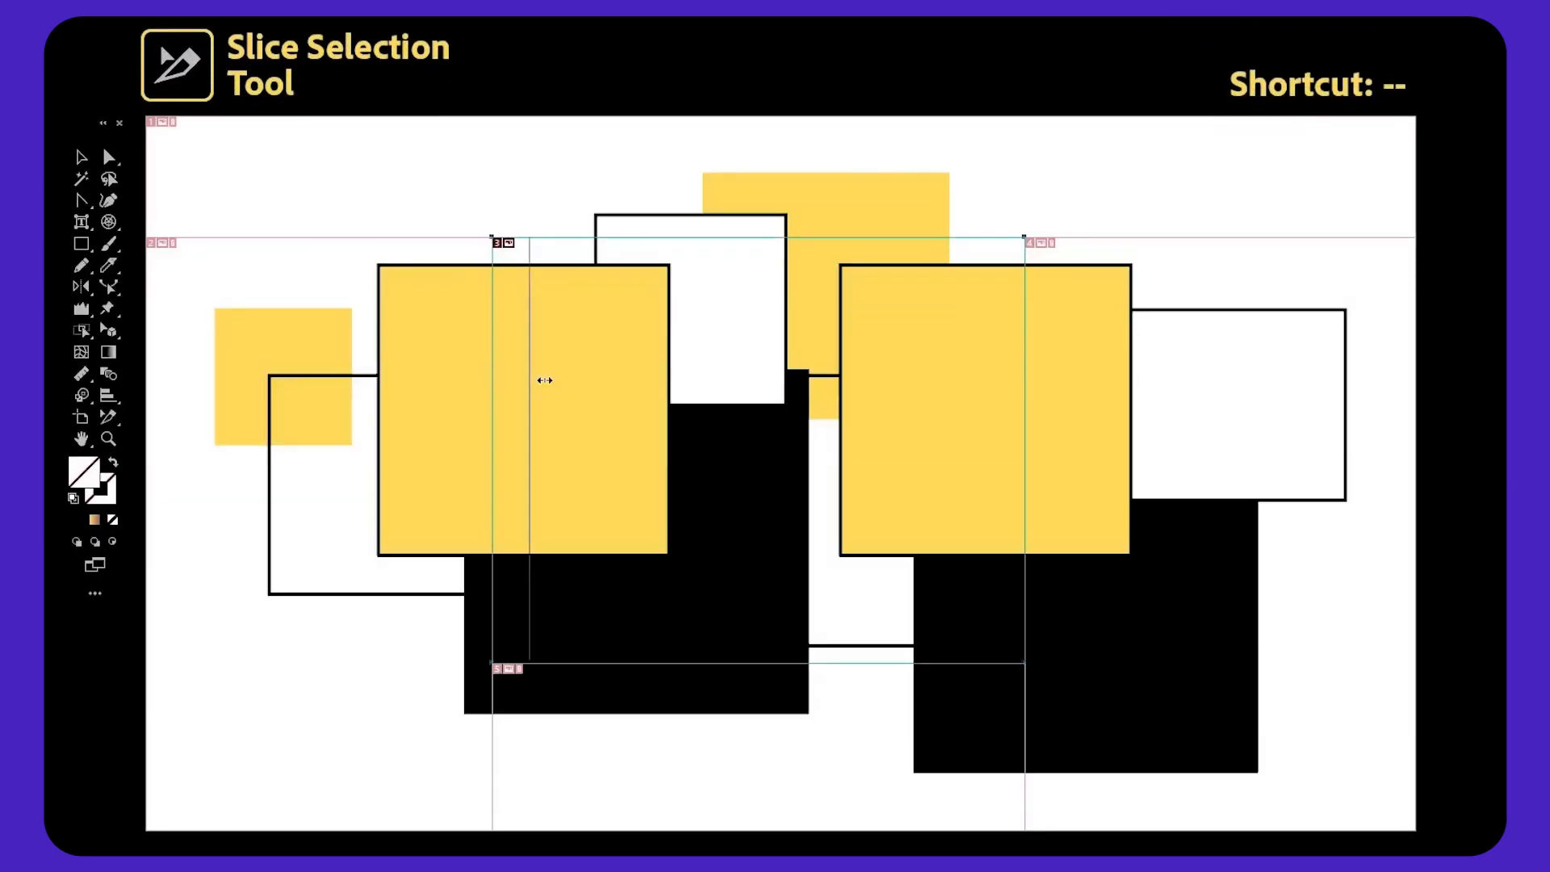
Resize the slice with the Slice Selection tool so it covers the left yellow square's right part and the white rectangle above.
drag(545, 380, 642, 384)
drag(500, 377, 488, 377)
drag(768, 665, 768, 557)
drag(926, 354, 769, 356)
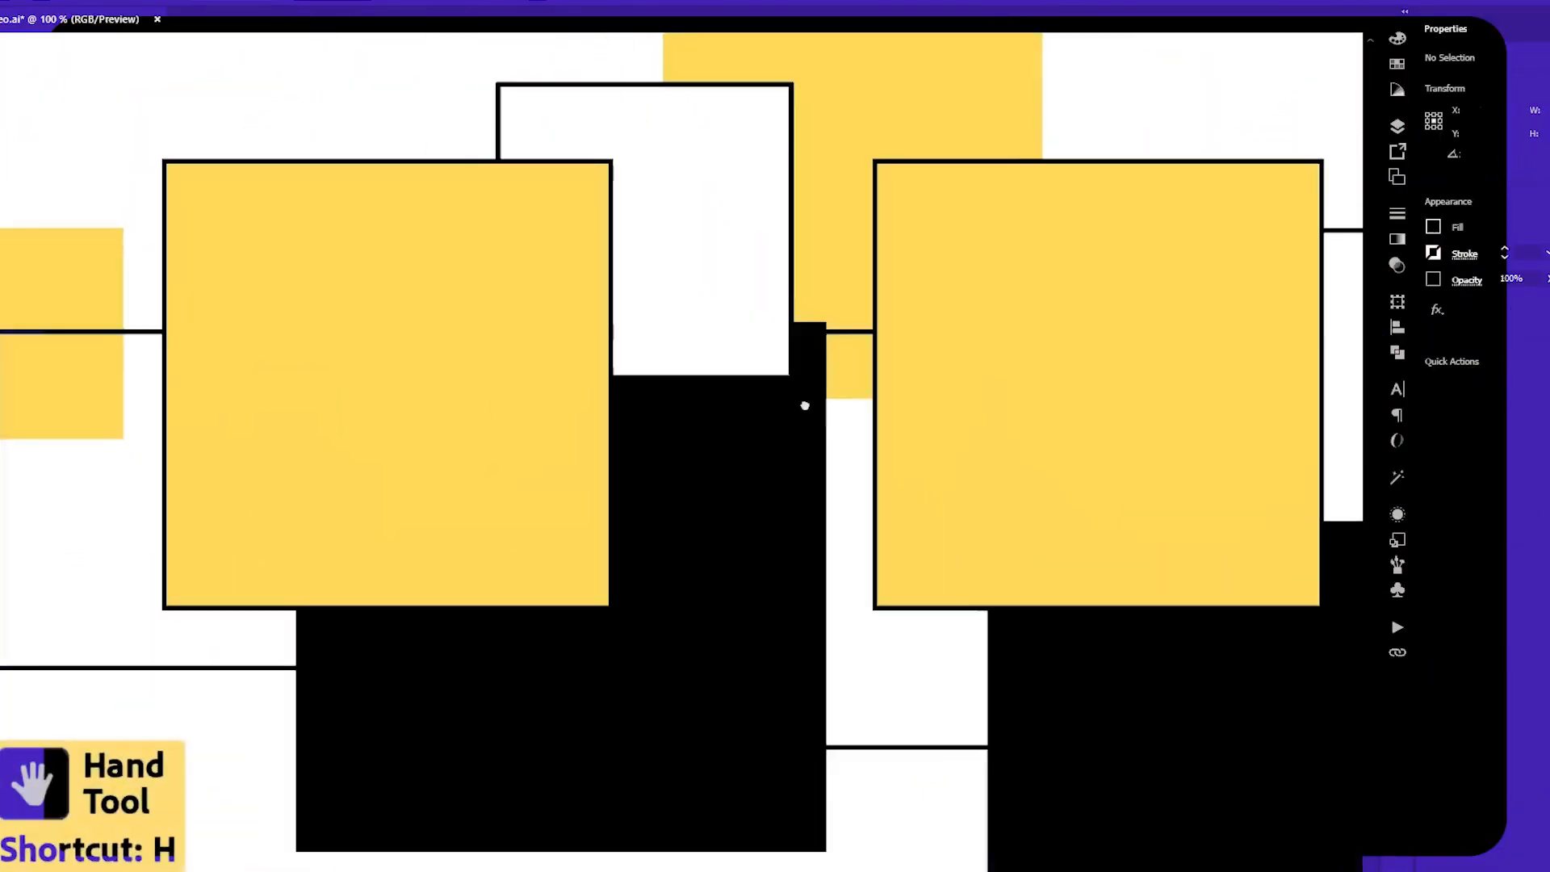
Pan around the artwork with the Hand tool.
drag(806, 404, 554, 228)
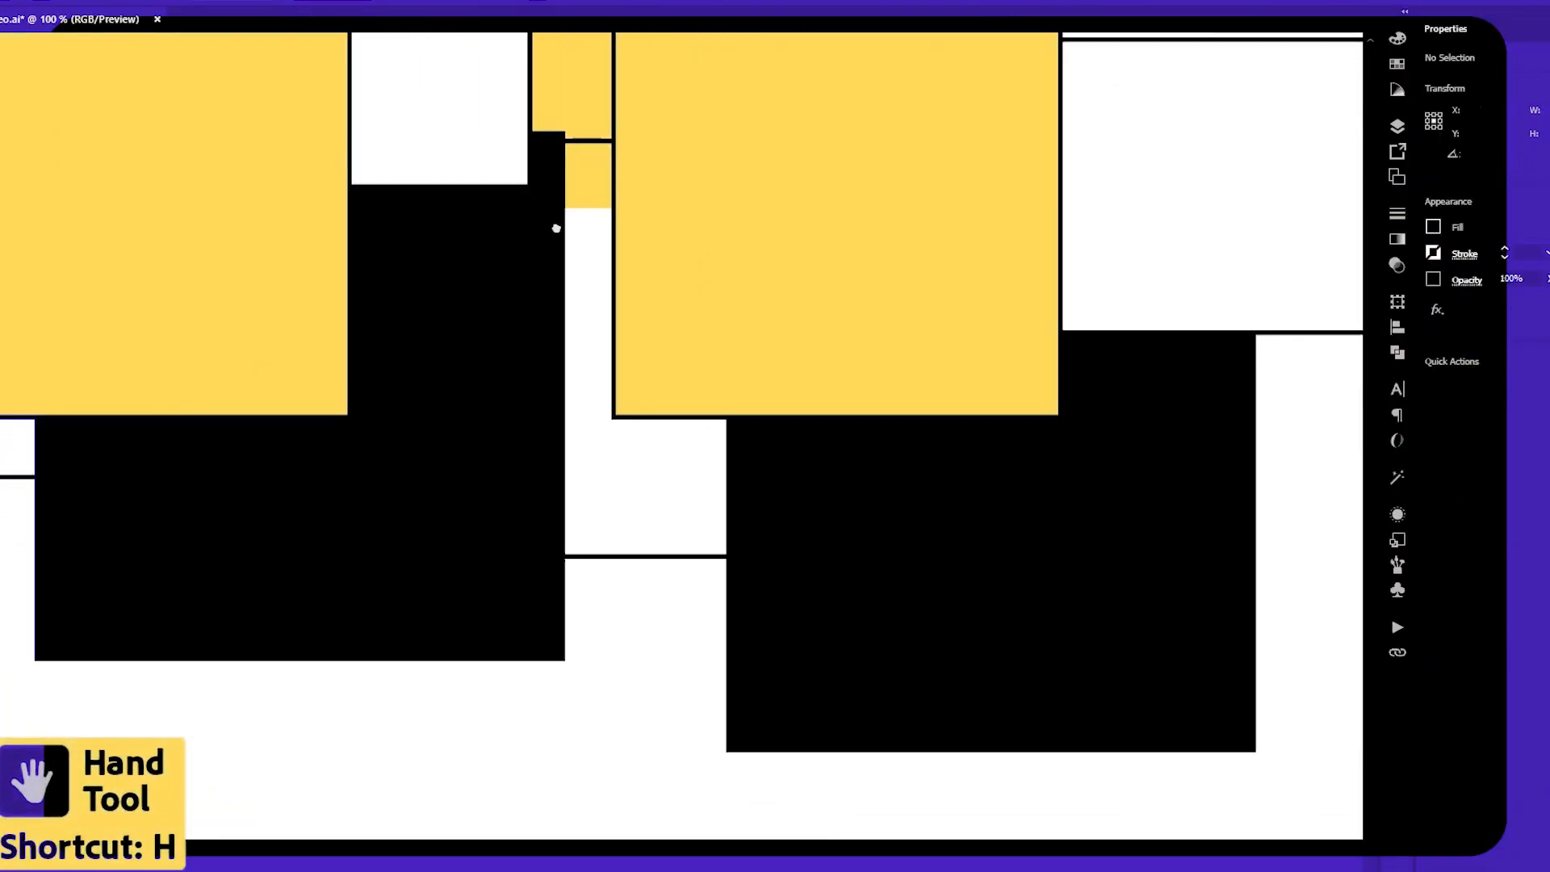
drag(399, 203, 713, 445)
drag(1049, 226, 625, 399)
drag(307, 636, 980, 337)
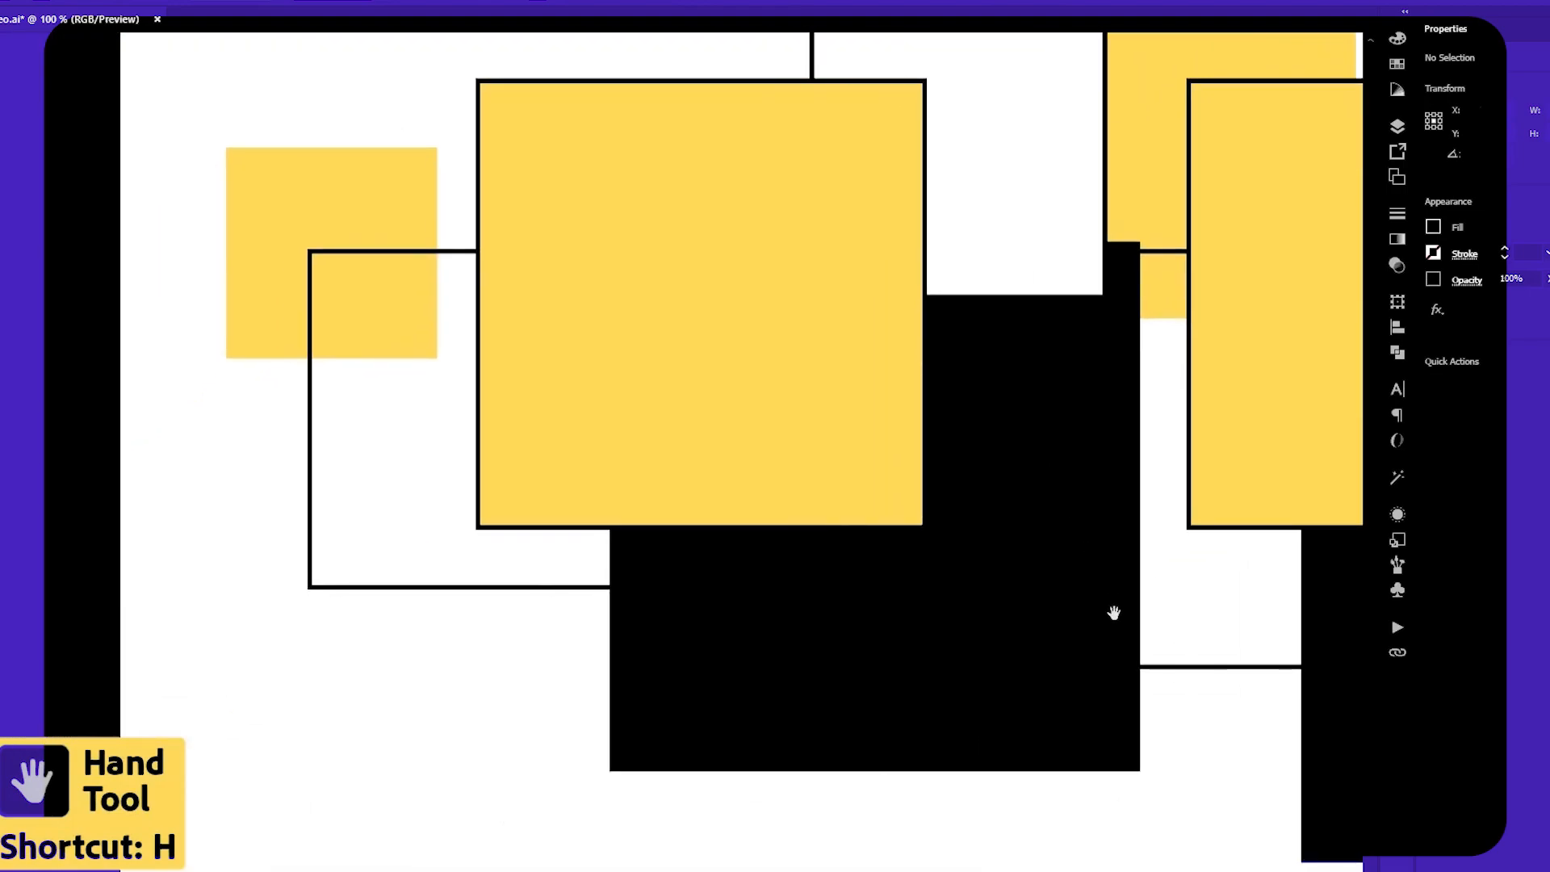
drag(1111, 613, 703, 640)
Drag the slice to different positions over the squares with the Selection tool.
key(v)
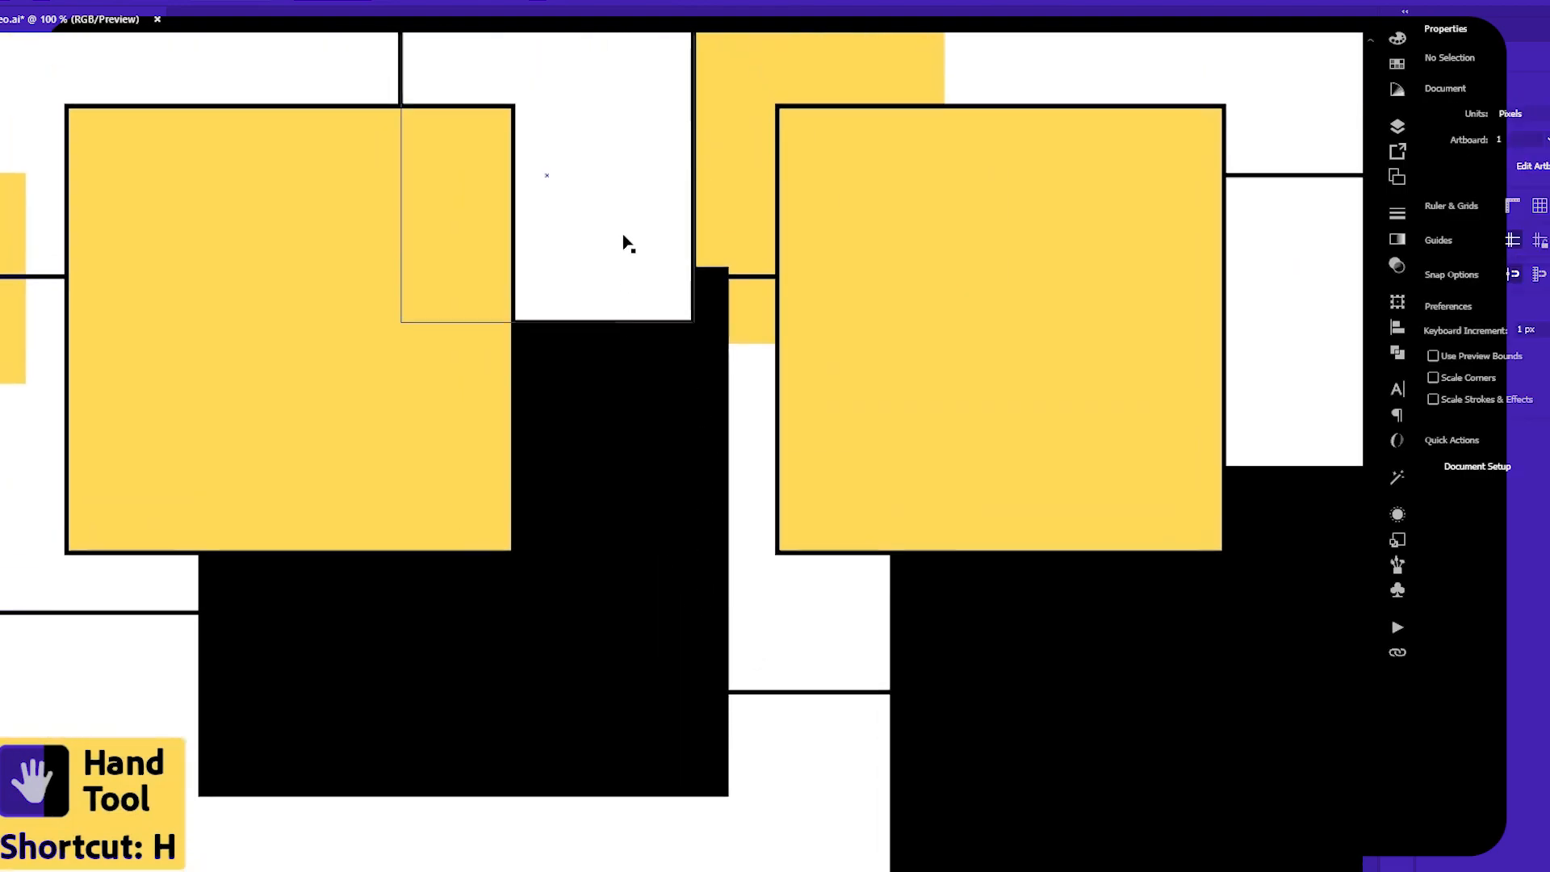
drag(806, 253, 686, 446)
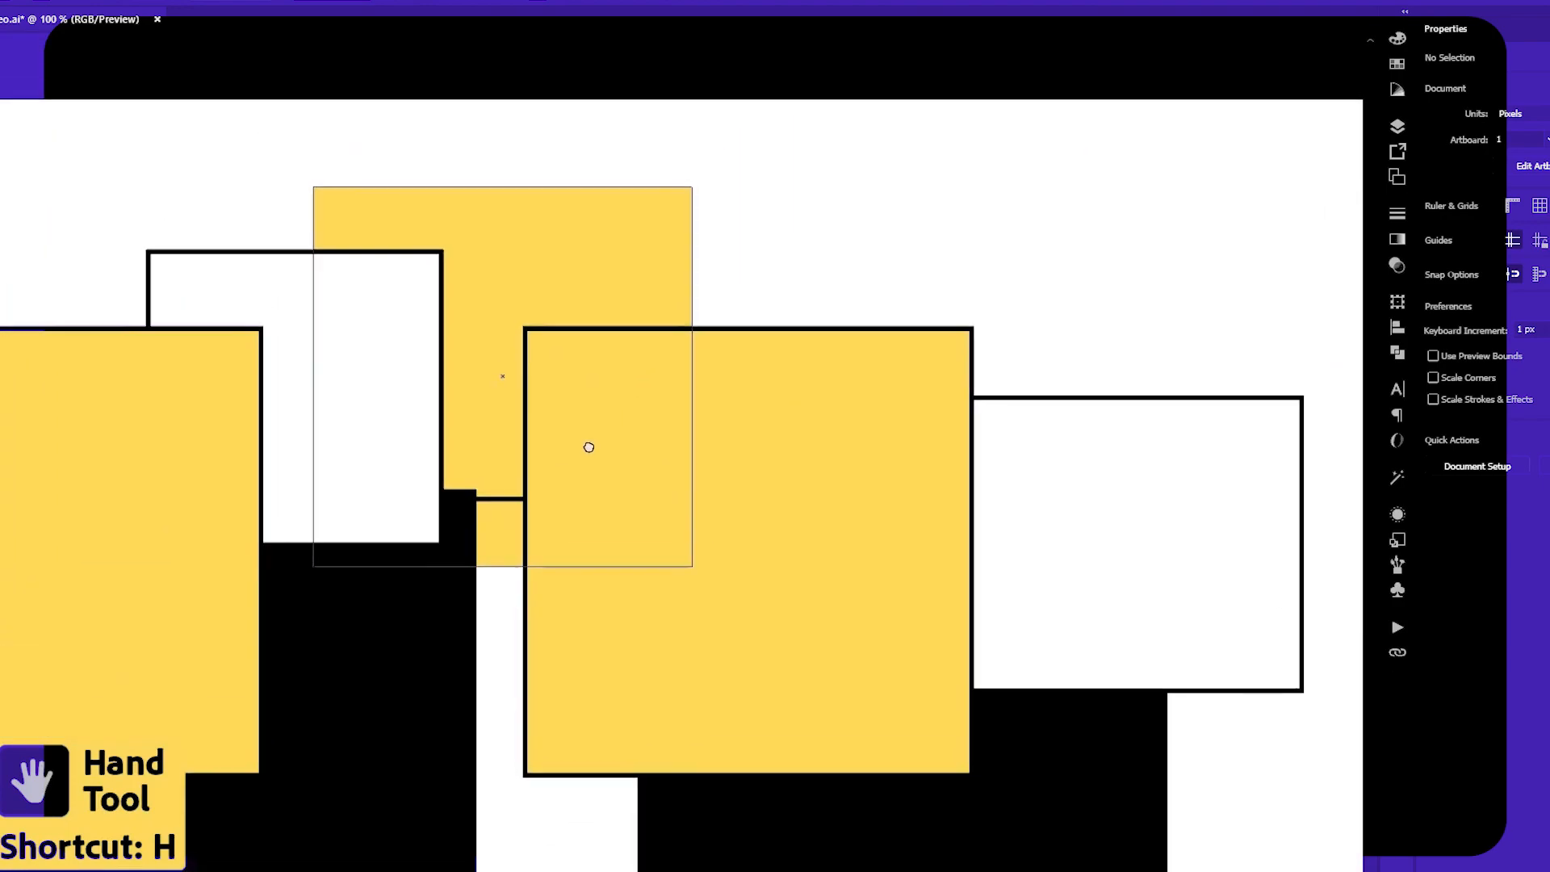
drag(565, 474, 910, 322)
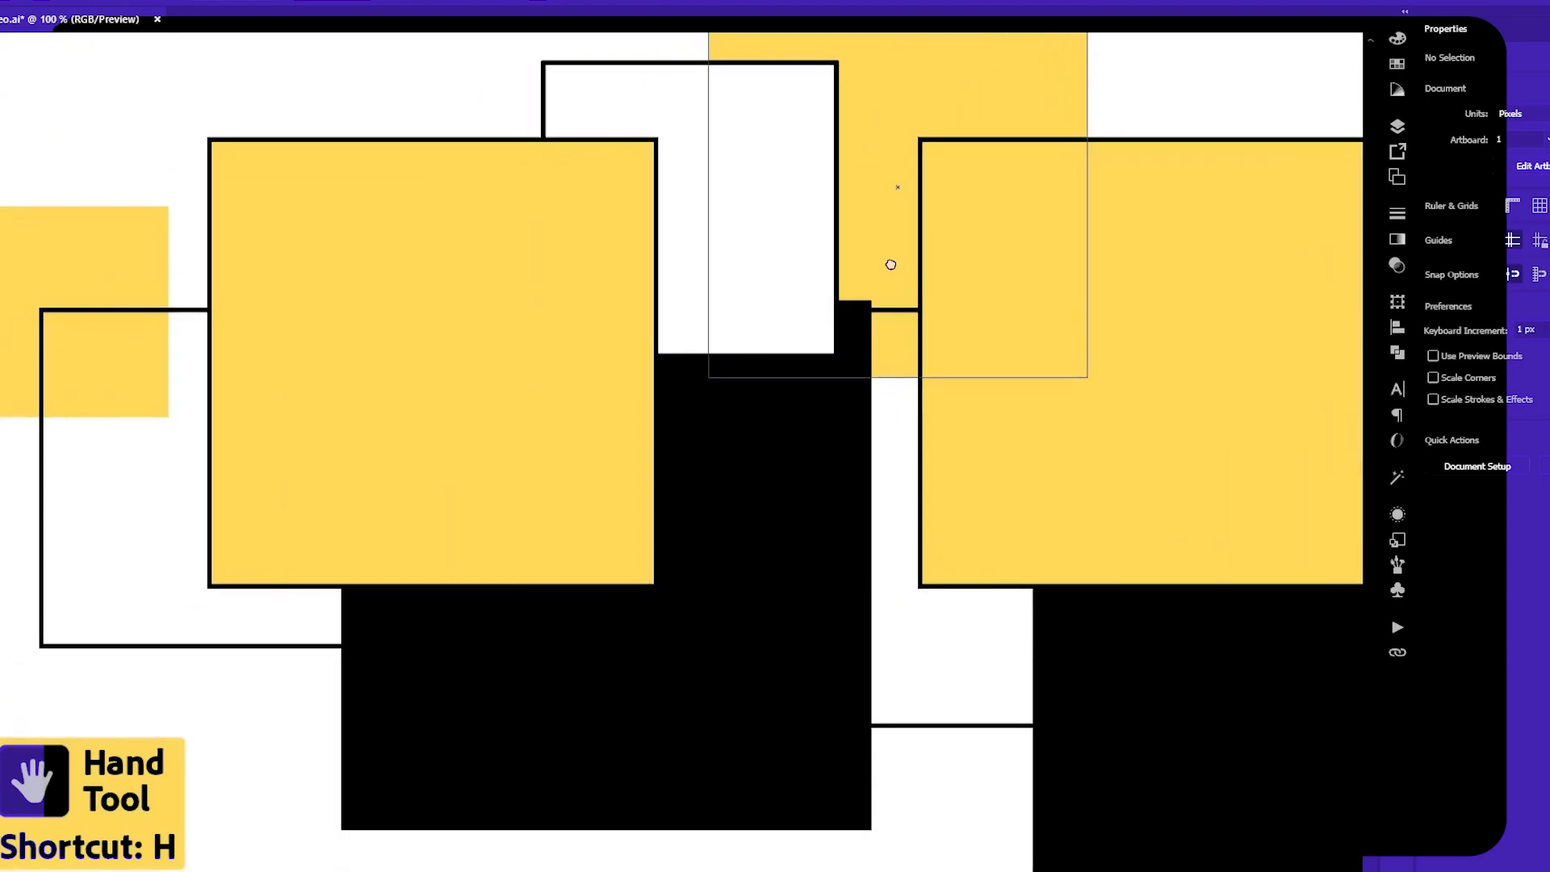
drag(890, 265, 985, 336)
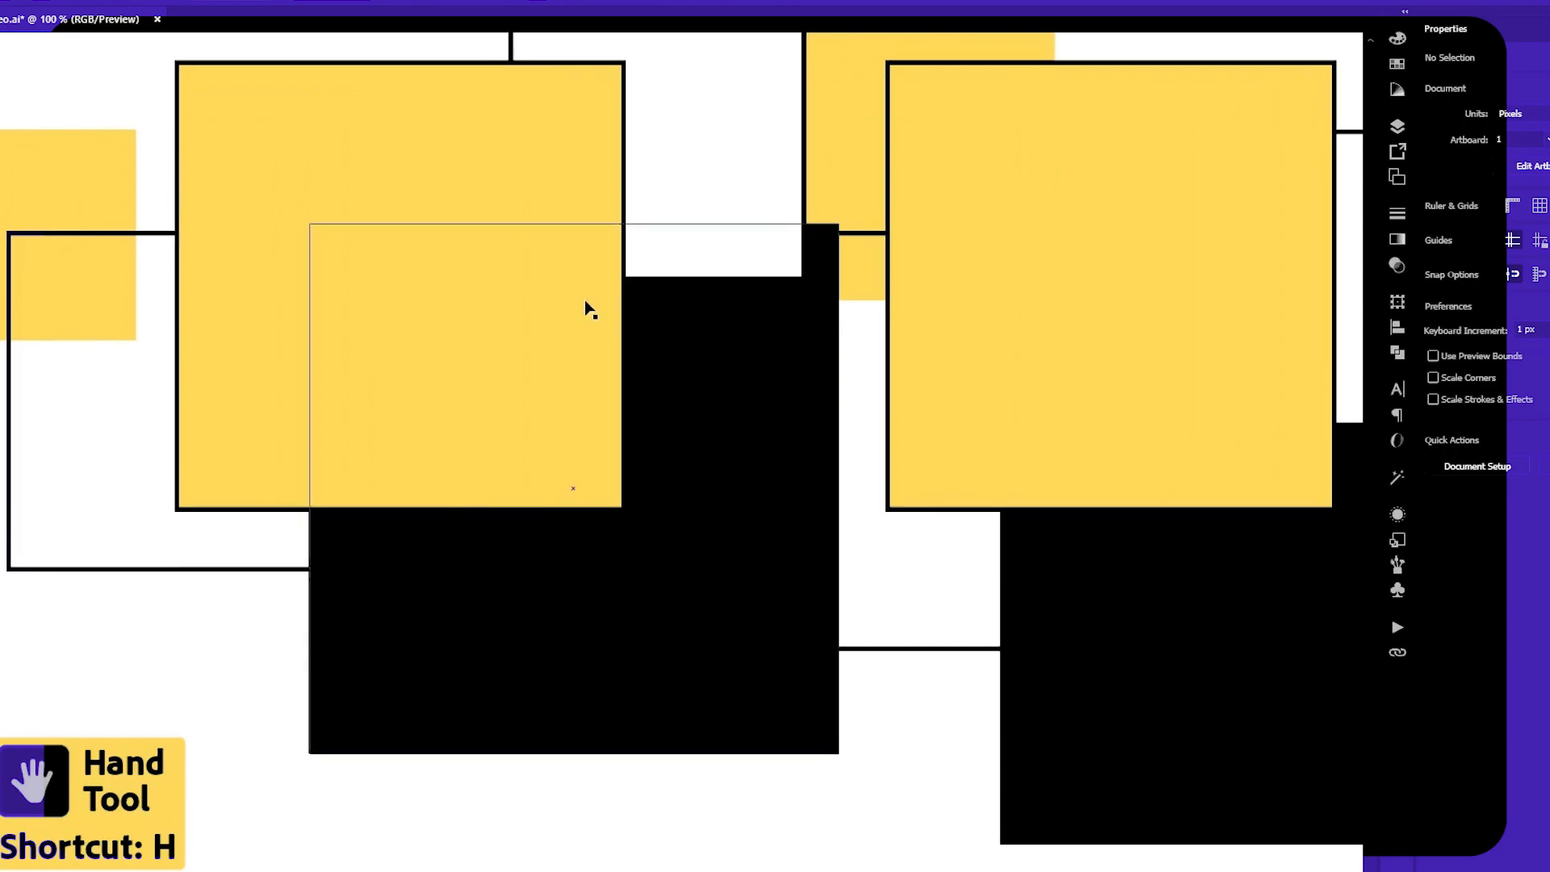
drag(588, 310, 637, 391)
drag(872, 405, 613, 315)
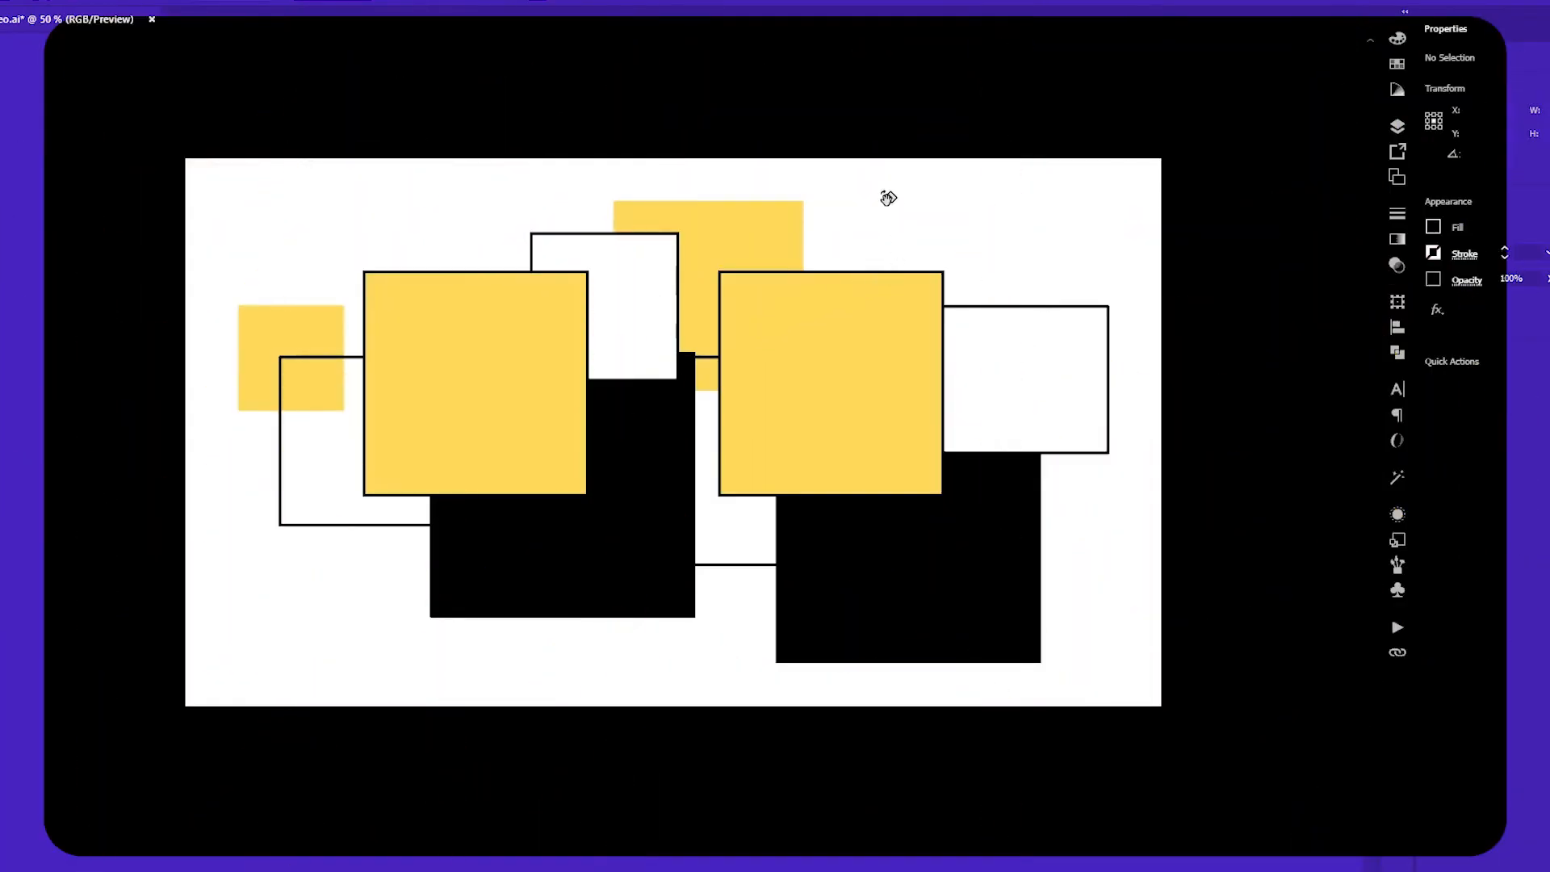
Rotate the canvas view with the Rotate View tool and turn it back upright.
key(shift+h)
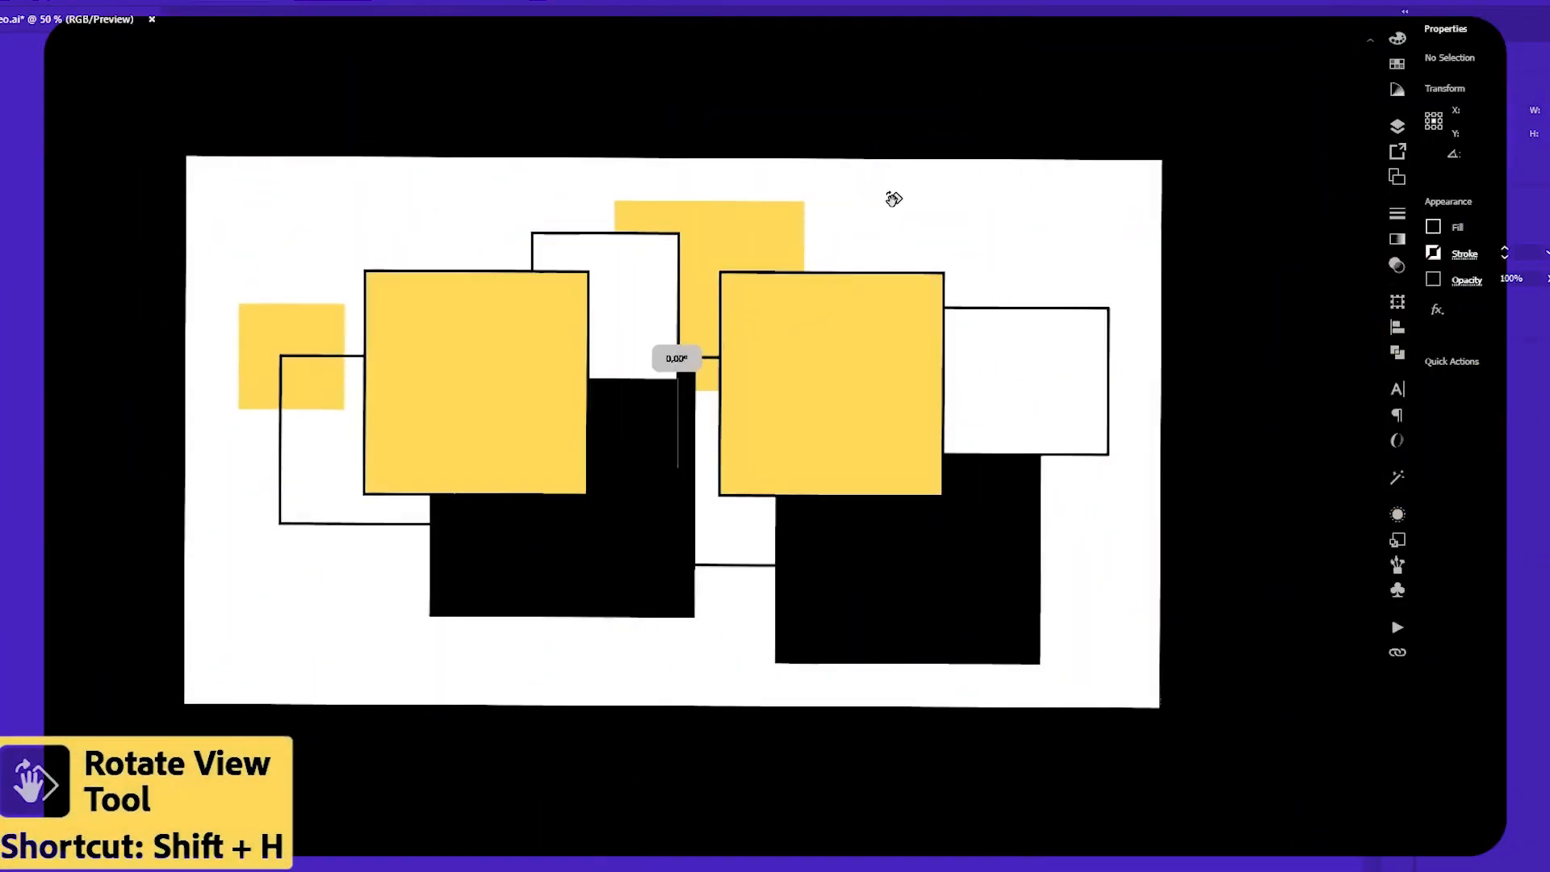
drag(890, 198, 1048, 430)
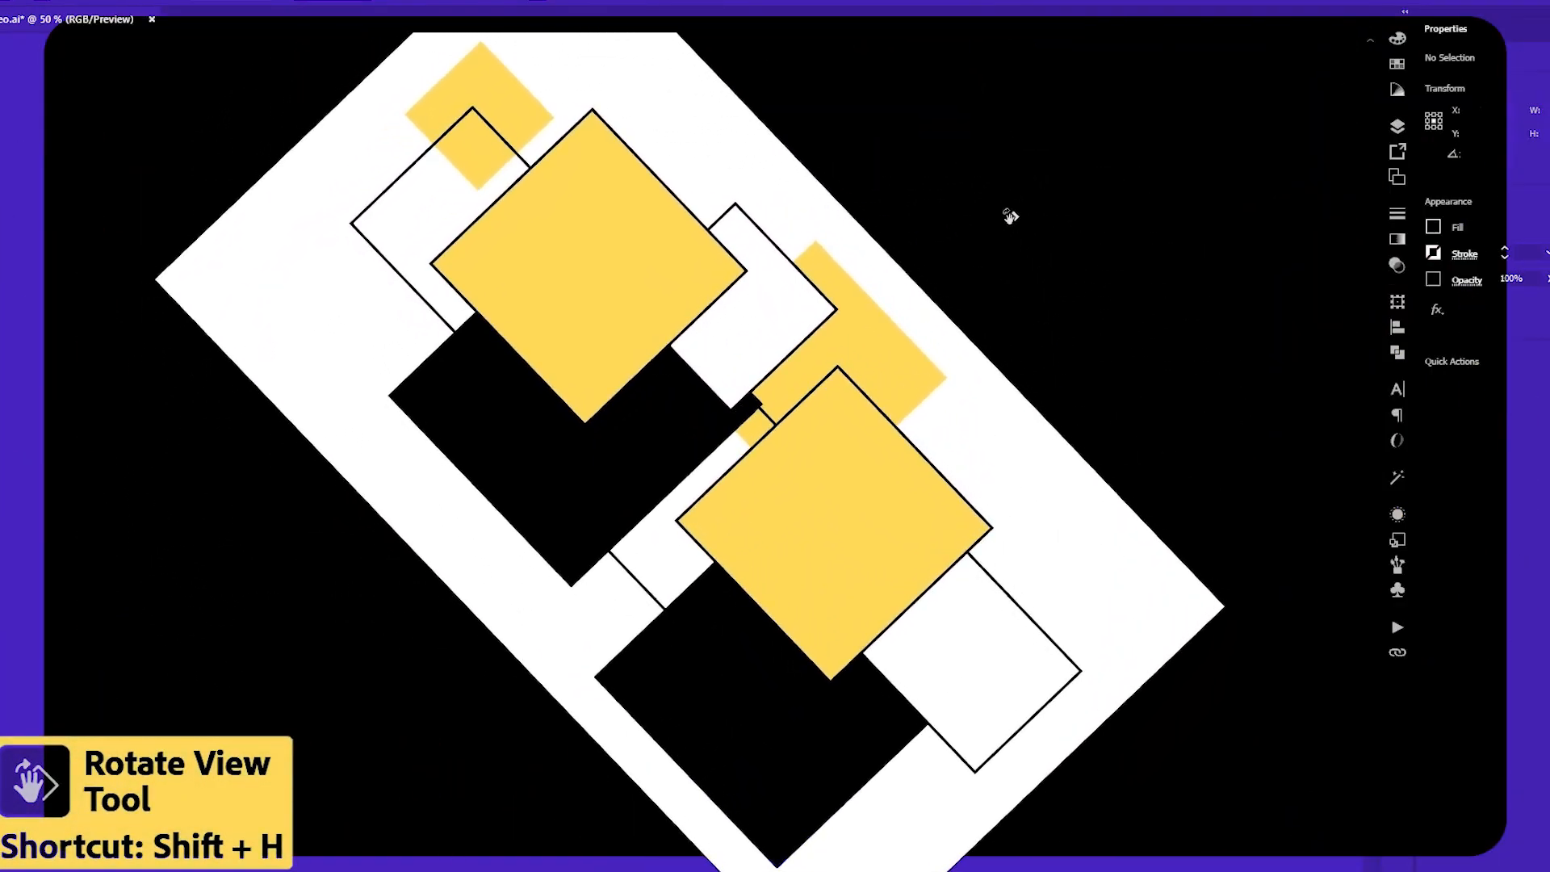
drag(1010, 217, 452, 285)
Set the print scaling to Tile Full Pages for the Print Tiling tool and confirm the print settings.
drag(417, 321, 356, 388)
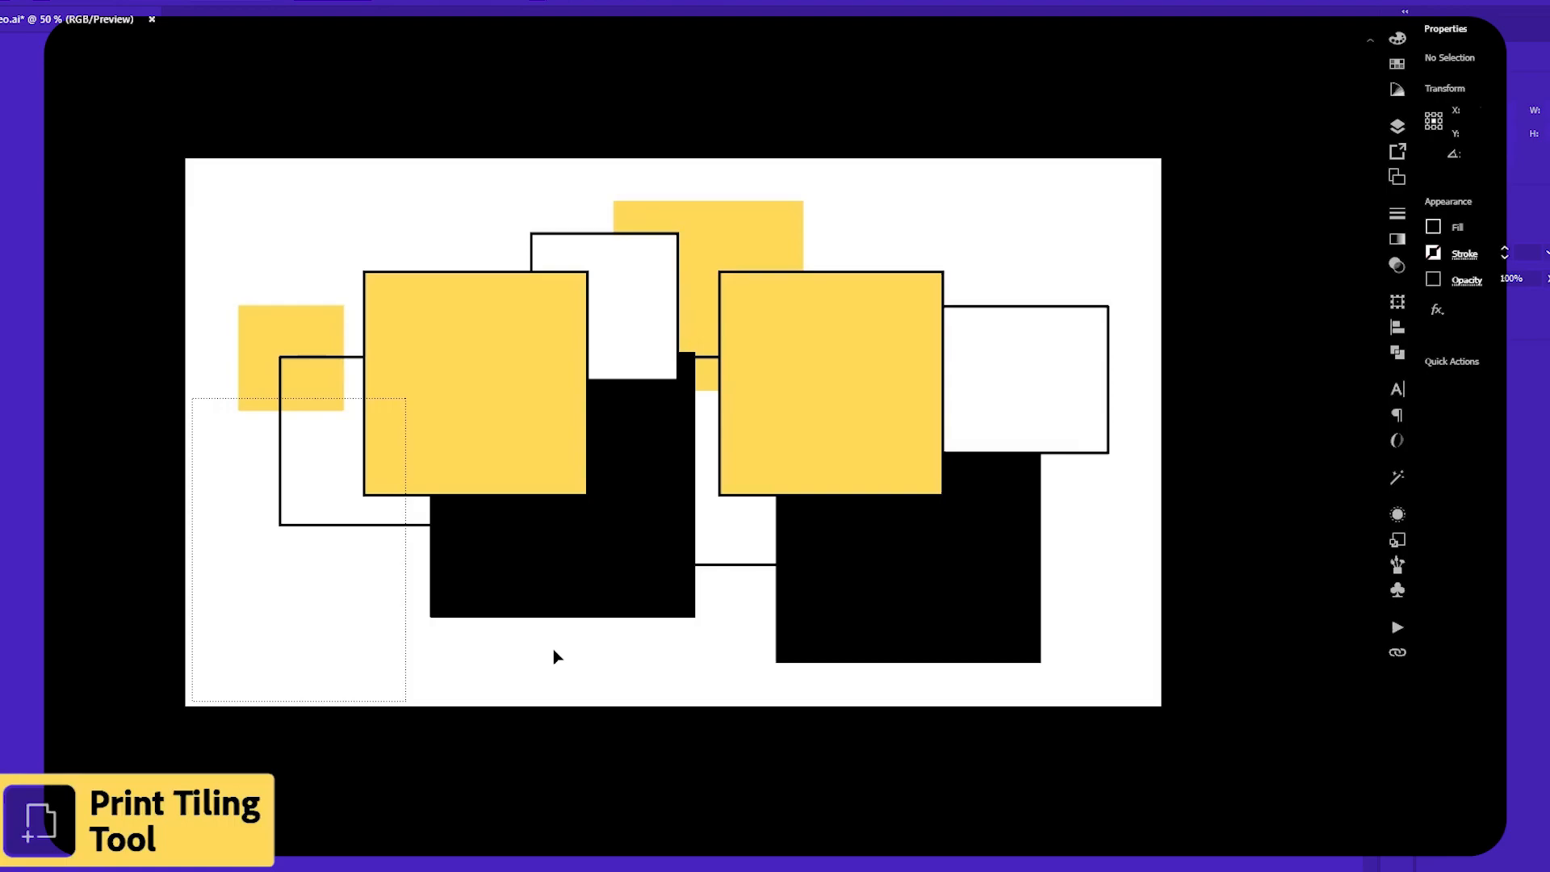
key(ctrl+p)
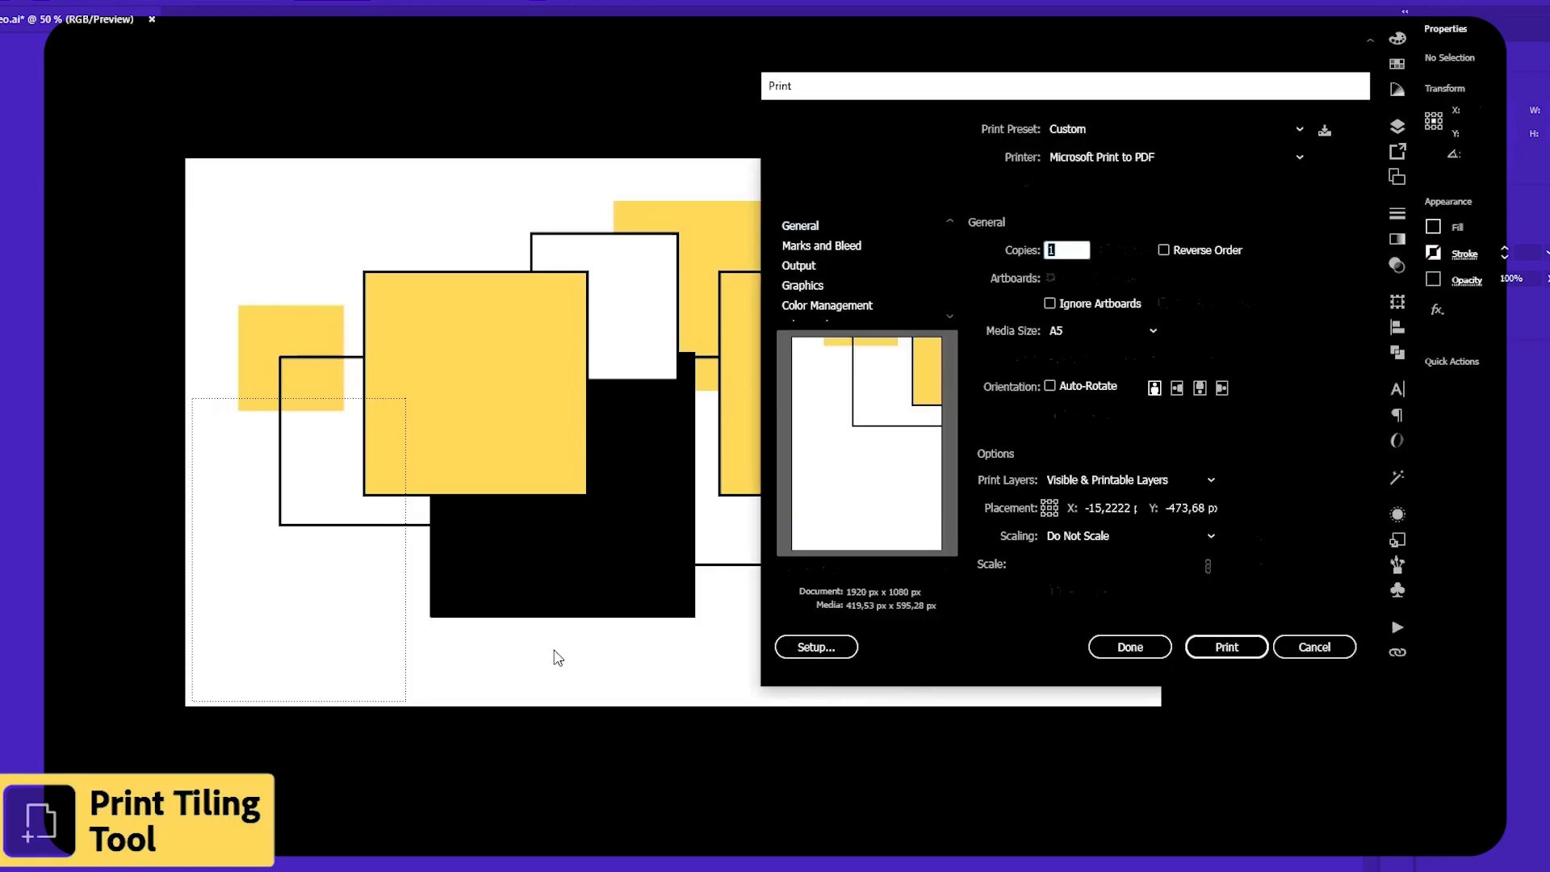
drag(1162, 83, 1044, 150)
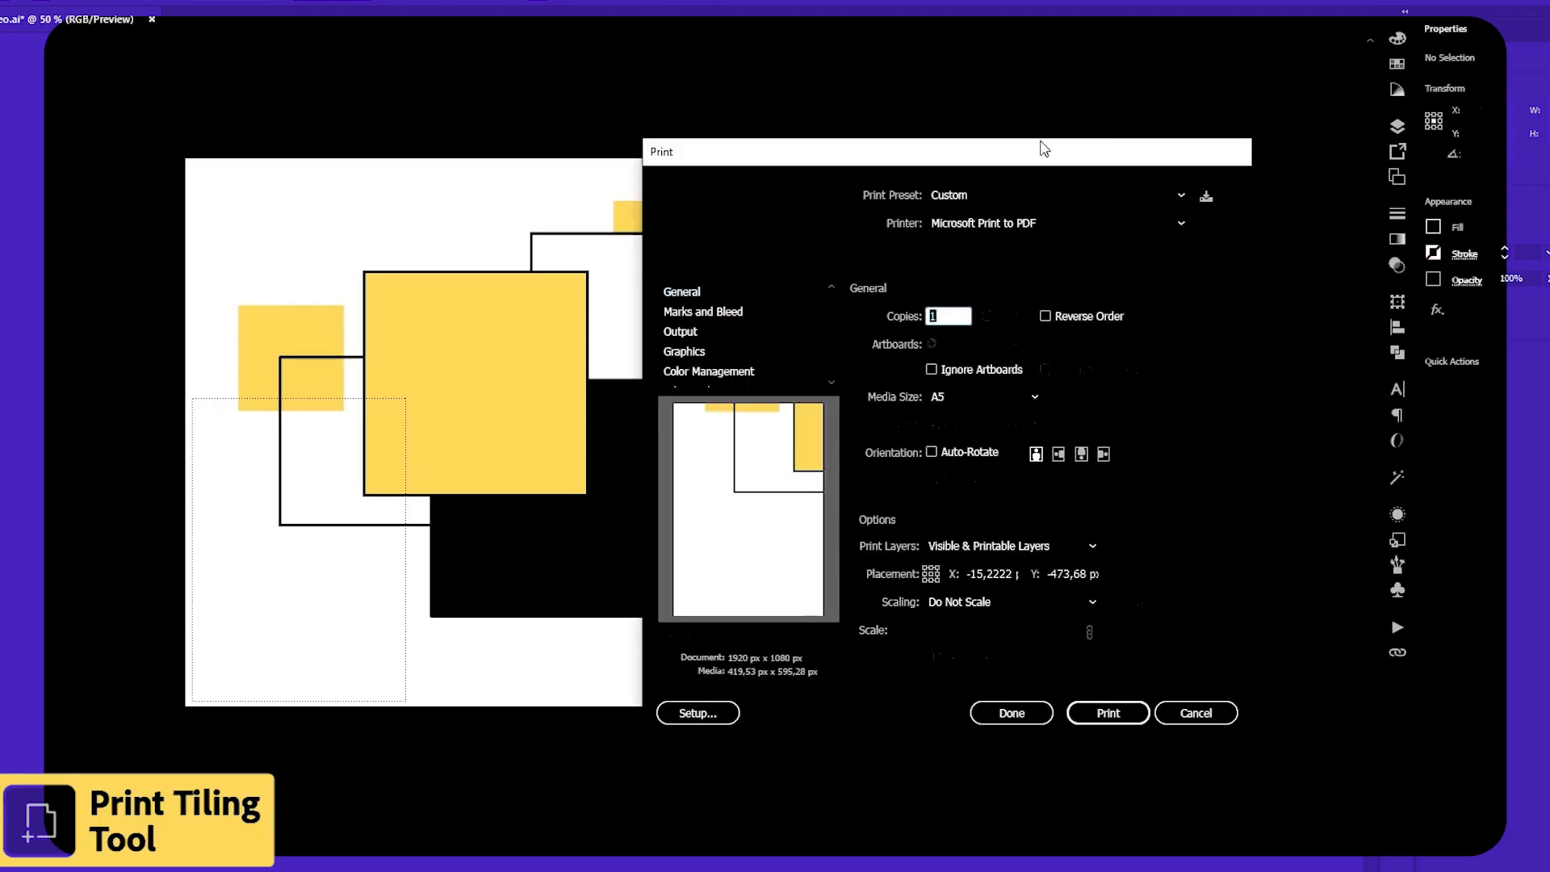
click(967, 607)
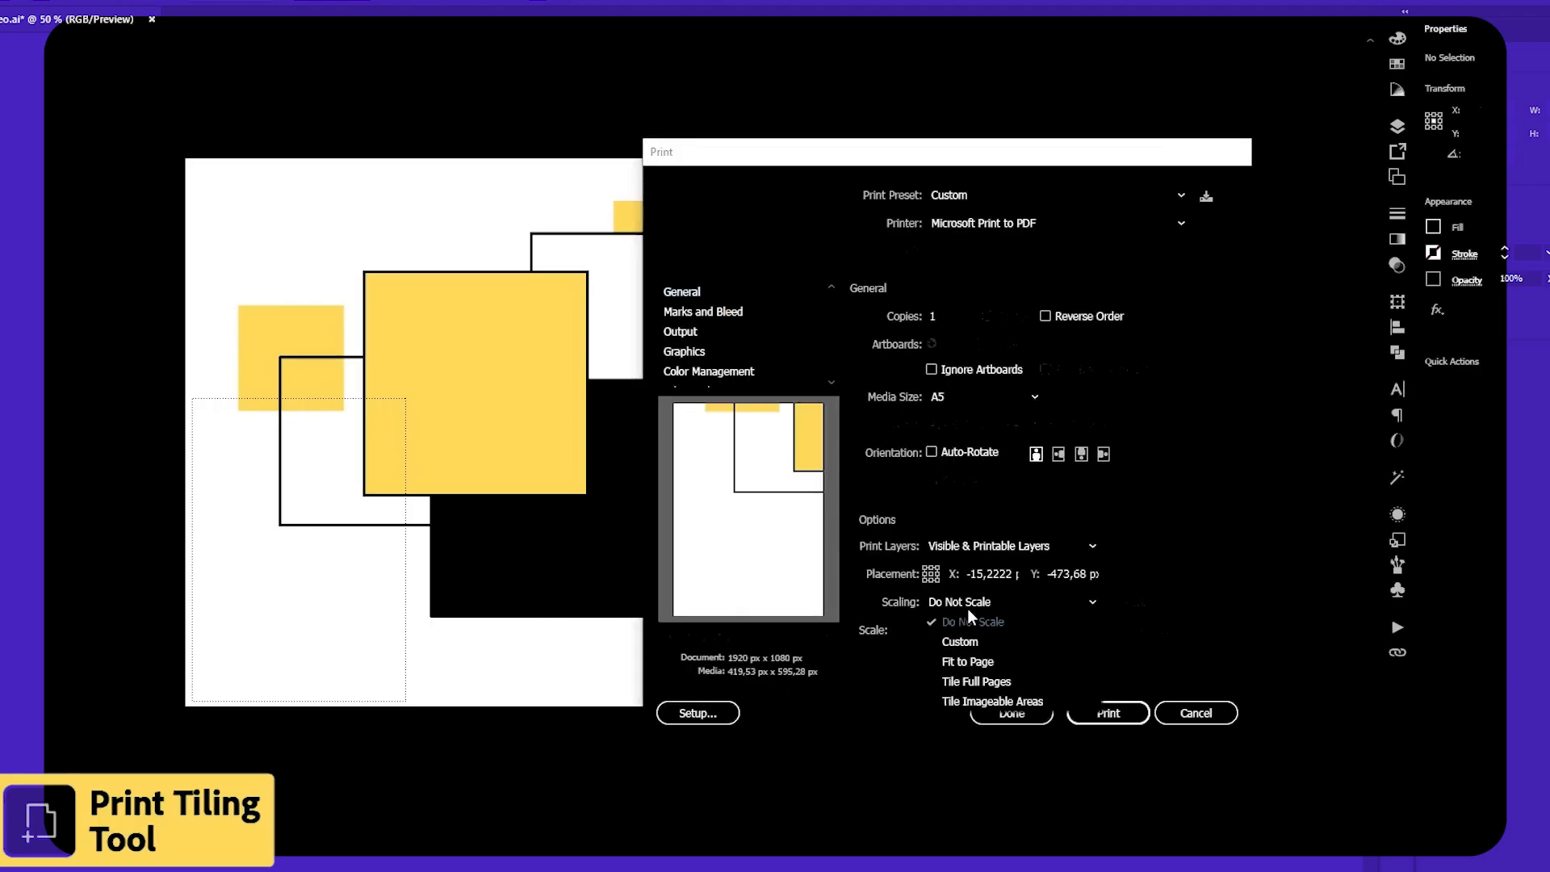
click(1025, 680)
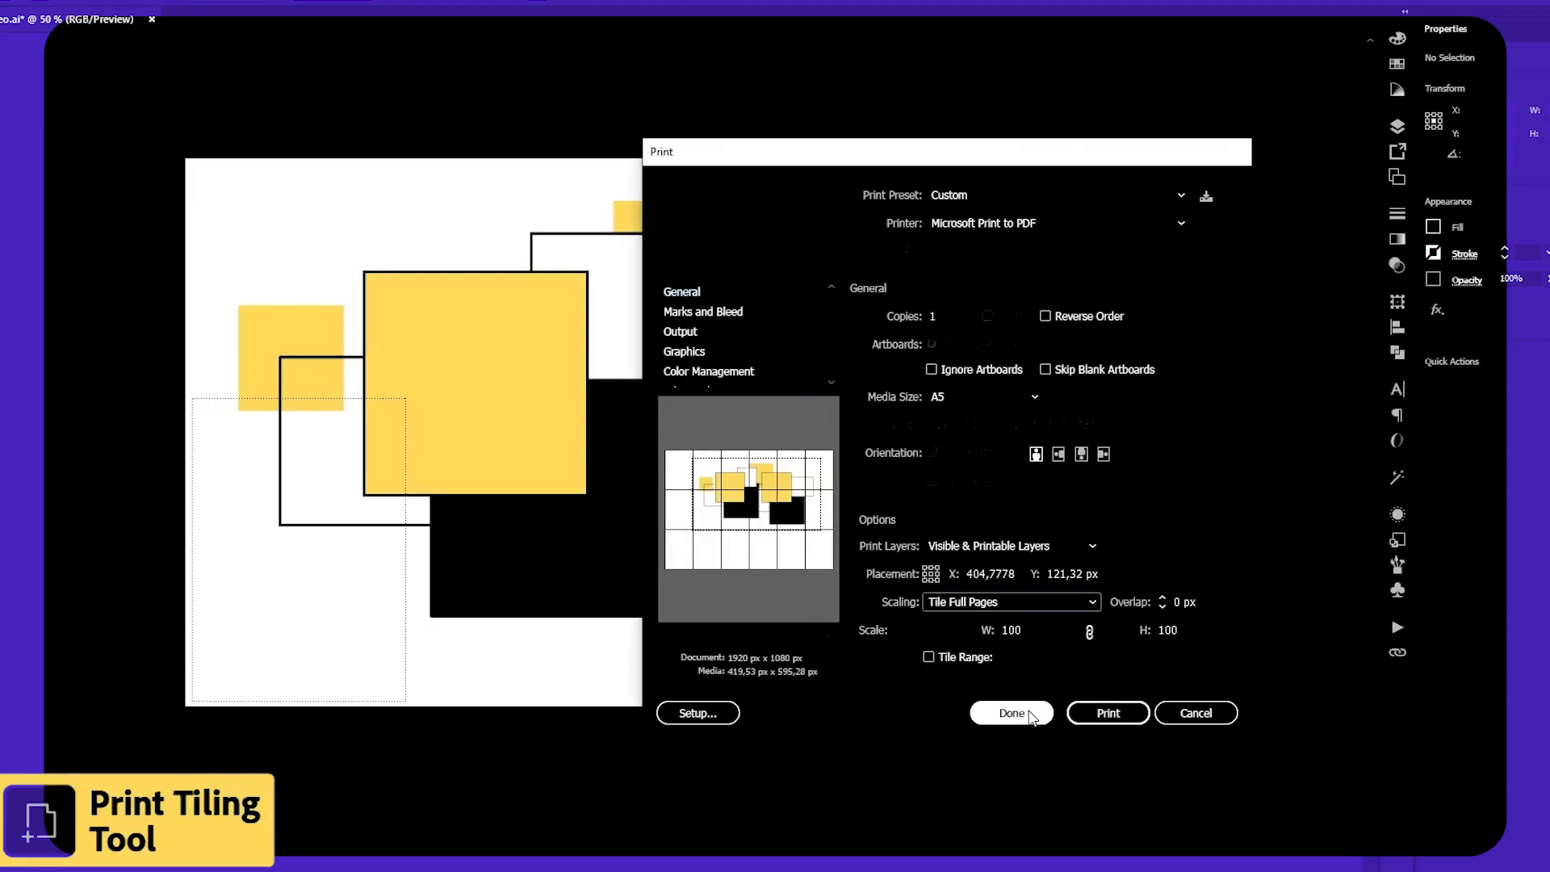
click(1028, 712)
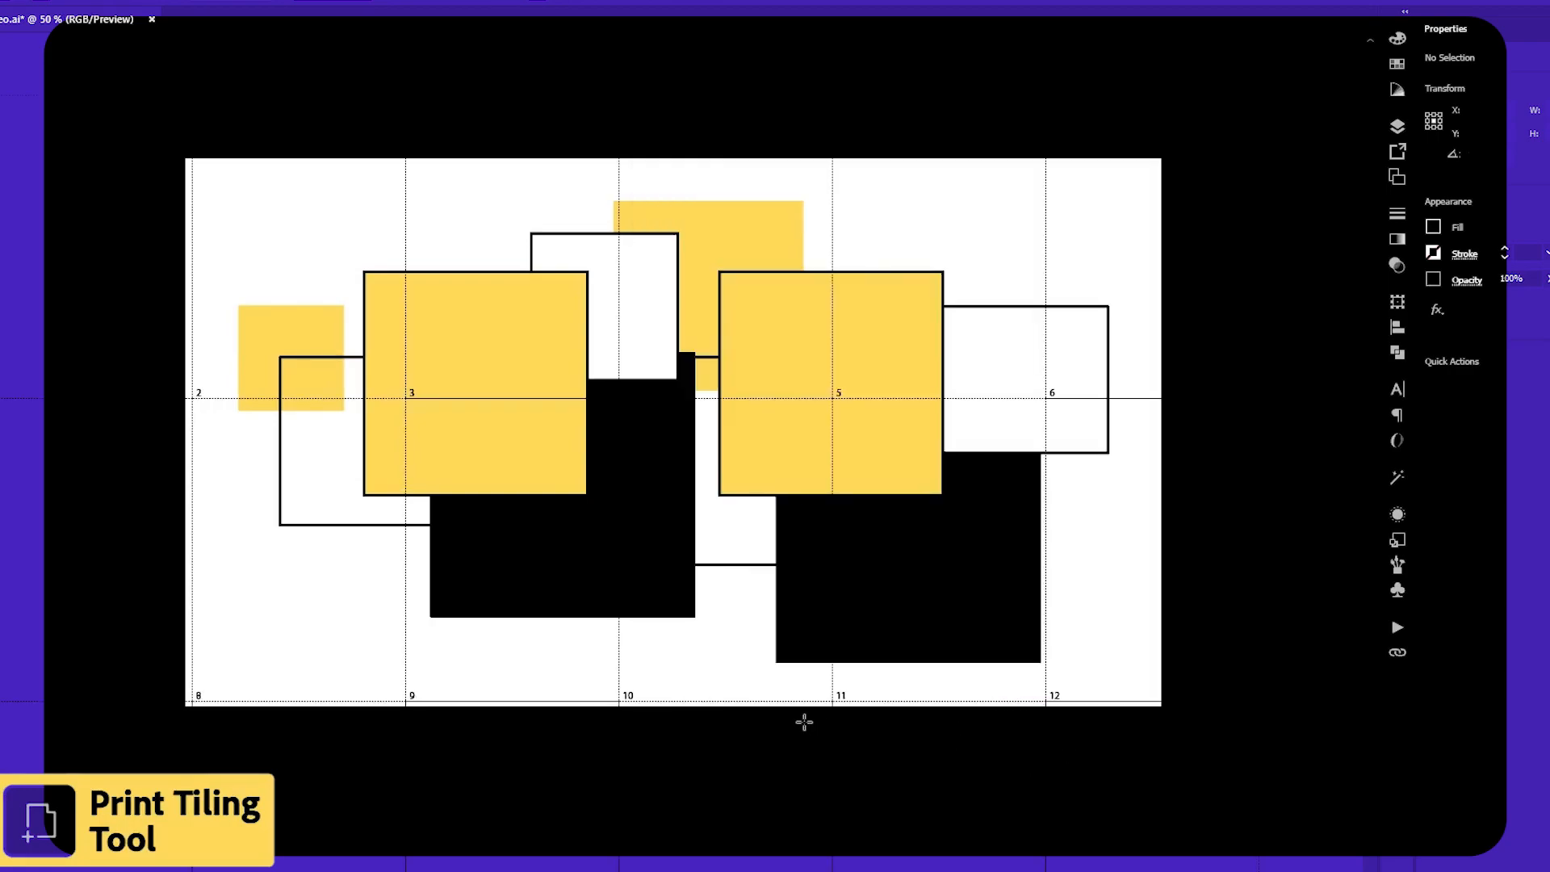
Reposition the page tile grid over the artboard with the Print Tiling tool.
drag(199, 401, 356, 503)
drag(458, 607, 419, 688)
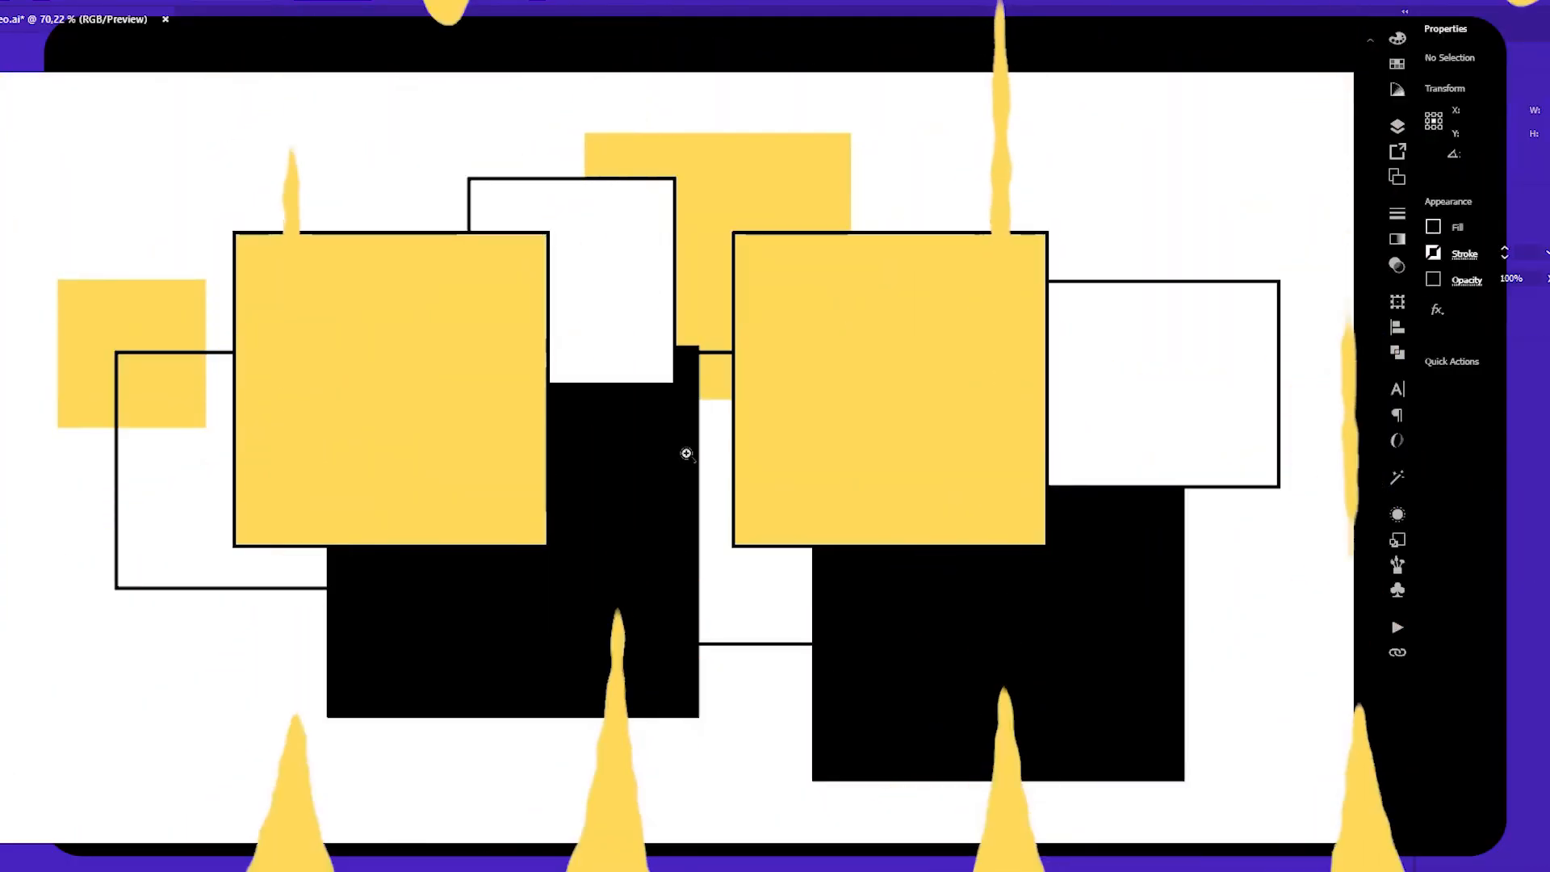
Zoom in and out on the artwork with the Zoom tool, then zoom into a marqueed area.
click(684, 452)
click(687, 454)
click(687, 455)
click(687, 455)
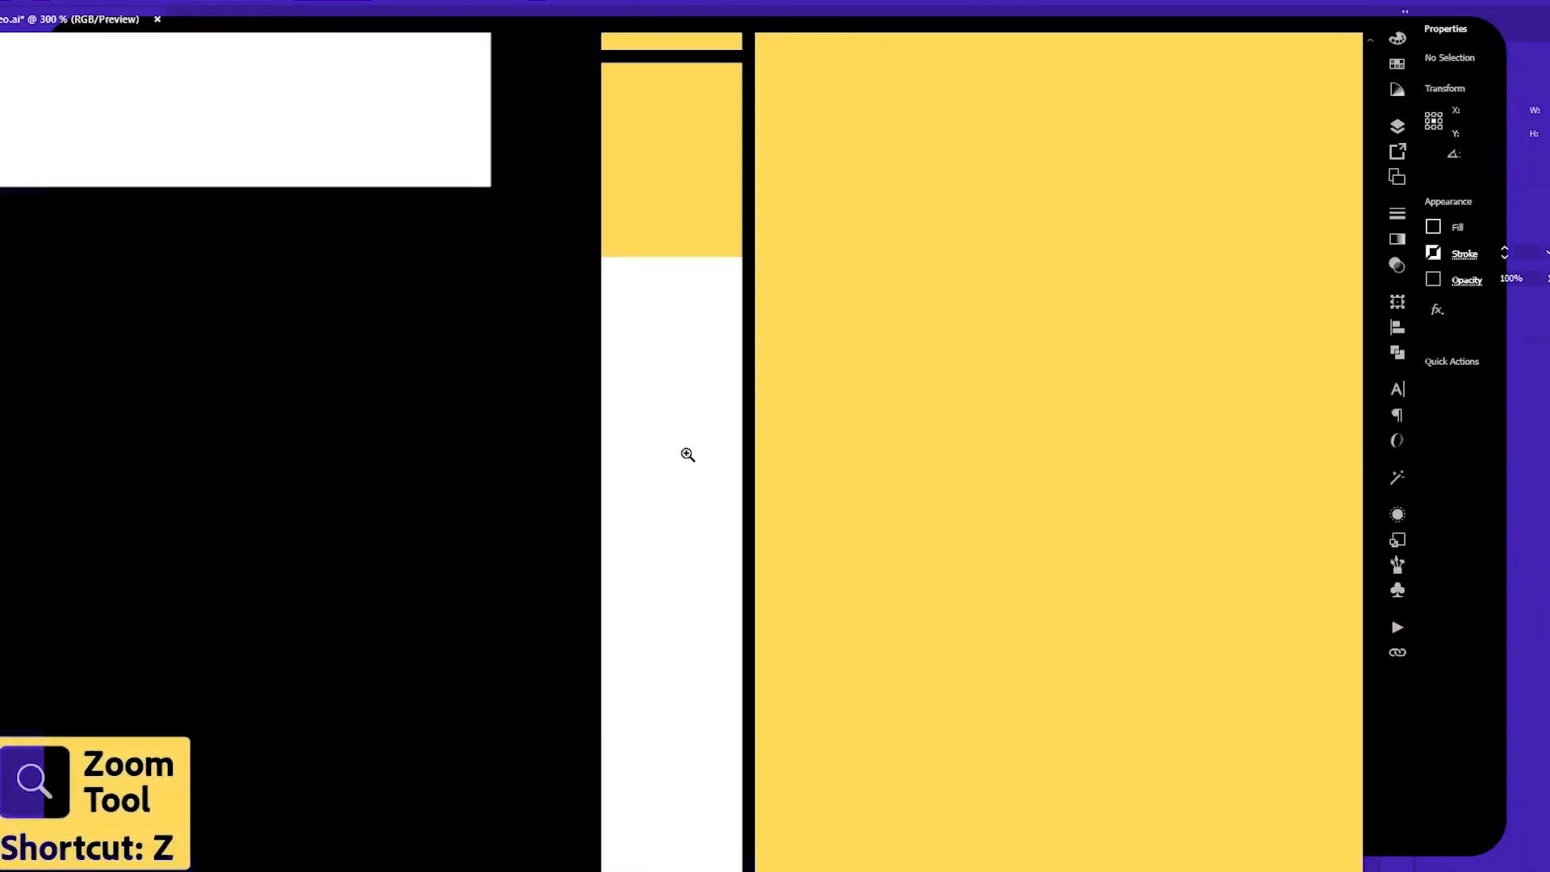
alt+click(687, 454)
alt+click(686, 454)
alt+click(687, 454)
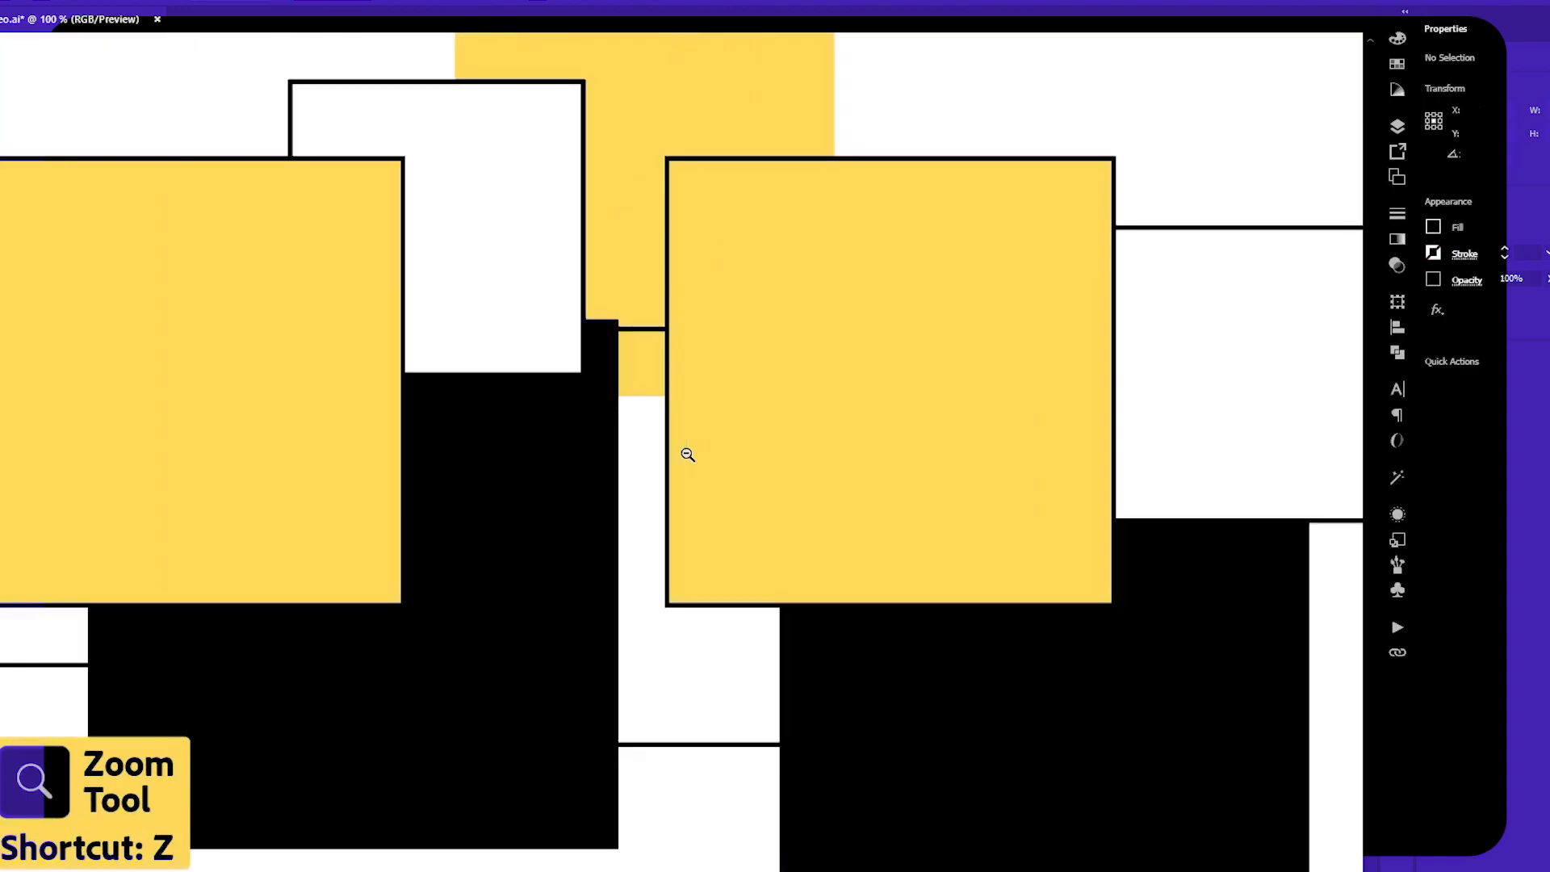
alt+click(687, 455)
drag(592, 453, 765, 491)
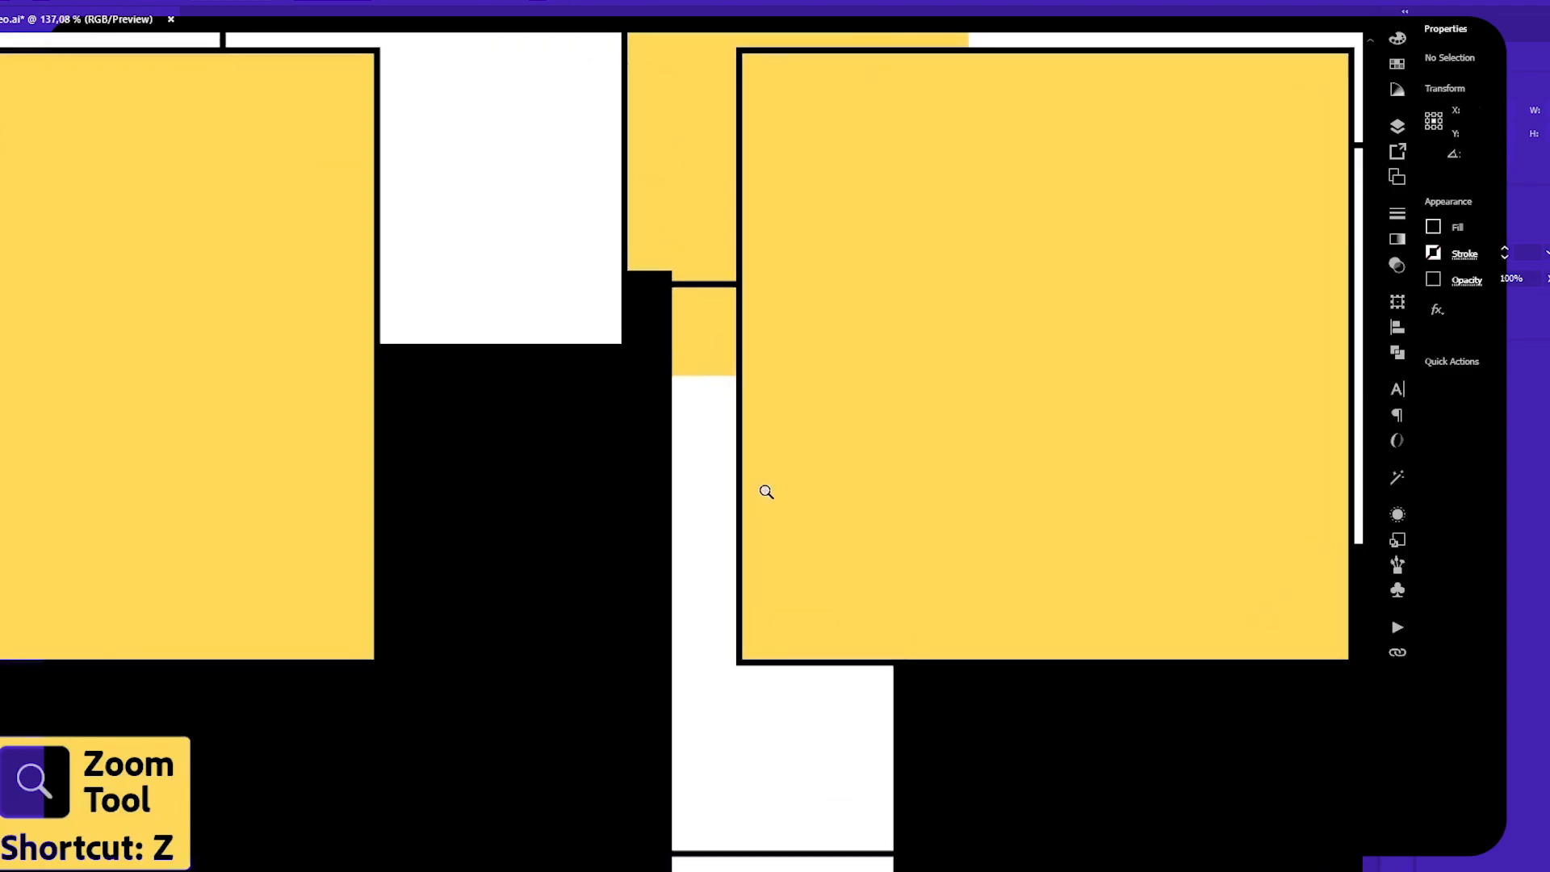